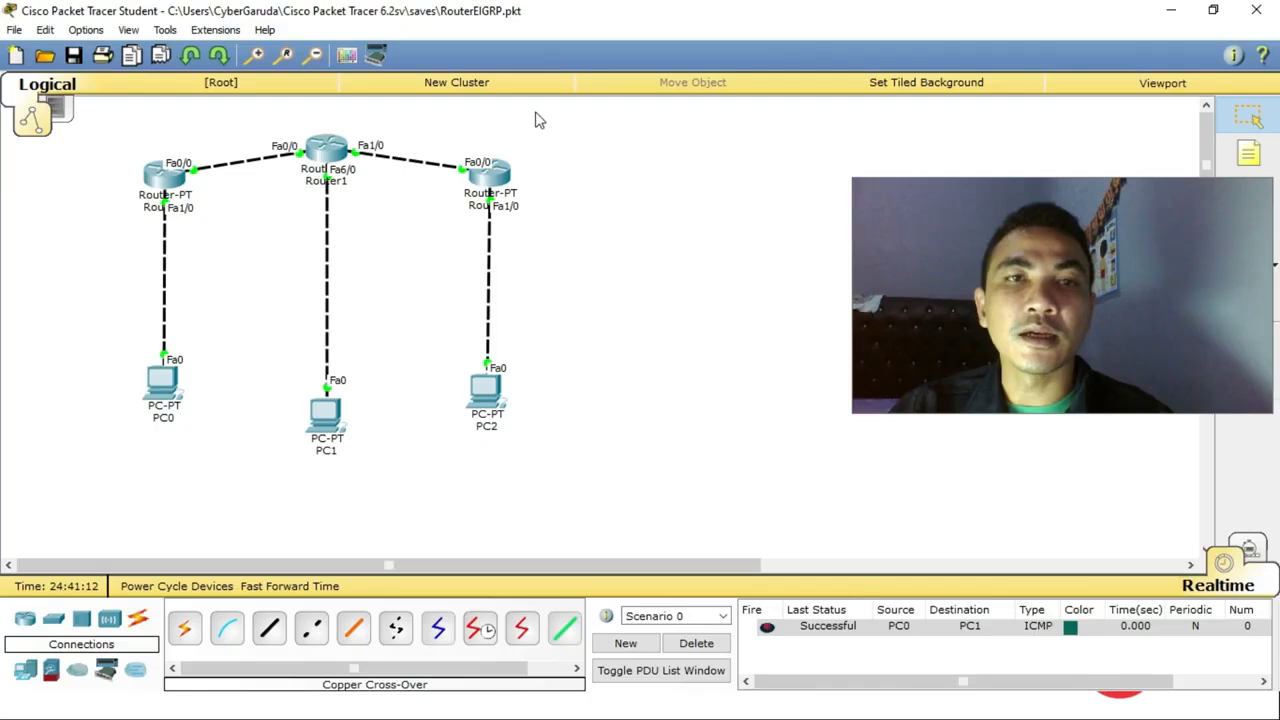
Start a new, empty network and save the changes to the currently open one.
{"action": "left_click", "coordinate": [14, 29]}
{"action": "left_click", "coordinate": [40, 52]}
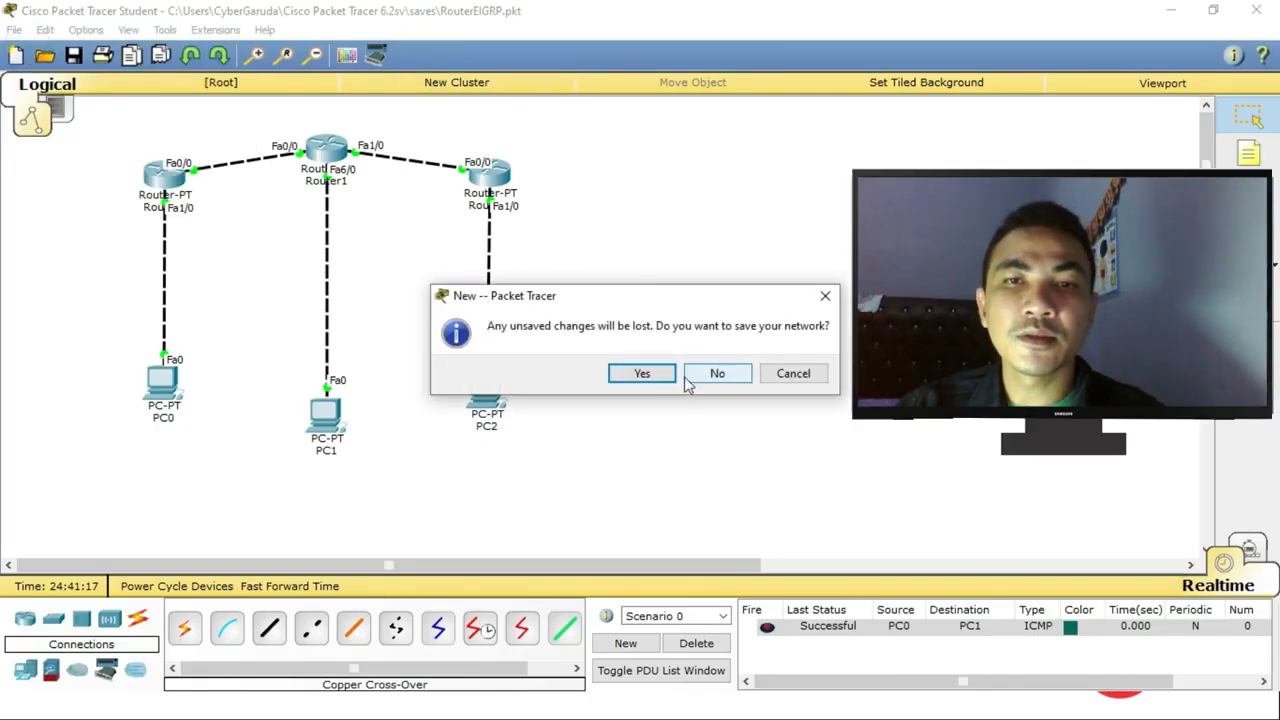
{"action": "left_click", "coordinate": [645, 374]}
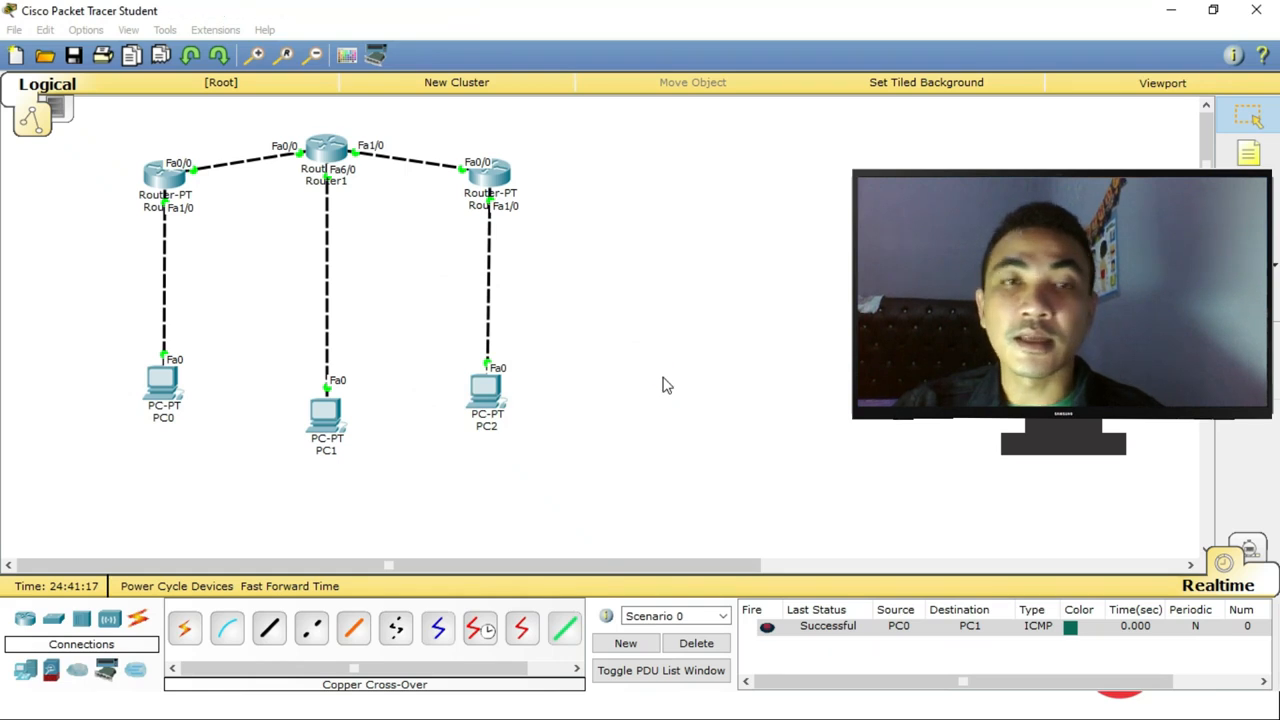
Place three generic Router-PT routers across the upper workspace, with the middle one slightly higher than the other two.
{"action": "left_click", "coordinate": [25, 619]}
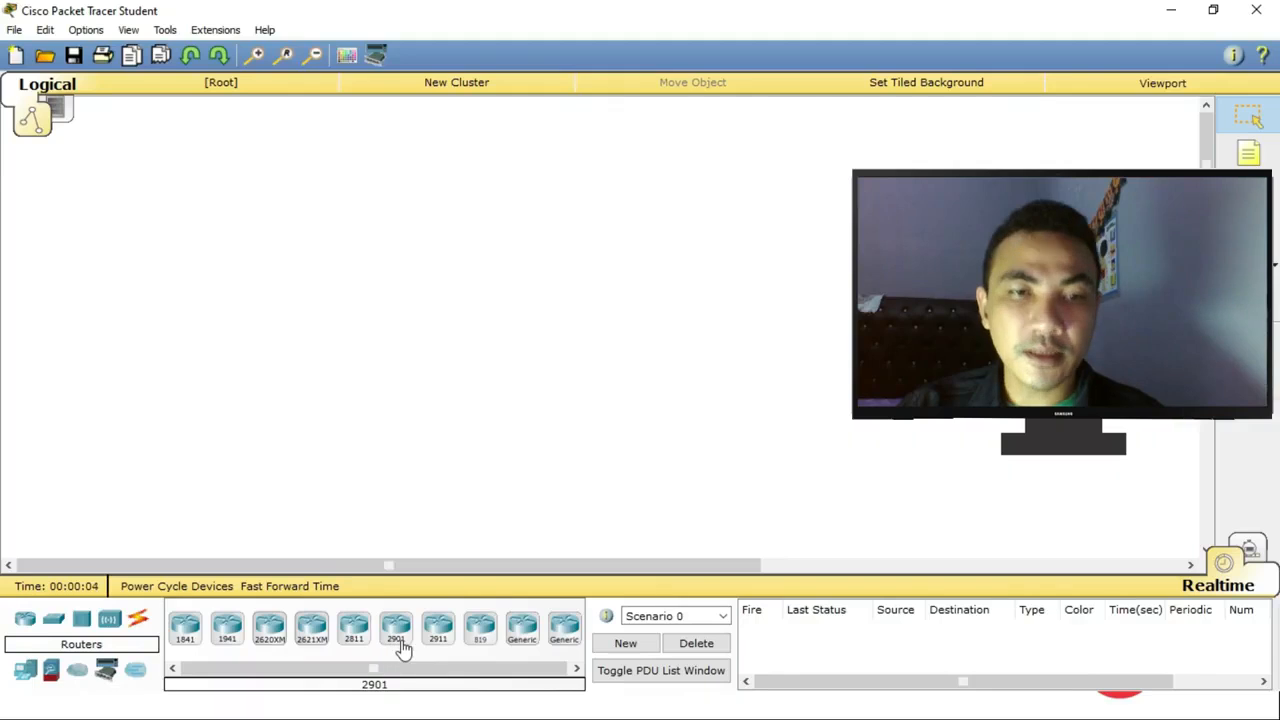
{"action": "left_click", "coordinate": [520, 630]}
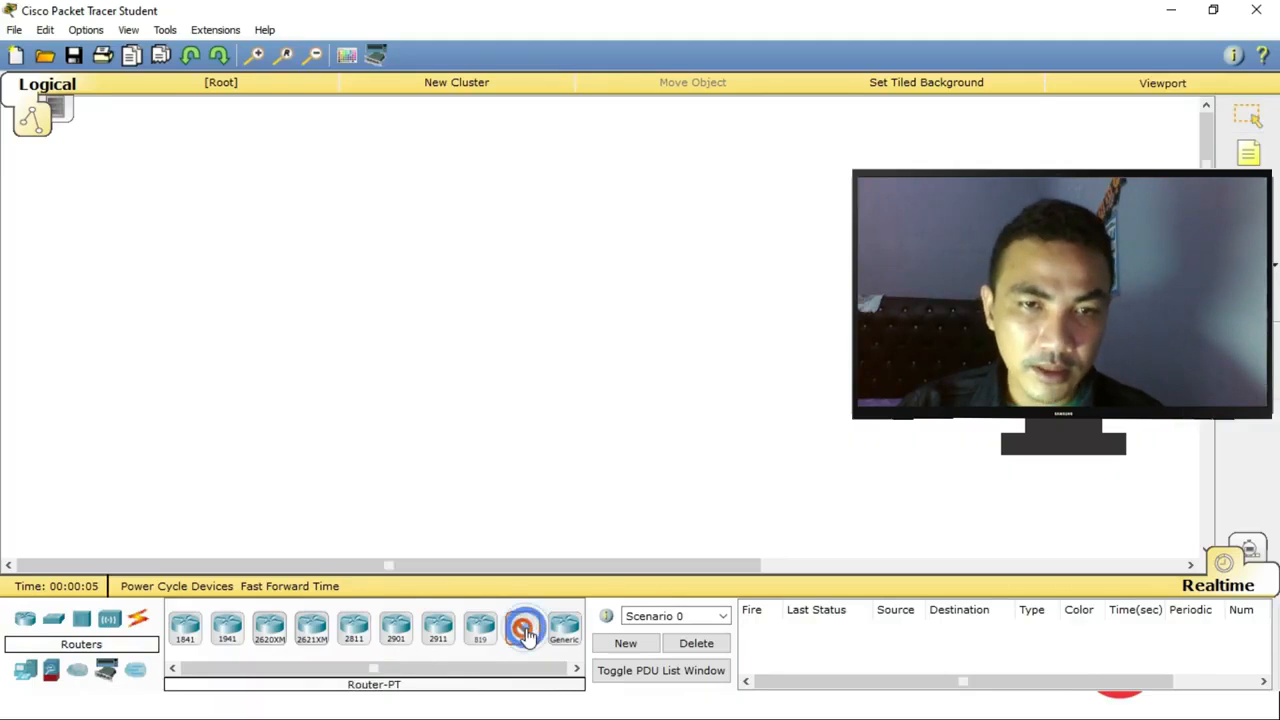
{"action": "left_click", "coordinate": [256, 222]}
{"action": "left_click", "coordinate": [520, 628]}
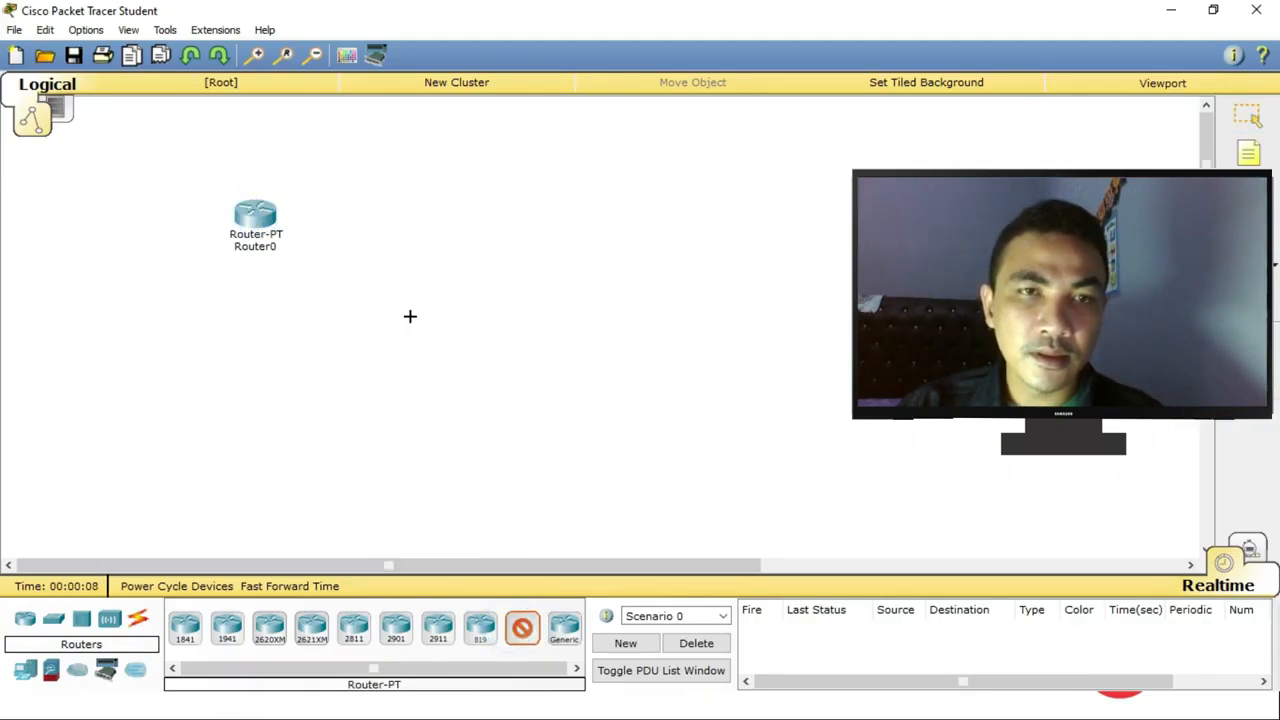
{"action": "left_click", "coordinate": [430, 181]}
{"action": "left_click", "coordinate": [521, 628]}
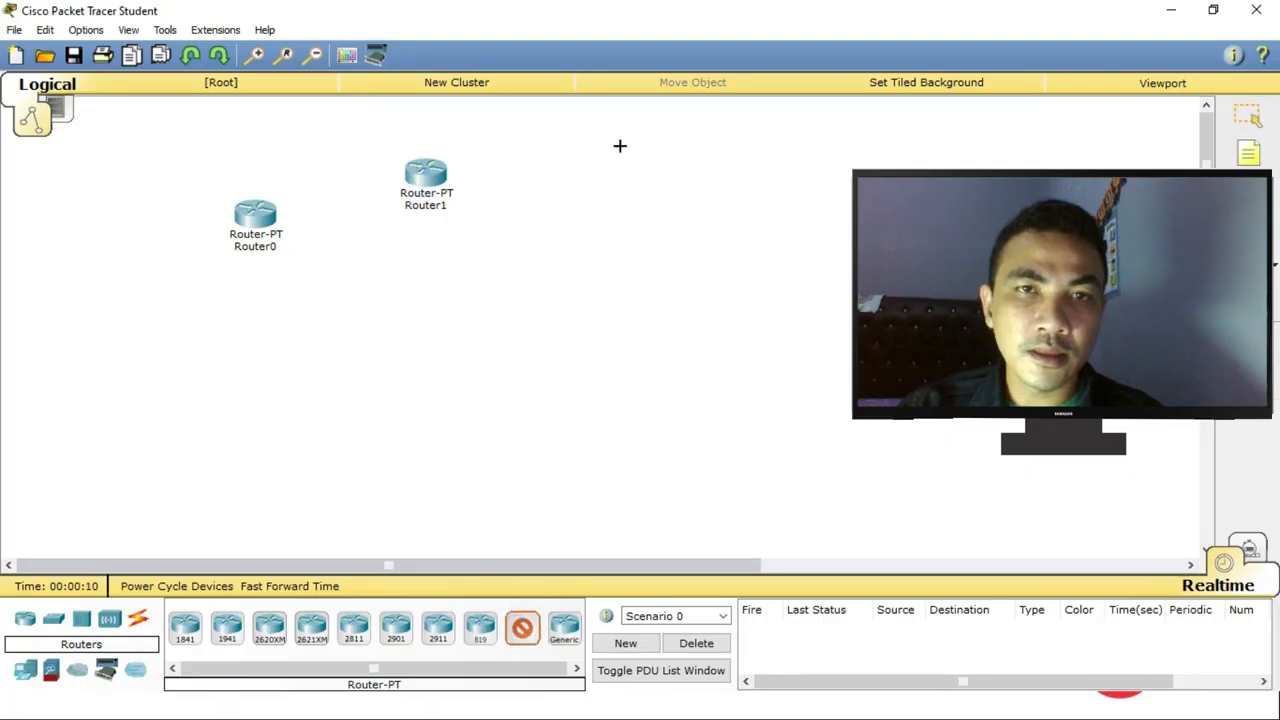
{"action": "left_click", "coordinate": [622, 217]}
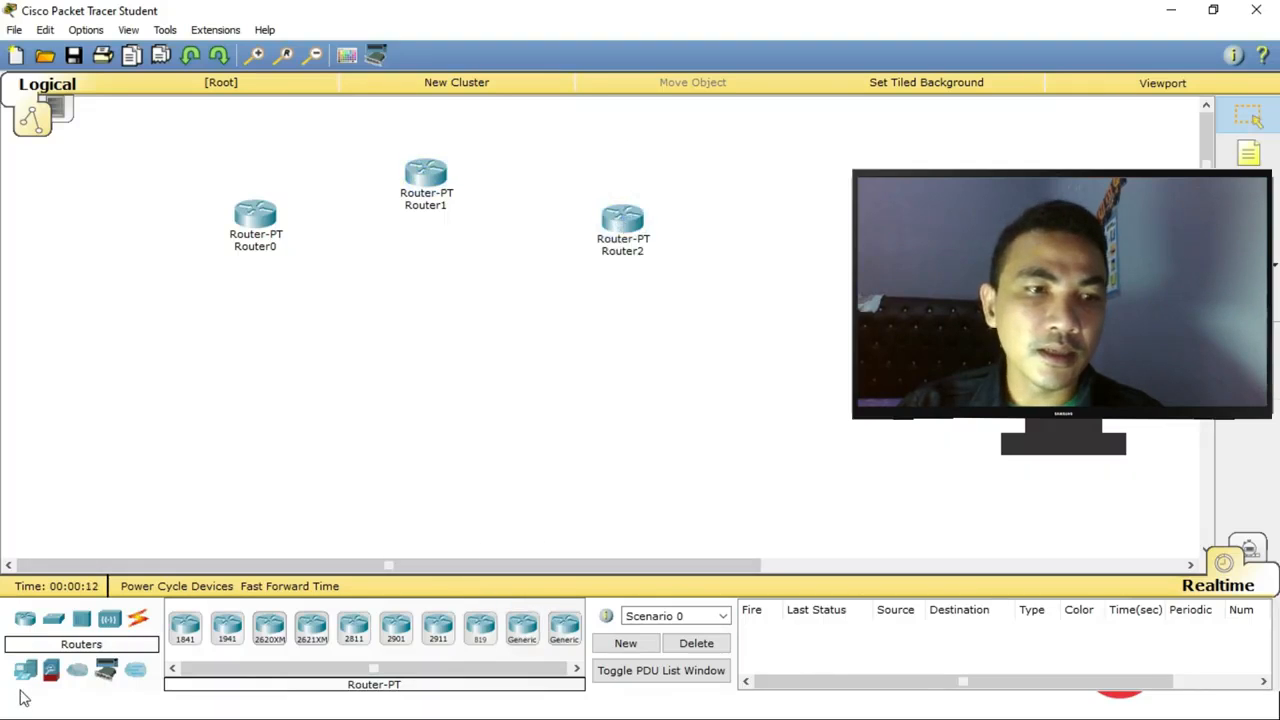
Place three generic PC-PT computers in a row below the routers, one for each router.
{"action": "left_click", "coordinate": [24, 672]}
{"action": "left_click", "coordinate": [183, 628]}
{"action": "left_click", "coordinate": [221, 447]}
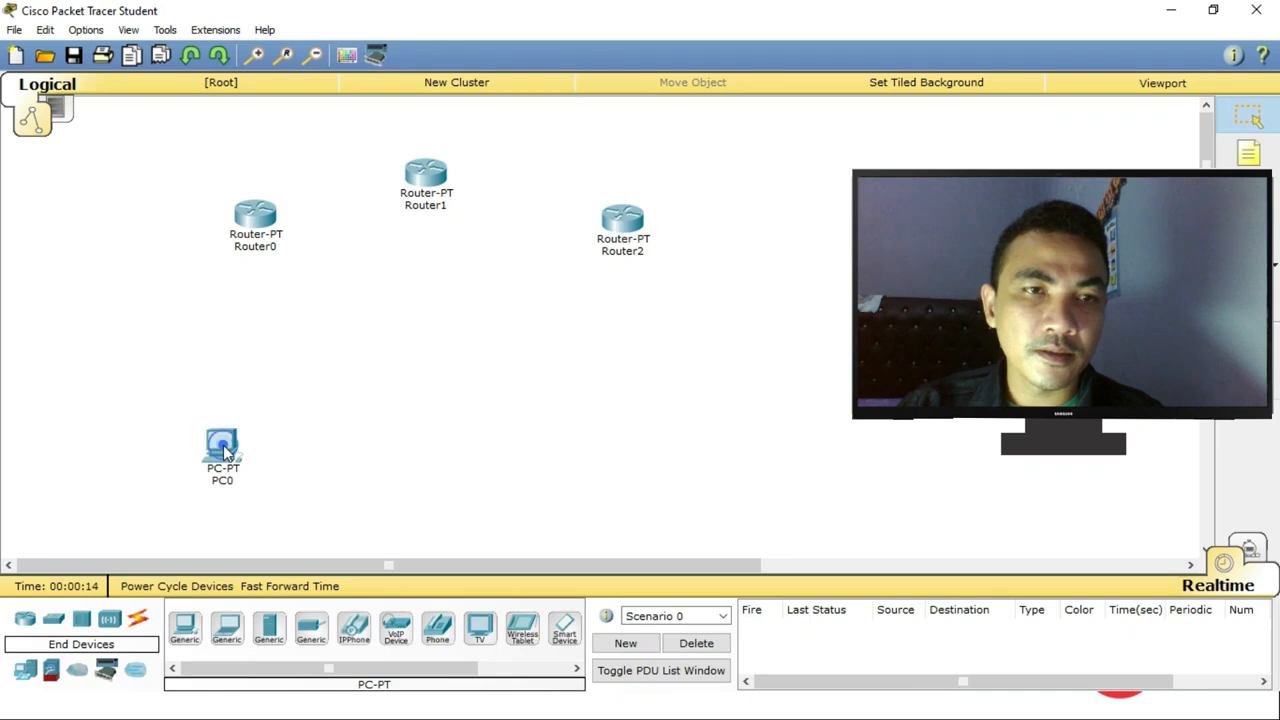
{"action": "left_click_drag", "start_coordinate": [186, 640], "coordinate": [378, 470]}
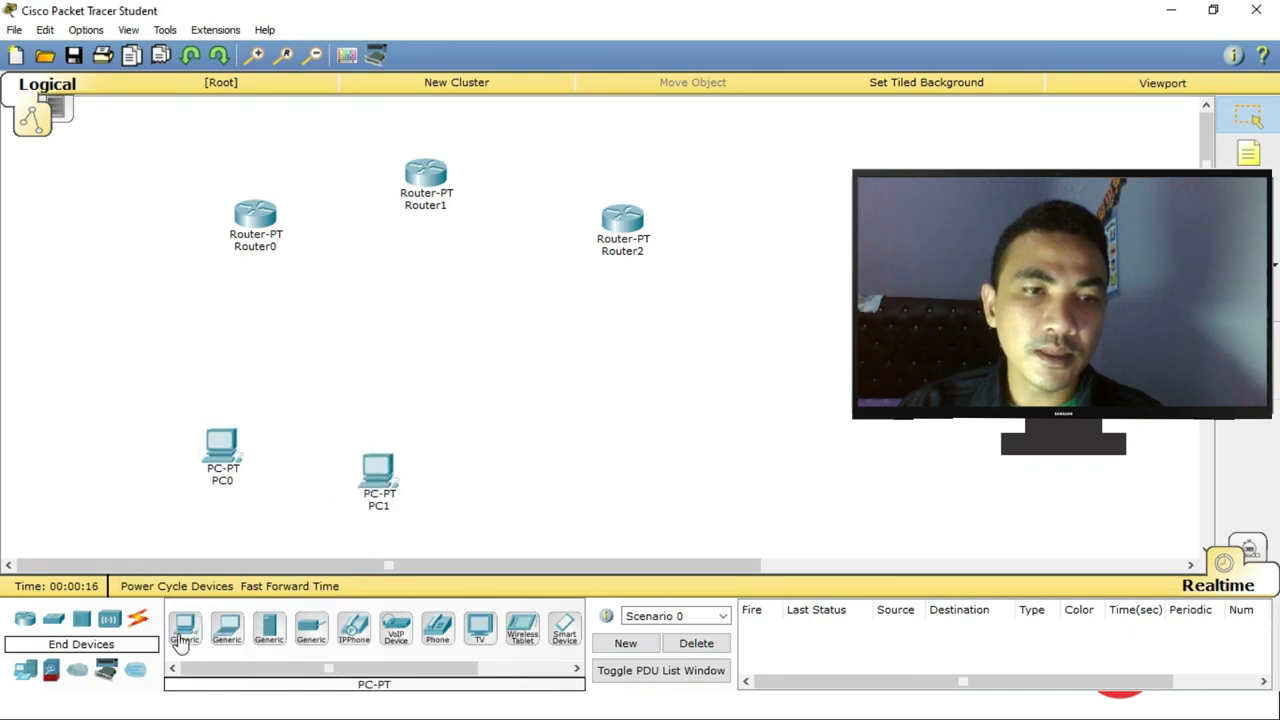
{"action": "left_click", "coordinate": [183, 628]}
{"action": "left_click", "coordinate": [628, 458]}
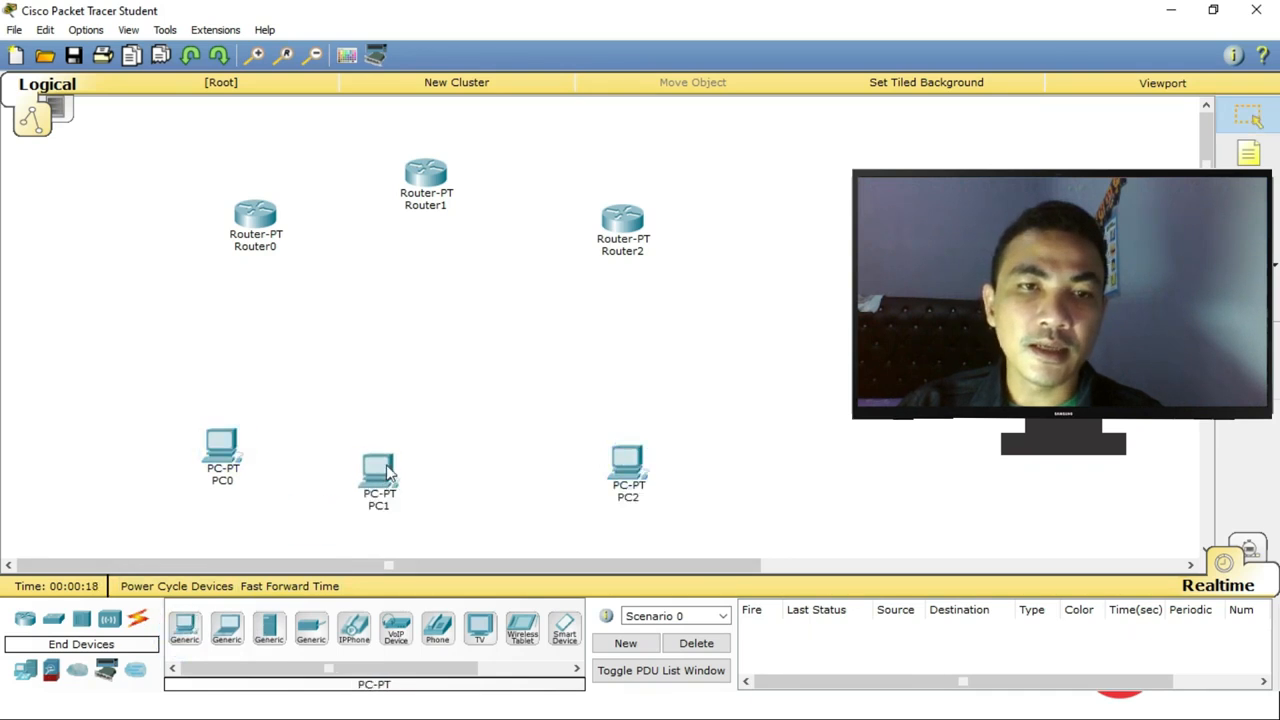
Reposition the three PCs to line up beneath their routers and shift Router1 slightly up.
{"action": "left_click_drag", "start_coordinate": [381, 468], "coordinate": [434, 472]}
{"action": "left_click_drag", "start_coordinate": [238, 456], "coordinate": [249, 457]}
{"action": "left_click_drag", "start_coordinate": [607, 460], "coordinate": [620, 455]}
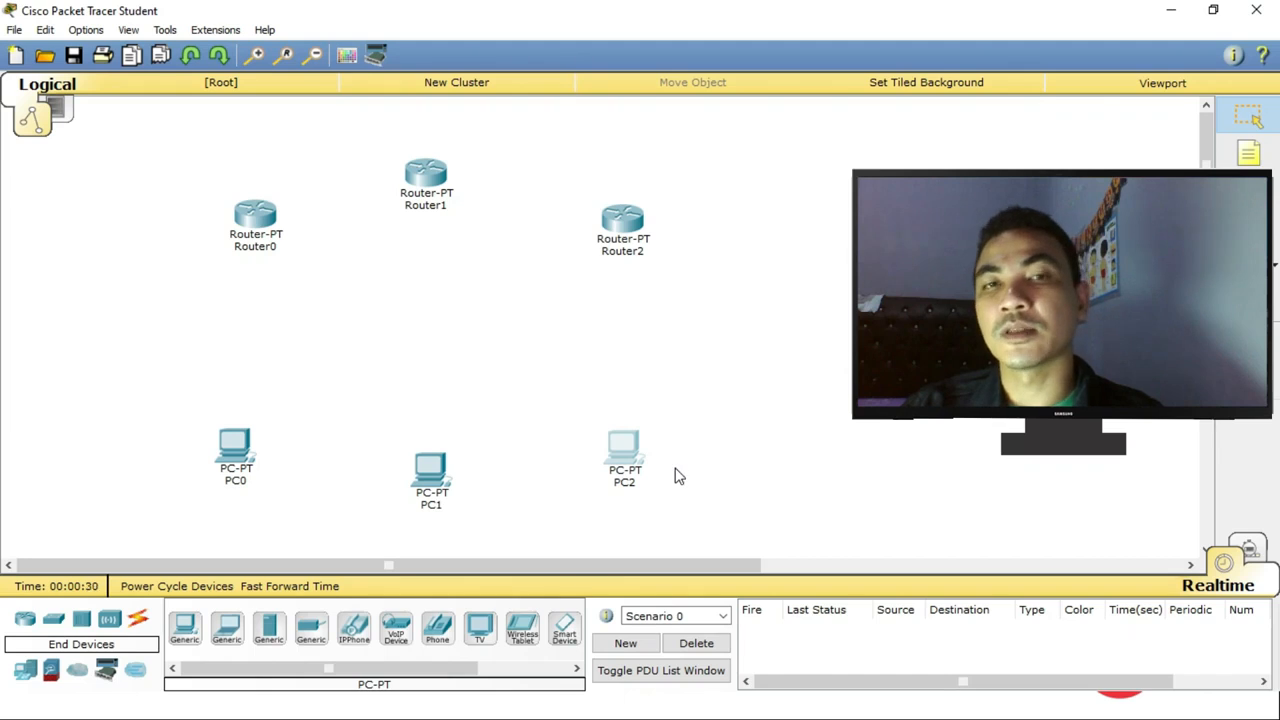
{"action": "left_click_drag", "start_coordinate": [435, 176], "coordinate": [445, 171]}
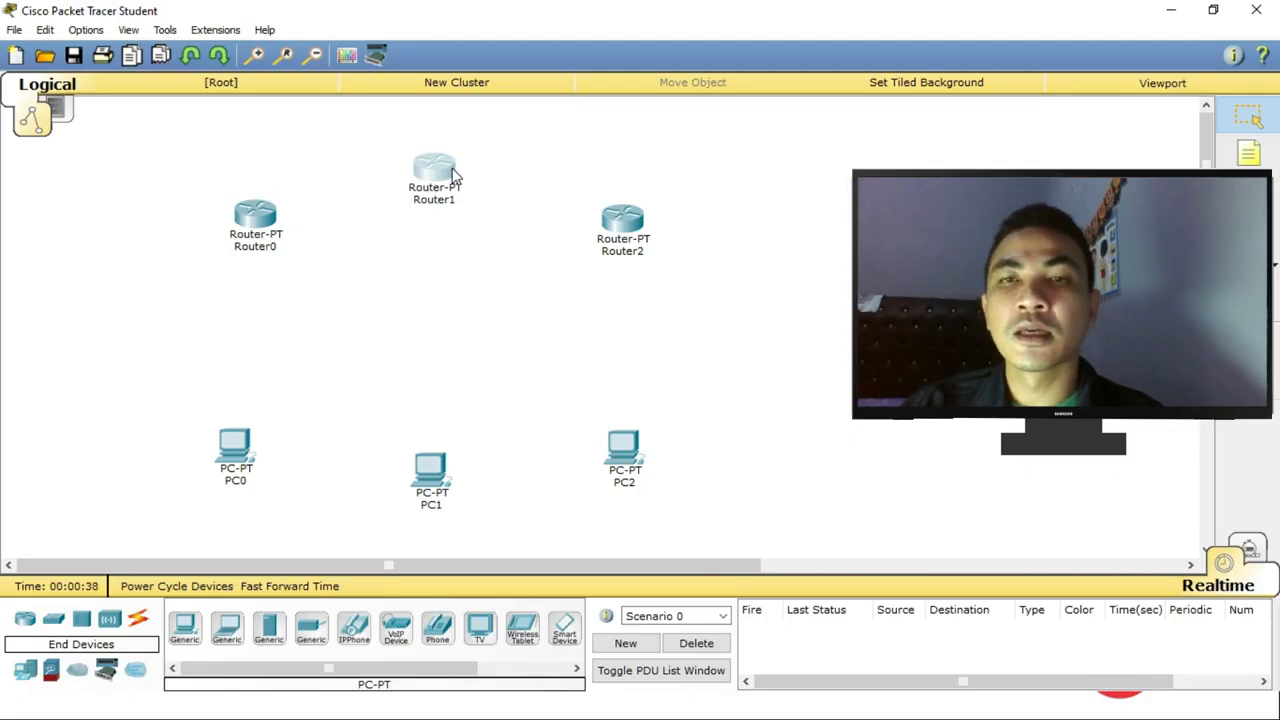
Install a PT-ROUTER-NM-1CFE module in Router1, in the empty slot next to the existing modules.
{"action": "mouse_move", "coordinate": [454, 176]}
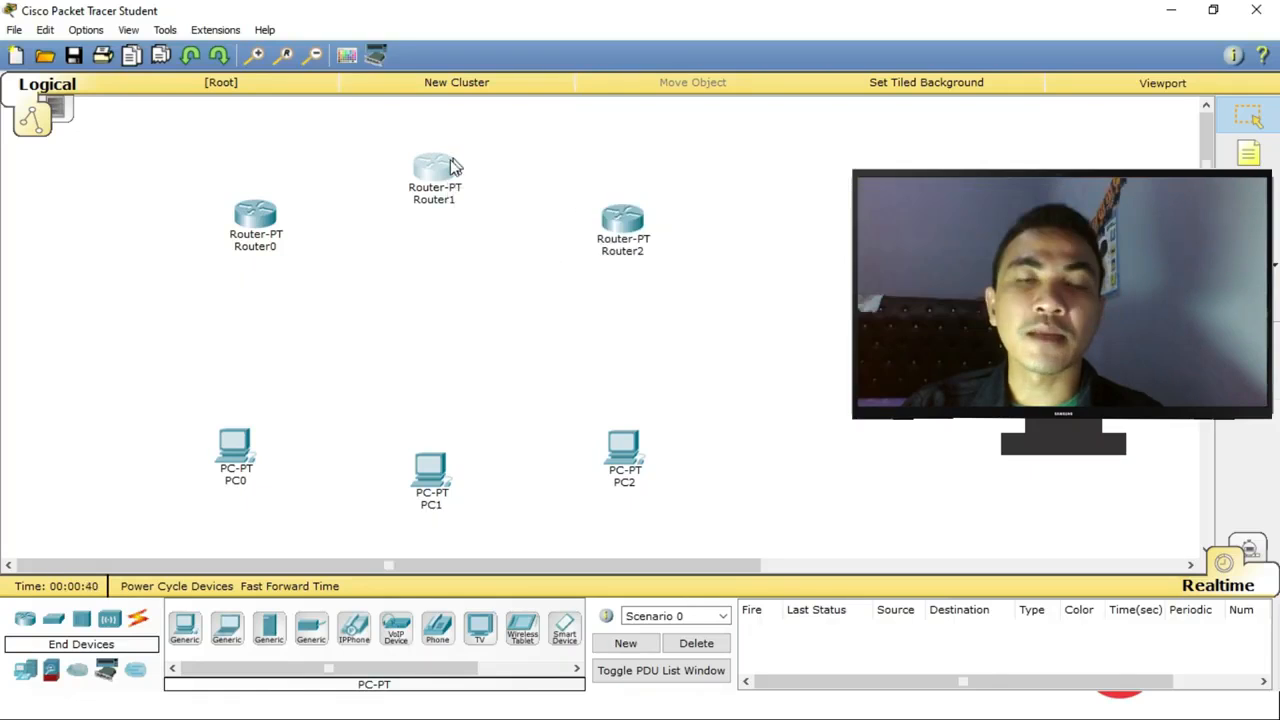
{"action": "left_click", "coordinate": [447, 170]}
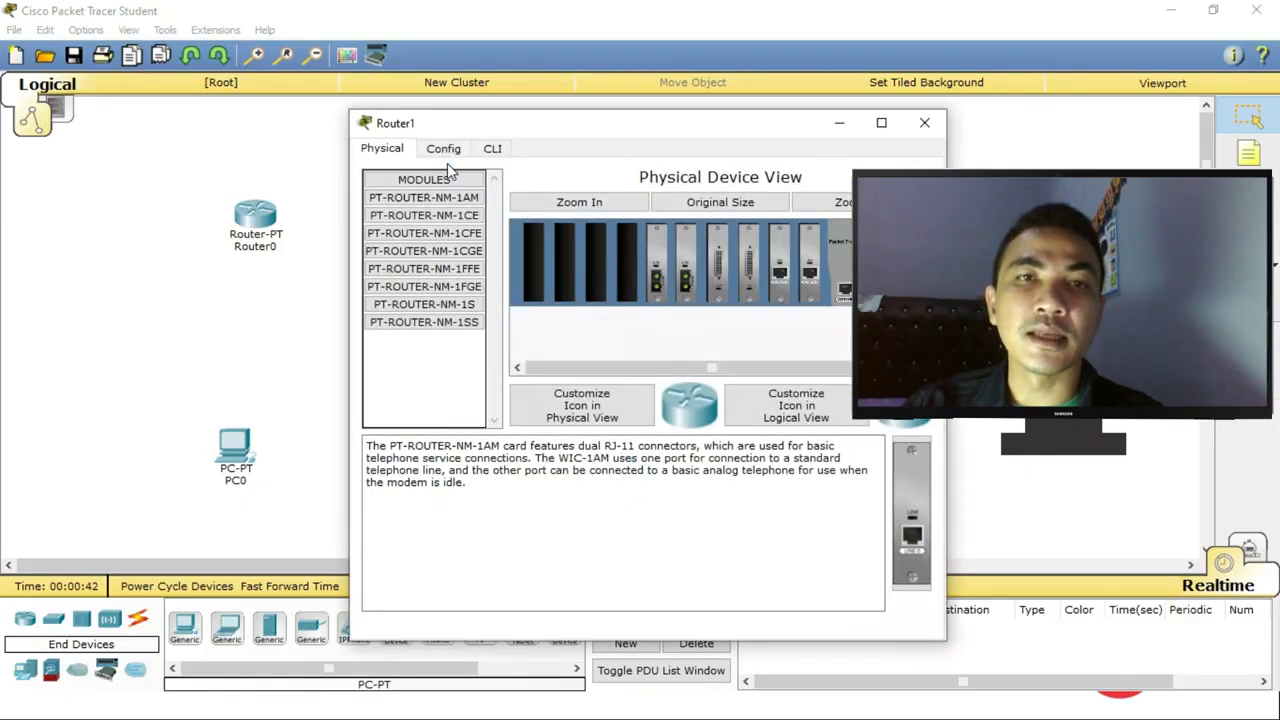
{"action": "left_click_drag", "start_coordinate": [492, 126], "coordinate": [152, 111]}
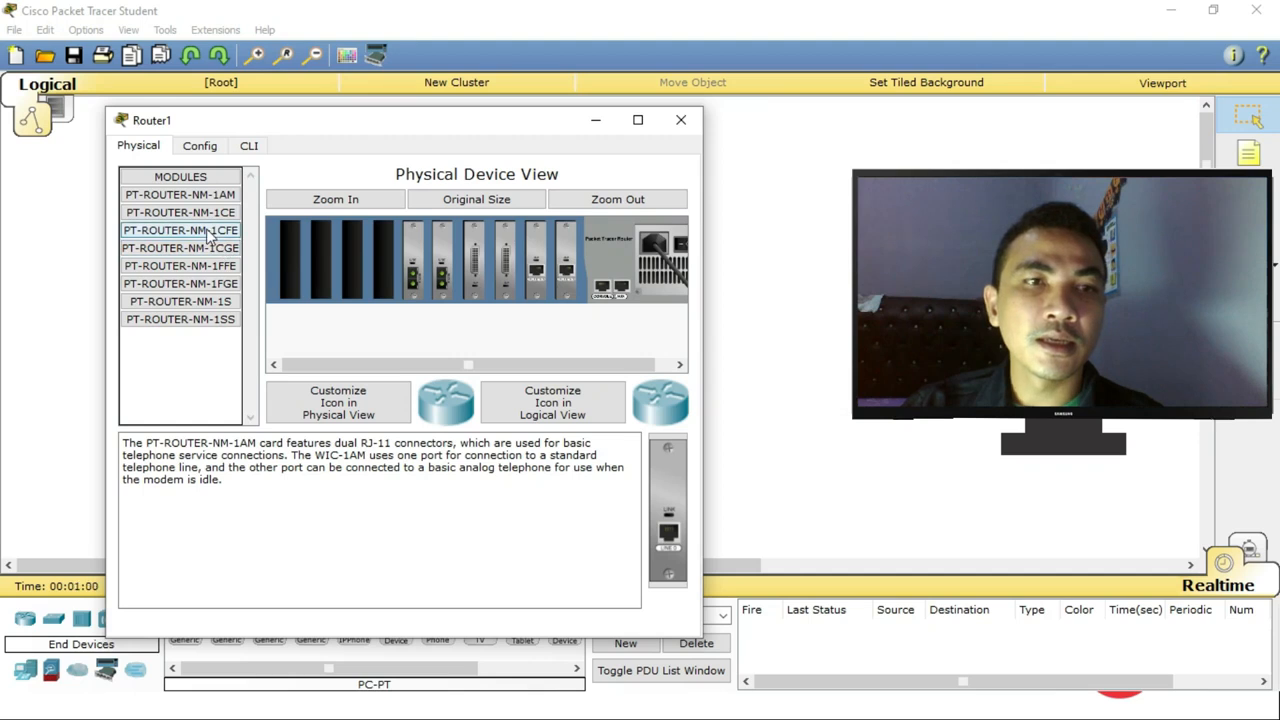
{"action": "left_click_drag", "start_coordinate": [208, 233], "coordinate": [382, 268]}
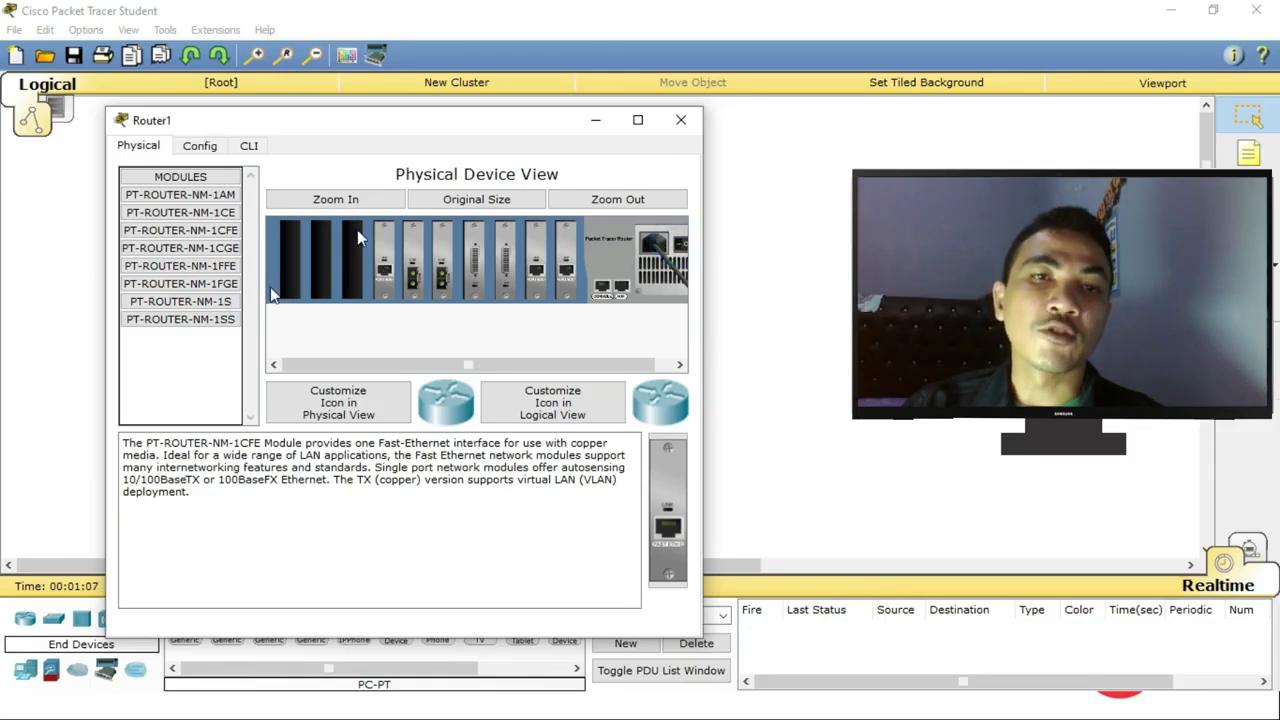
Try to add another network module to Router1's next empty slot while its power is on, and leave the device window.
{"action": "left_click_drag", "start_coordinate": [190, 248], "coordinate": [342, 264]}
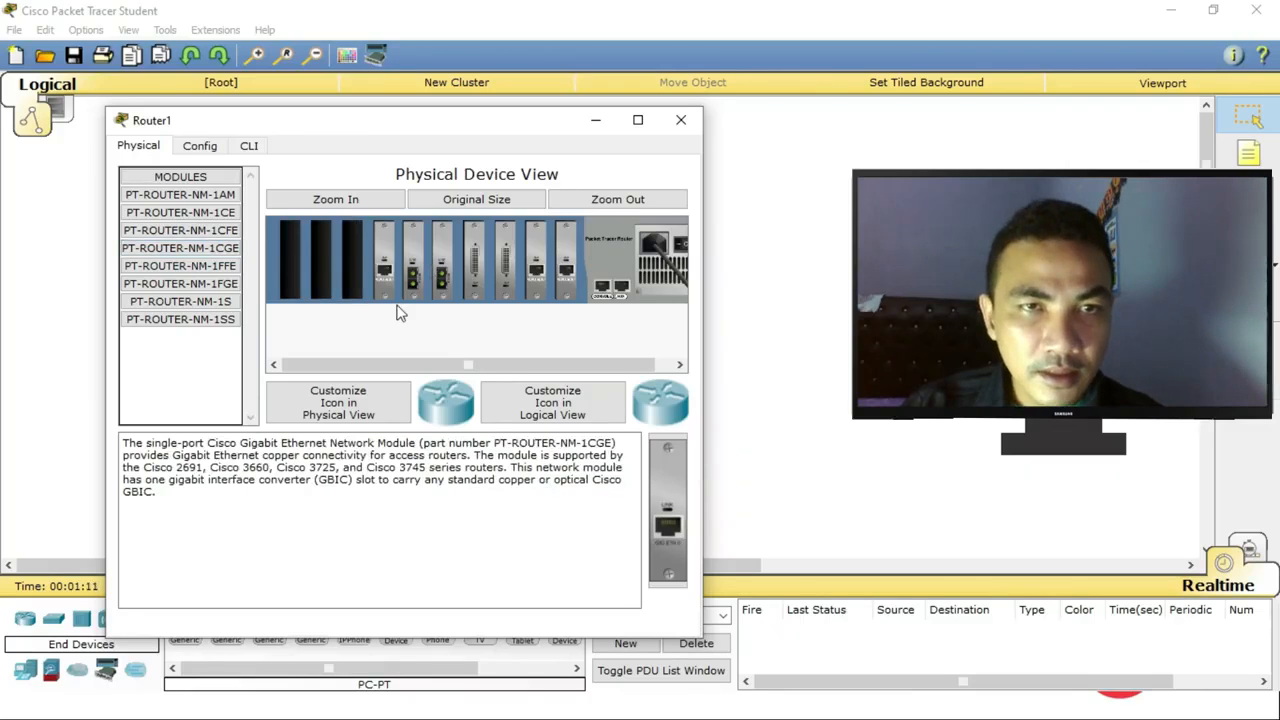
{"action": "left_click_drag", "start_coordinate": [195, 230], "coordinate": [344, 258]}
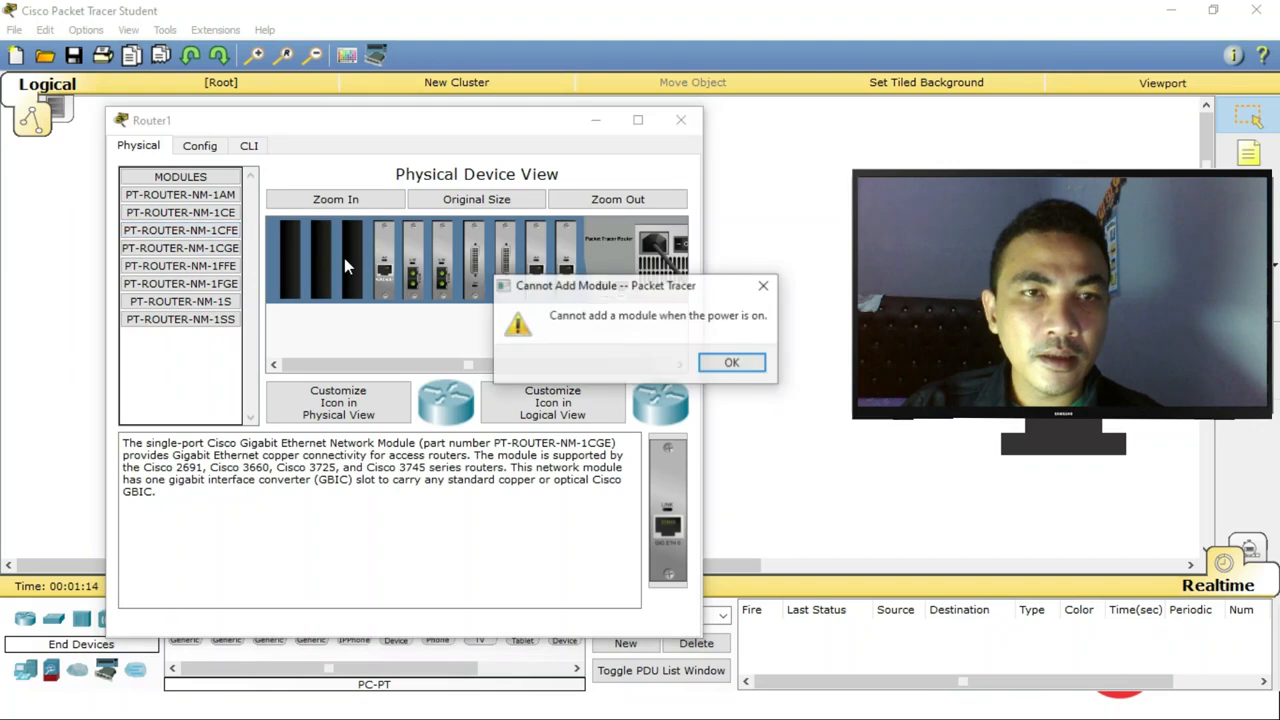
{"action": "left_click", "coordinate": [744, 364]}
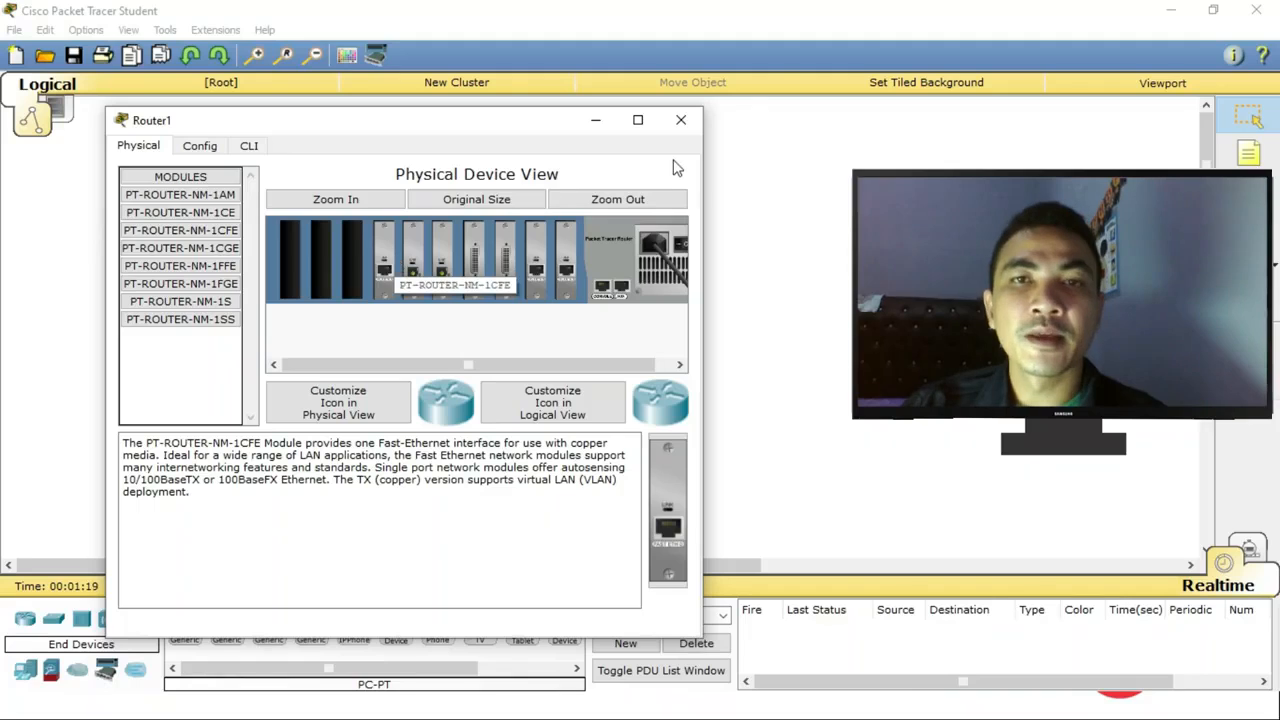
{"action": "left_click", "coordinate": [681, 122]}
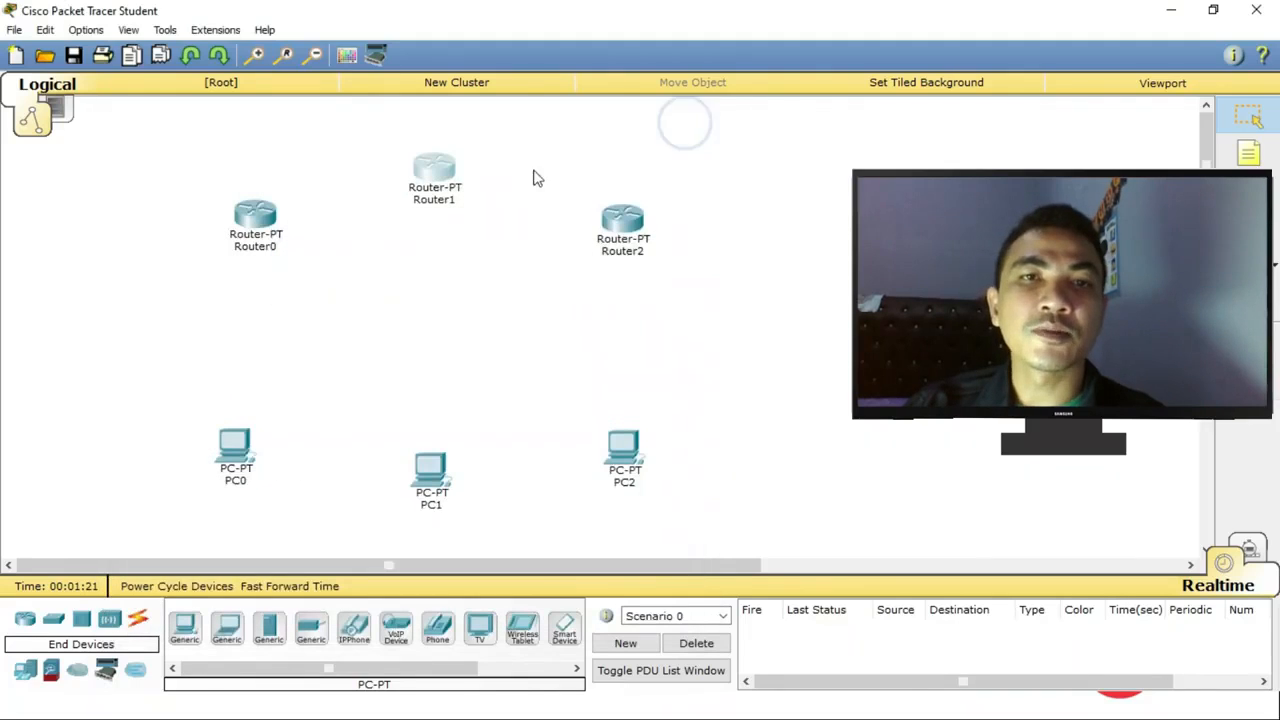
Connect Router0 FastEthernet0/0 to Router1 FastEthernet0/0 with a Copper Cross-Over cable.
{"action": "mouse_move", "coordinate": [437, 182]}
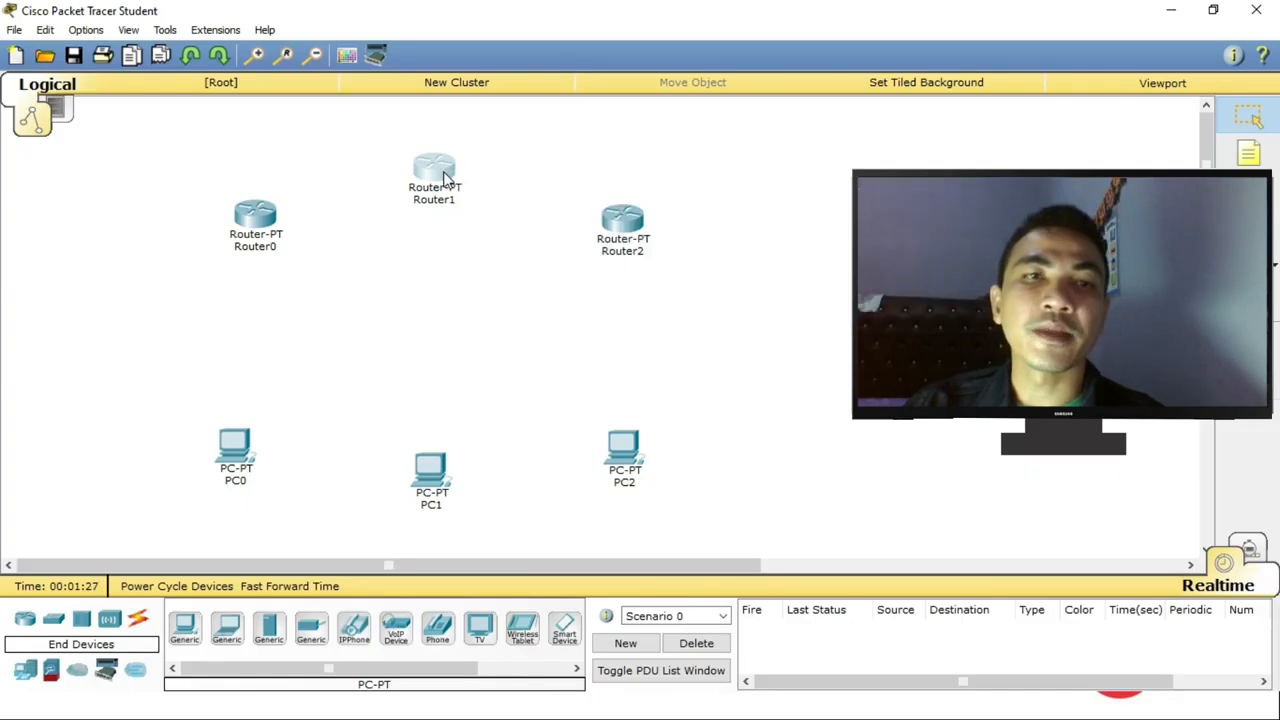
{"action": "left_click", "coordinate": [355, 250]}
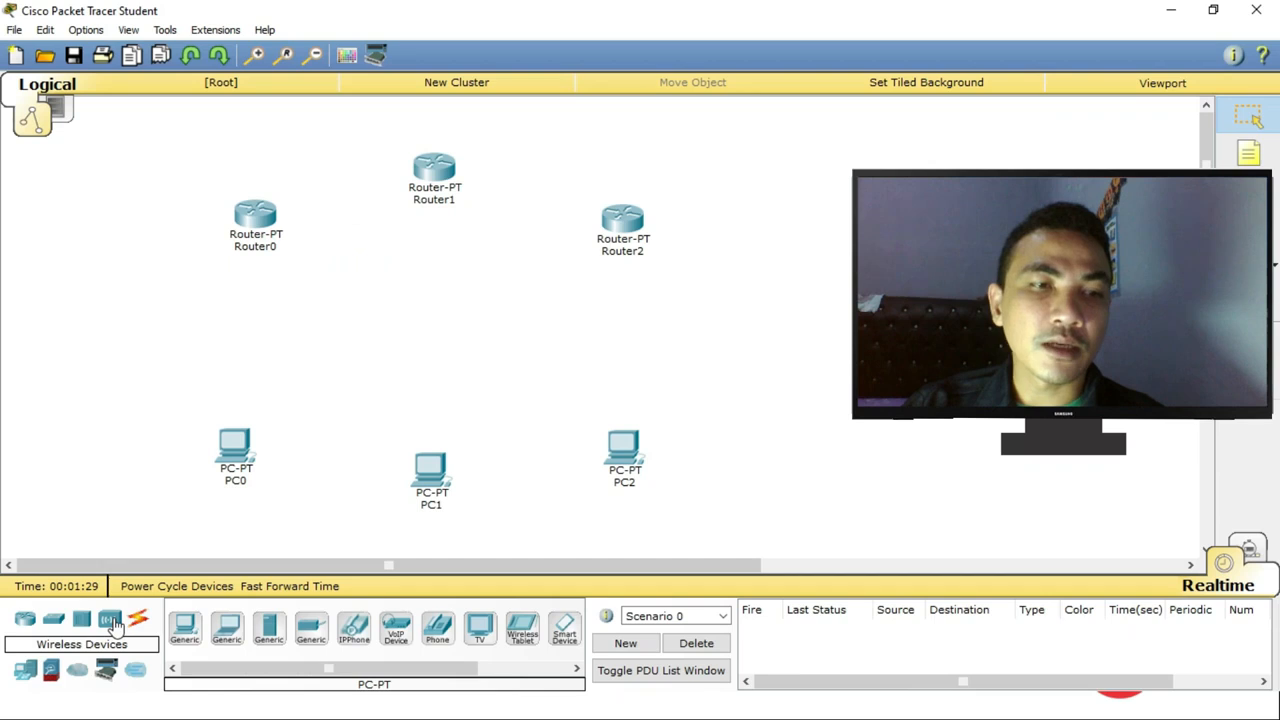
{"action": "left_click", "coordinate": [138, 622]}
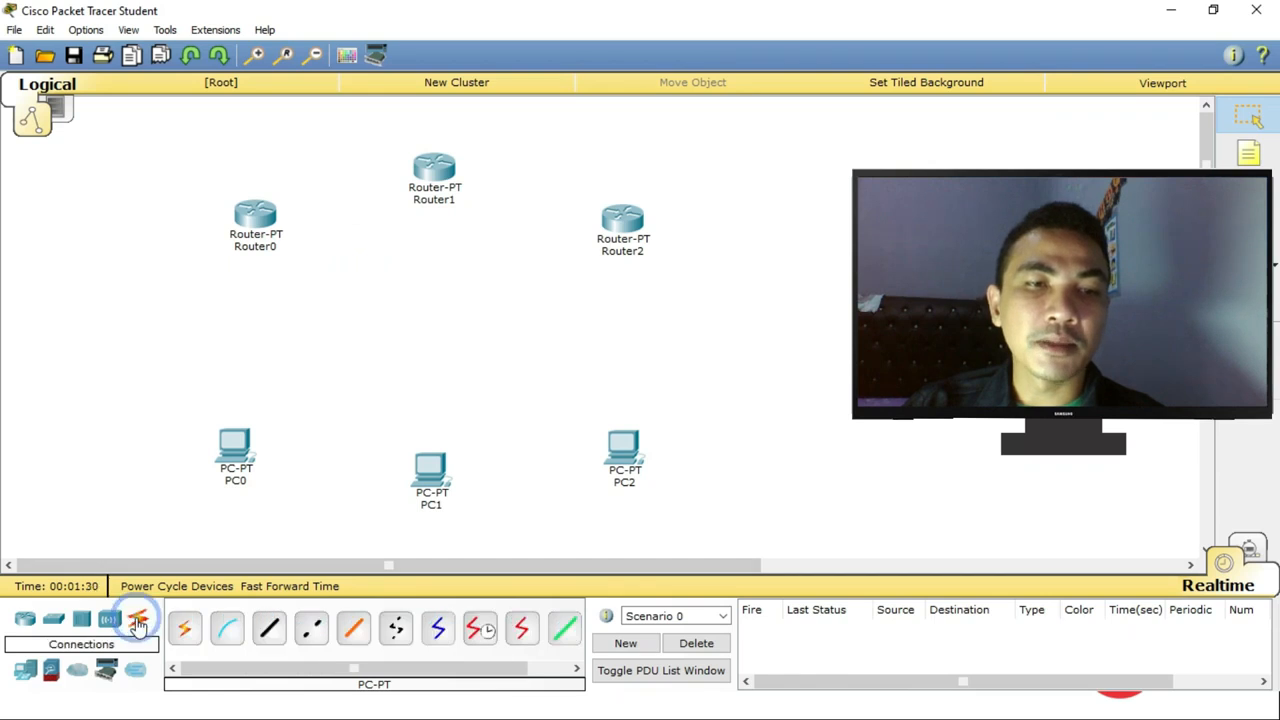
{"action": "left_click", "coordinate": [313, 630]}
{"action": "left_click", "coordinate": [246, 210]}
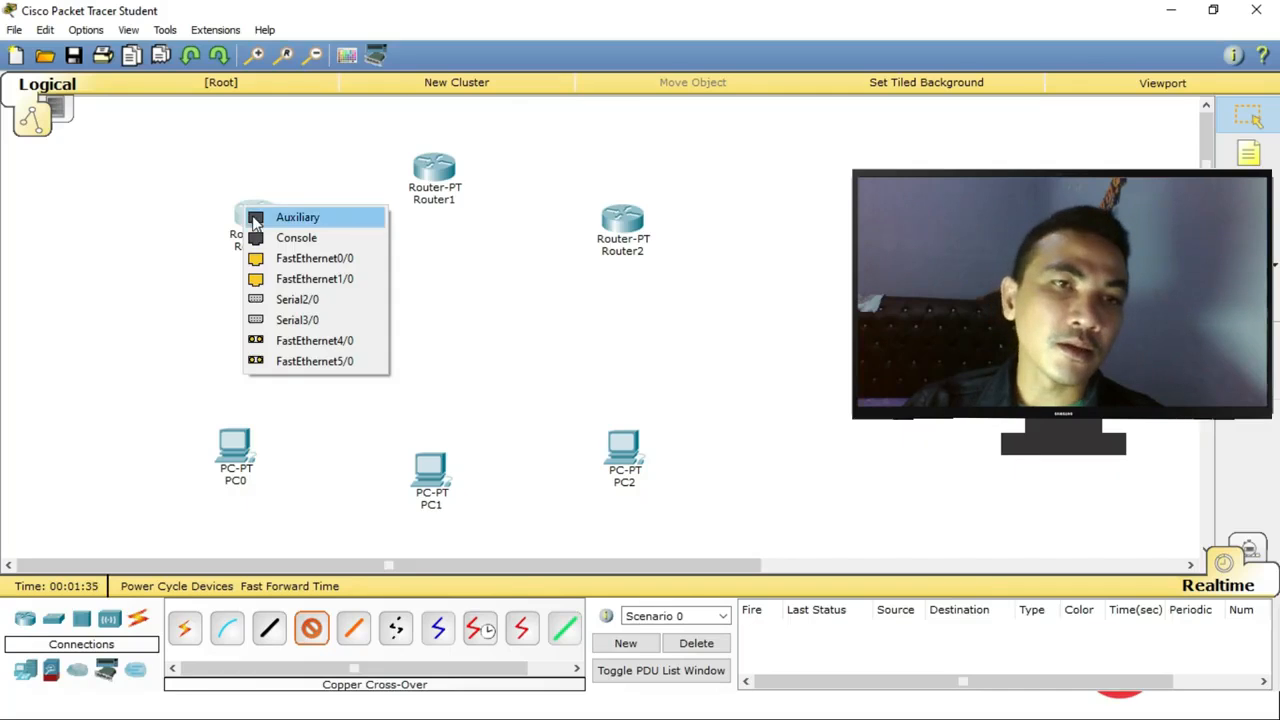
{"action": "left_click", "coordinate": [310, 262]}
{"action": "left_click", "coordinate": [436, 168]}
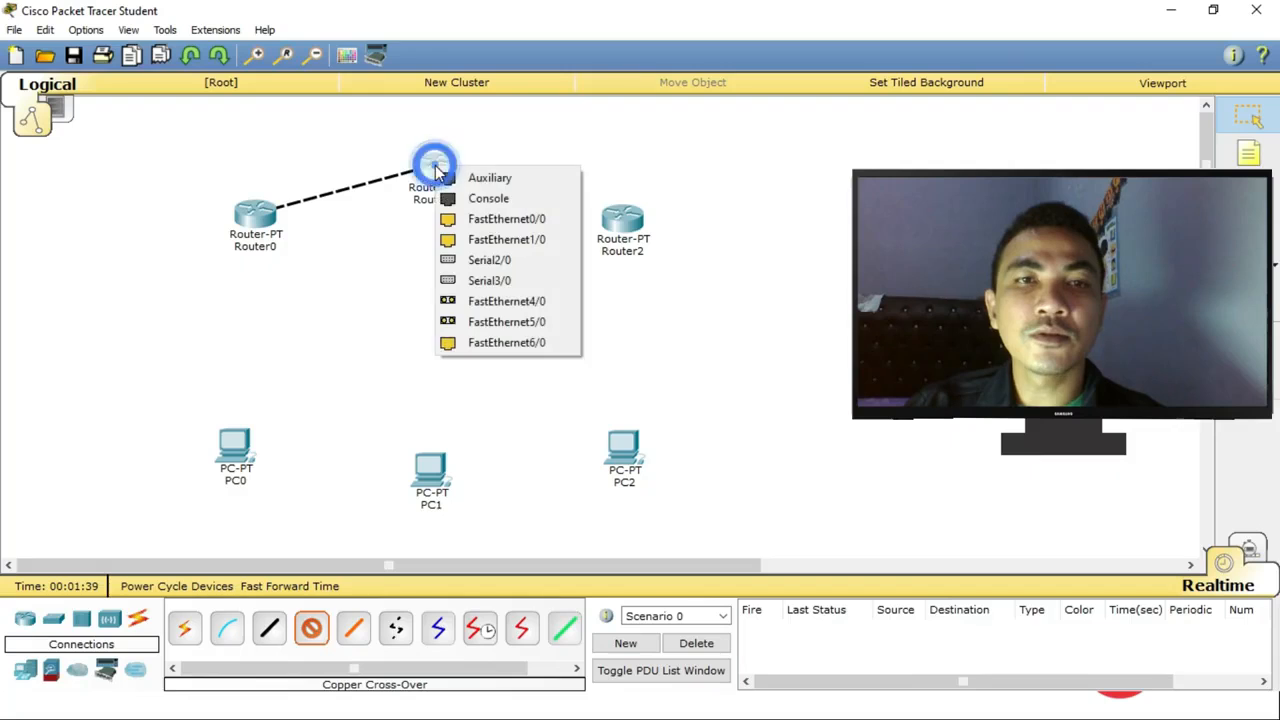
{"action": "left_click", "coordinate": [480, 218]}
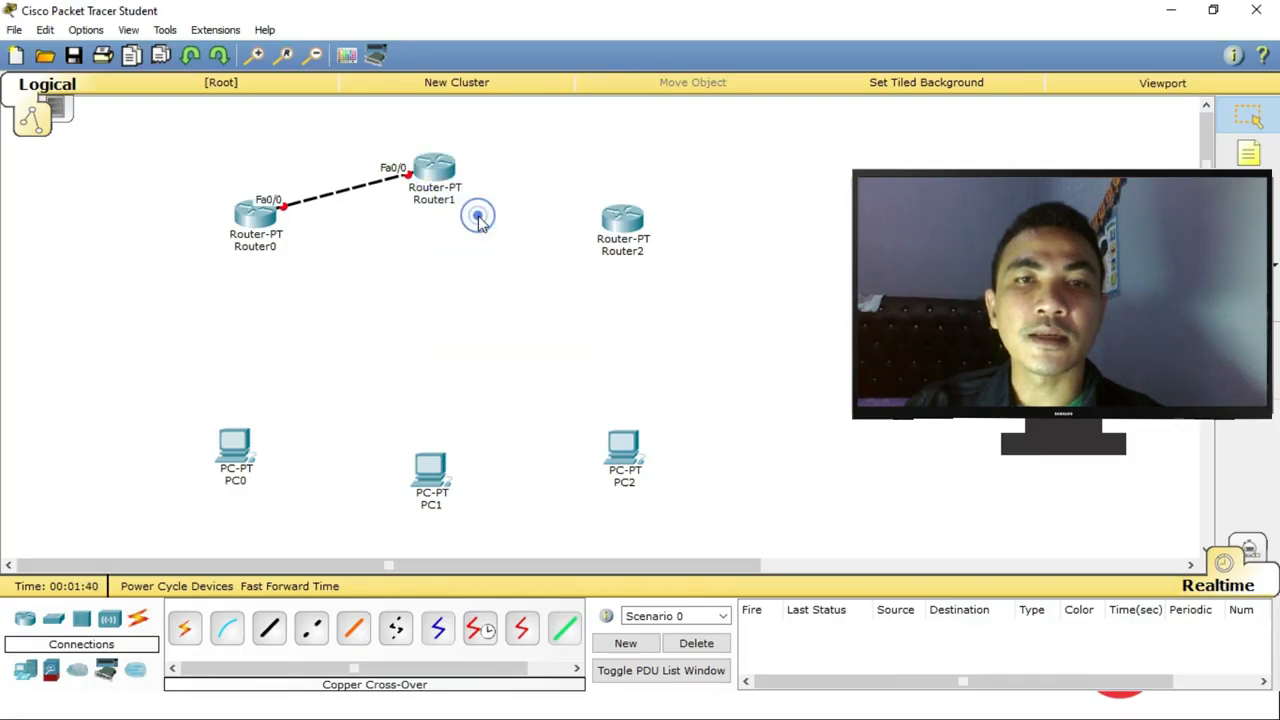
Connect Router1 FastEthernet1/0 to Router2 FastEthernet0/0 with a Copper Cross-Over cable.
{"action": "left_click", "coordinate": [313, 632]}
{"action": "left_click", "coordinate": [434, 188]}
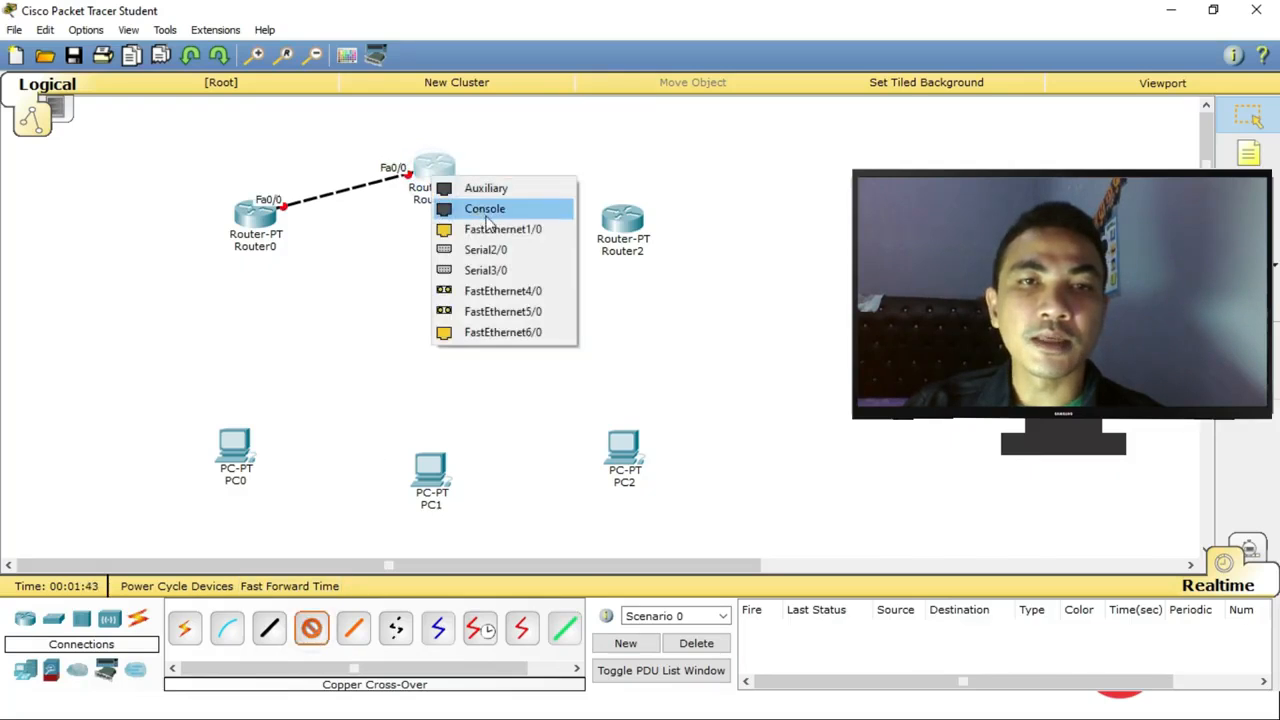
{"action": "left_click", "coordinate": [495, 230]}
{"action": "left_click", "coordinate": [616, 220]}
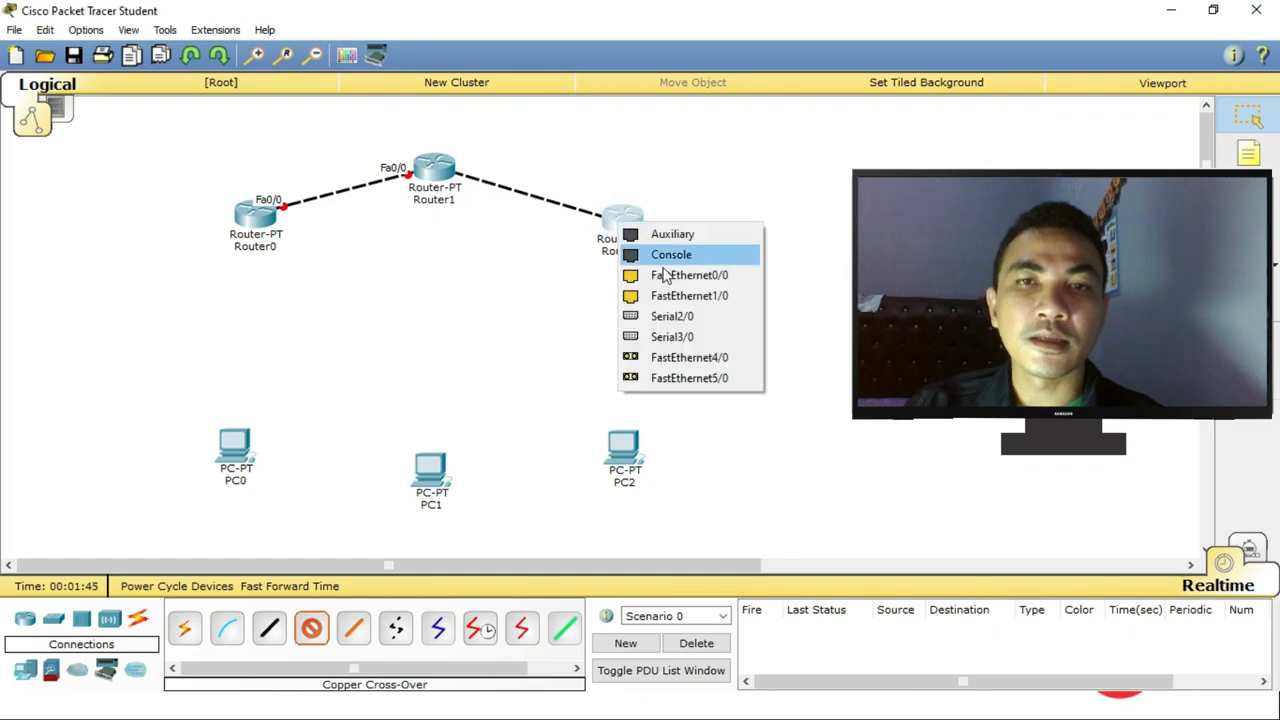
{"action": "left_click", "coordinate": [669, 278]}
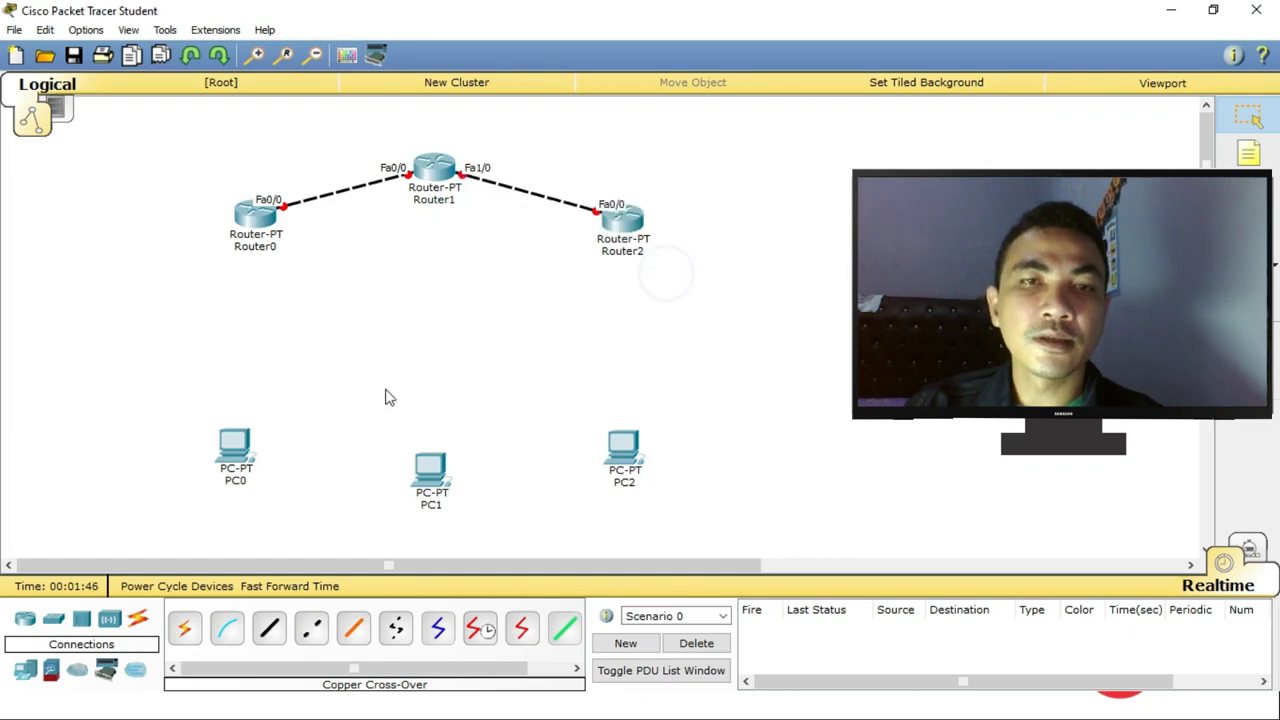
Connect Router0 FastEthernet1/0 to PC0 FastEthernet0 with a Copper Cross-Over cable.
{"action": "left_click", "coordinate": [311, 628]}
{"action": "left_click", "coordinate": [258, 214]}
{"action": "left_click", "coordinate": [279, 265]}
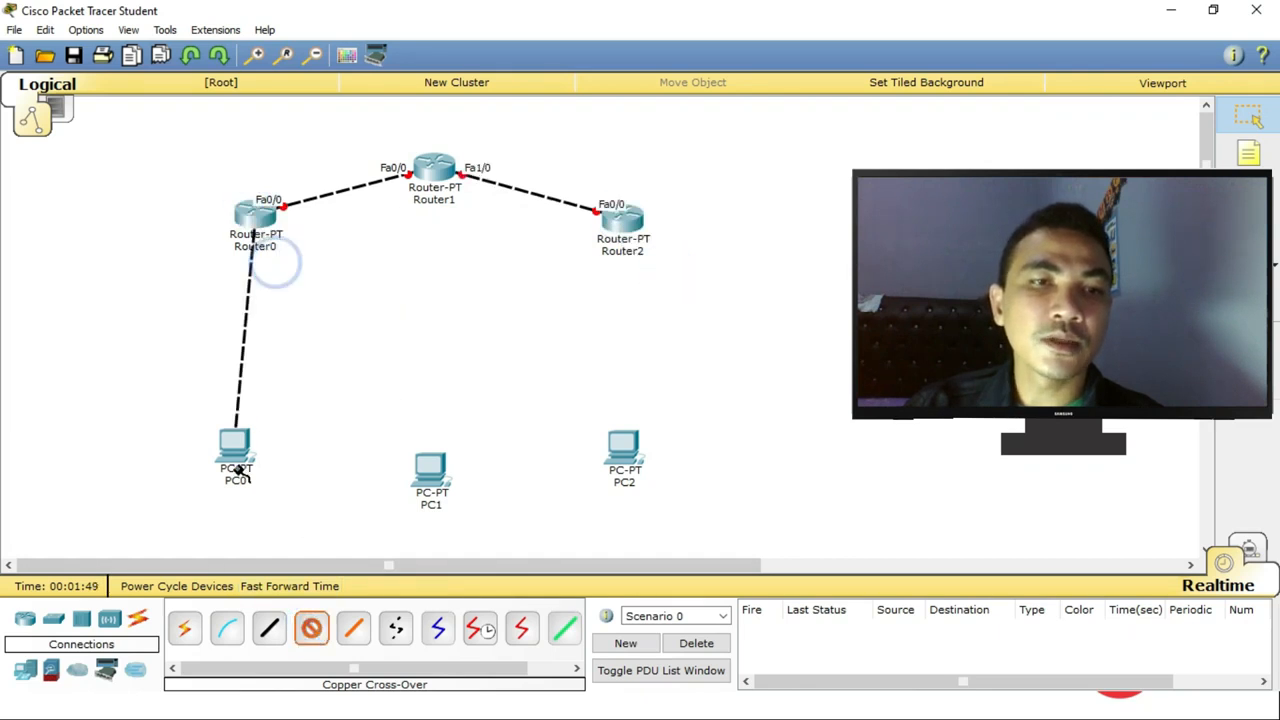
{"action": "left_click", "coordinate": [236, 447]}
{"action": "left_click", "coordinate": [263, 475]}
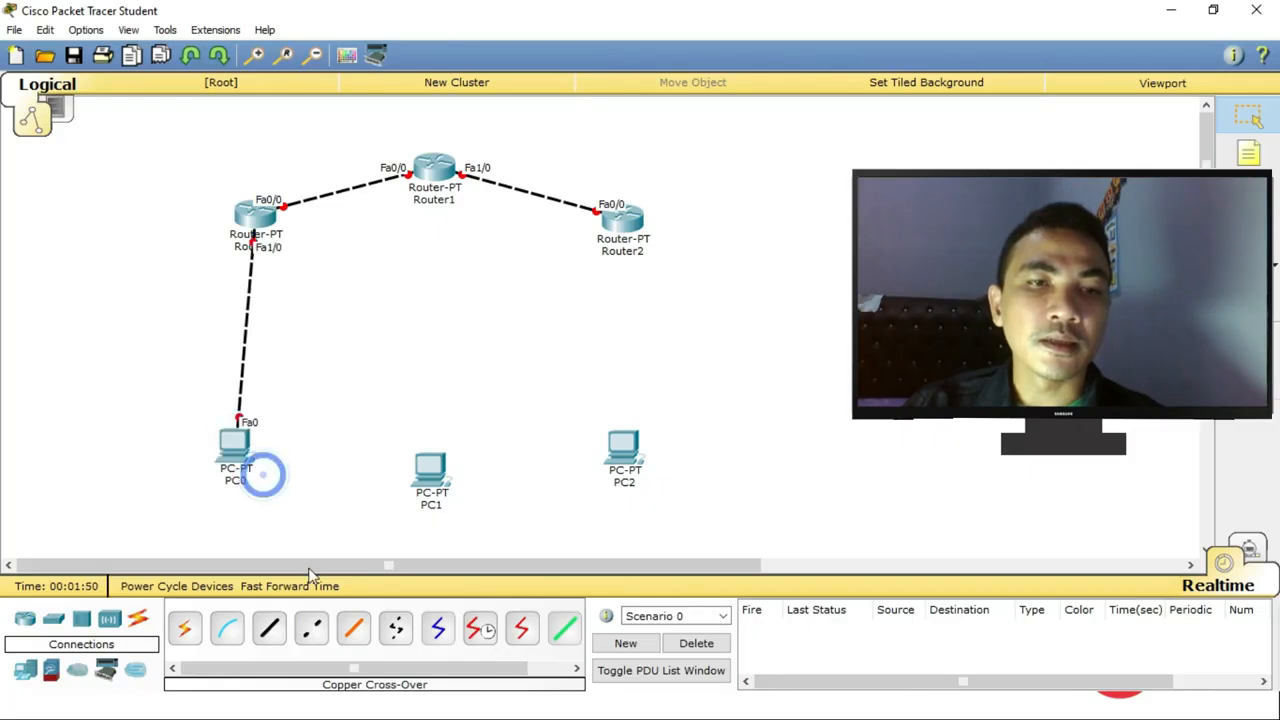
Connect Router1 FastEthernet6/0 to PC1 FastEthernet0 with a Copper Cross-Over cable.
{"action": "left_click", "coordinate": [311, 628]}
{"action": "left_click", "coordinate": [445, 200]}
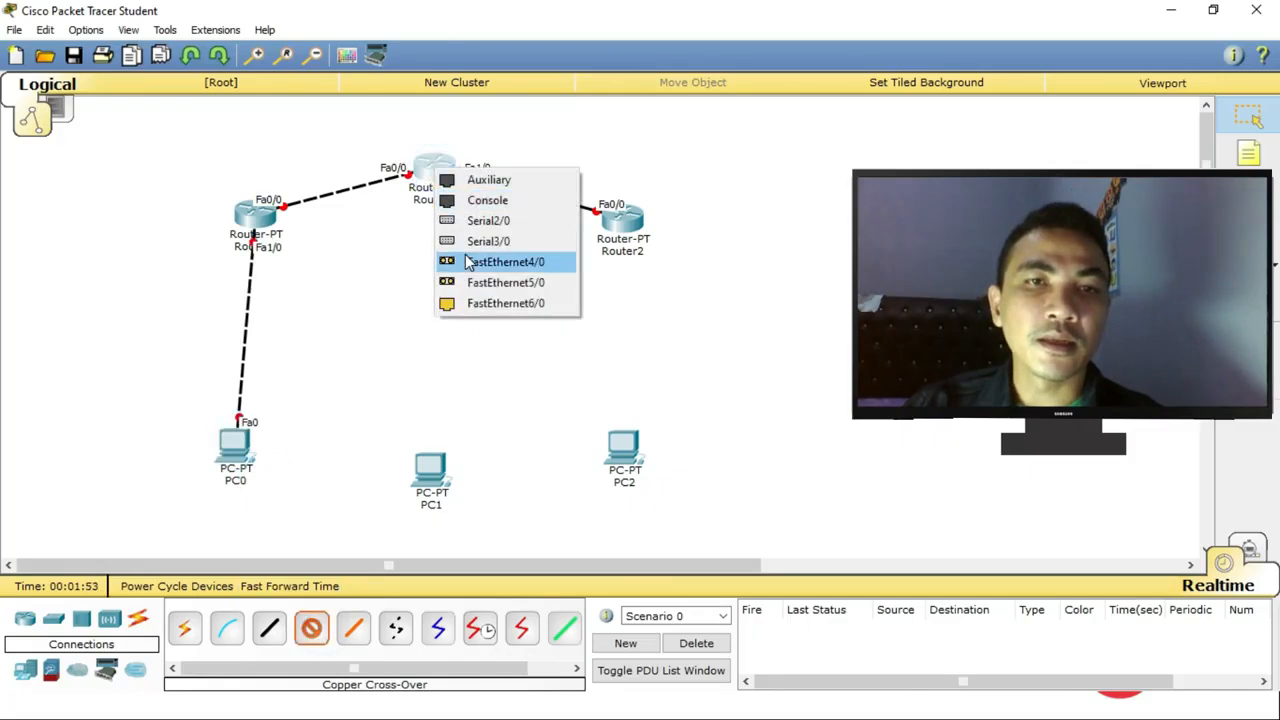
{"action": "left_click", "coordinate": [447, 283]}
{"action": "left_click", "coordinate": [437, 473]}
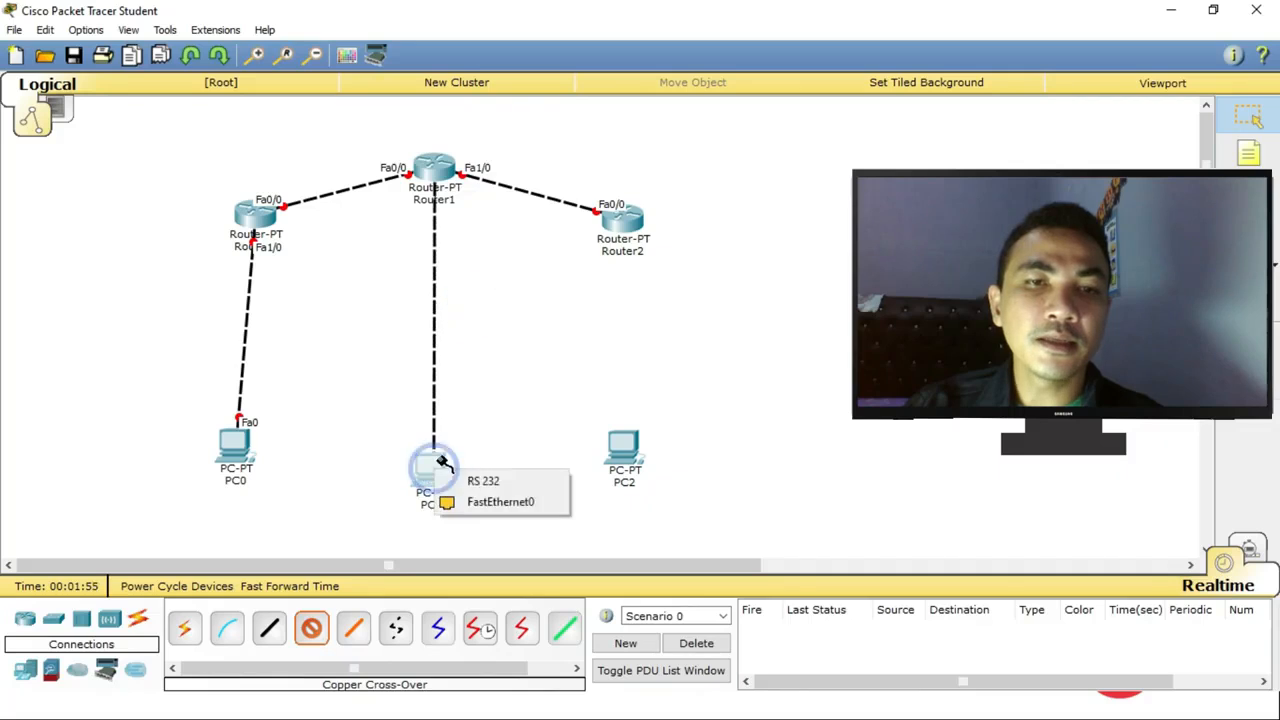
{"action": "left_click", "coordinate": [468, 500]}
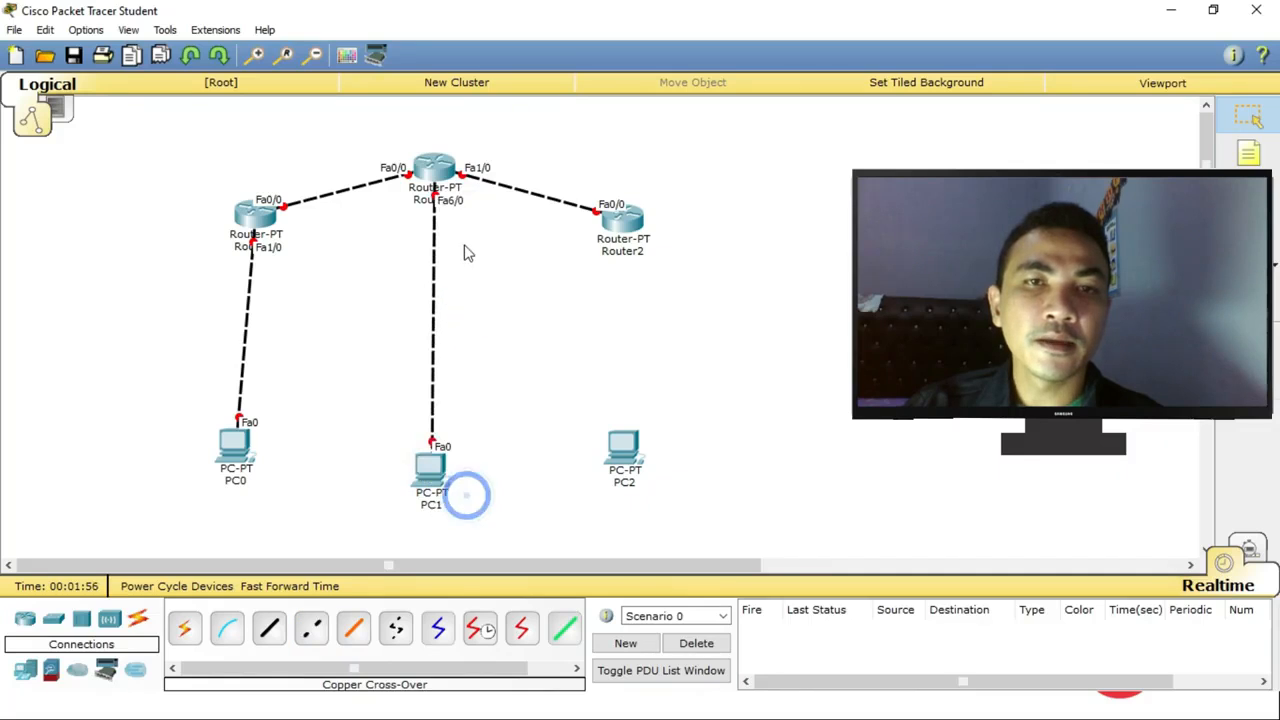
Connect Router2 FastEthernet1/0 to PC2 FastEthernet0 with a Copper Cross-Over cable.
{"action": "left_click", "coordinate": [311, 628]}
{"action": "left_click", "coordinate": [630, 225]}
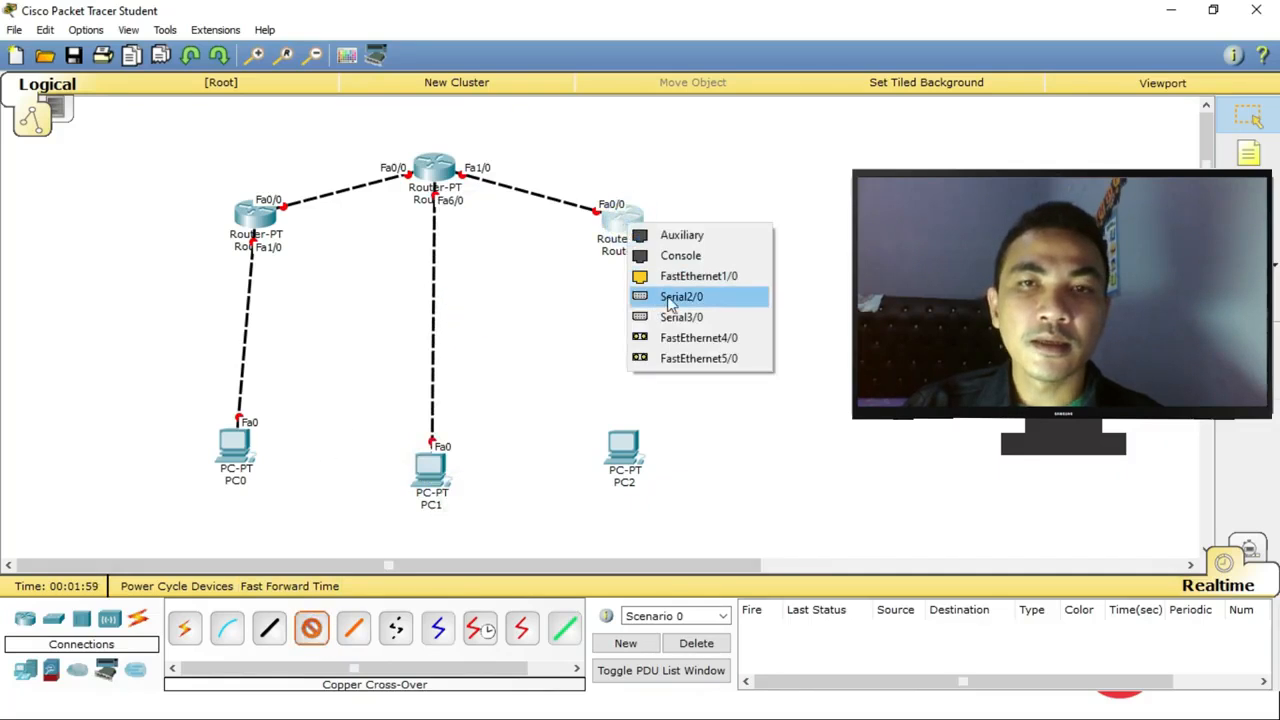
{"action": "left_click", "coordinate": [690, 276]}
{"action": "left_click", "coordinate": [622, 455]}
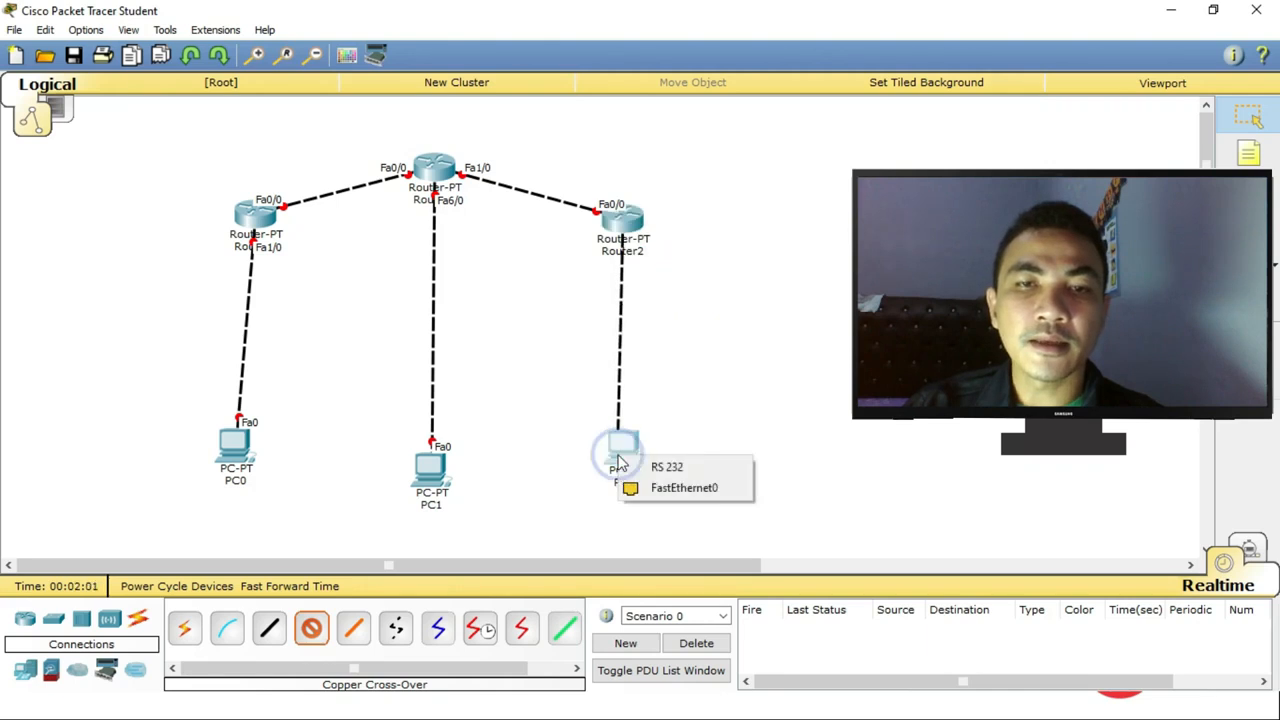
{"action": "left_click", "coordinate": [680, 488]}
Rearrange PC0, PC1 and PC2 slightly so they sit spread out in a row below their routers.
{"action": "left_click_drag", "start_coordinate": [638, 468], "coordinate": [646, 481]}
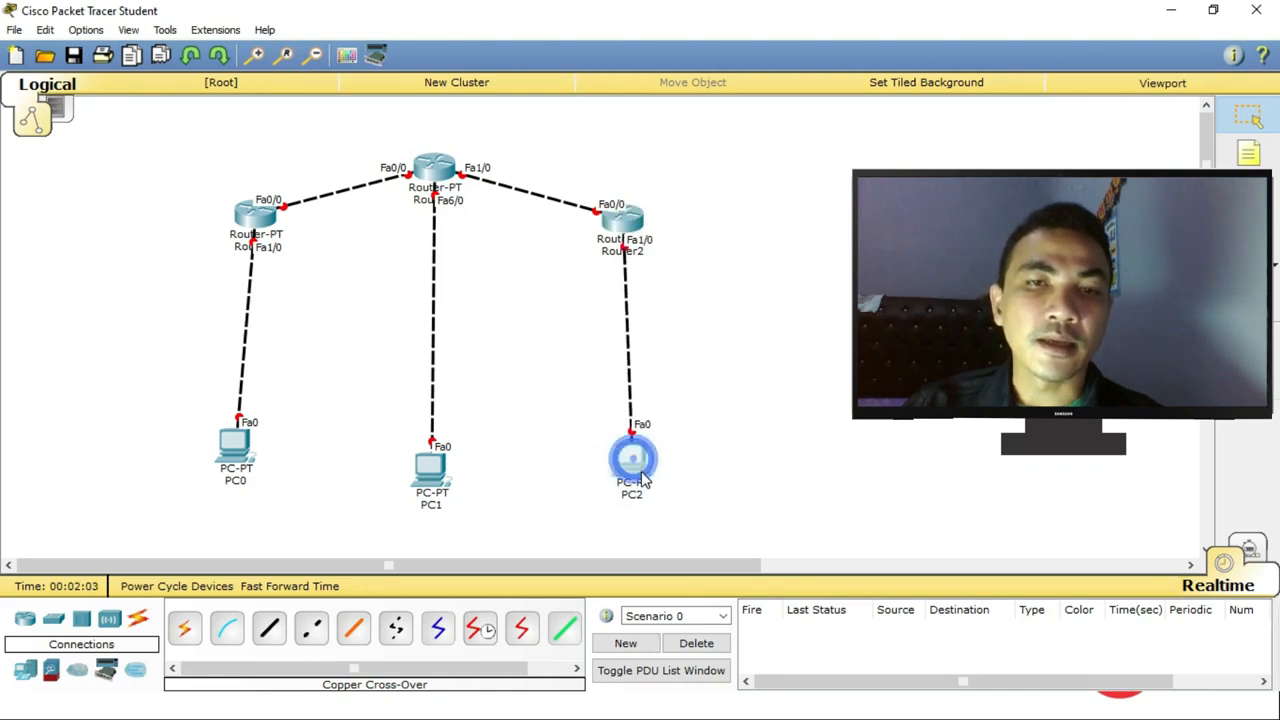
{"action": "left_click_drag", "start_coordinate": [237, 462], "coordinate": [227, 466]}
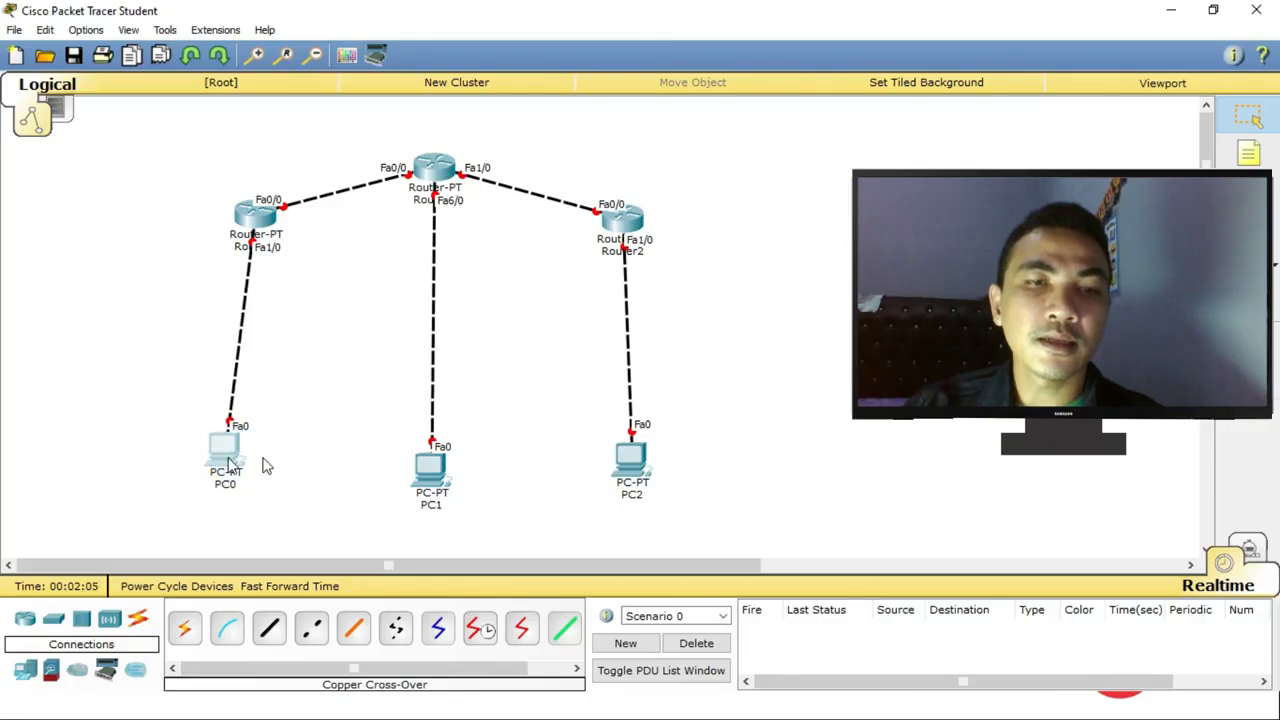
{"action": "left_click_drag", "start_coordinate": [422, 472], "coordinate": [419, 467]}
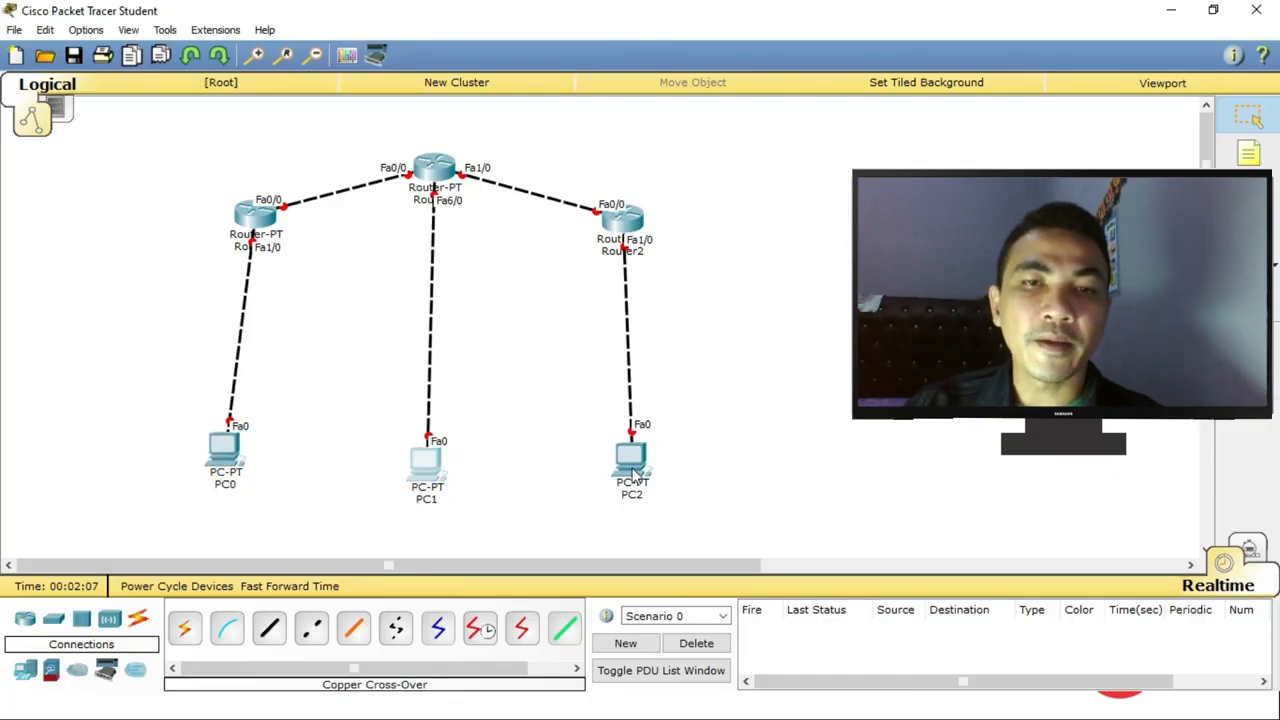
{"action": "left_click_drag", "start_coordinate": [633, 475], "coordinate": [659, 472]}
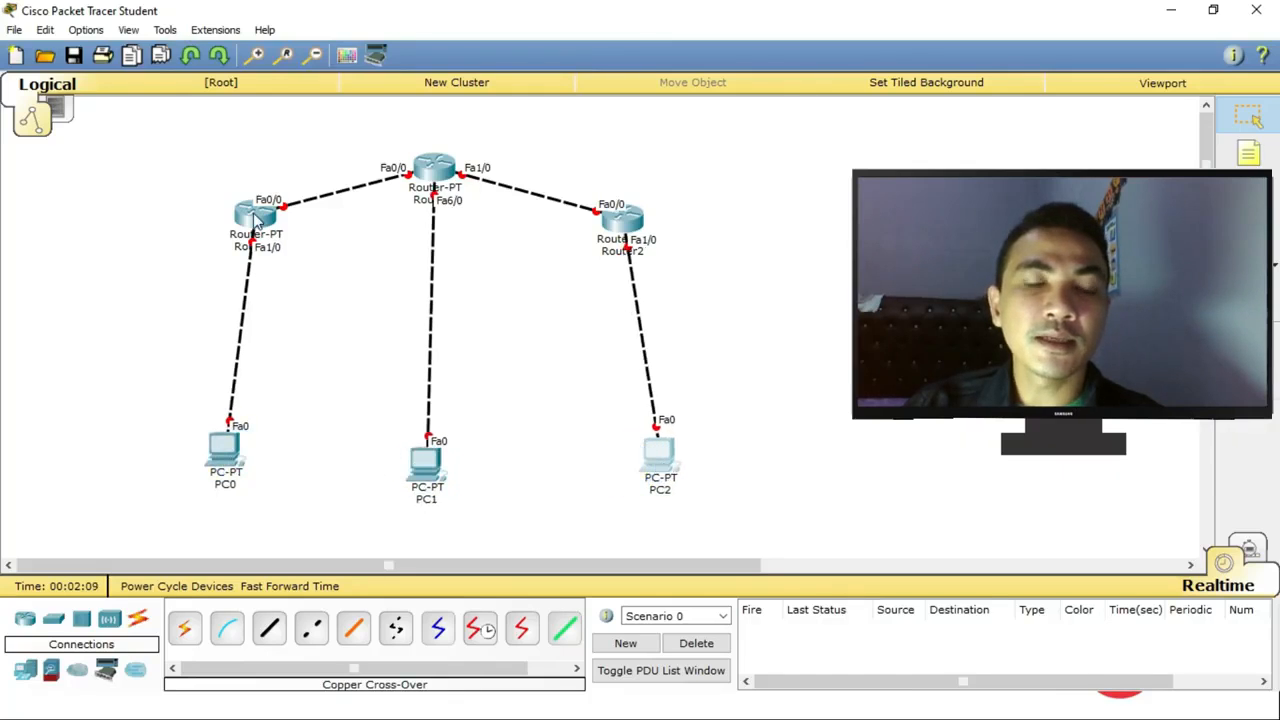
{"action": "mouse_move", "coordinate": [256, 220]}
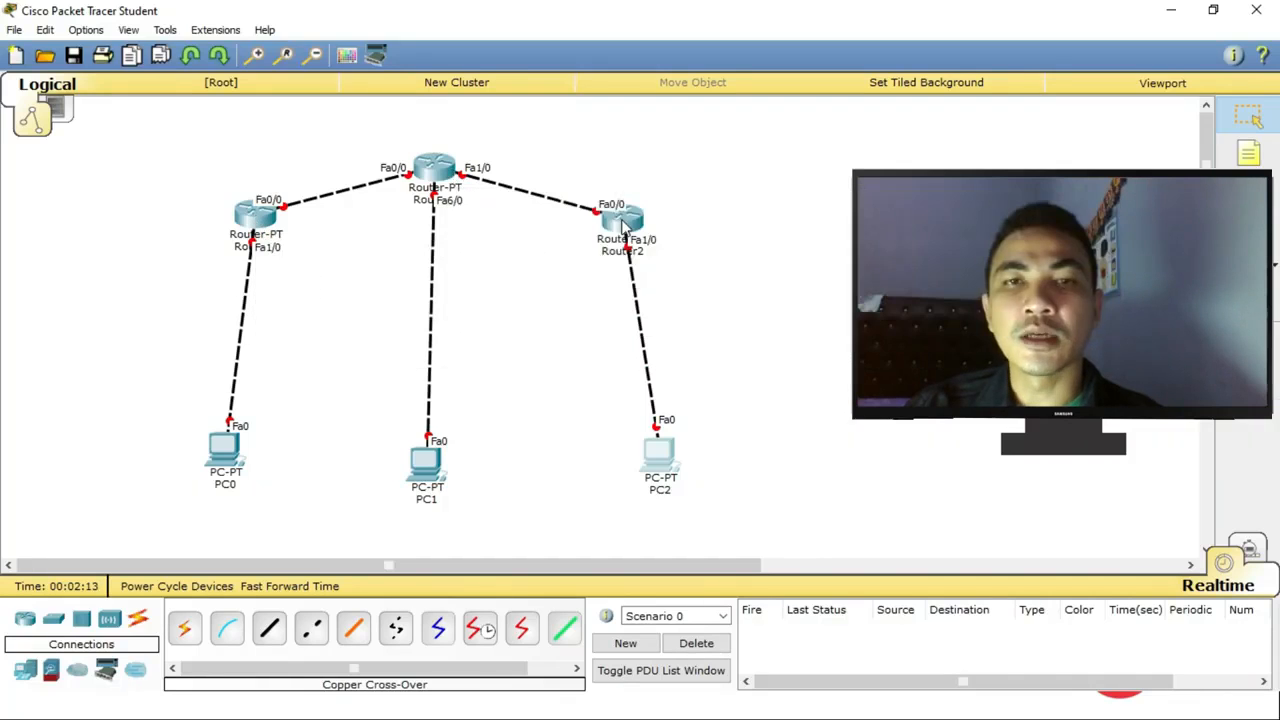
{"action": "left_click", "coordinate": [252, 220]}
{"action": "left_click", "coordinate": [926, 122]}
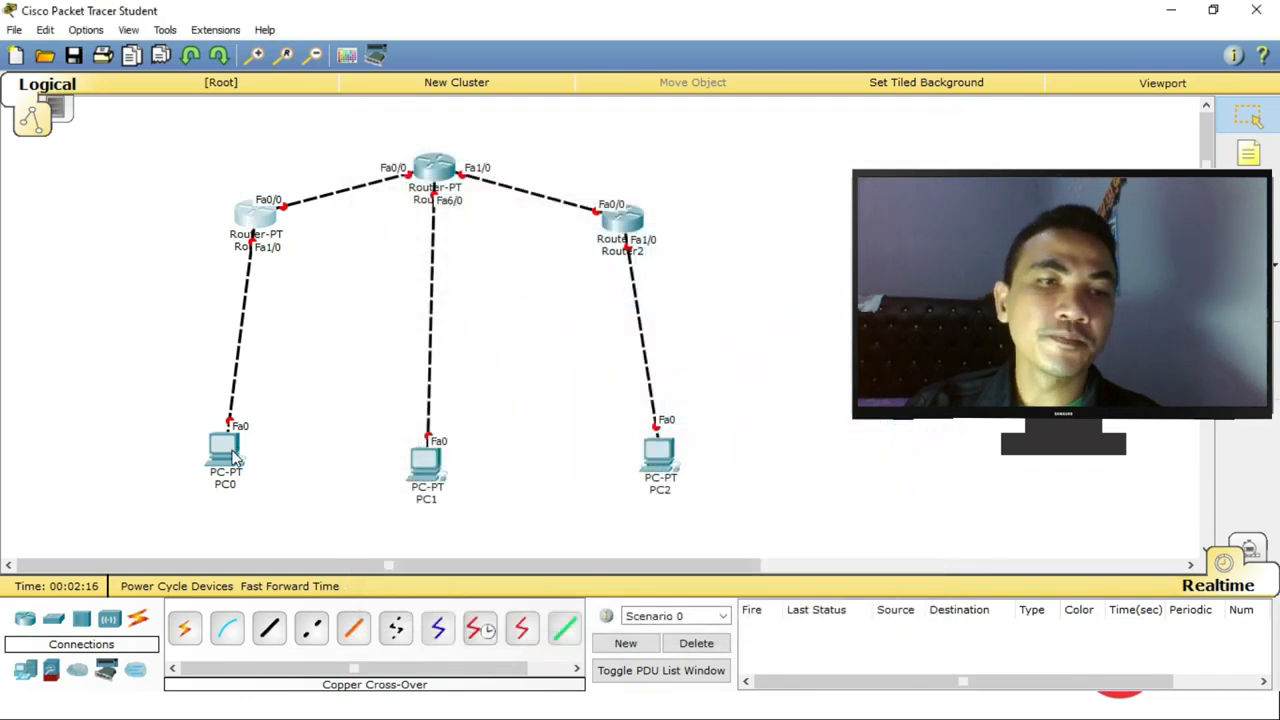
Give PC0 the static IP address 192.168.11.10 with subnet mask 255.255.255.0.
{"action": "left_click", "coordinate": [224, 448]}
{"action": "left_click", "coordinate": [505, 148]}
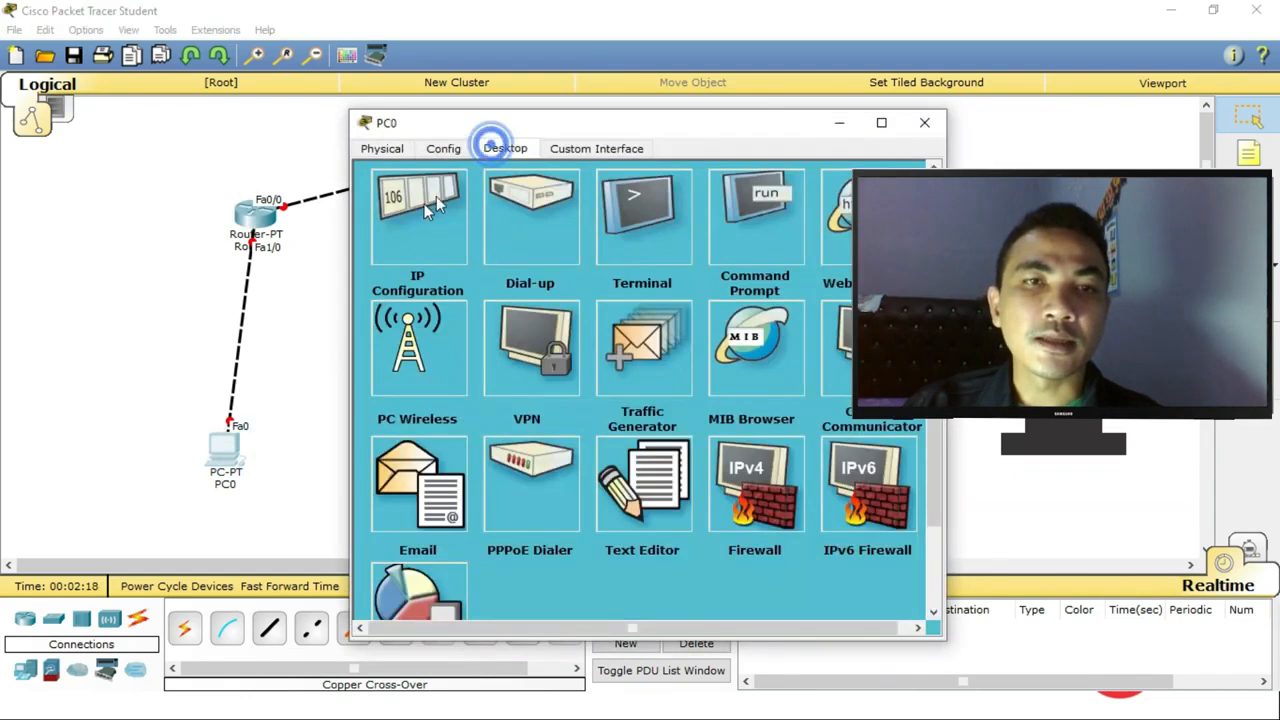
{"action": "left_click", "coordinate": [418, 212]}
{"action": "left_click", "coordinate": [541, 253]}
{"action": "type", "text": "192"}
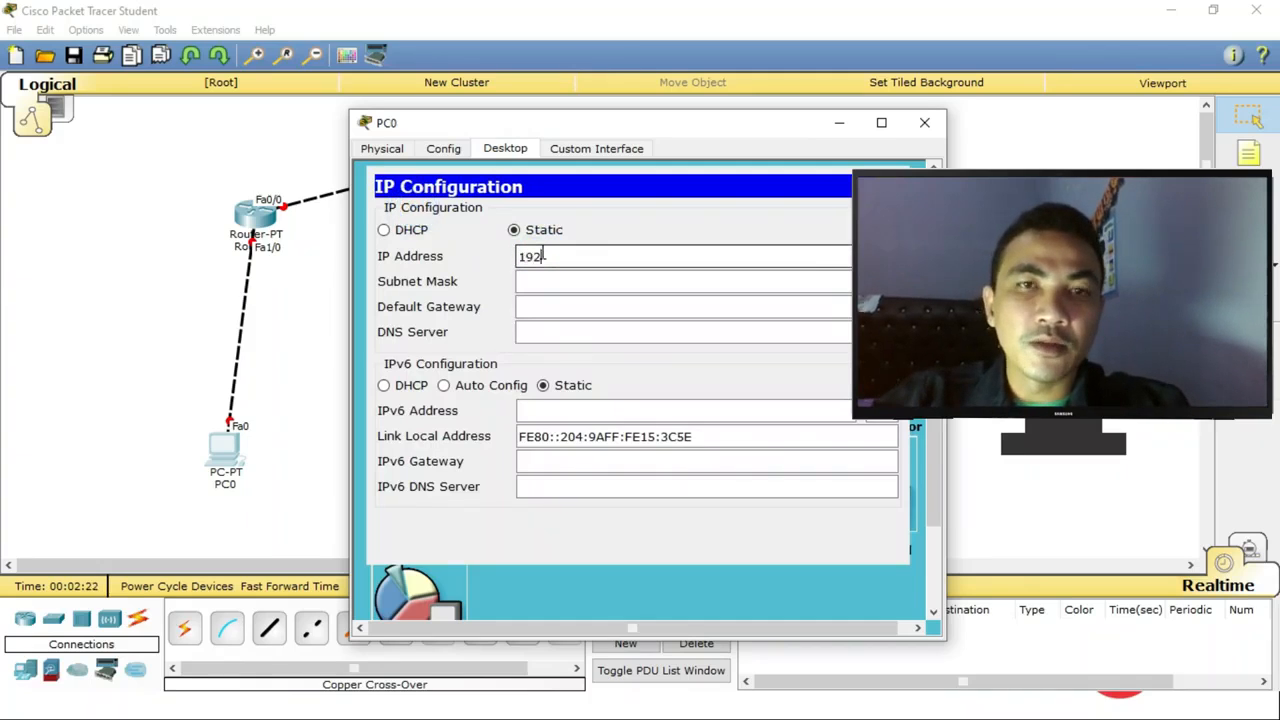
{"action": "type", "text": ".168.11"}
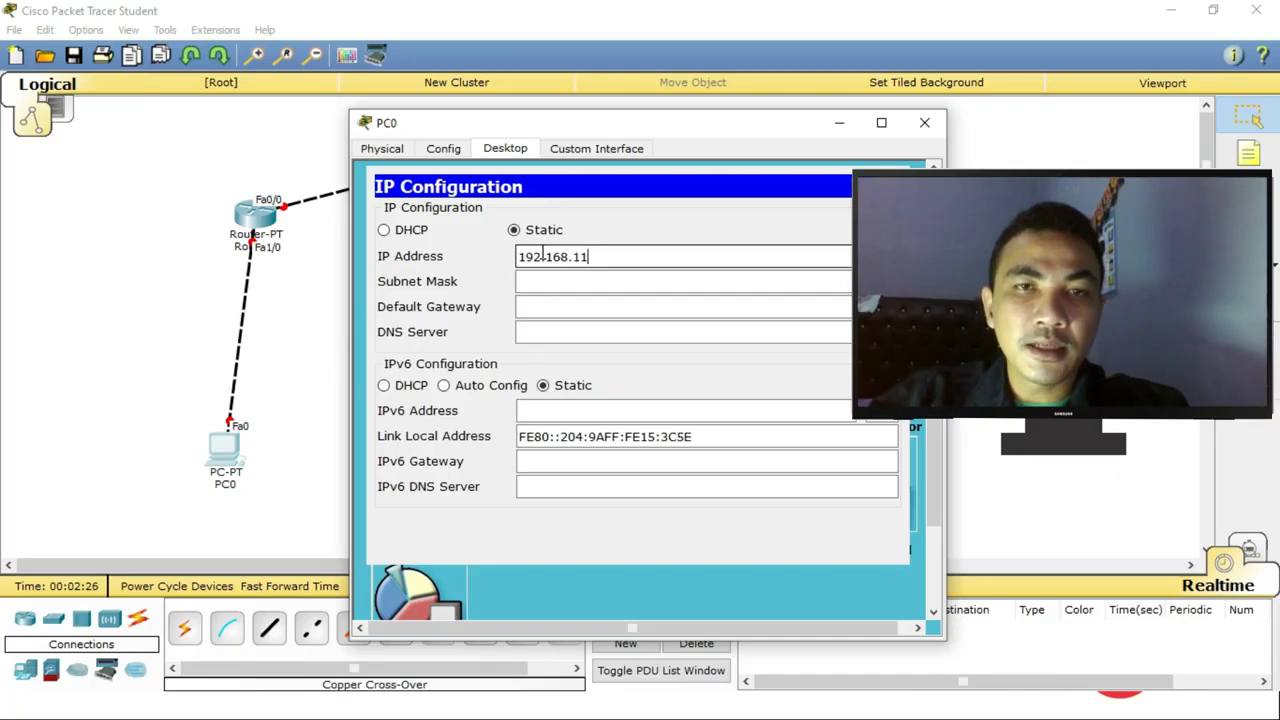
{"action": "type", "text": ".1"}
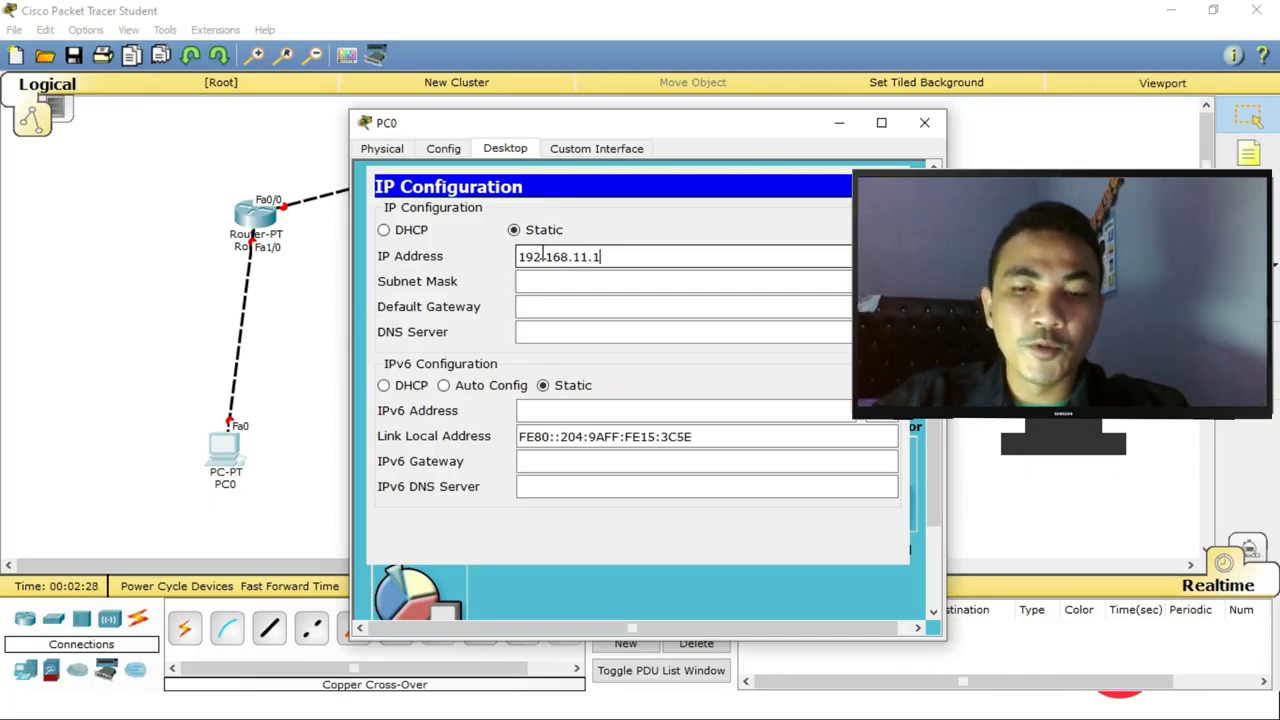
{"action": "type", "text": "0"}
{"action": "key", "text": "Tab"}
Set PC0's default gateway to 192.168.11.1 and close its configuration window.
{"action": "key", "text": "Tab"}
{"action": "type", "text": "192"}
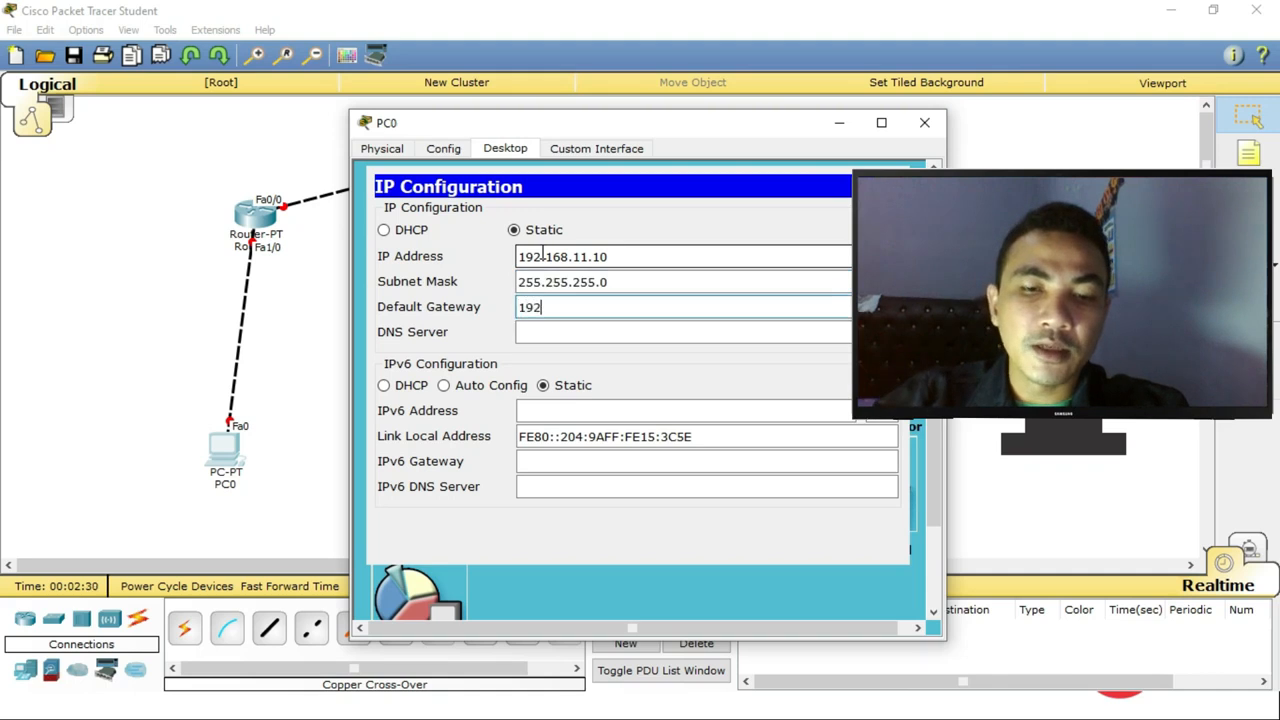
{"action": "type", "text": ".168.11.1"}
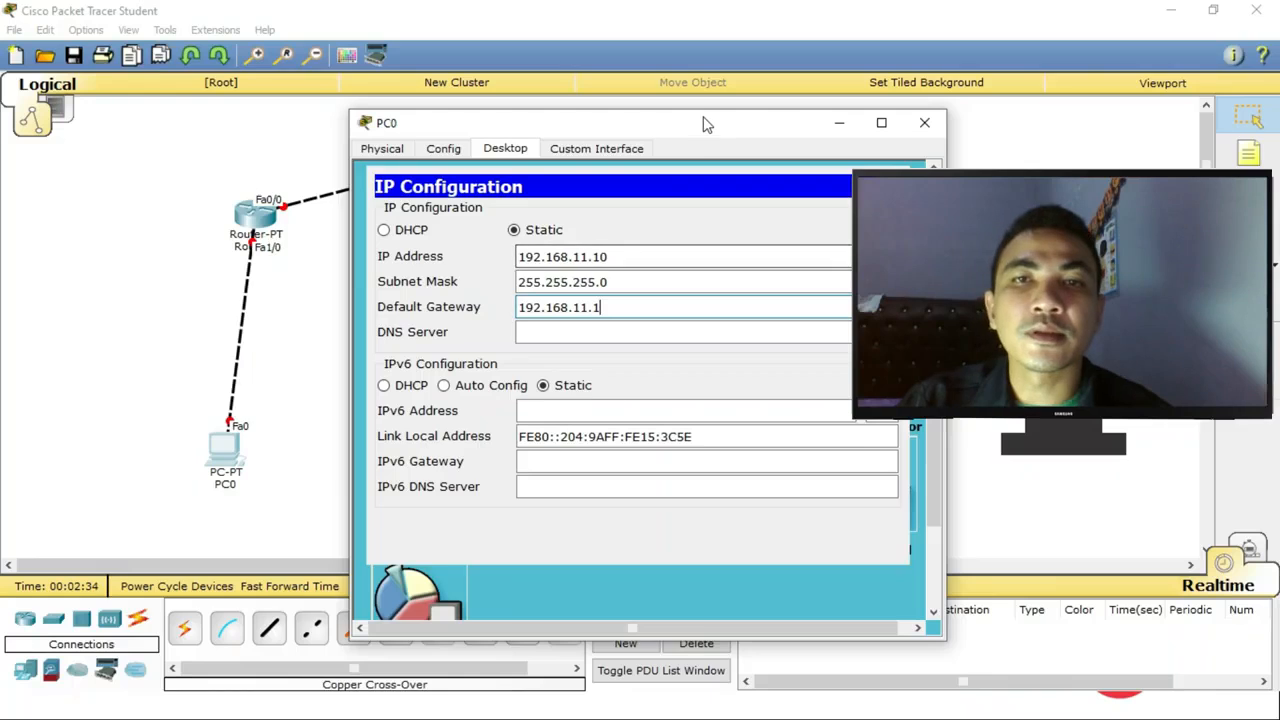
{"action": "left_click_drag", "start_coordinate": [703, 123], "coordinate": [463, 140]}
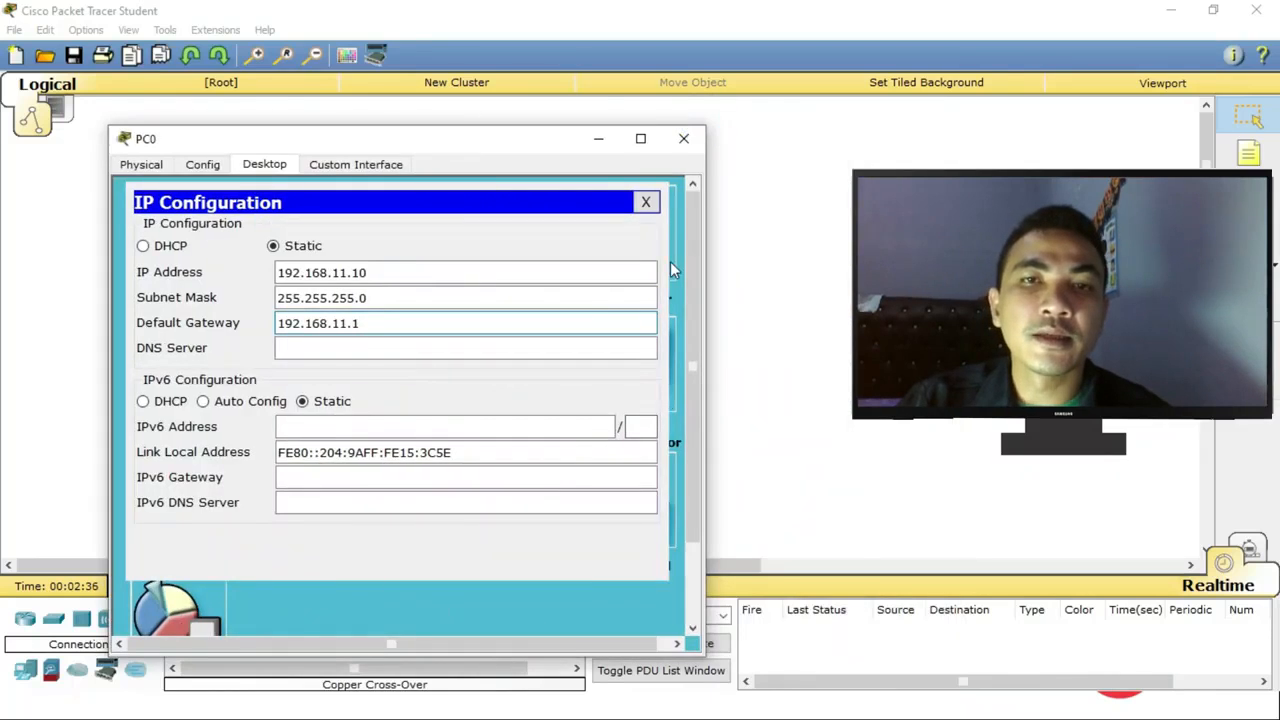
{"action": "left_click", "coordinate": [684, 138]}
Give PC1 the static IP address 192.168.12.10 with subnet mask 255.255.255.0.
{"action": "left_click", "coordinate": [434, 458]}
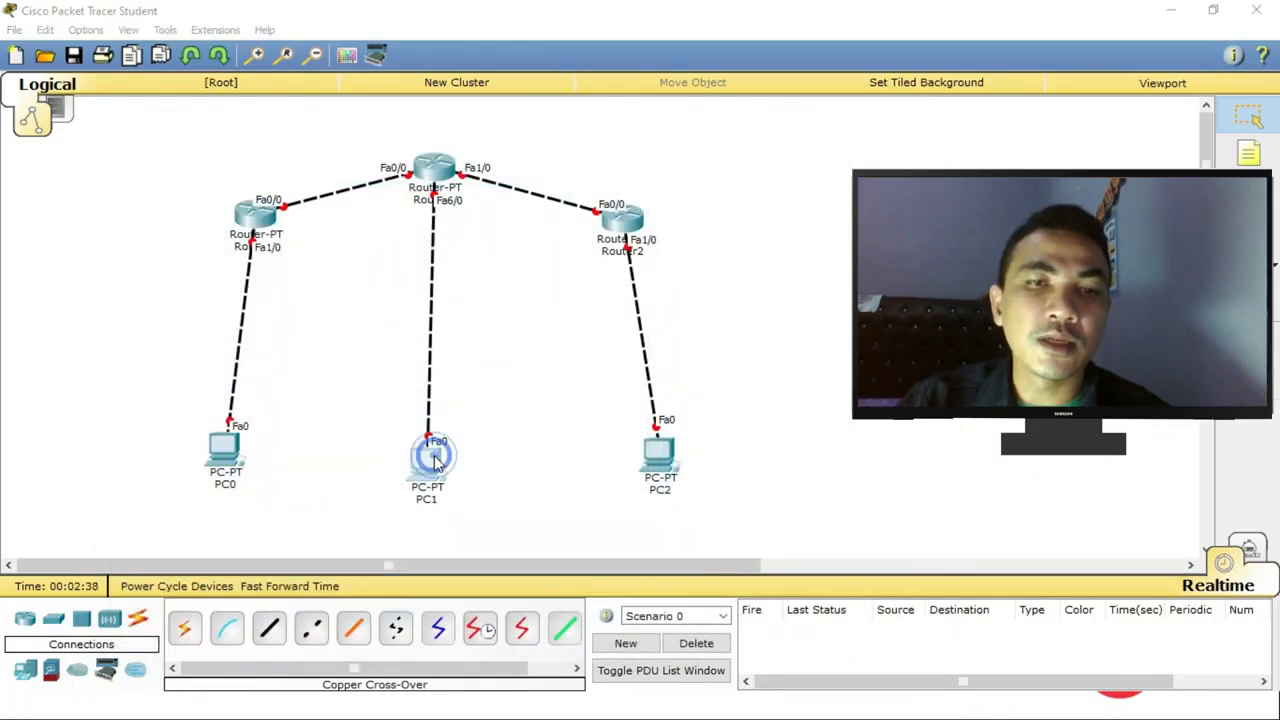
{"action": "left_click_drag", "start_coordinate": [736, 135], "coordinate": [584, 117]}
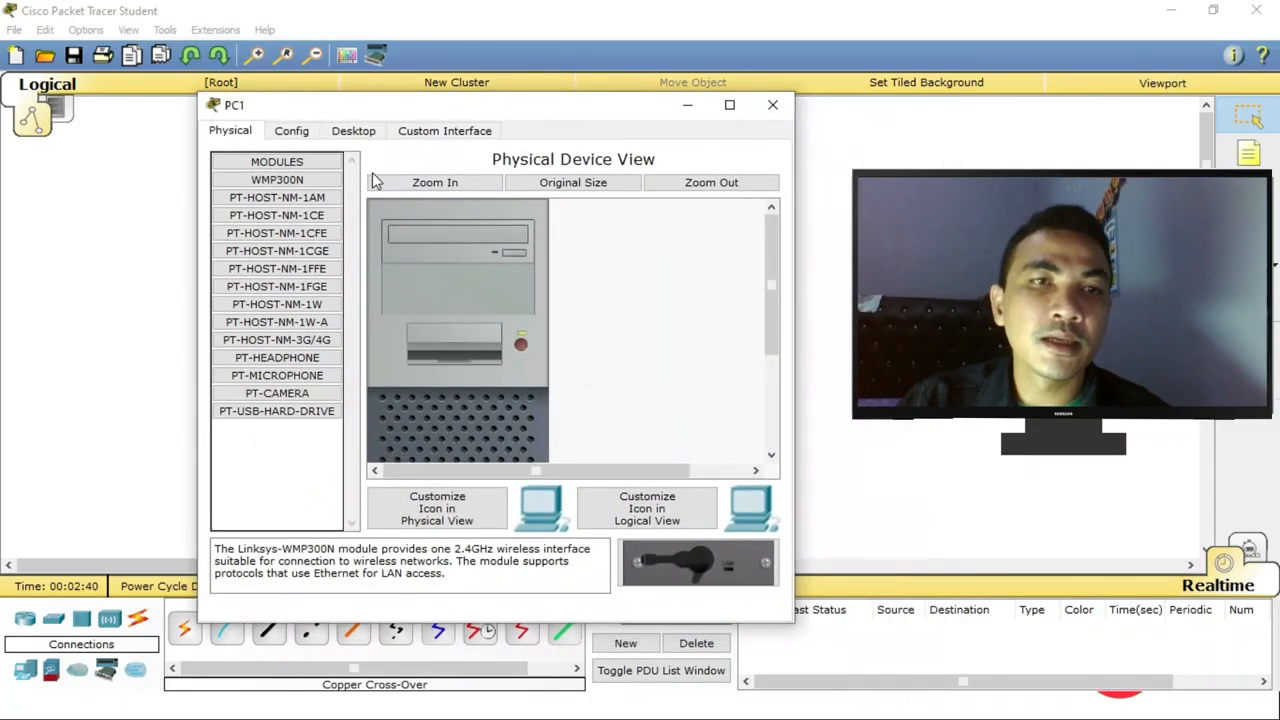
{"action": "left_click", "coordinate": [336, 134]}
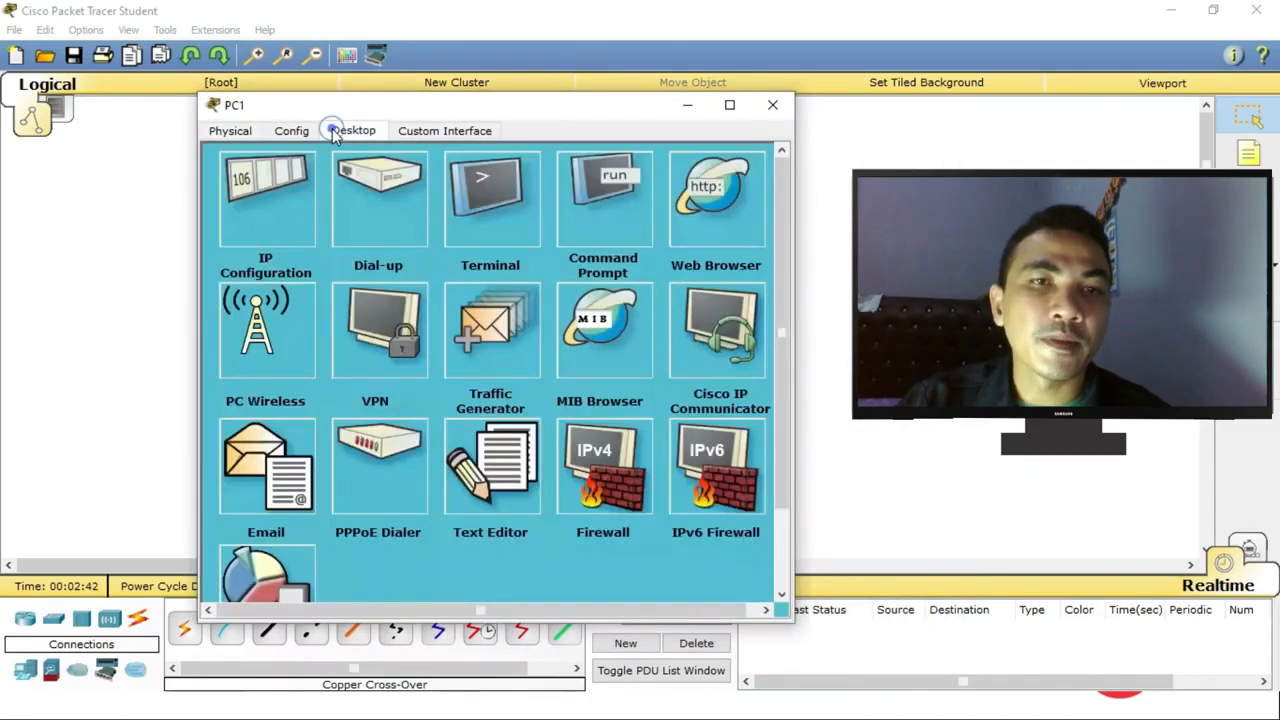
{"action": "left_click", "coordinate": [249, 196]}
{"action": "left_click", "coordinate": [456, 244]}
{"action": "type", "text": "1"}
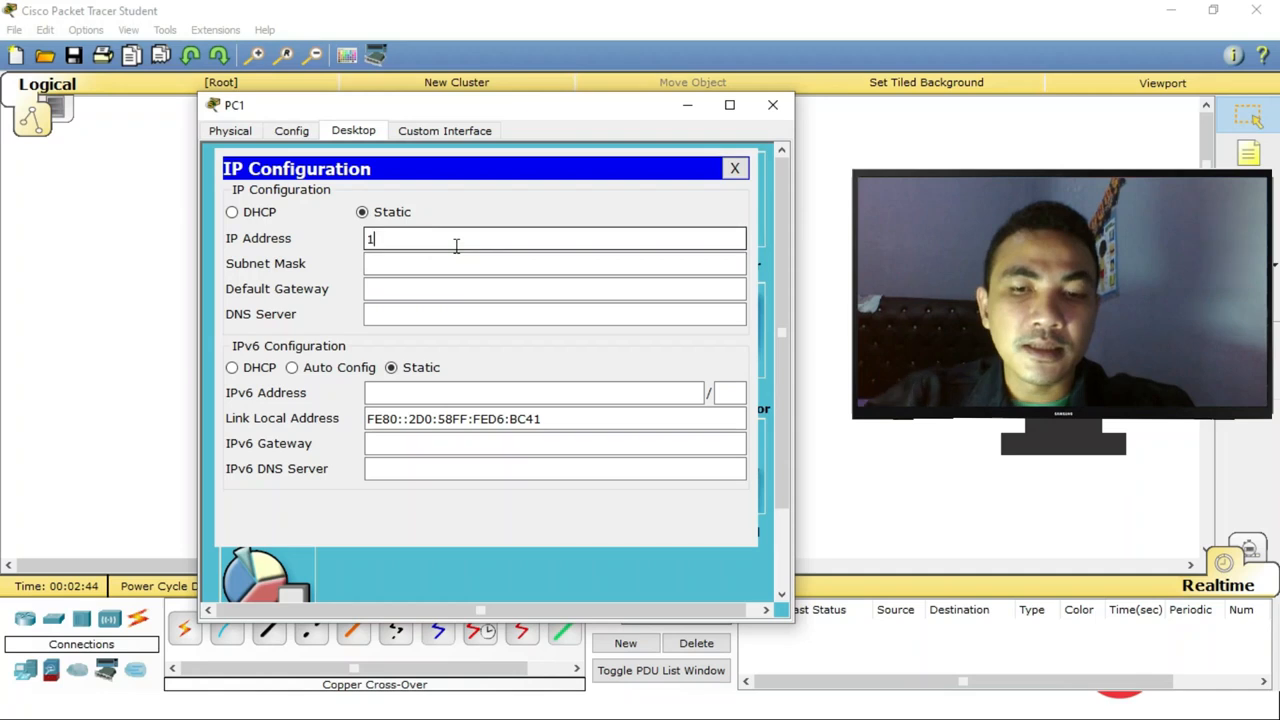
{"action": "type", "text": "92.168.12"}
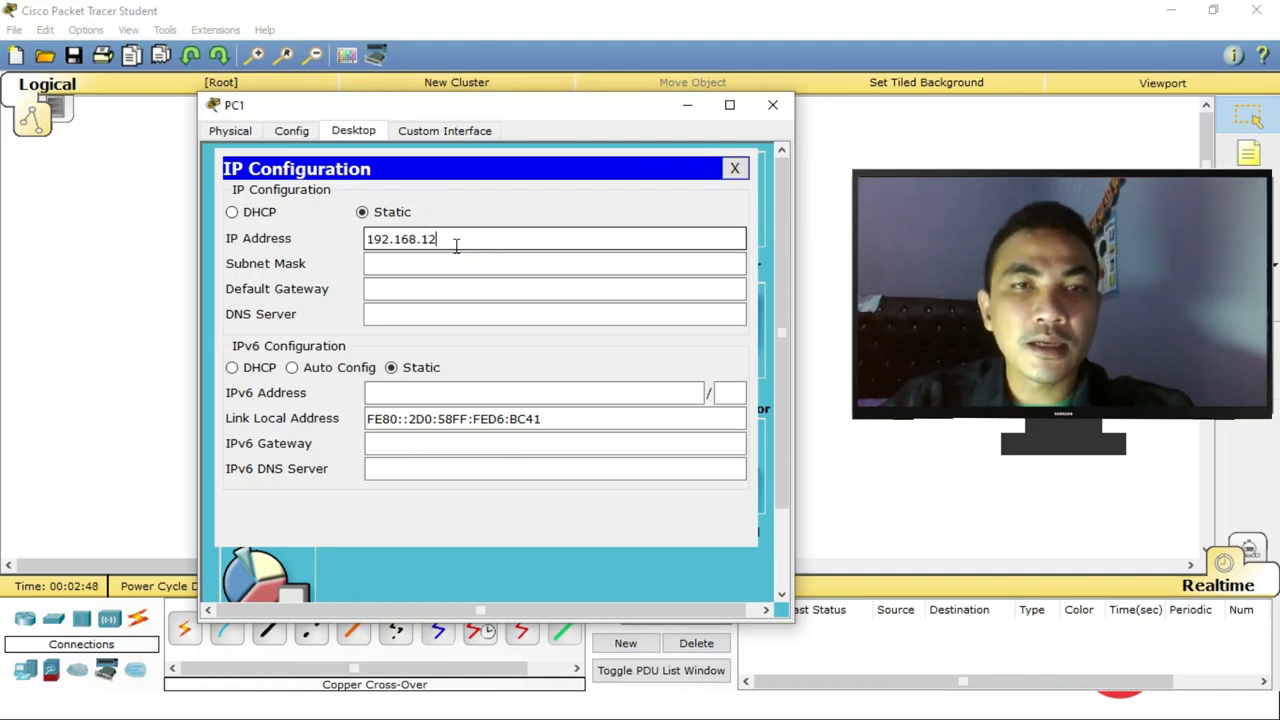
{"action": "type", "text": ".10"}
{"action": "key", "text": "Tab"}
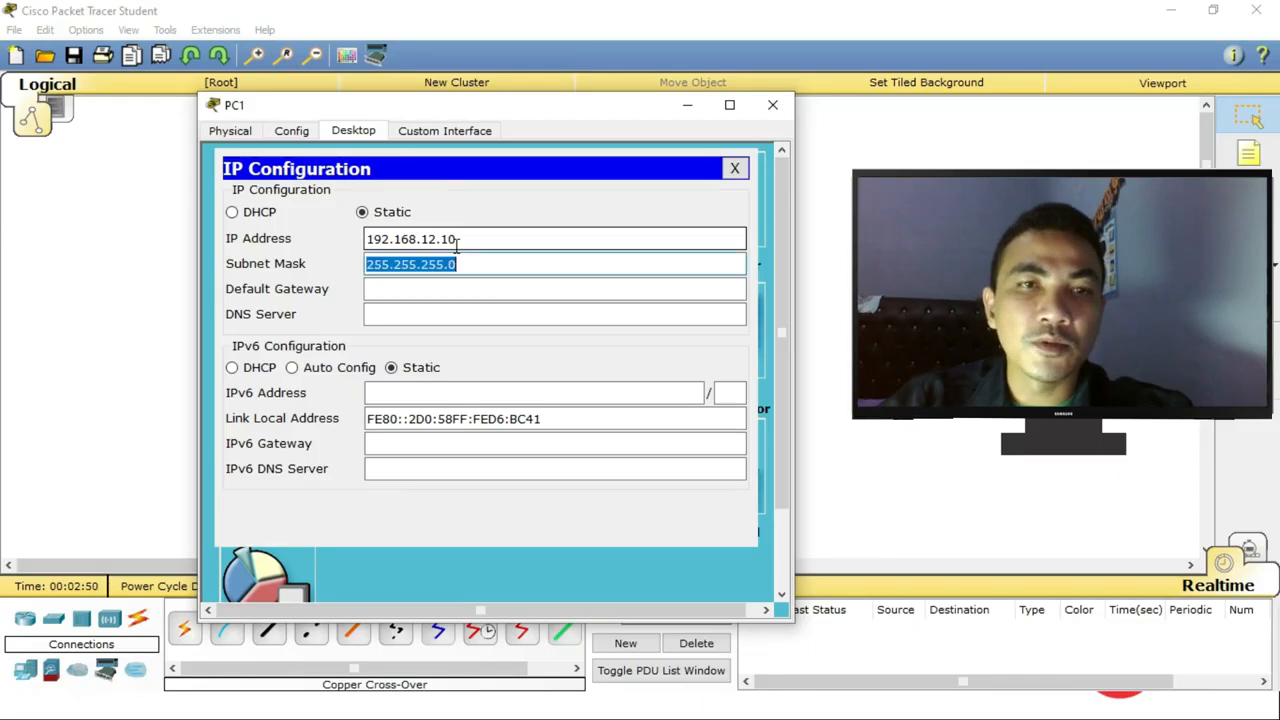
Set PC1's default gateway to 192.168.12.1 and close its configuration window.
{"action": "key", "text": "Tab"}
{"action": "type", "text": "192.168.1"}
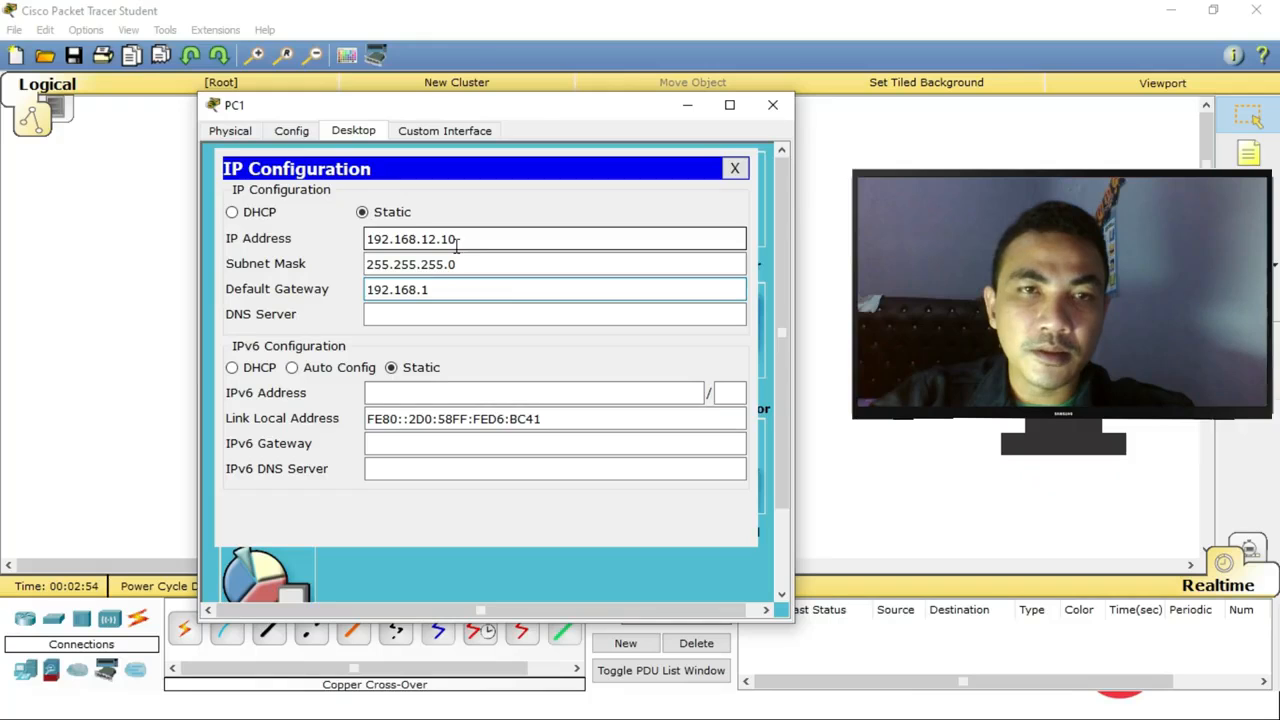
{"action": "type", "text": "2.1"}
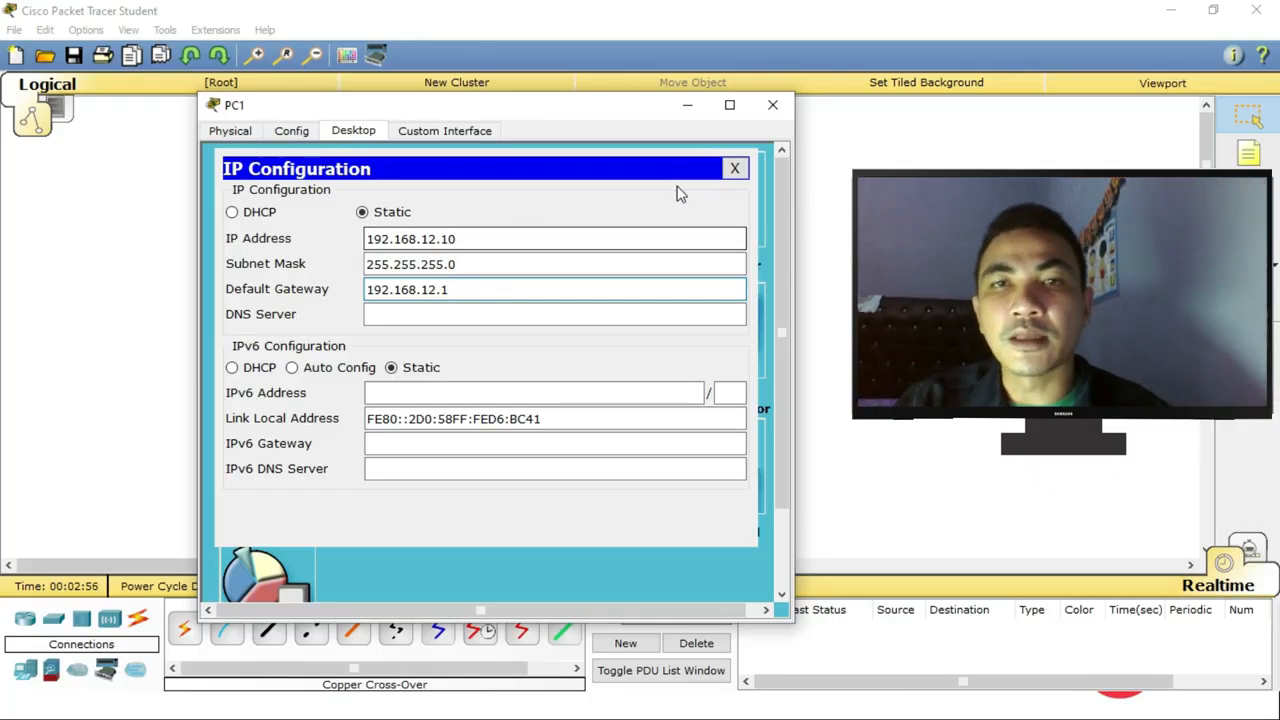
{"action": "left_click", "coordinate": [734, 168]}
{"action": "left_click", "coordinate": [777, 104]}
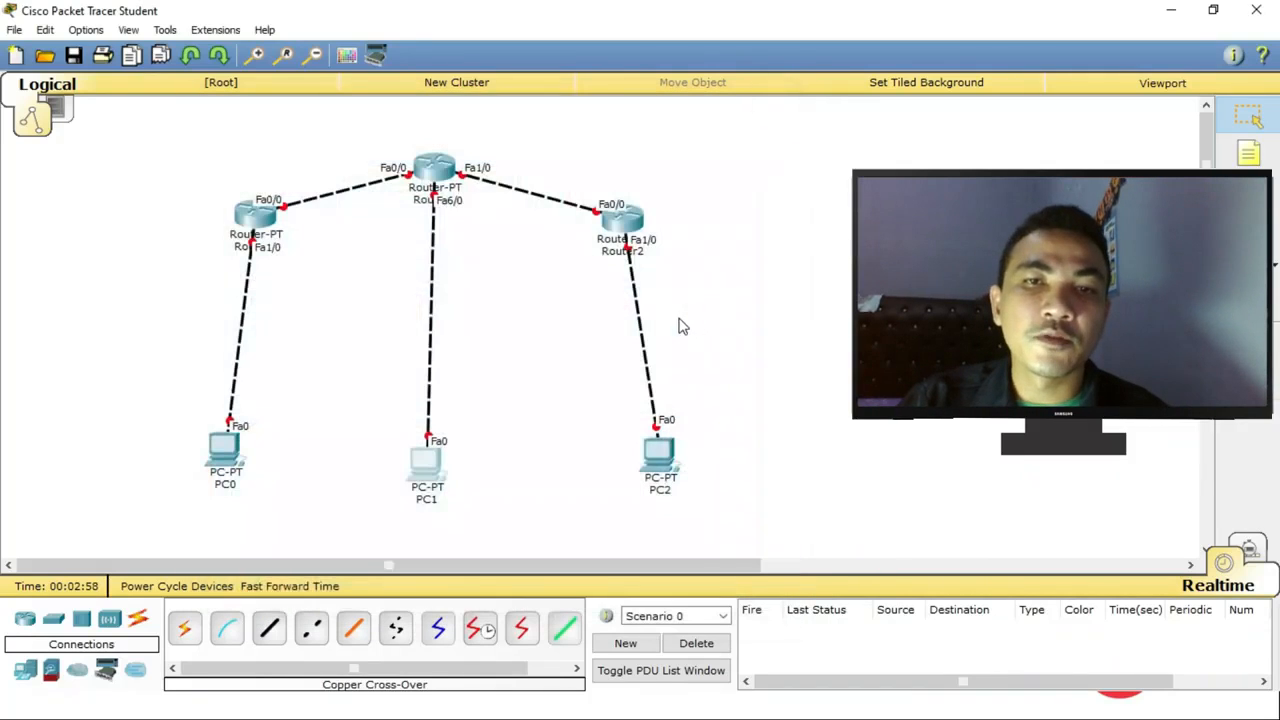
Give PC2 the static IP address 192.168.13.10 with subnet mask 255.255.255.0.
{"action": "left_click", "coordinate": [652, 488]}
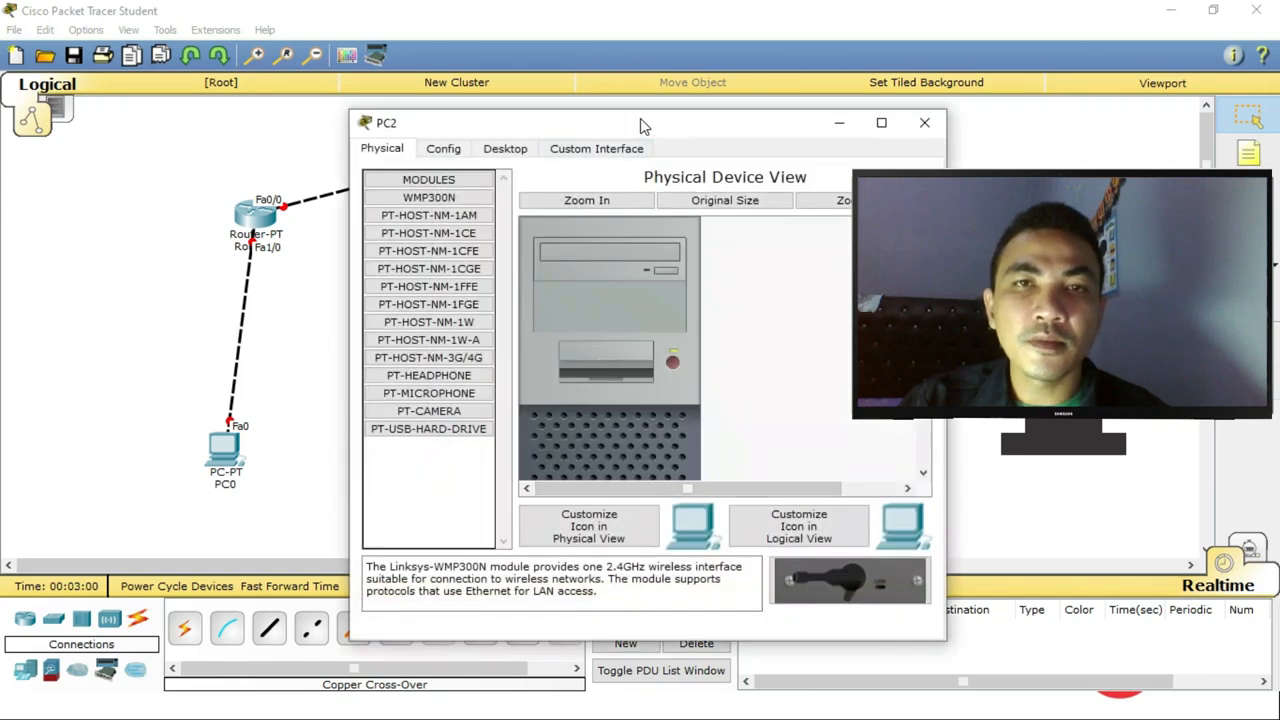
{"action": "left_click_drag", "start_coordinate": [640, 123], "coordinate": [474, 133]}
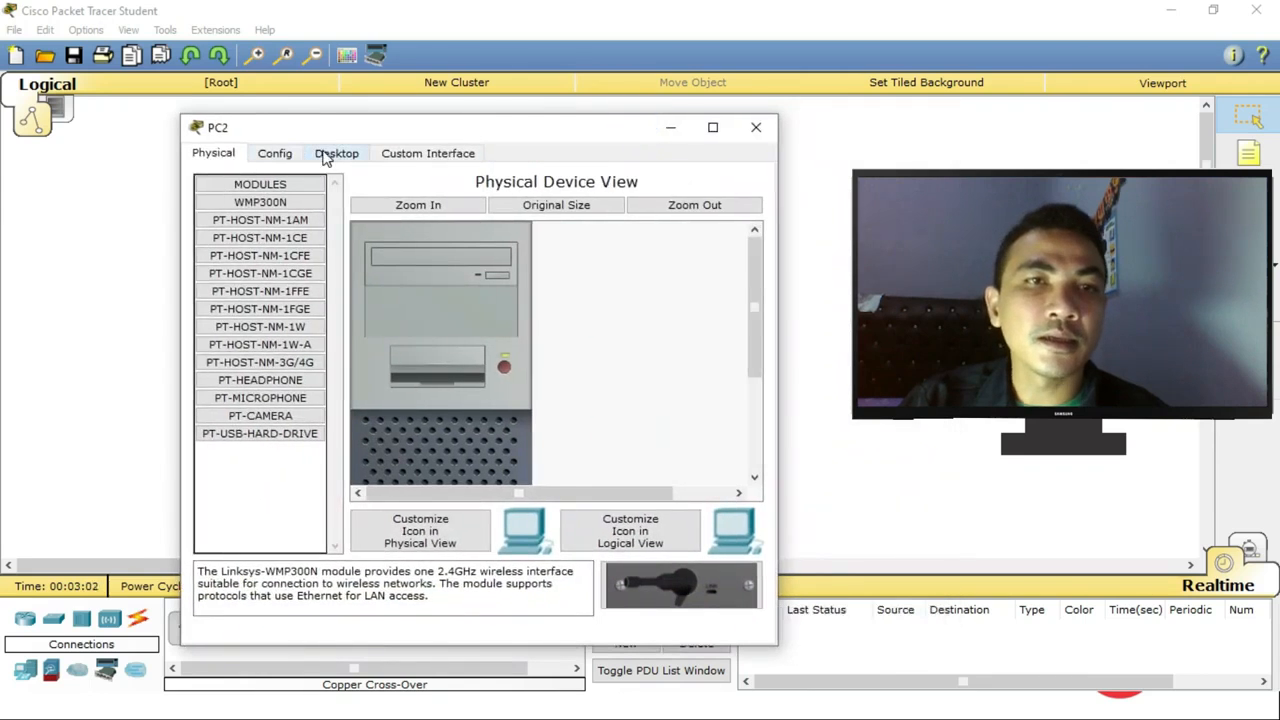
{"action": "left_click", "coordinate": [336, 153]}
{"action": "left_click", "coordinate": [259, 220]}
{"action": "left_click", "coordinate": [367, 259]}
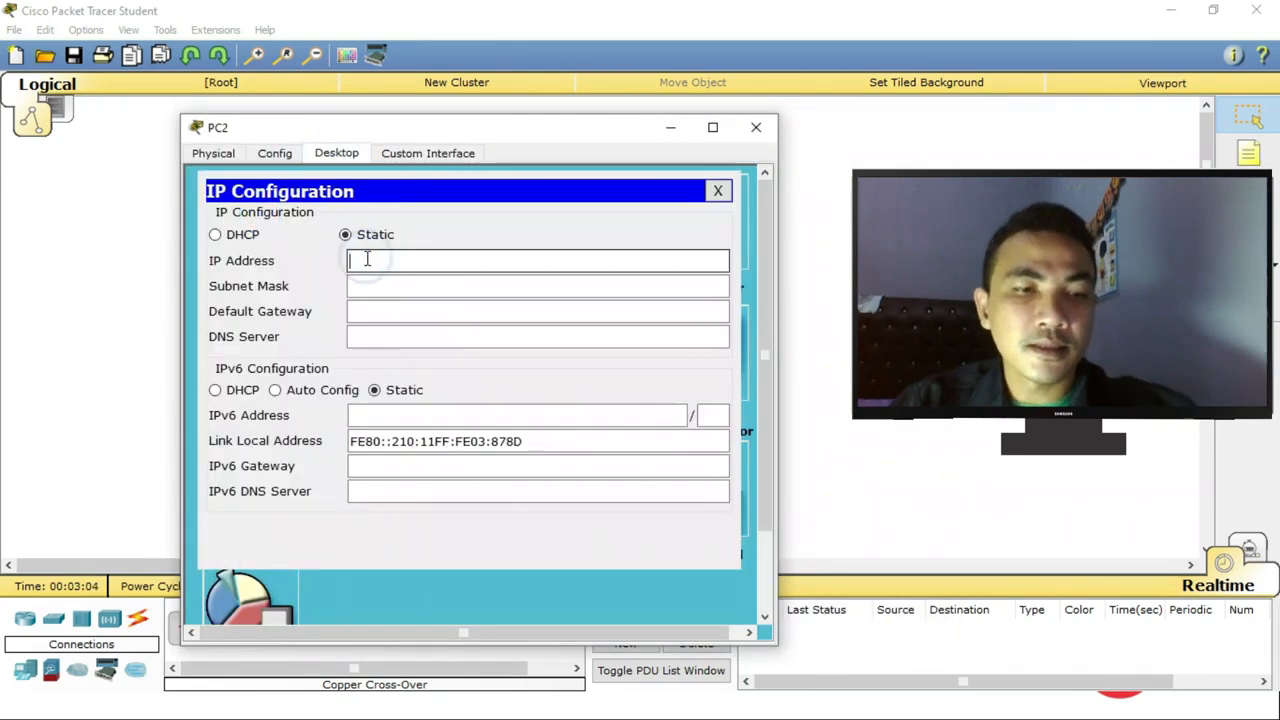
{"action": "type", "text": "192."}
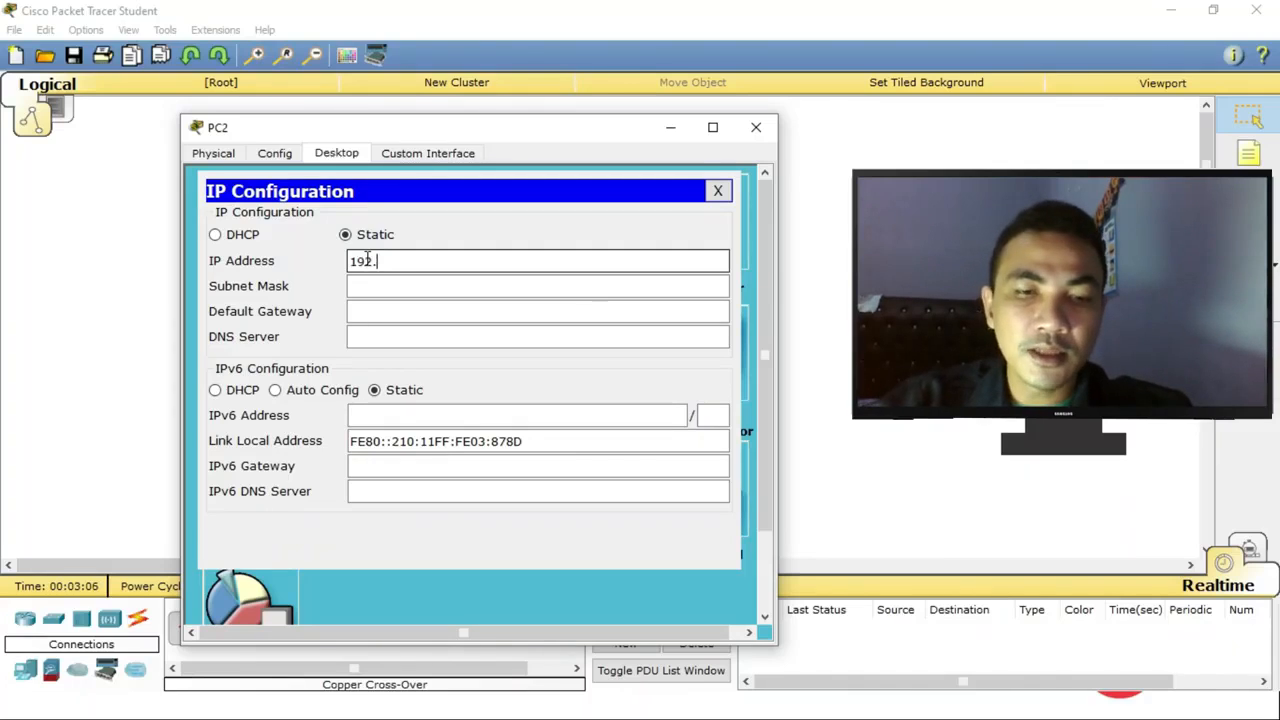
{"action": "type", "text": "168."}
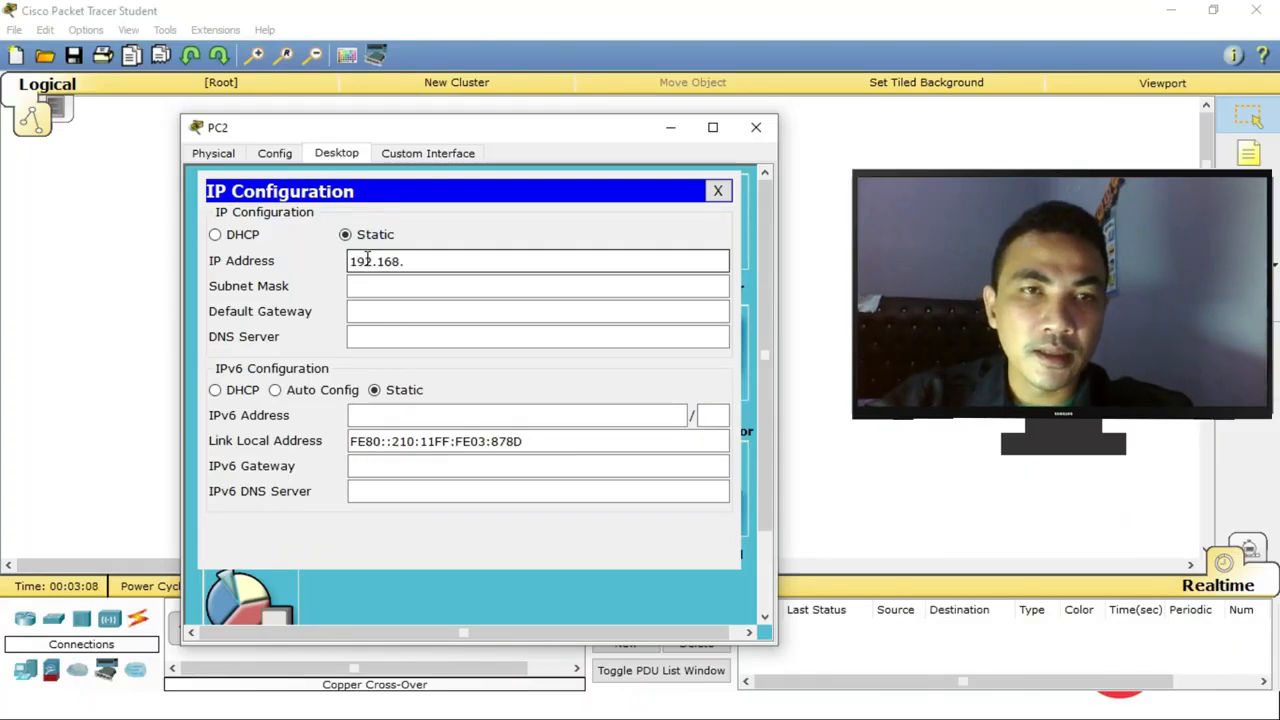
{"action": "type", "text": "13.10"}
{"action": "key", "text": "Tab"}
Set PC2's default gateway to 192.168.13.1 and close its configuration window.
{"action": "key", "text": "Tab"}
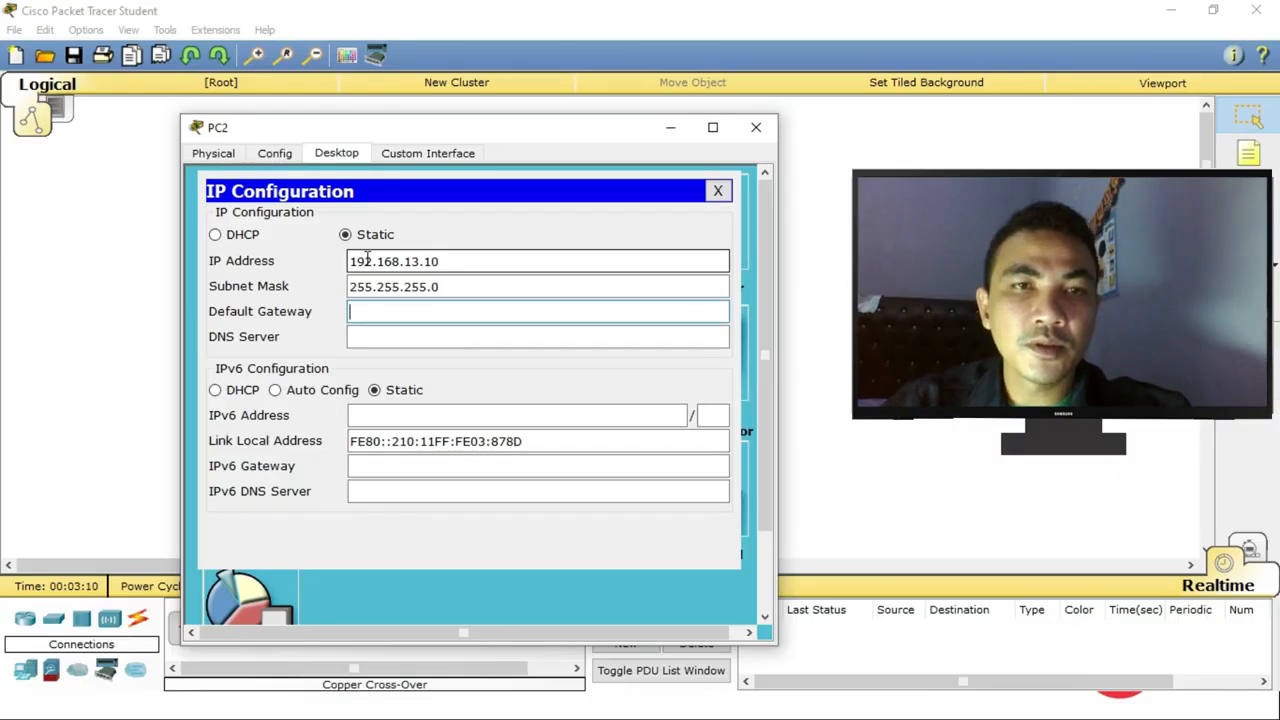
{"action": "type", "text": "19"}
{"action": "type", "text": ".168.13.1"}
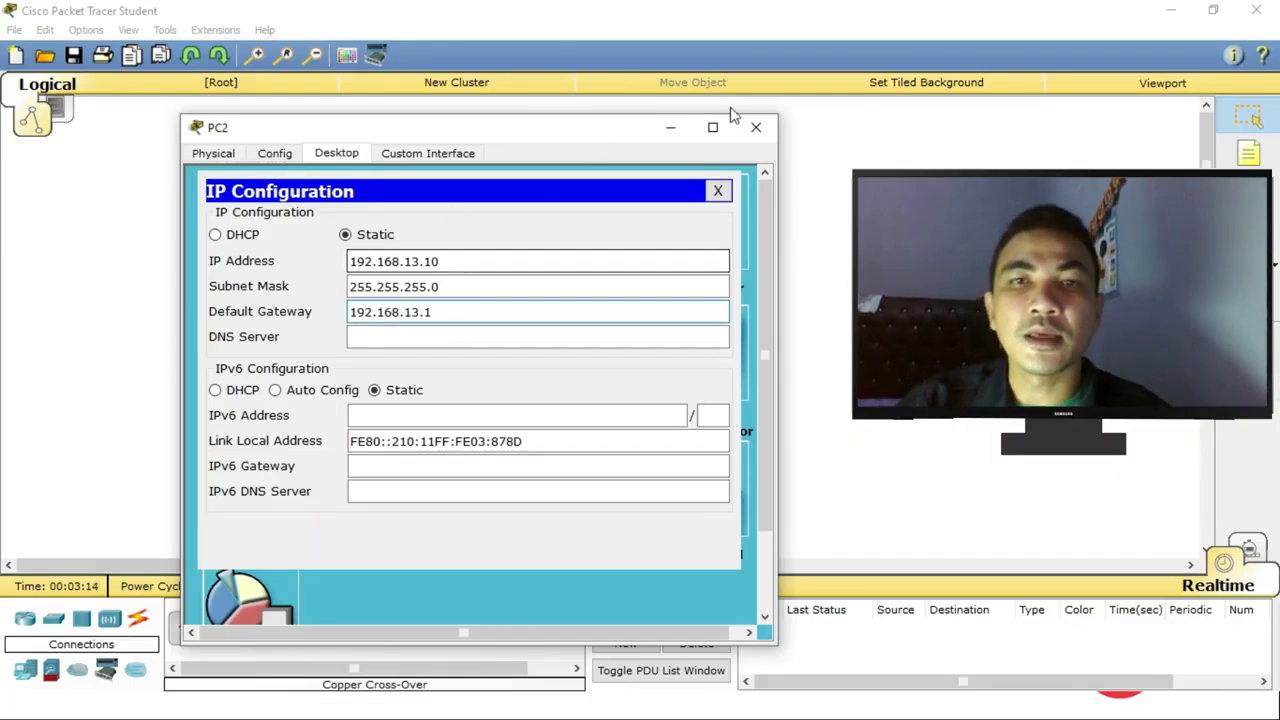
{"action": "left_click", "coordinate": [756, 127]}
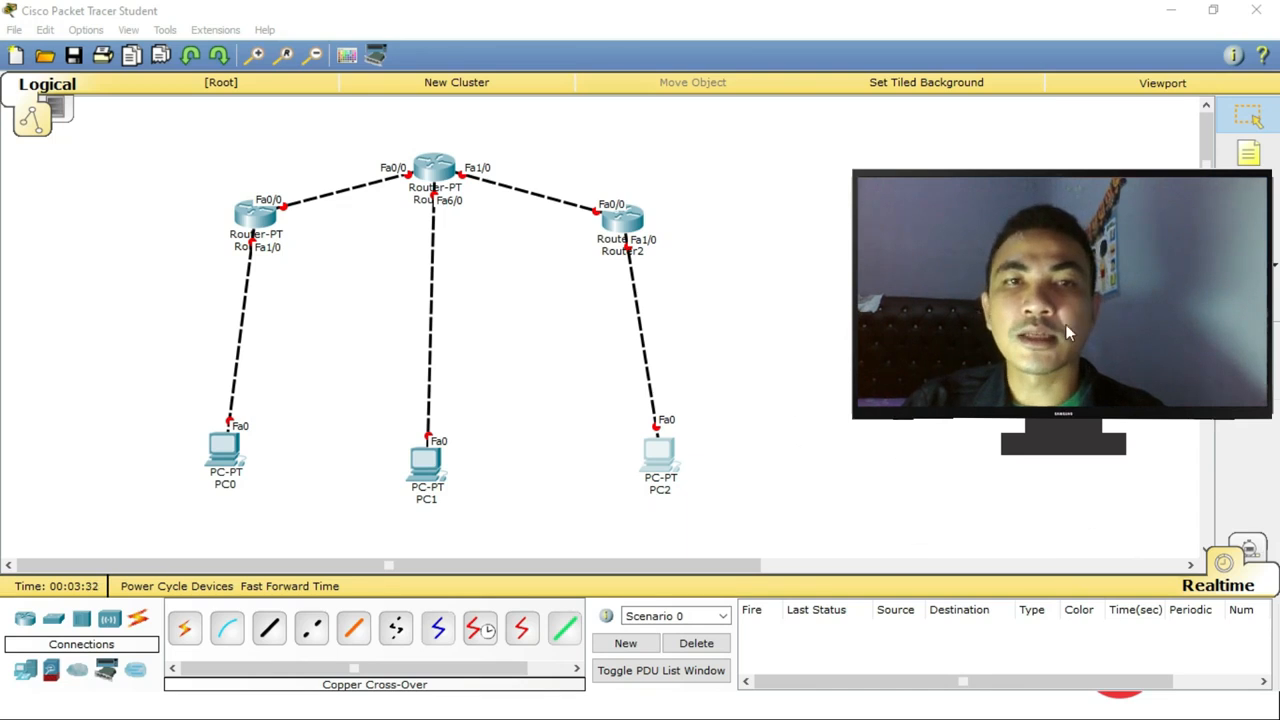
Open Router0's command-line interface and decline the initial configuration dialog with no to reach the router prompt.
{"action": "left_click", "coordinate": [253, 222]}
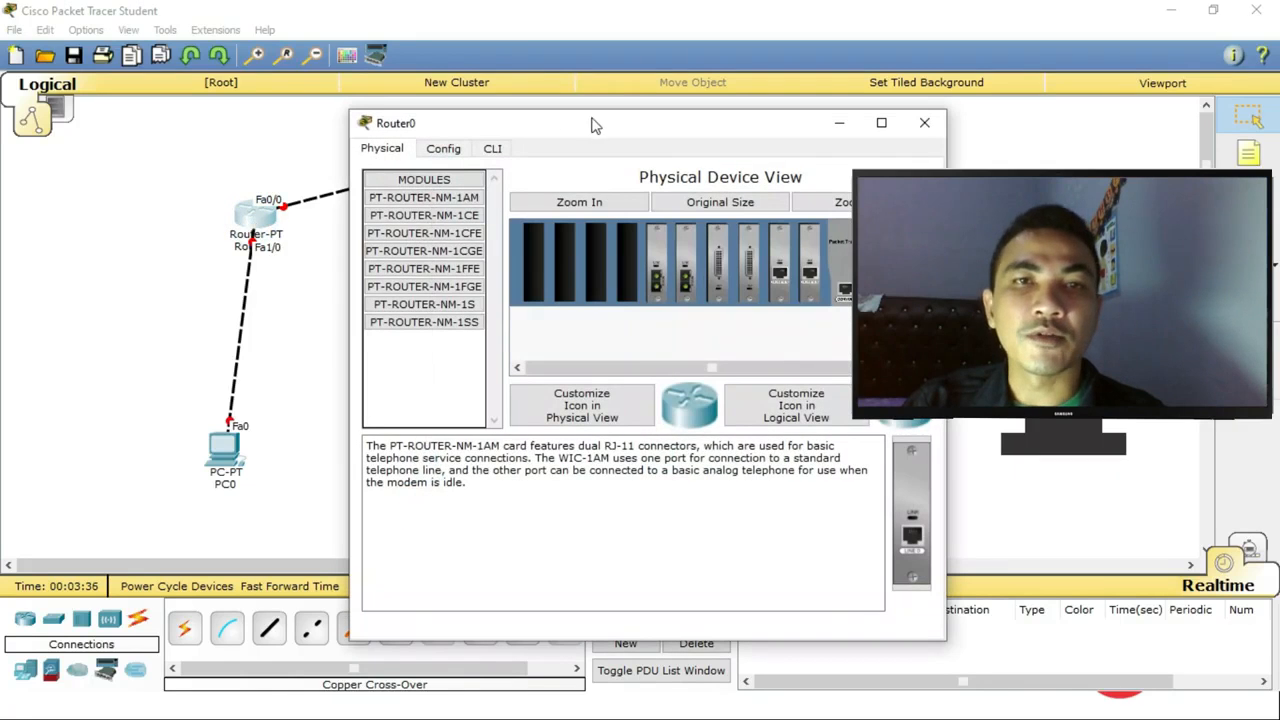
{"action": "left_click_drag", "start_coordinate": [594, 123], "coordinate": [315, 124]}
{"action": "left_click", "coordinate": [253, 149]}
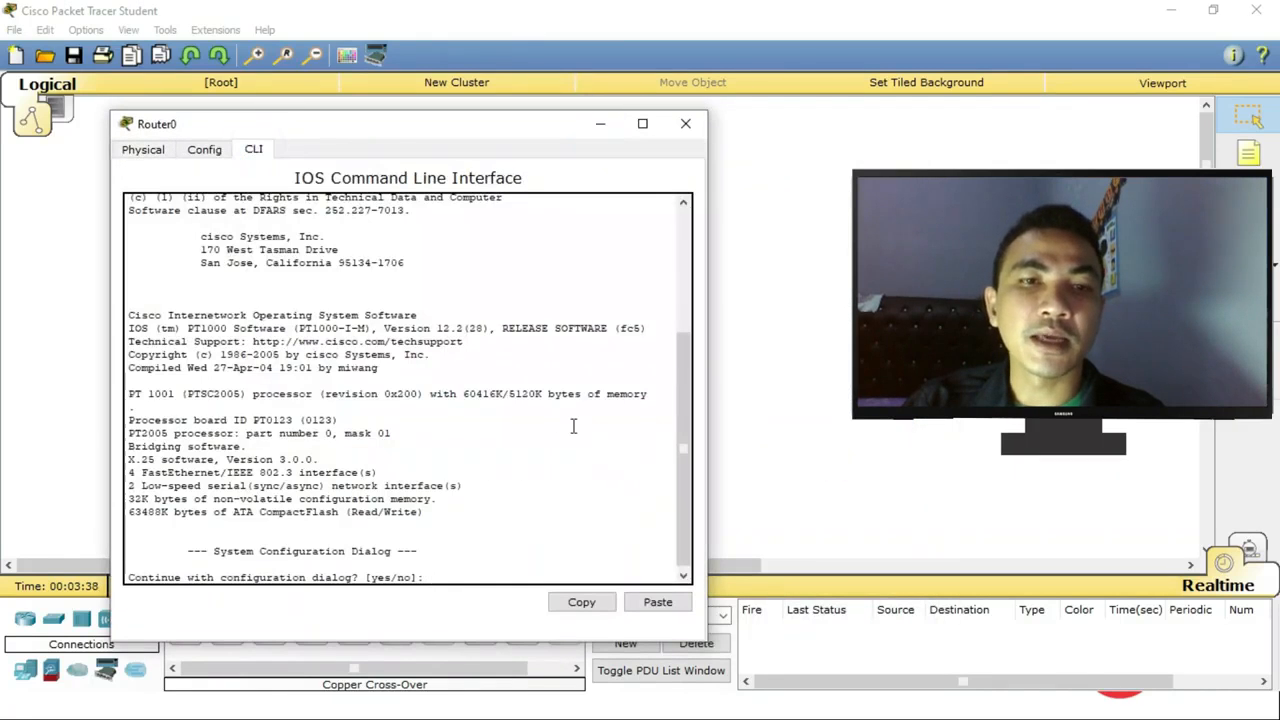
{"action": "type", "text": "NO"}
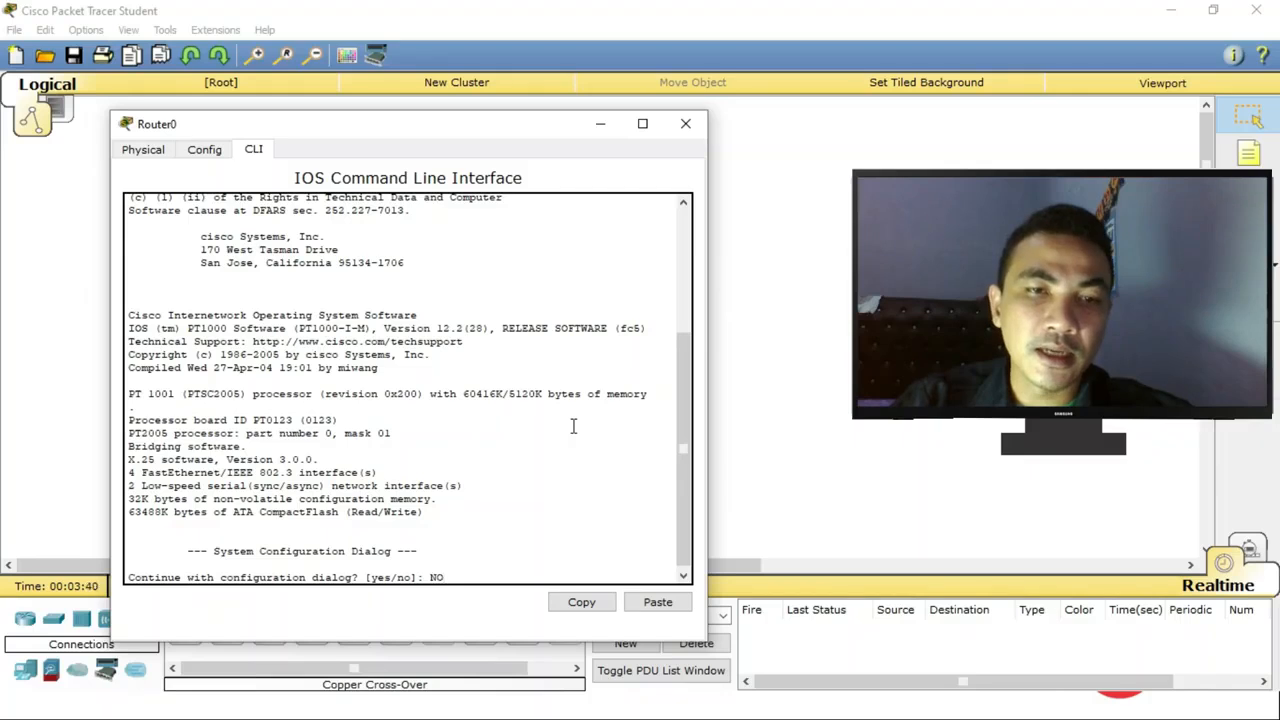
{"action": "key", "text": "BackSpace"}
{"action": "type", "text": "no"}
{"action": "key", "text": "Return"}
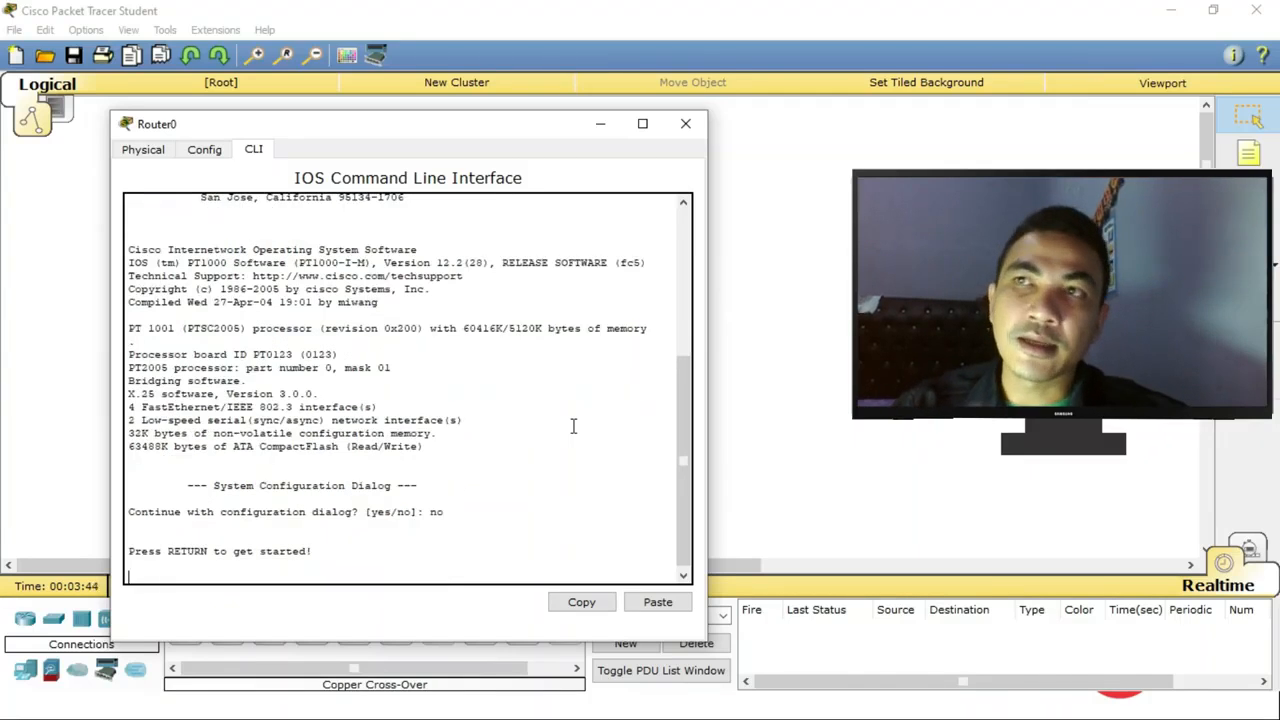
{"action": "key", "text": "Return"}
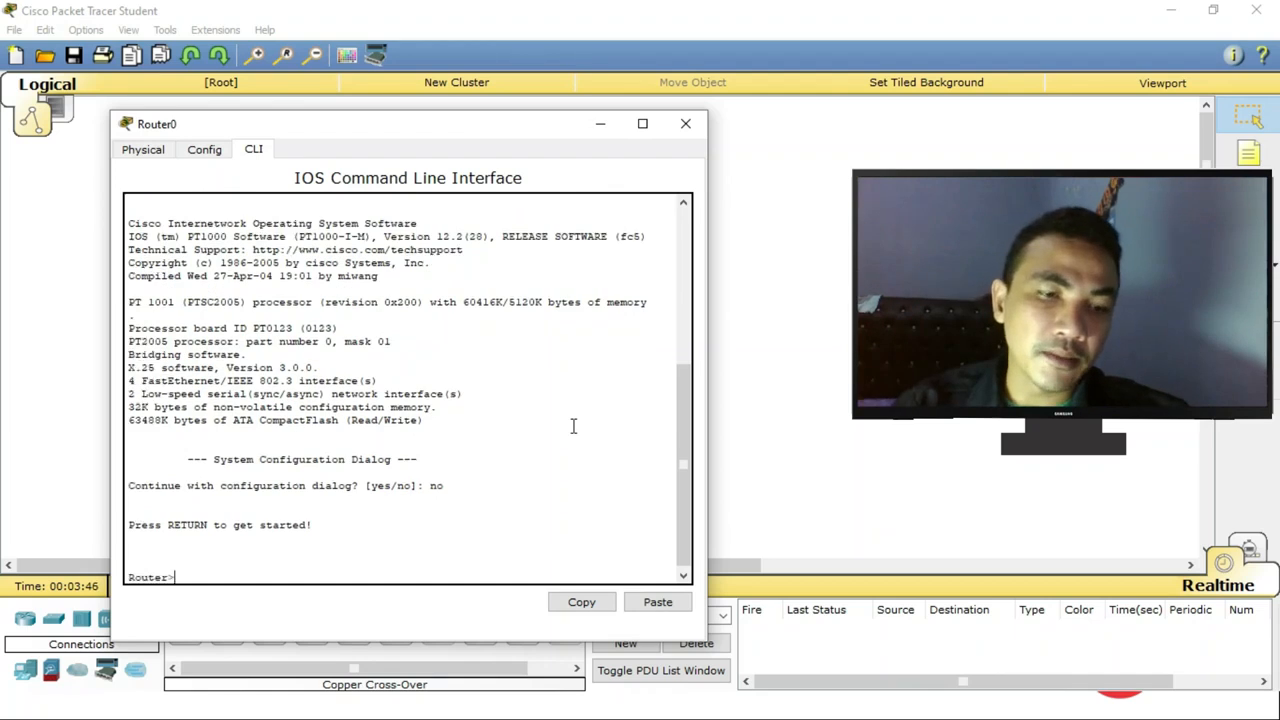
Enter privileged mode with en and global configuration mode with conf t on Router0.
{"action": "type", "text": "en"}
{"action": "key", "text": "Return"}
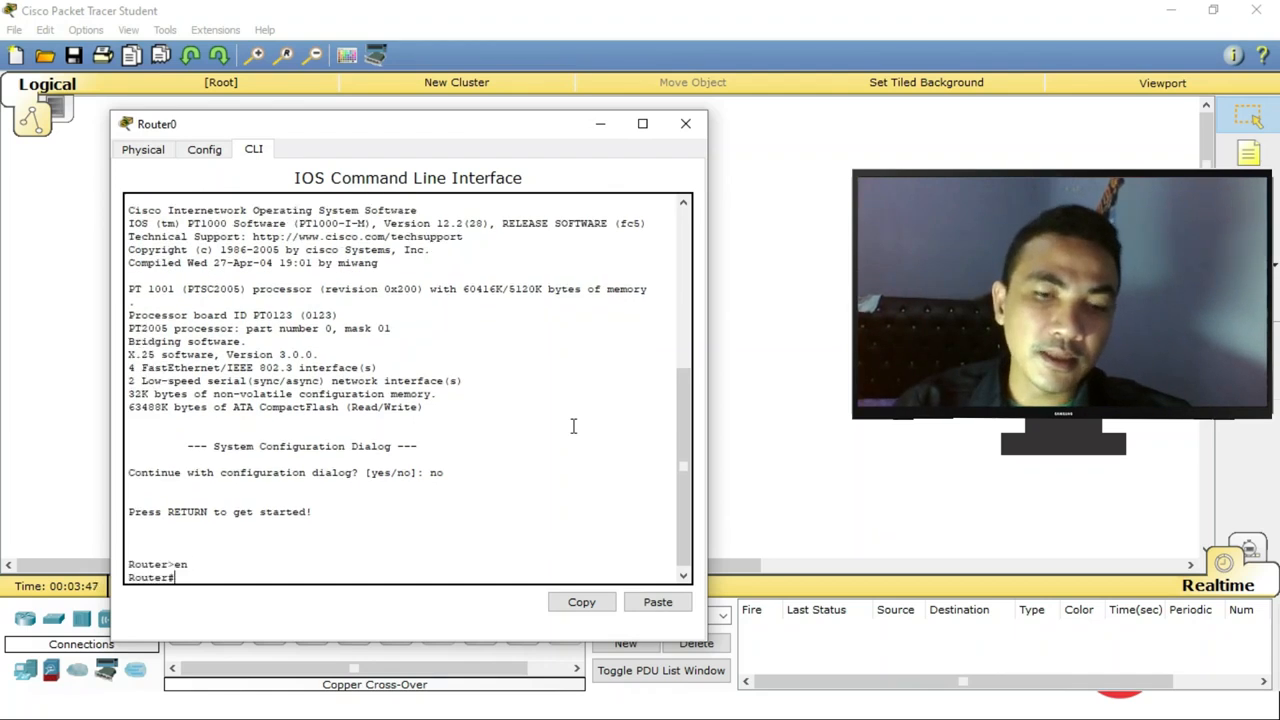
{"action": "type", "text": "conf"}
{"action": "type", "text": " t"}
{"action": "key", "text": "Return"}
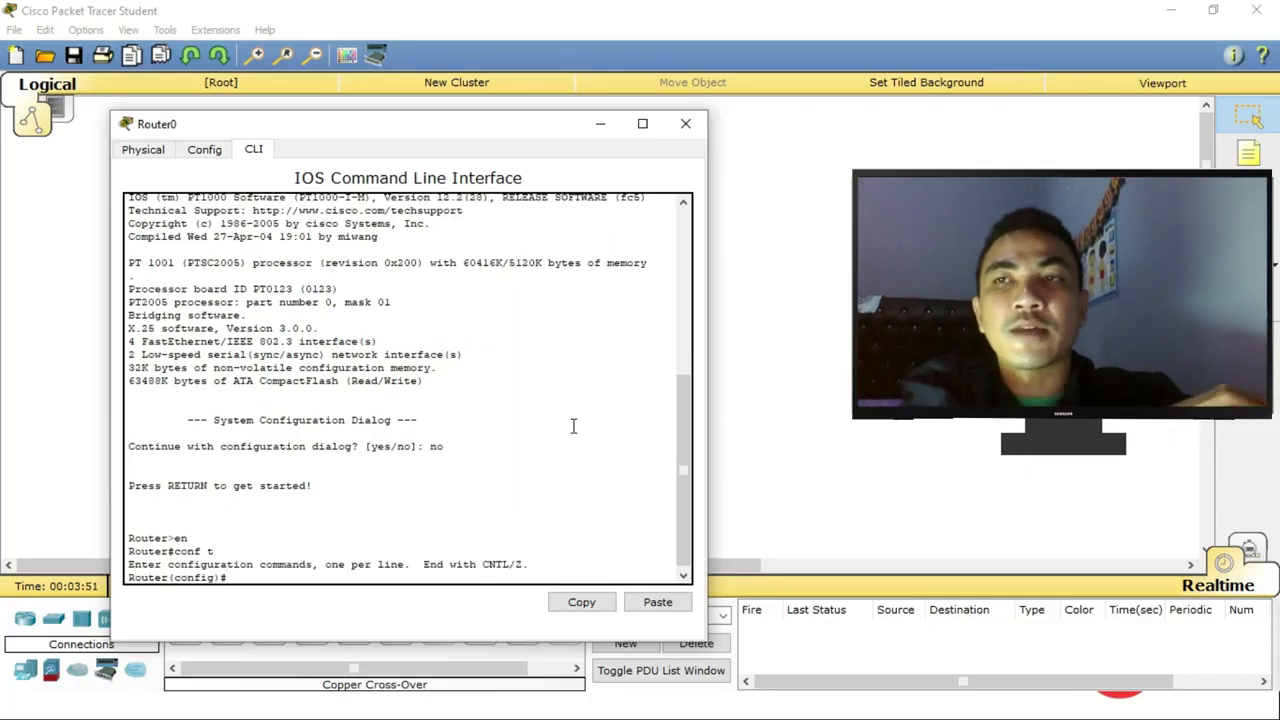
Assign IP address 20.20.20.1 with mask 255.255.255.252 to Router0's interface f0/0.
{"action": "type", "text": "int f0/0"}
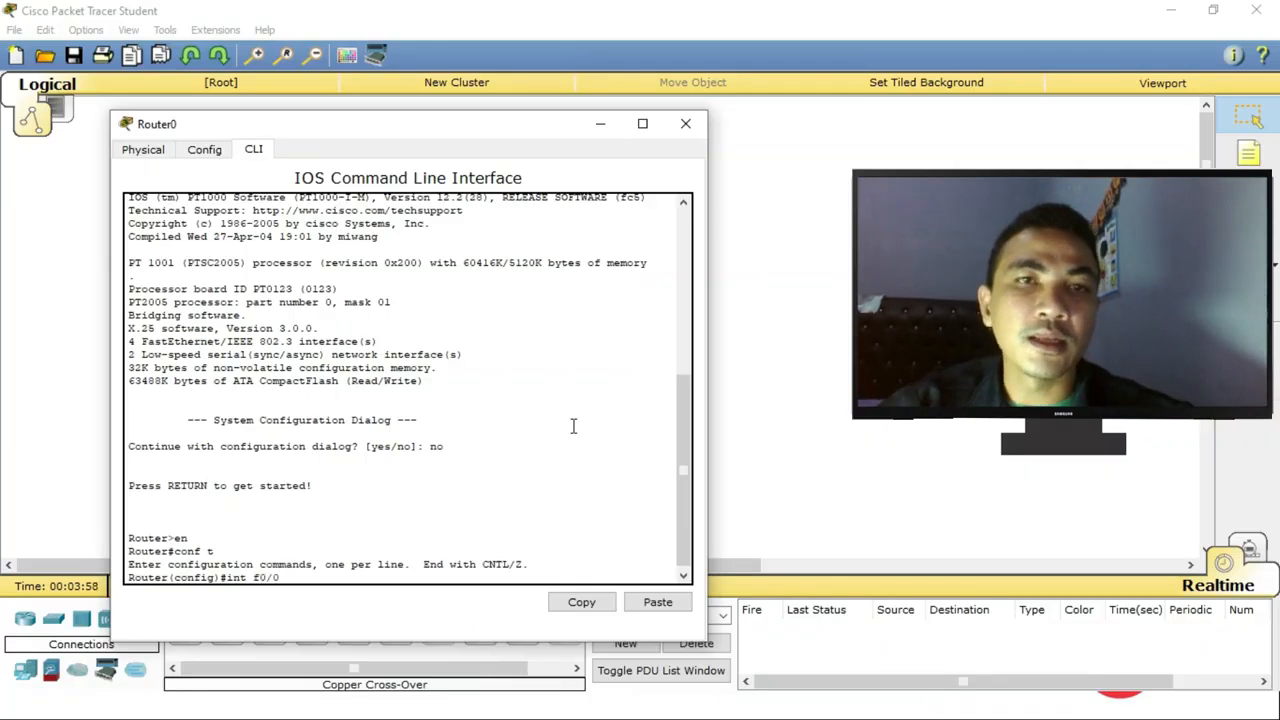
{"action": "left_click_drag", "start_coordinate": [474, 131], "coordinate": [535, 292]}
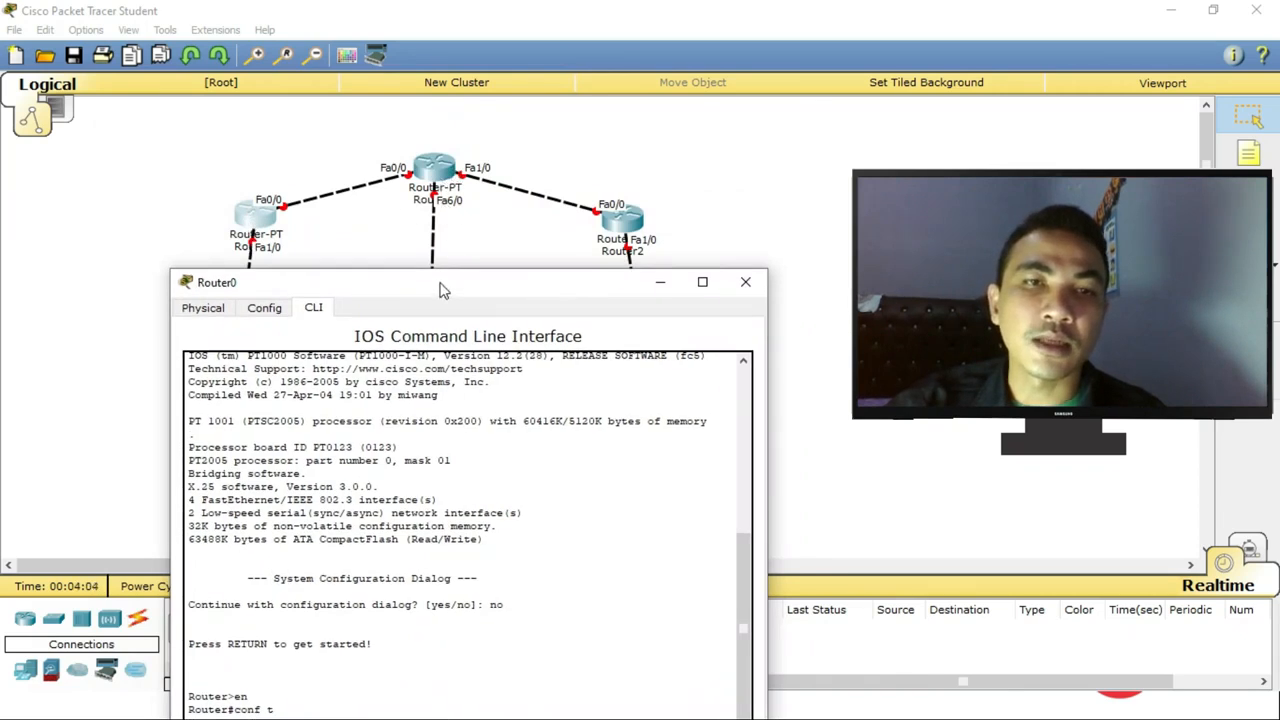
{"action": "left_click_drag", "start_coordinate": [443, 290], "coordinate": [479, 100]}
{"action": "key", "text": "Return"}
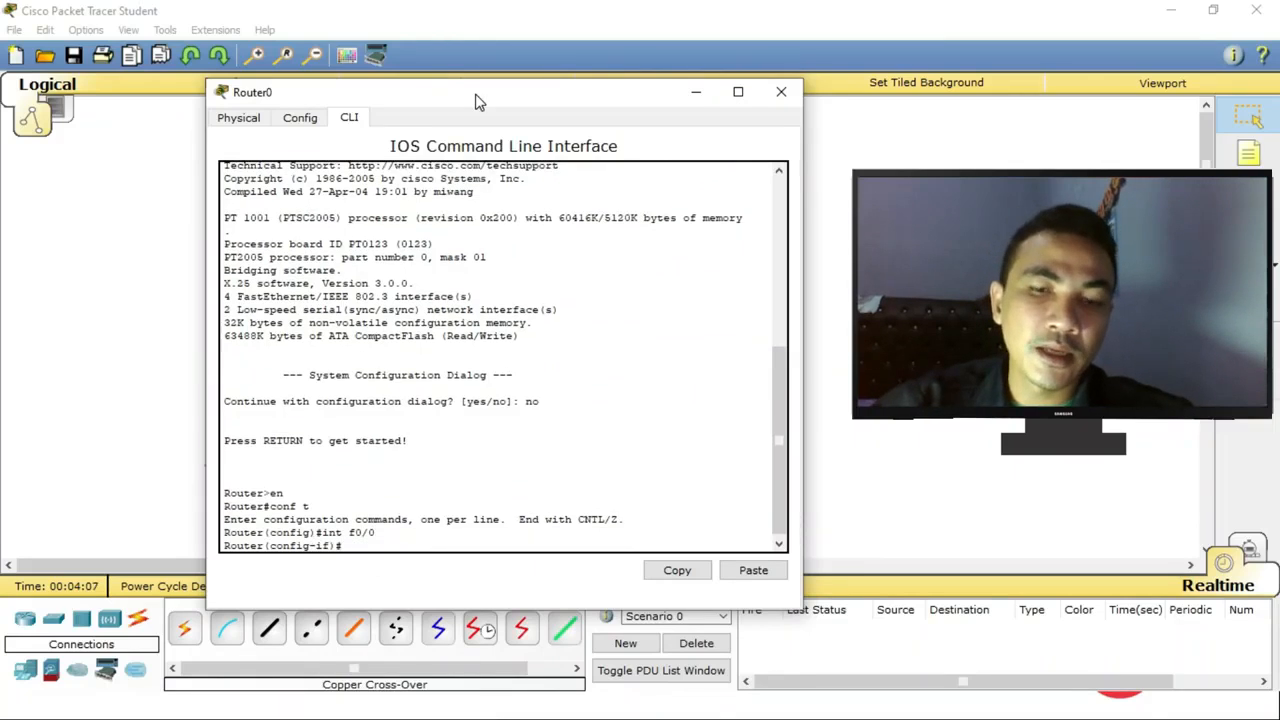
{"action": "type", "text": "ip addre"}
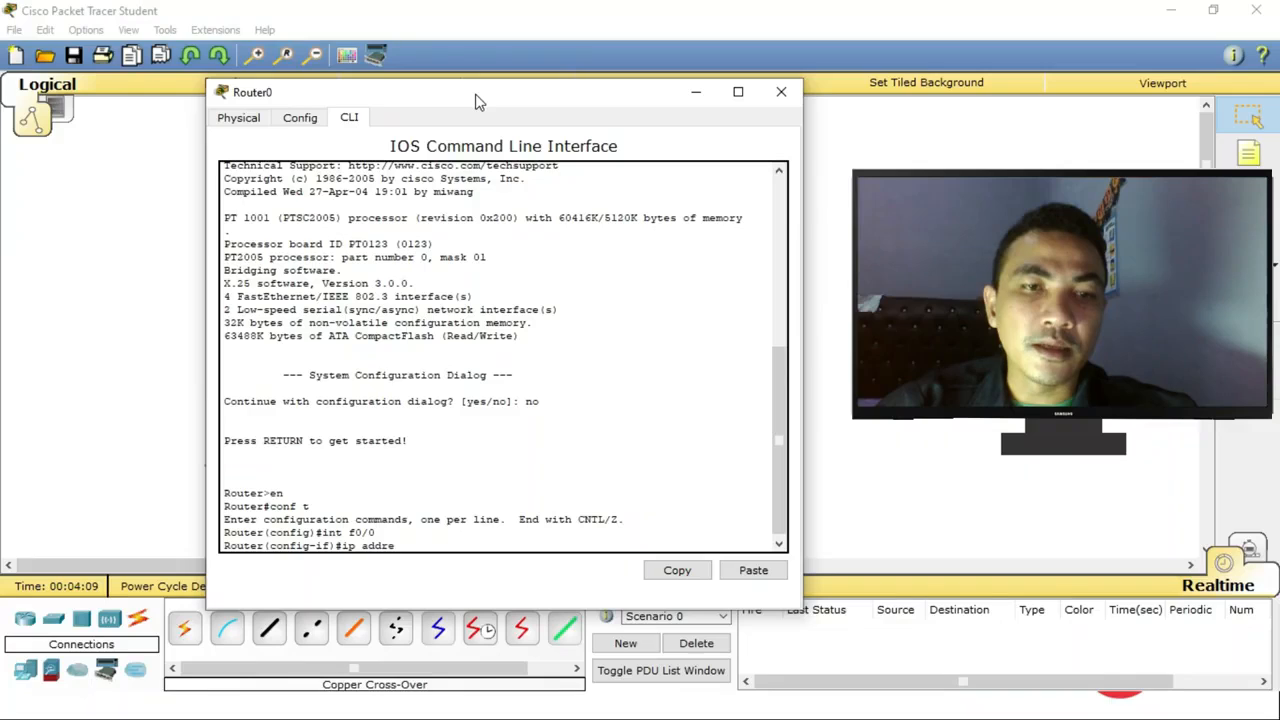
{"action": "type", "text": "ss "}
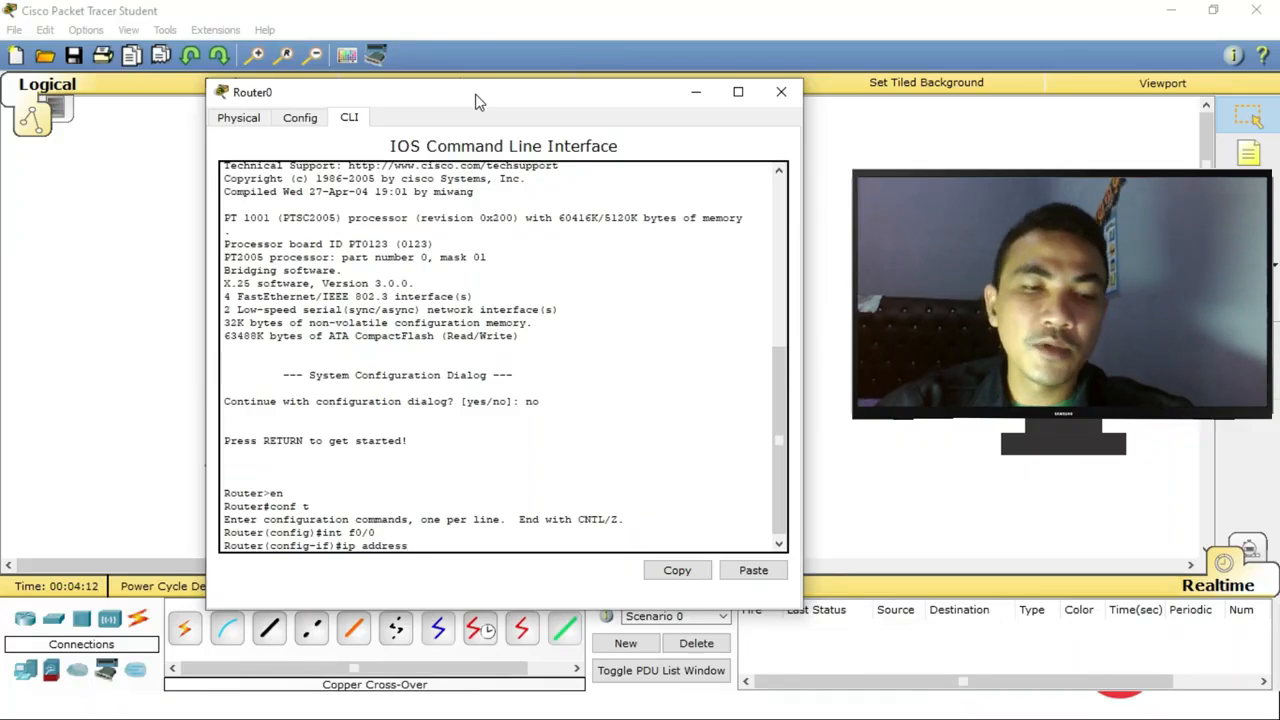
{"action": "type", "text": "20.20.20.1"}
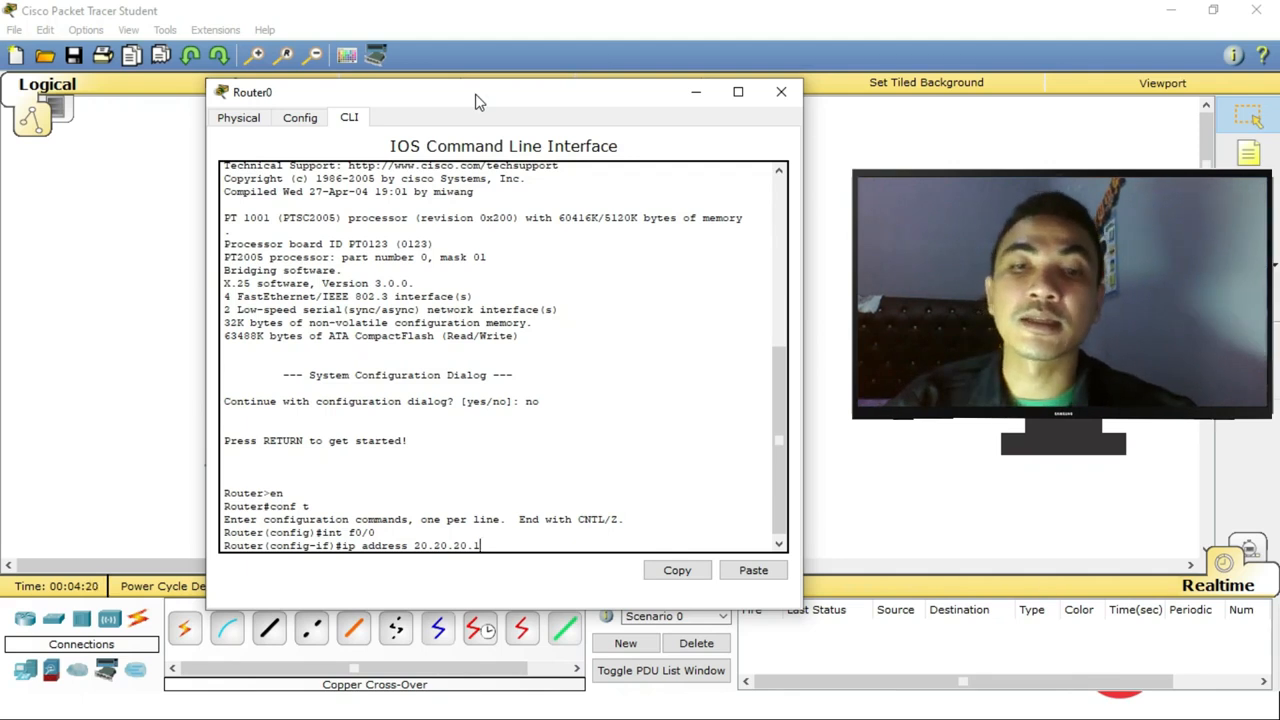
{"action": "left_click_drag", "start_coordinate": [779, 372], "coordinate": [775, 425]}
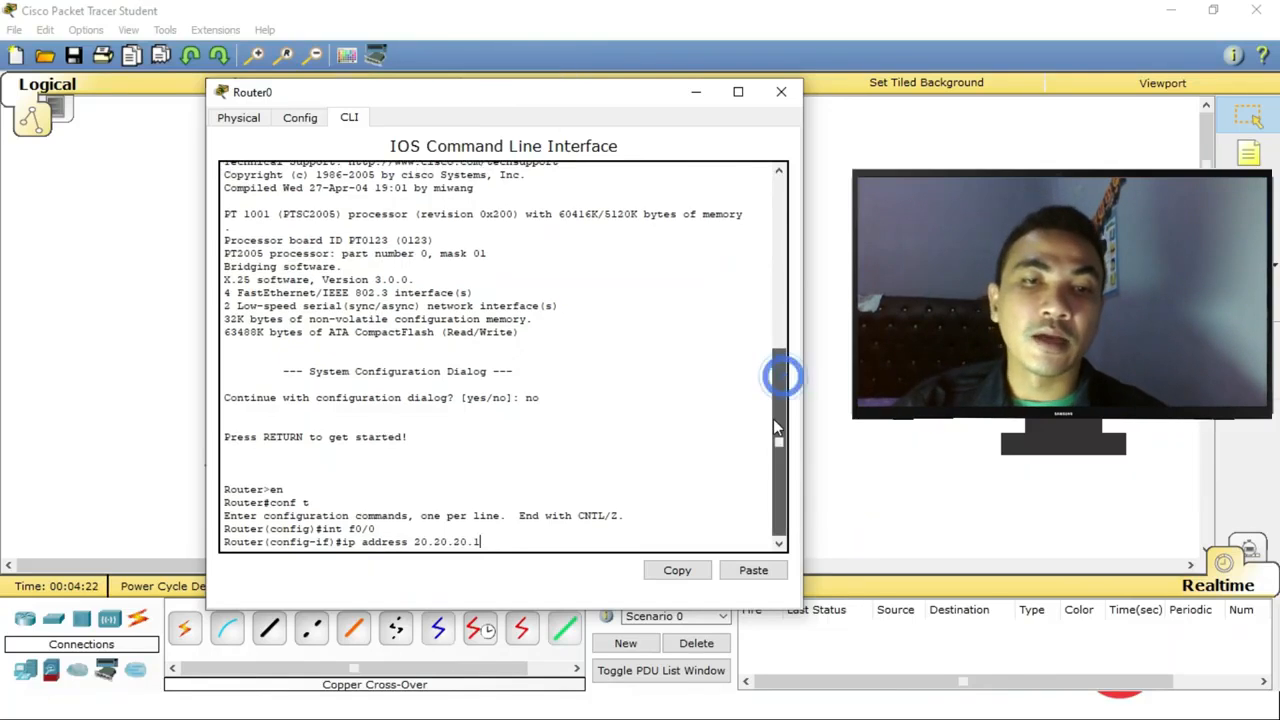
{"action": "type", "text": "255."}
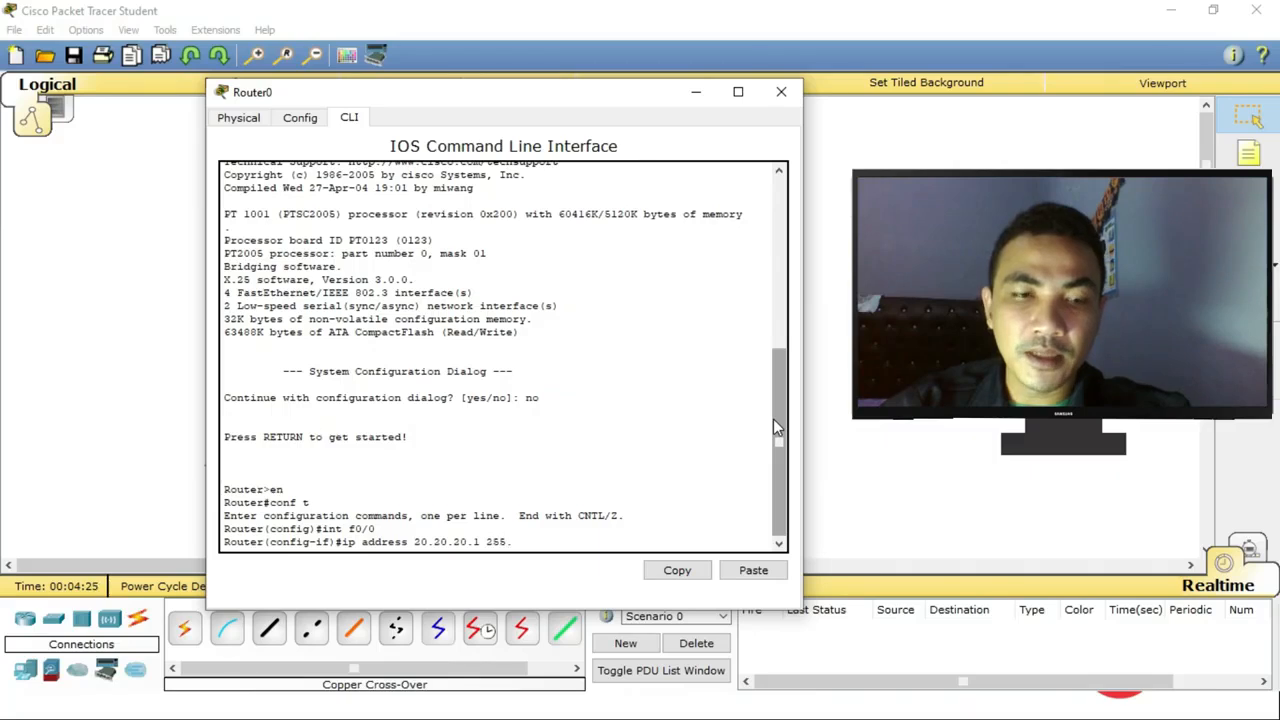
{"action": "type", "text": "255."}
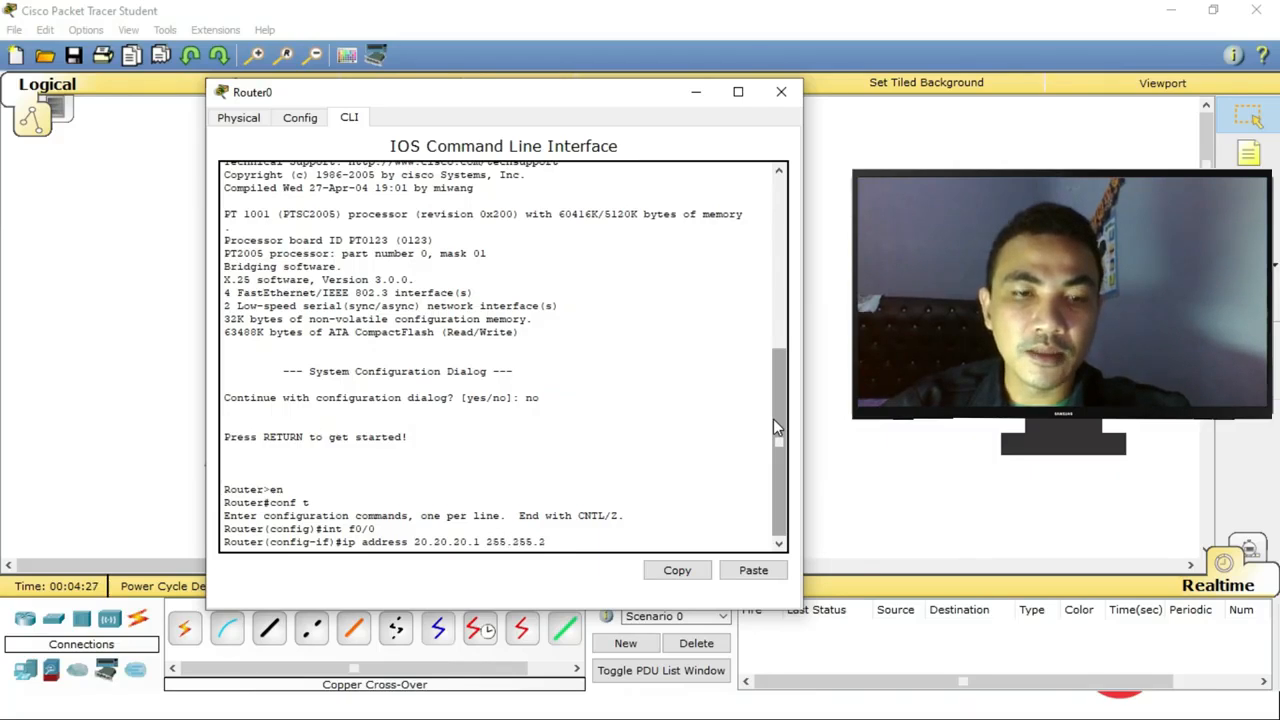
{"action": "type", "text": "255."}
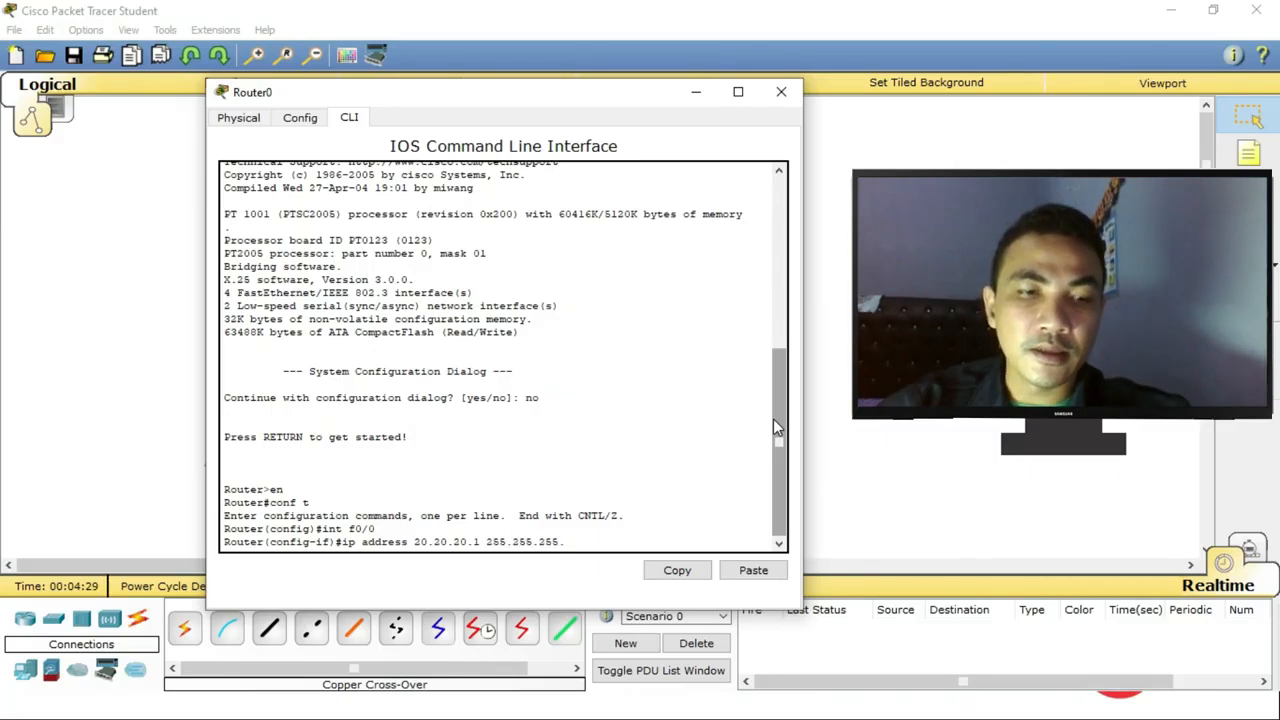
{"action": "type", "text": "25"}
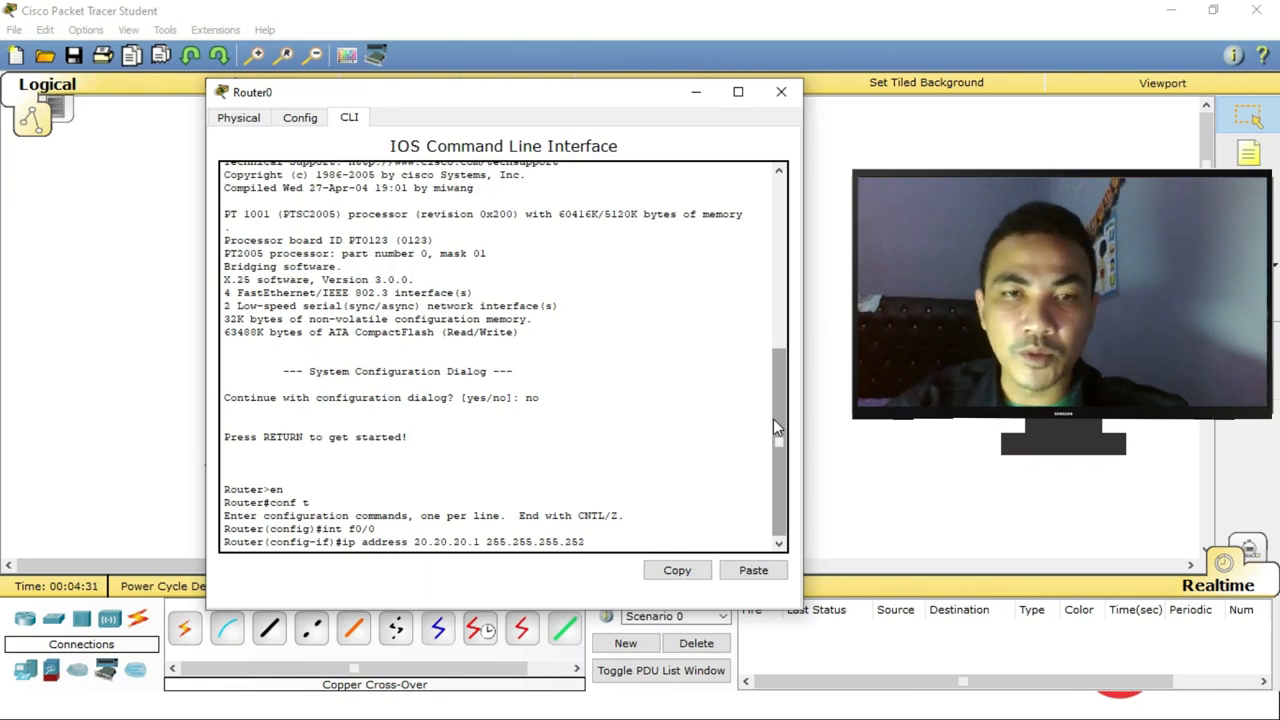
{"action": "type", "text": "2"}
{"action": "key", "text": "Return"}
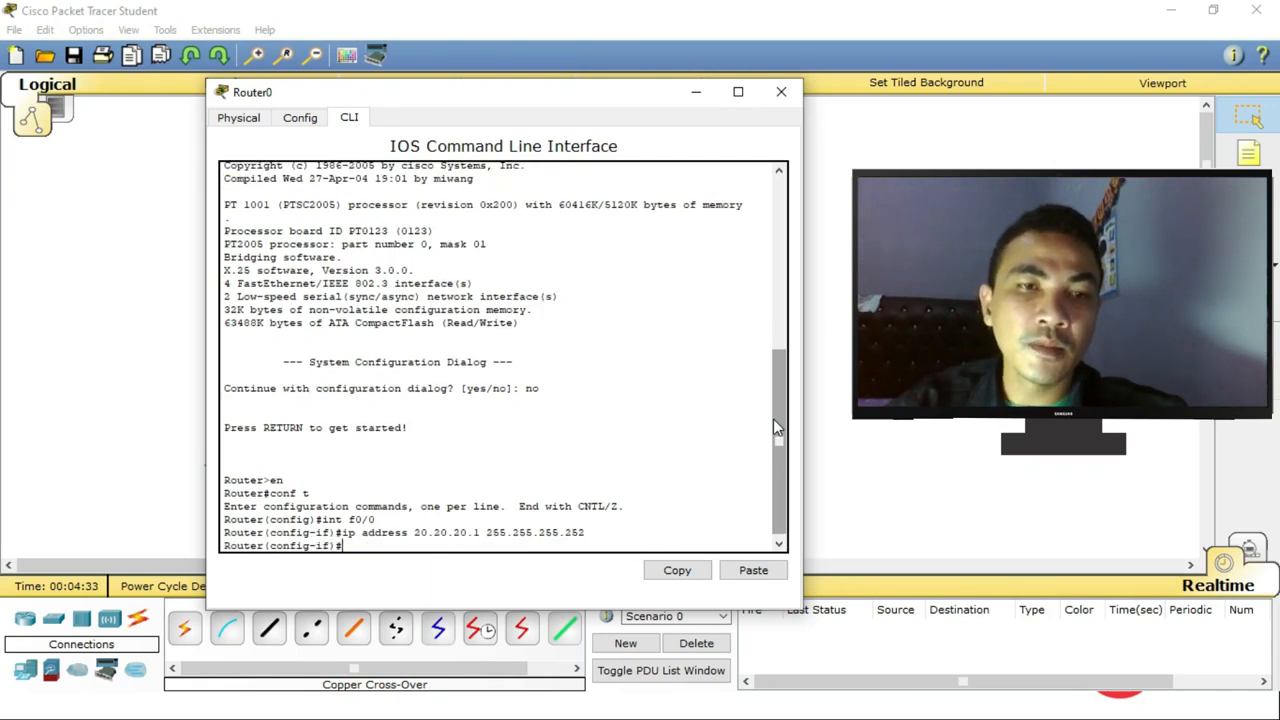
Enable interface f0/0 with no shut and exit to global configuration mode.
{"action": "type", "text": "no shut"}
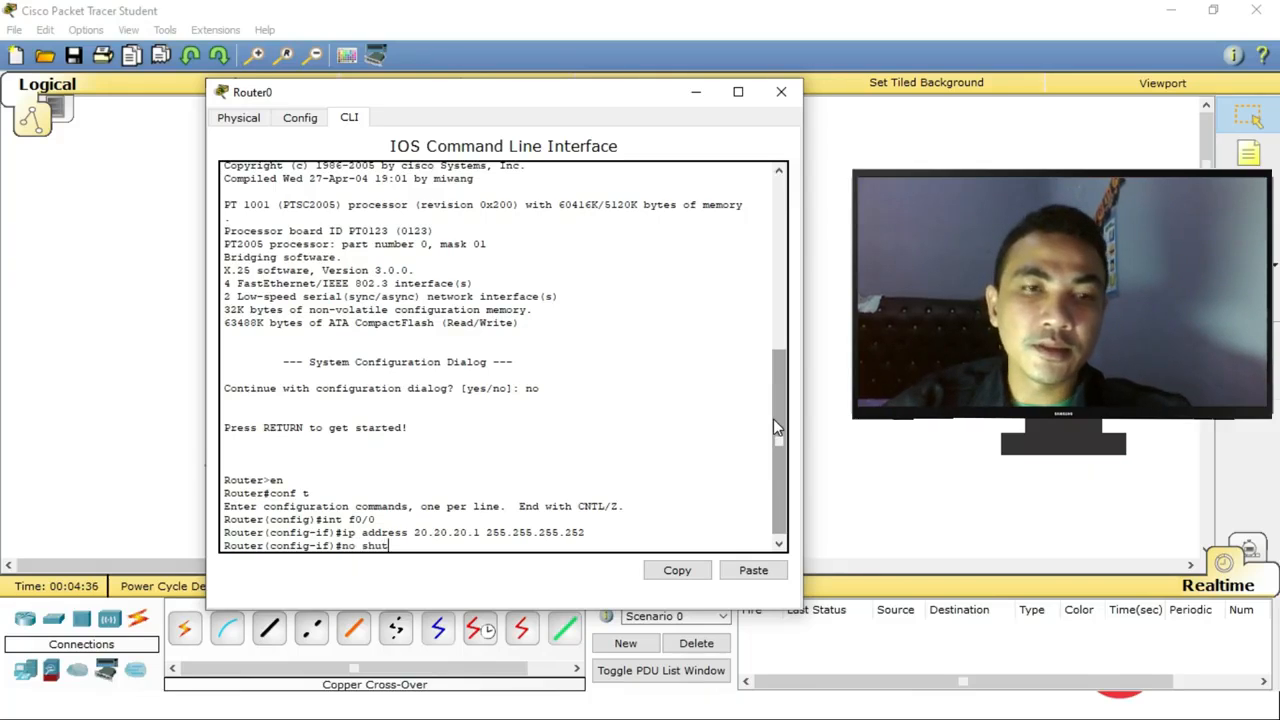
{"action": "key", "text": "Return"}
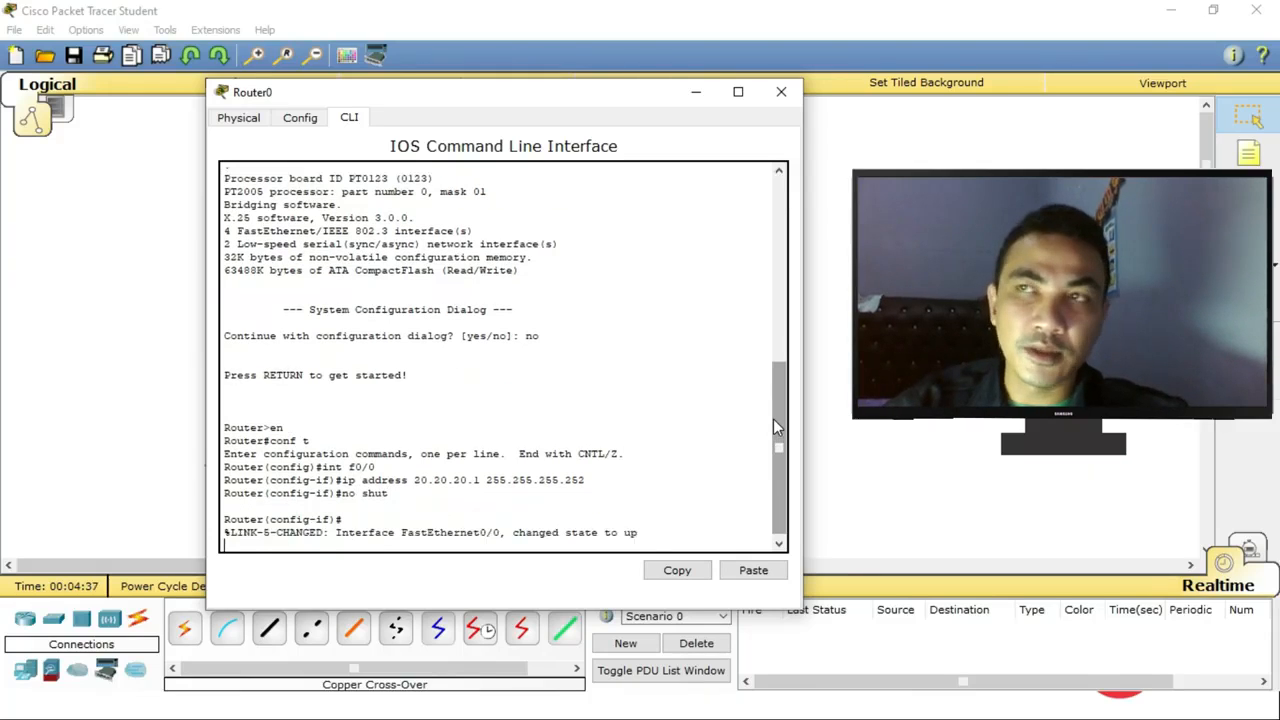
{"action": "key", "text": "Return"}
{"action": "type", "text": "ex"}
{"action": "key", "text": "Return"}
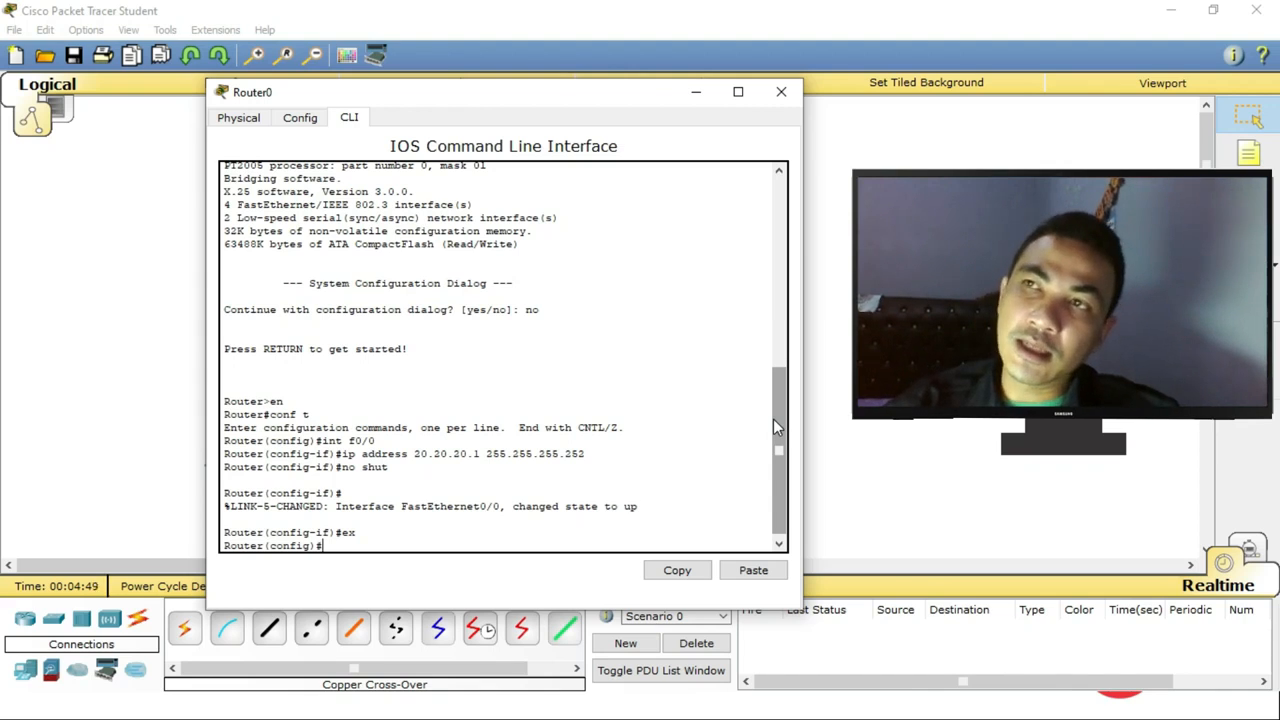
Assign IP address 192.168.11.1 with mask 255.255.255.0 to Router0's interface f1/0 and enable it with no shut.
{"action": "type", "text": "i"}
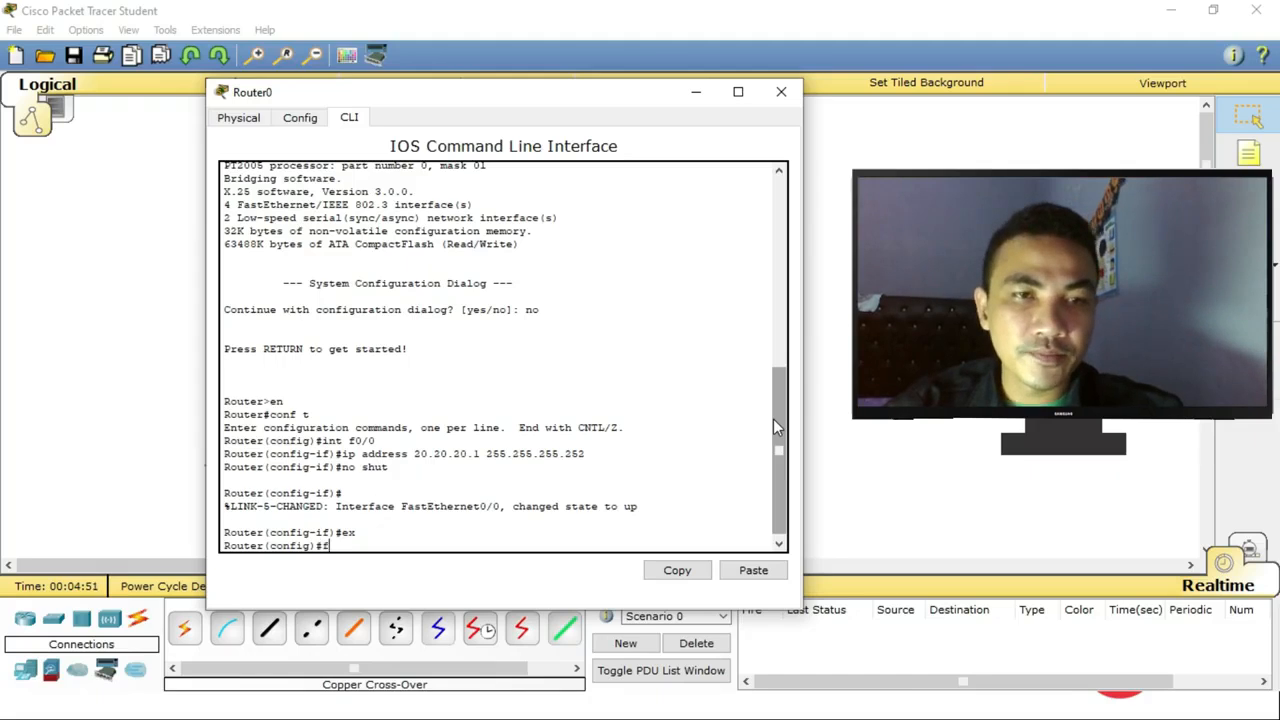
{"action": "type", "text": "nt f"}
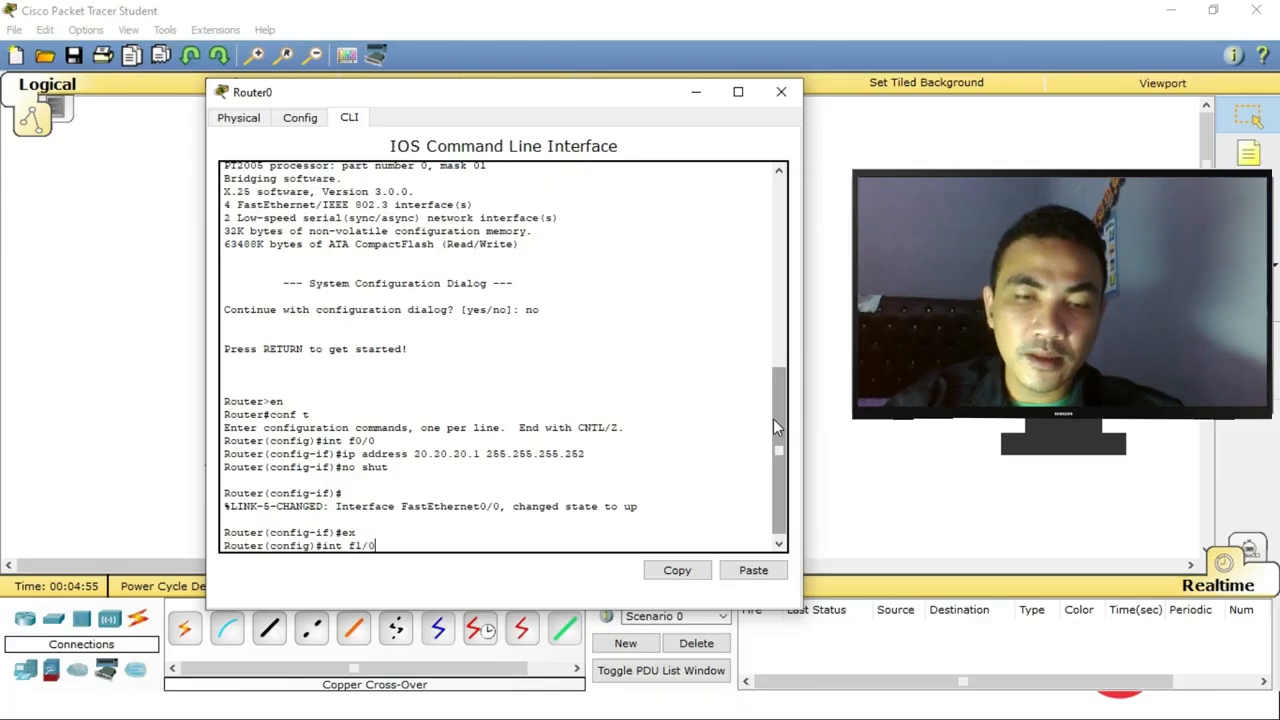
{"action": "type", "text": "1/0"}
{"action": "key", "text": "Return"}
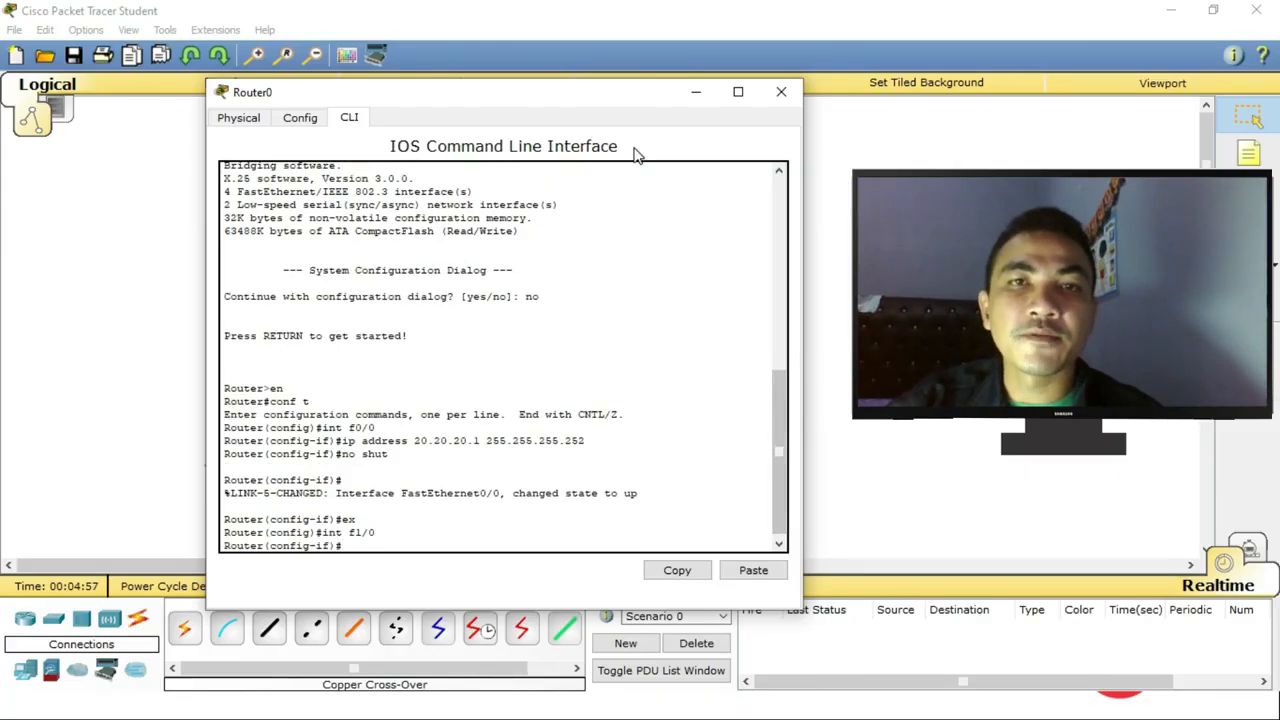
{"action": "left_click_drag", "start_coordinate": [594, 92], "coordinate": [937, 101]}
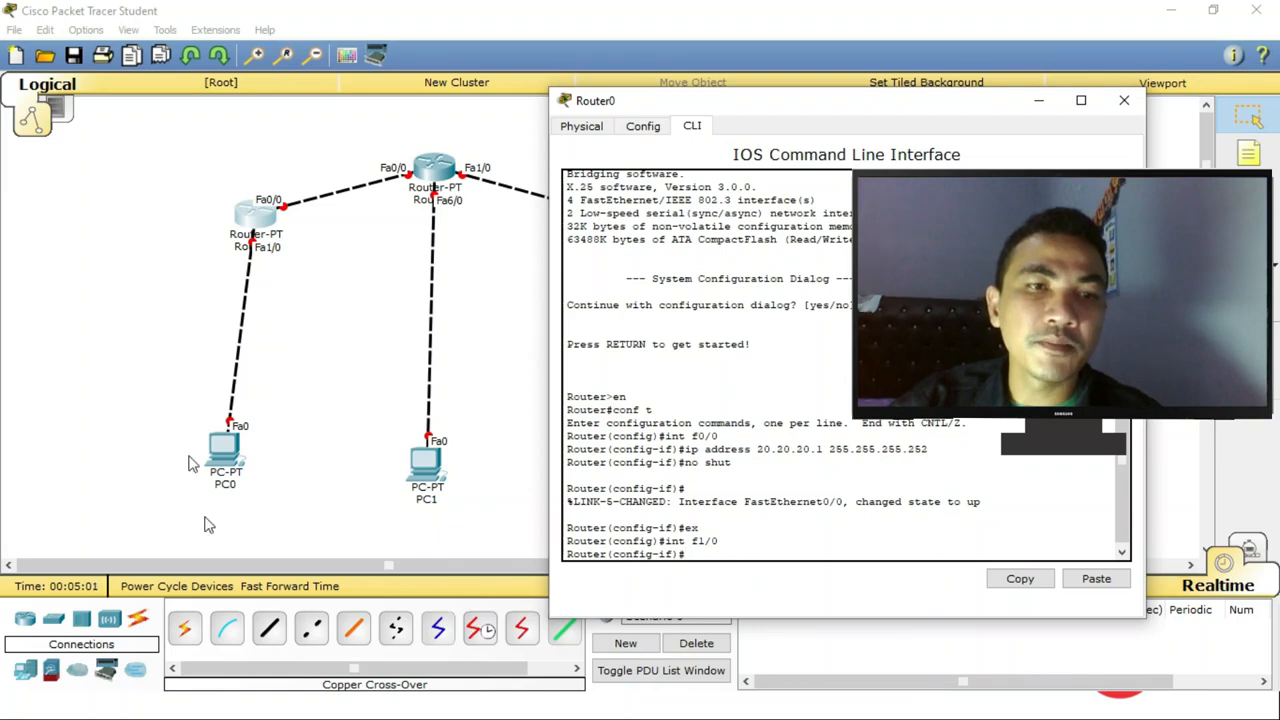
{"action": "left_click_drag", "start_coordinate": [822, 101], "coordinate": [537, 113]}
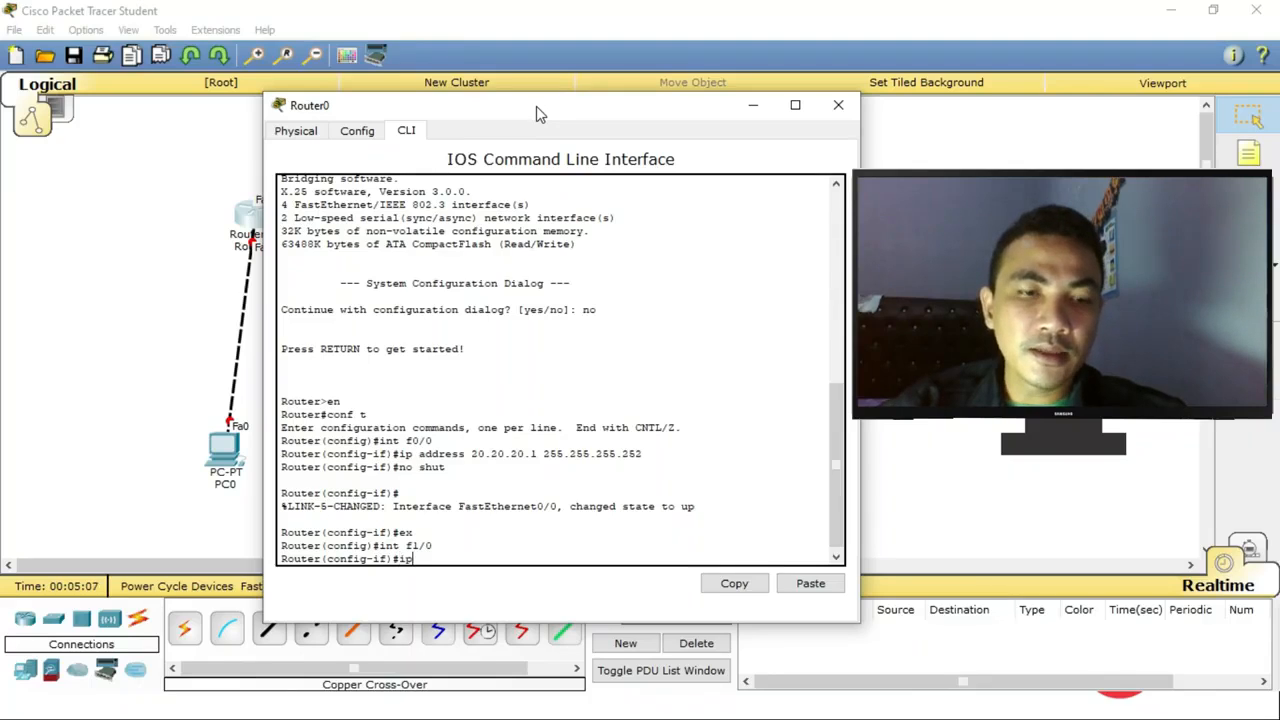
{"action": "key", "text": "BackSpace"}
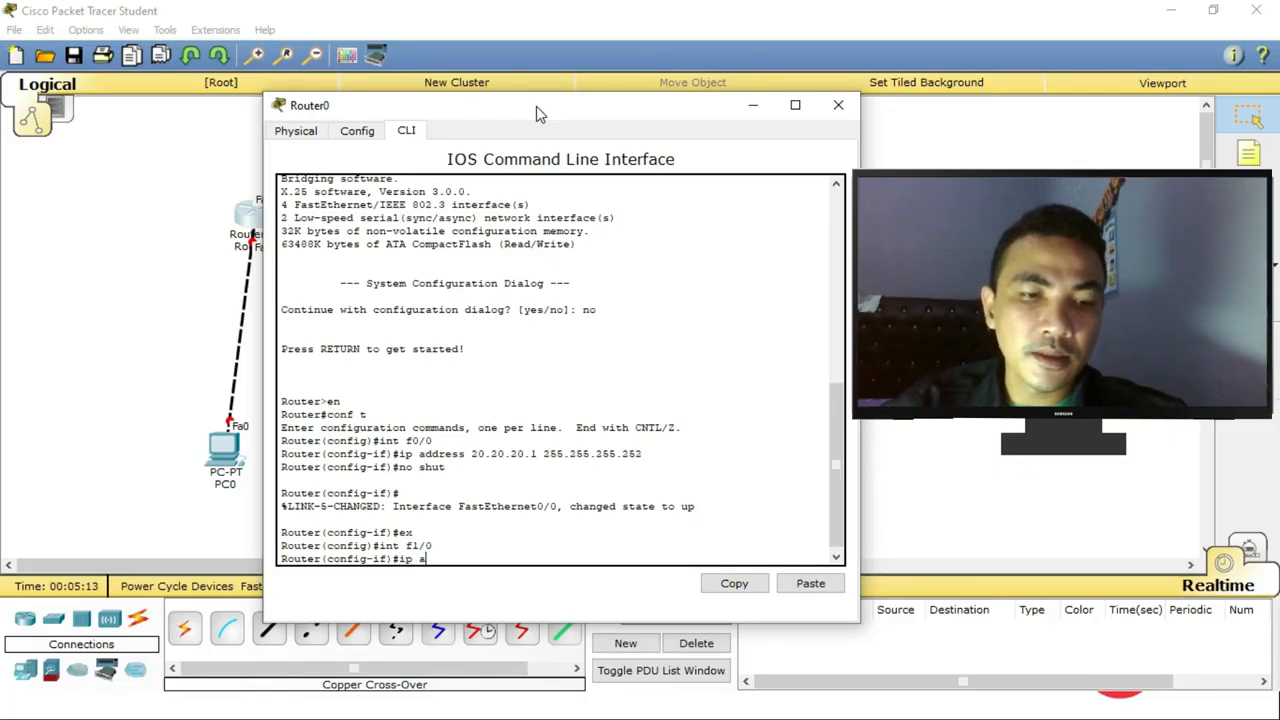
{"action": "type", "text": "ddress "}
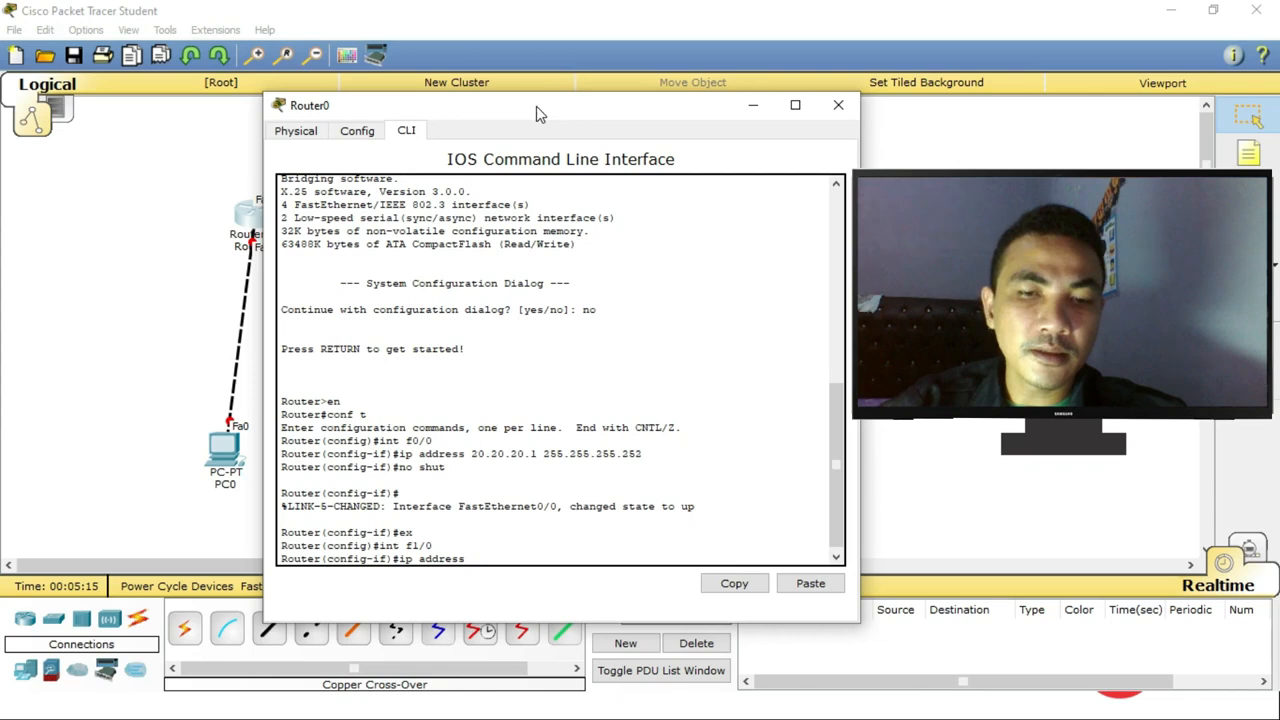
{"action": "type", "text": "192.1"}
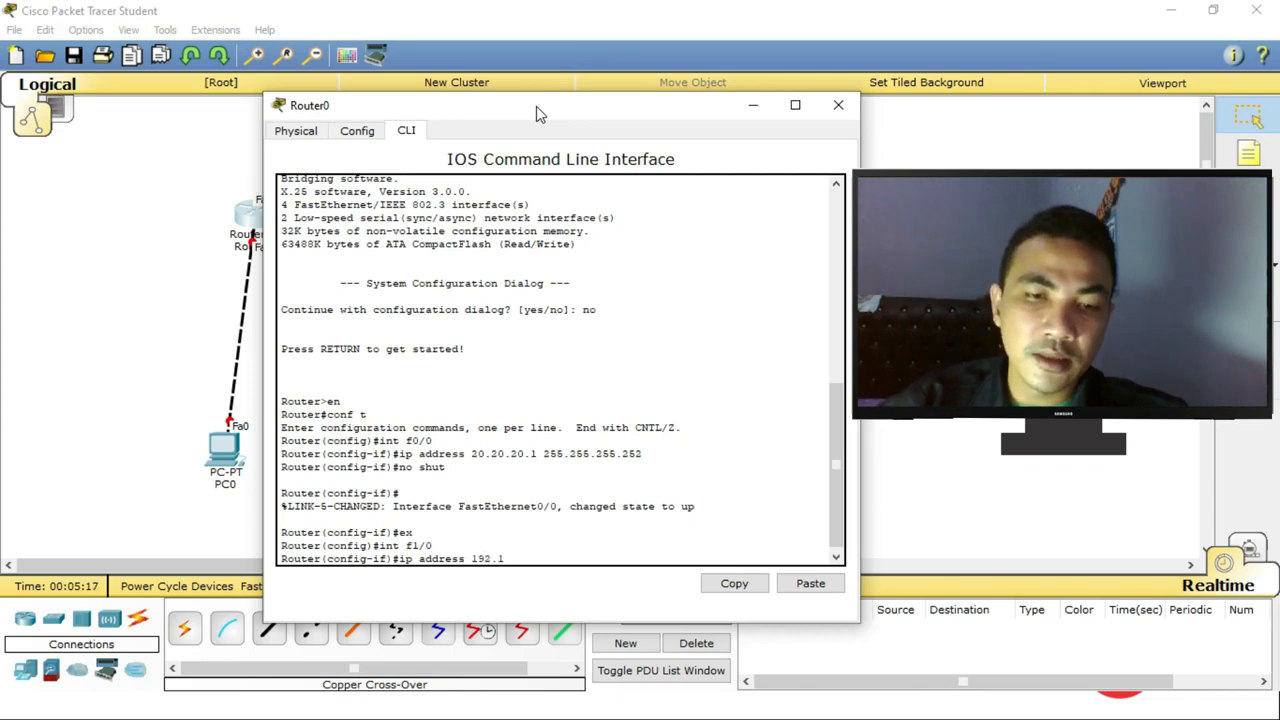
{"action": "type", "text": "68.11.1"}
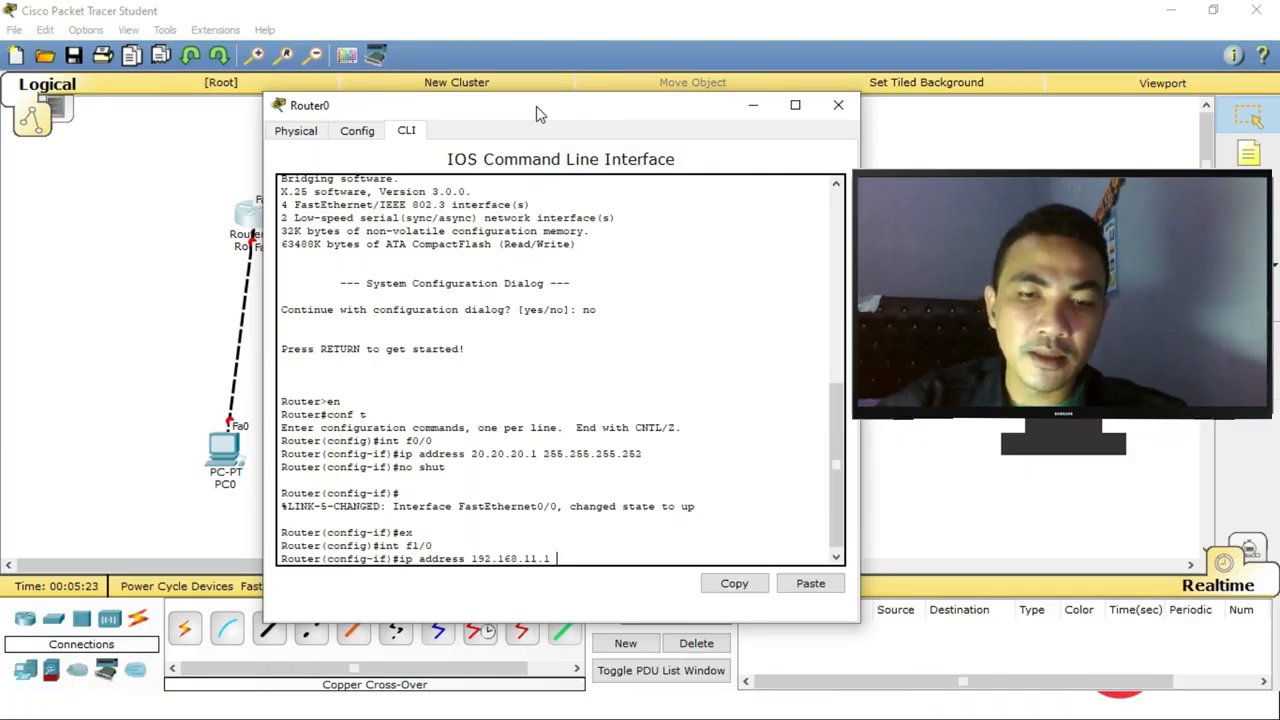
{"action": "type", "text": "255.255"}
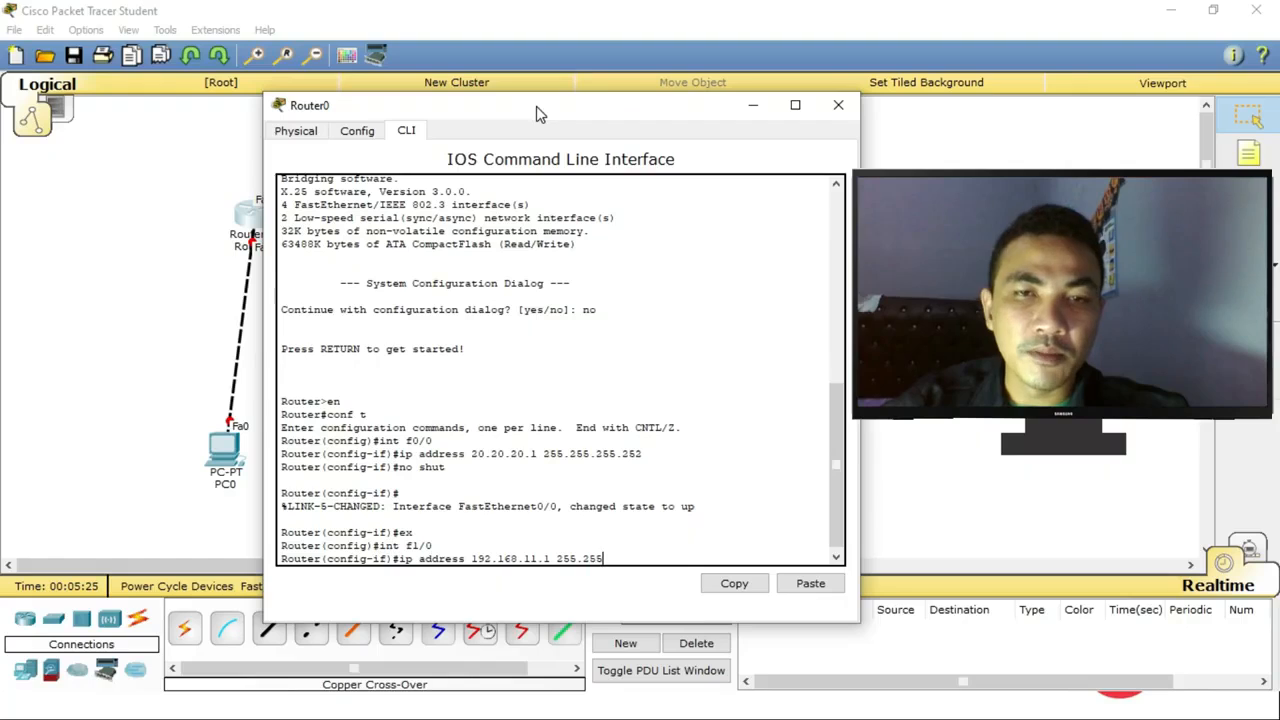
{"action": "type", "text": ".255.0"}
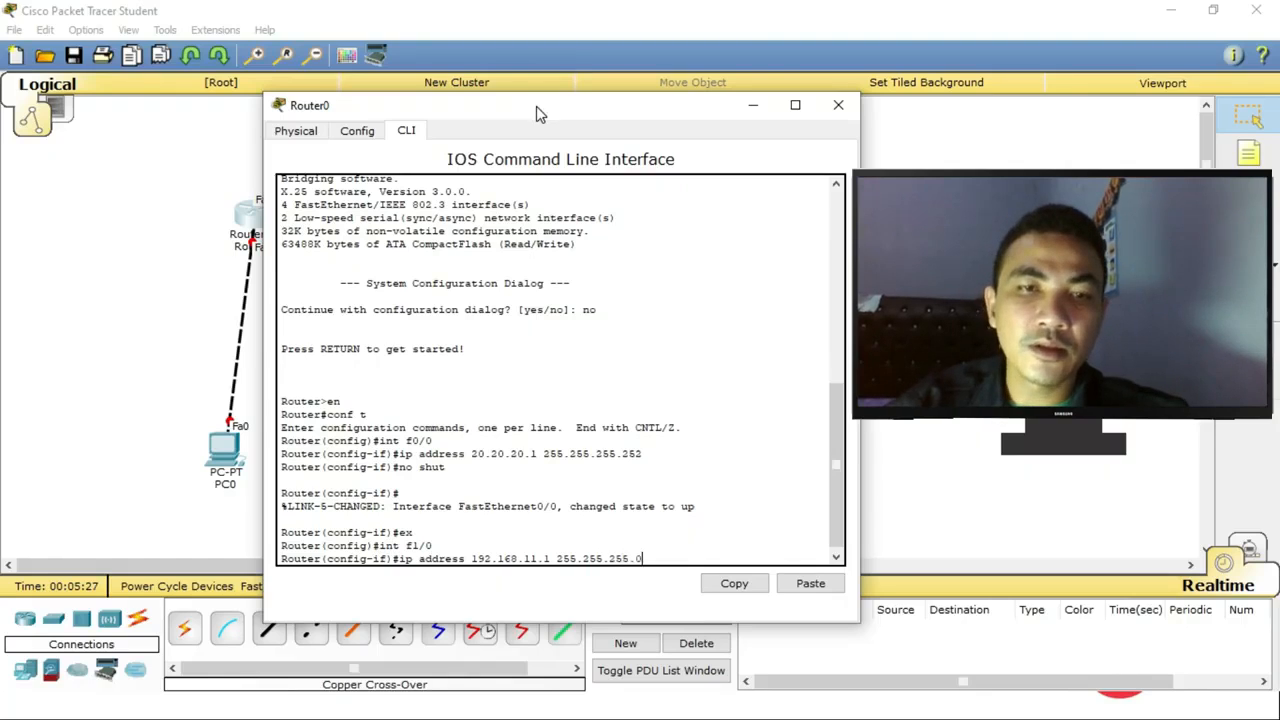
{"action": "key", "text": "Return"}
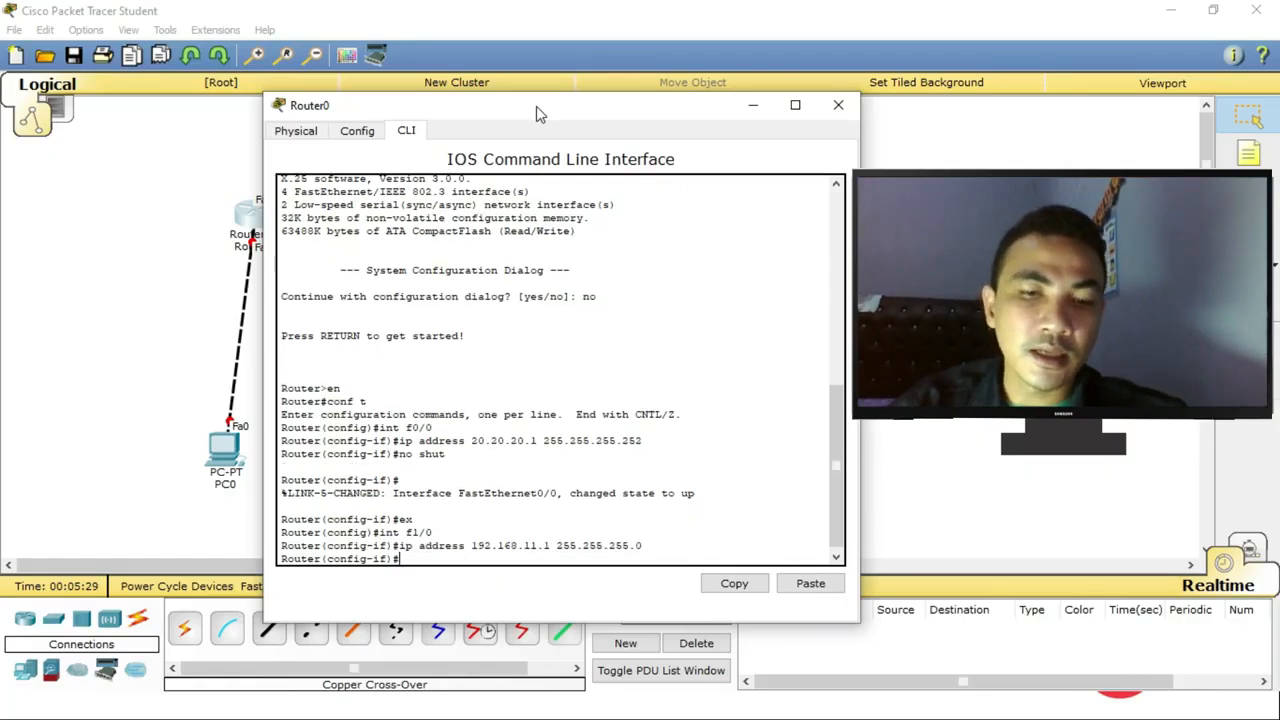
{"action": "type", "text": "no shut"}
{"action": "key", "text": "Return"}
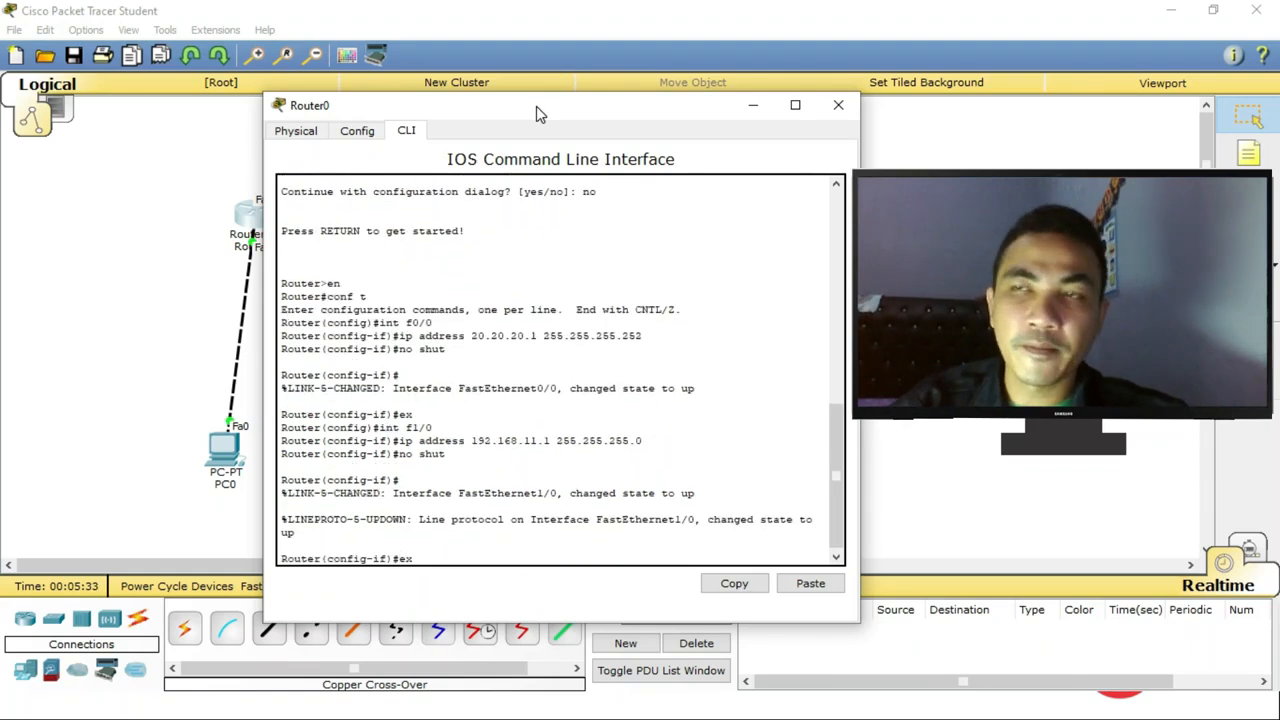
Exit Router0's configuration back to the privileged prompt and close the router's window.
{"action": "type", "text": "ex"}
{"action": "key", "text": "Return"}
{"action": "type", "text": "ex"}
{"action": "key", "text": "Return"}
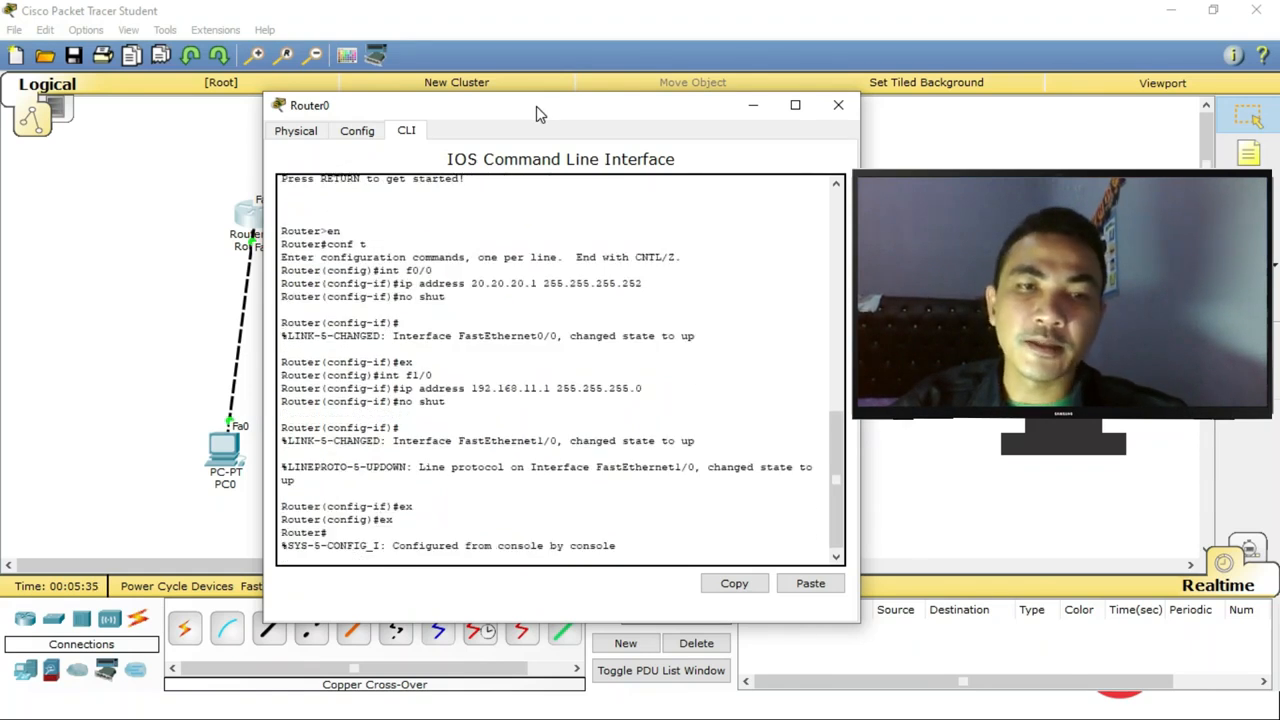
{"action": "key", "text": "Return"}
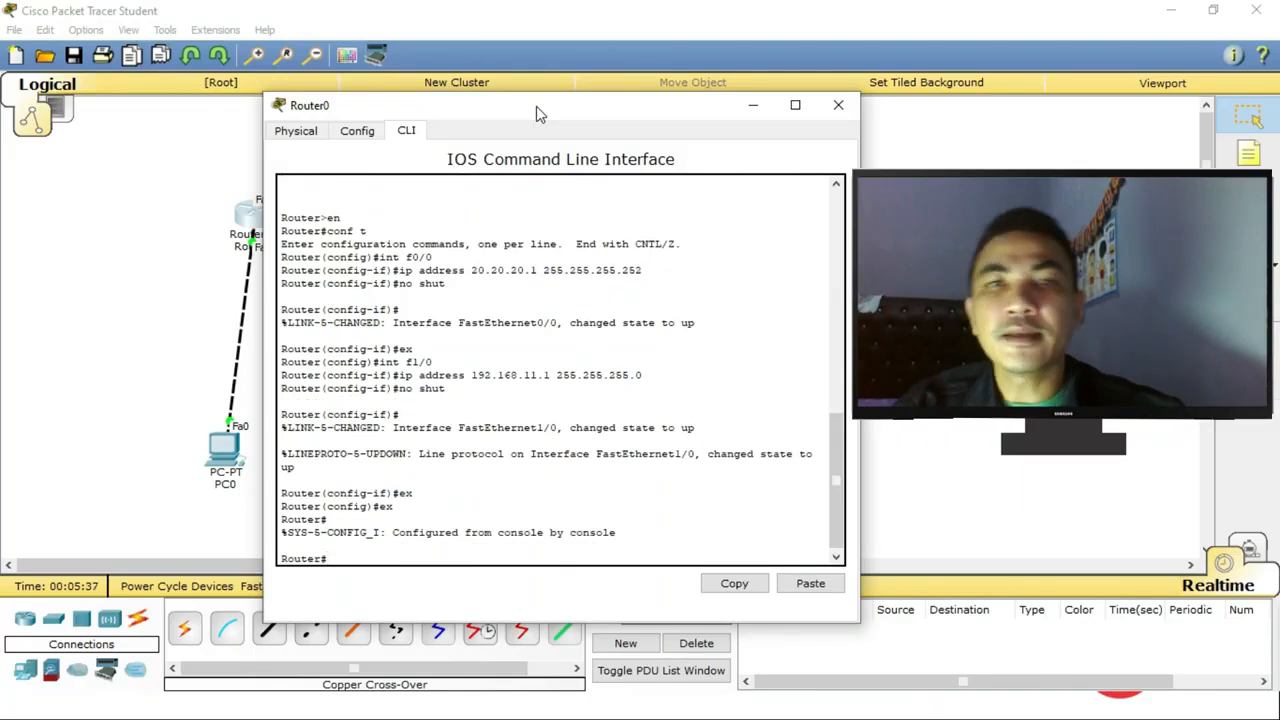
{"action": "left_click", "coordinate": [835, 108]}
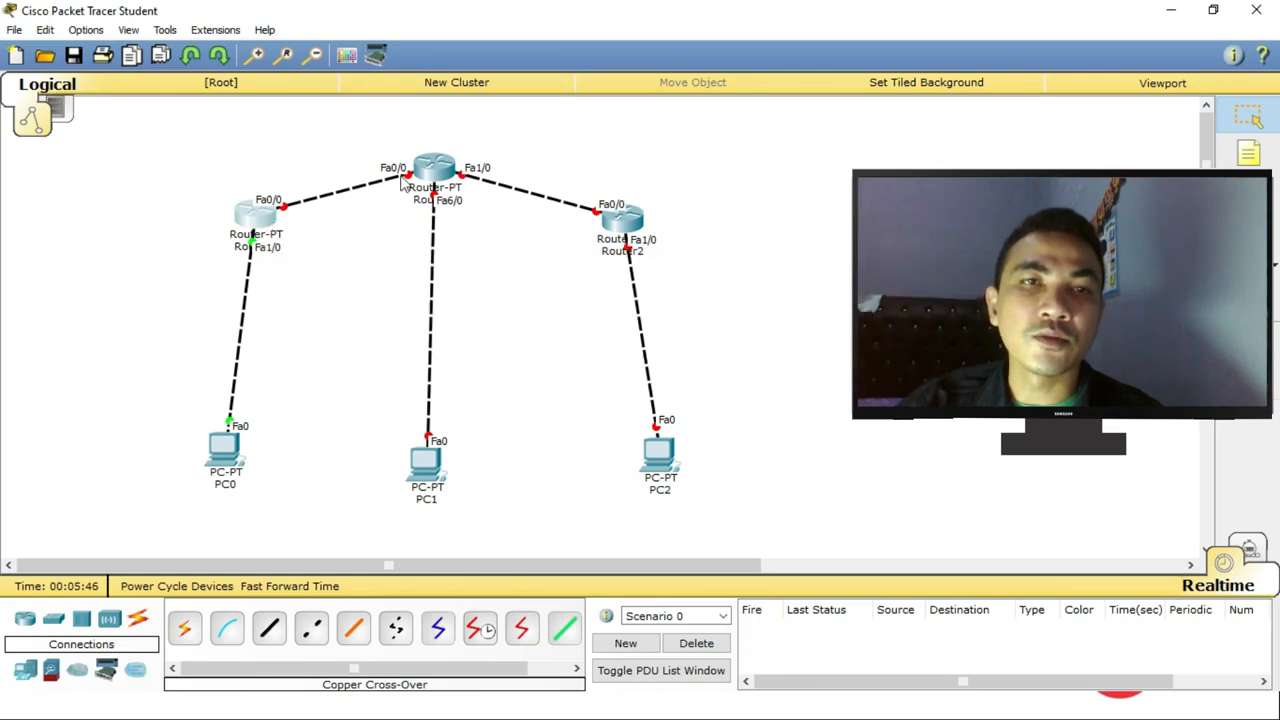
Open Router1's command line and answer no to the initial configuration dialog.
{"action": "left_click", "coordinate": [437, 178]}
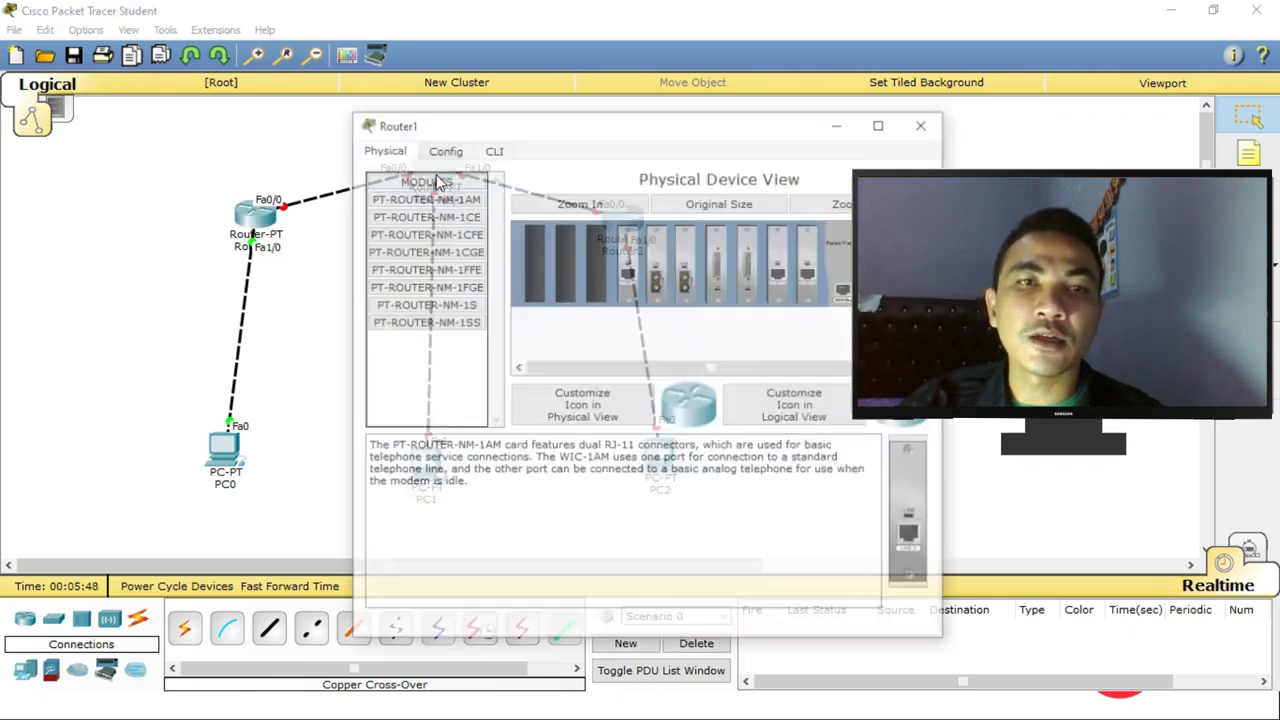
{"action": "left_click", "coordinate": [498, 148]}
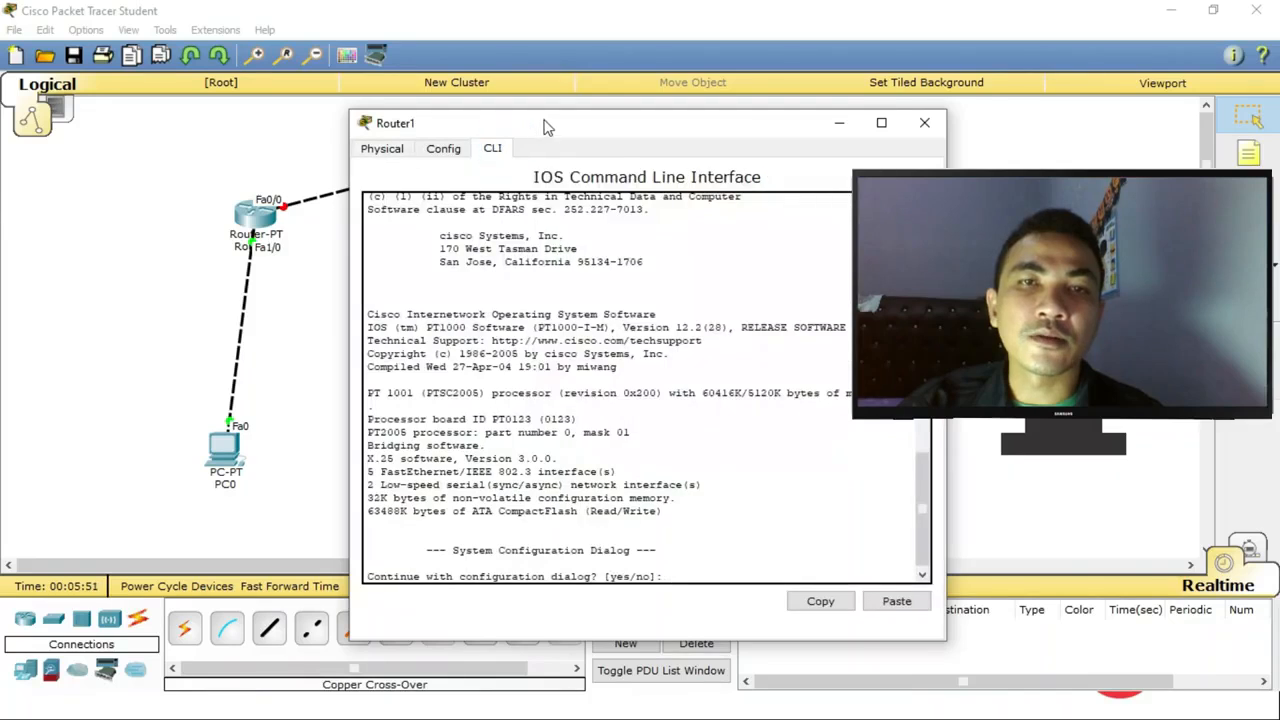
{"action": "left_click_drag", "start_coordinate": [544, 126], "coordinate": [298, 118]}
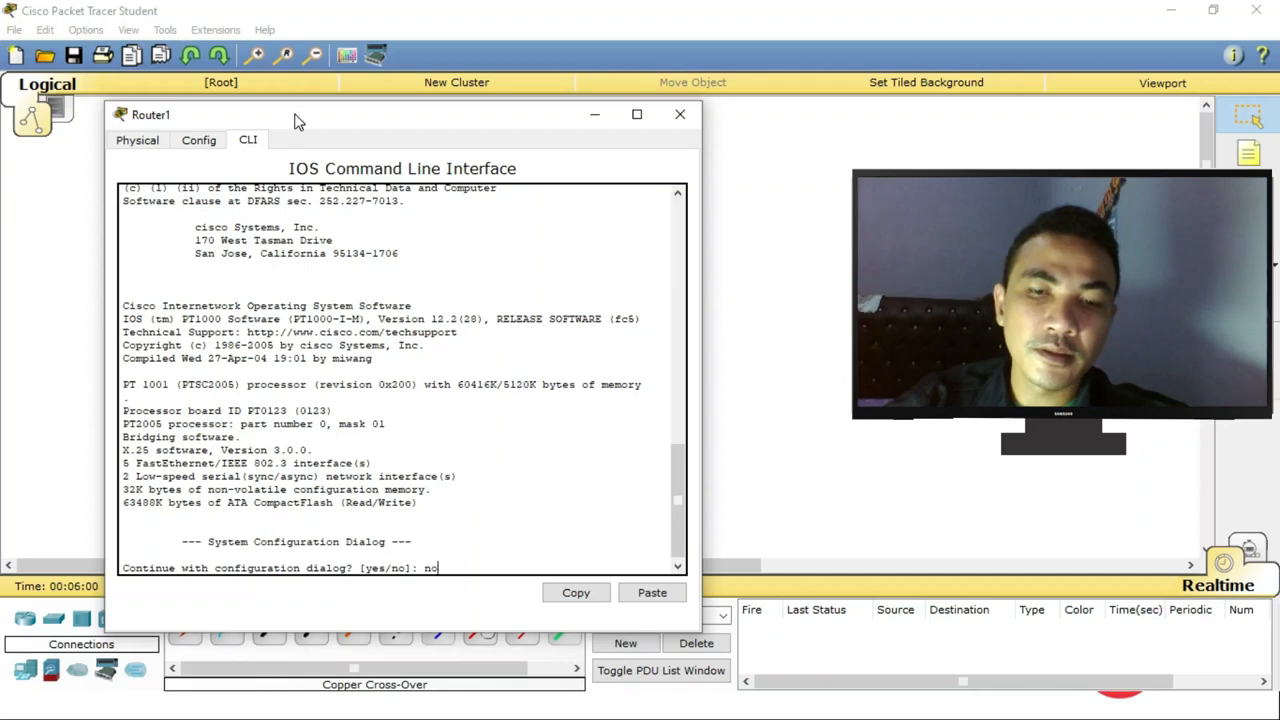
{"action": "key", "text": "Return"}
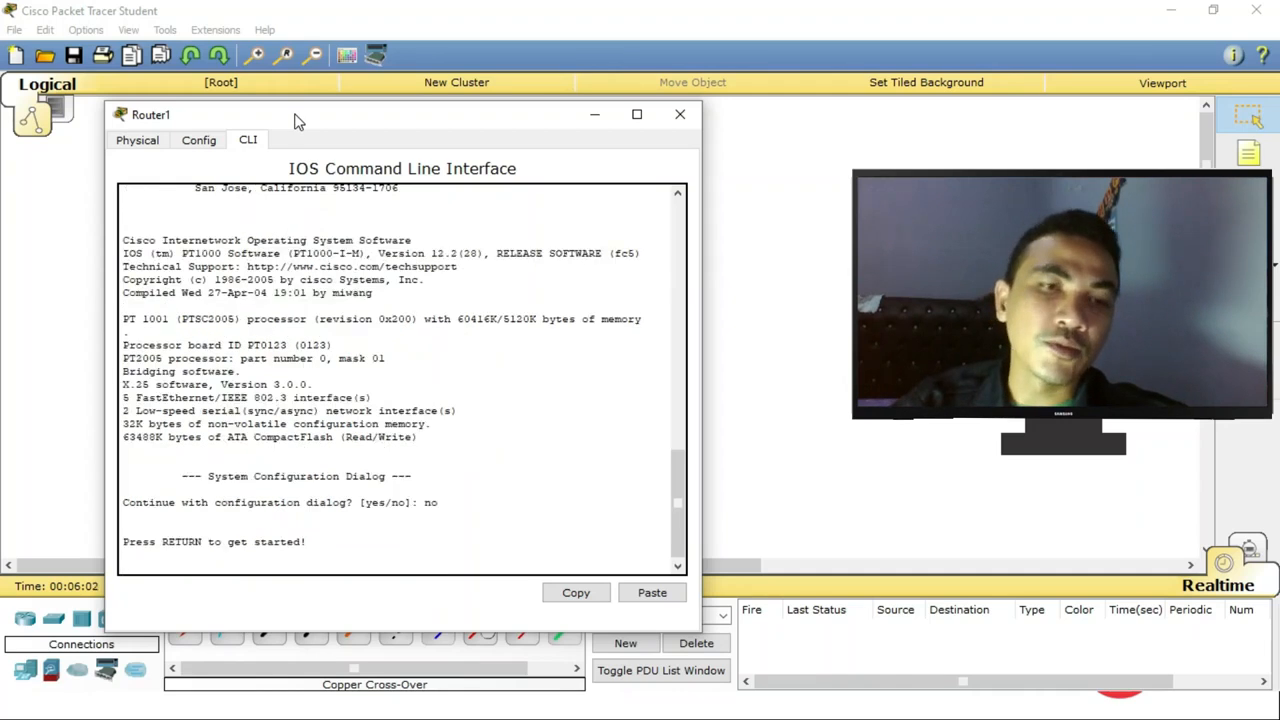
Enter privileged mode with en and global configuration mode with conf t on Router1.
{"action": "key", "text": "Return"}
{"action": "type", "text": "en"}
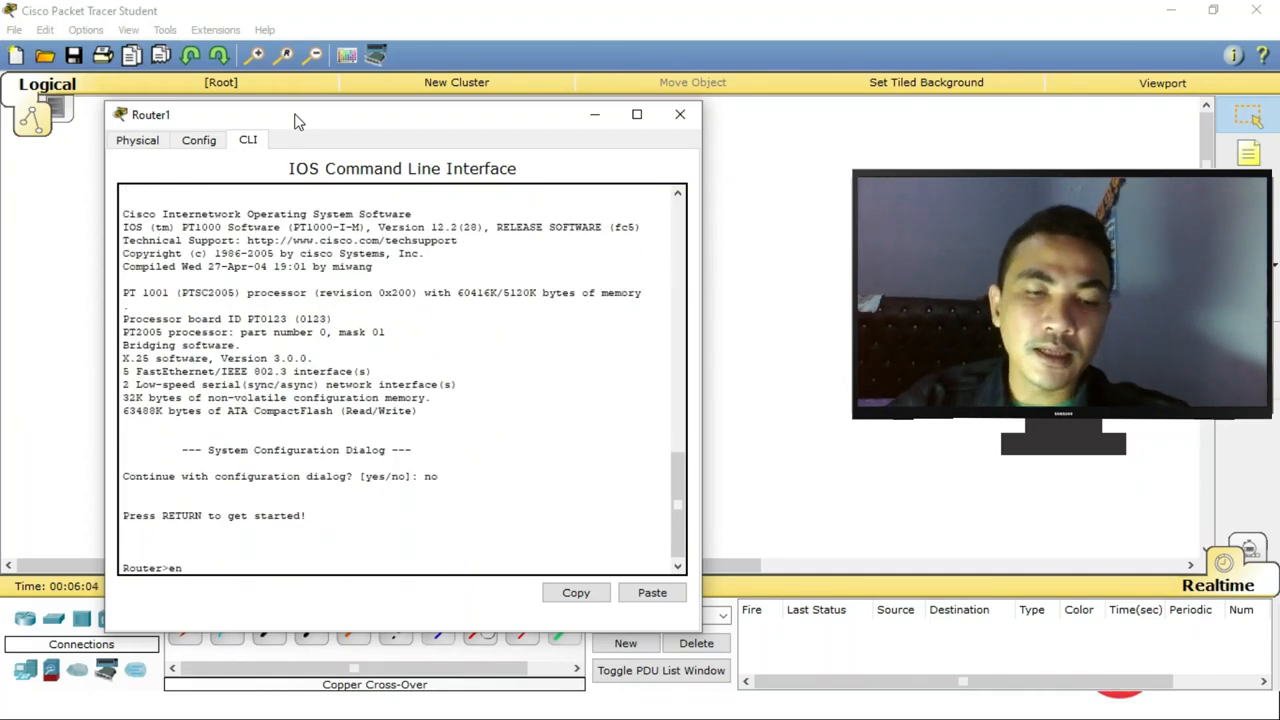
{"action": "key", "text": "Return"}
{"action": "type", "text": "con"}
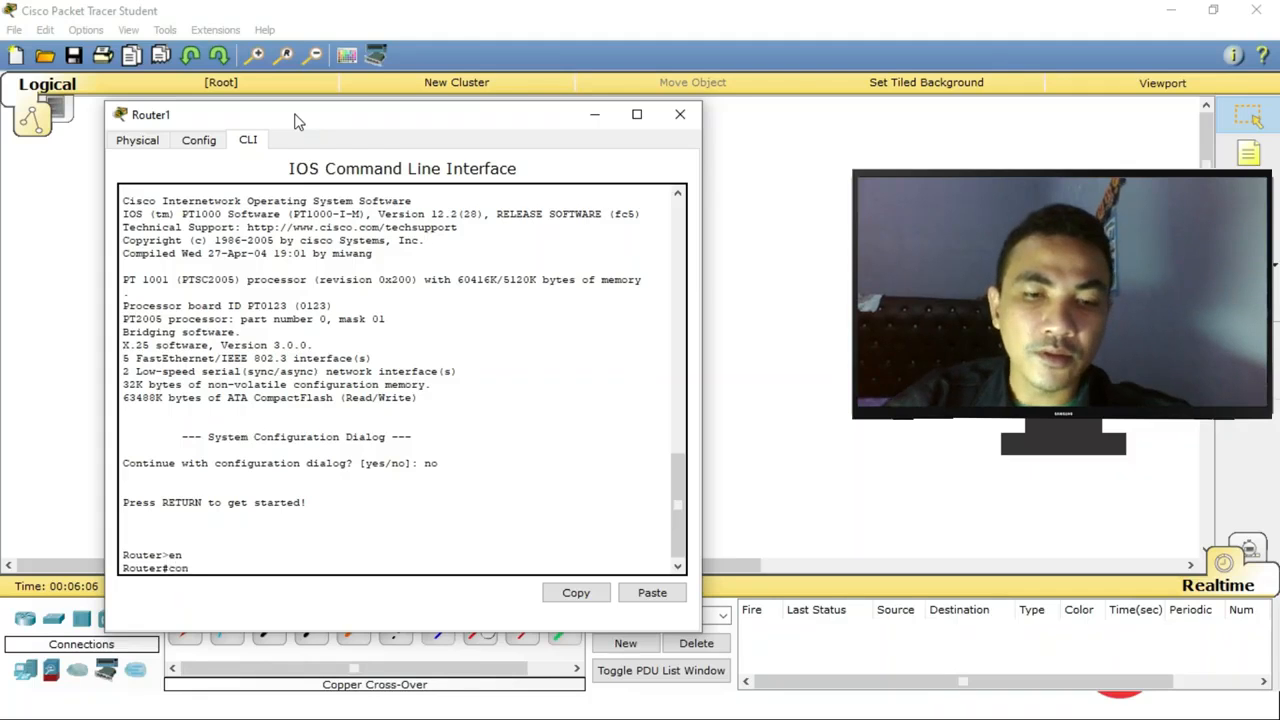
{"action": "type", "text": "f t"}
{"action": "key", "text": "Return"}
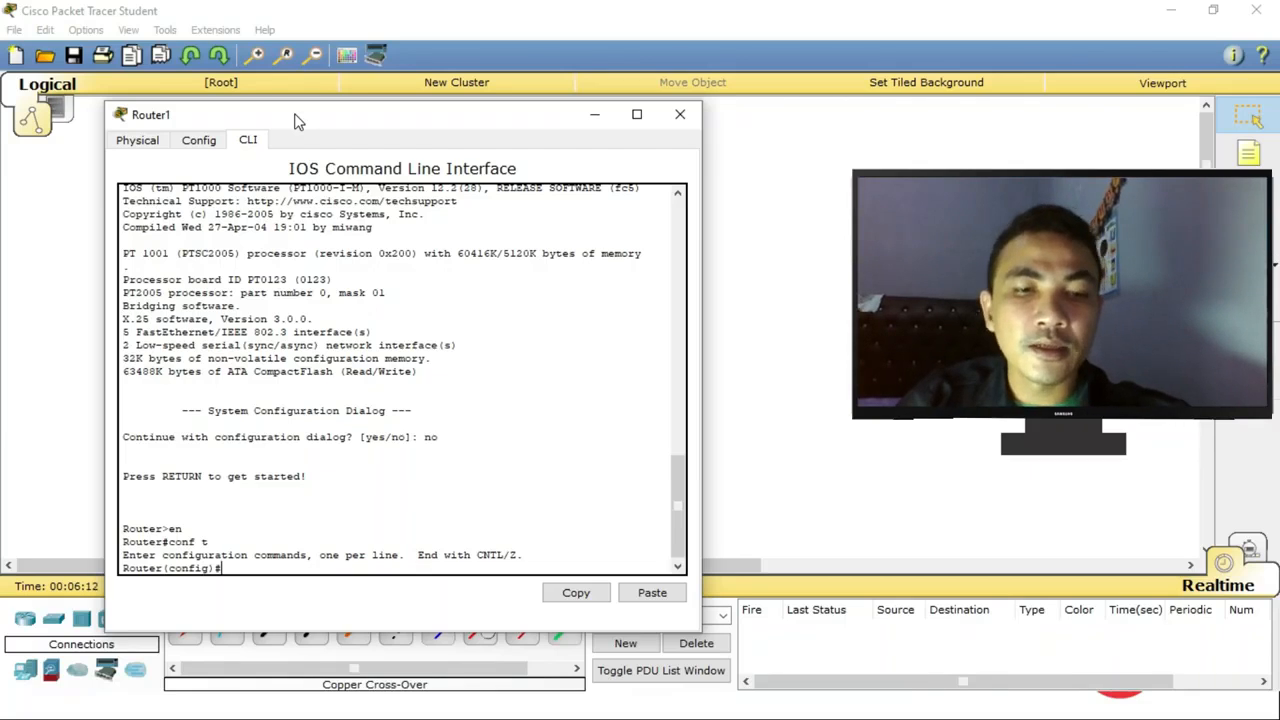
Assign IP address 20.20.20.2 with mask 255.255.255.252 to Router1's interface f0/0.
{"action": "type", "text": "int f0"}
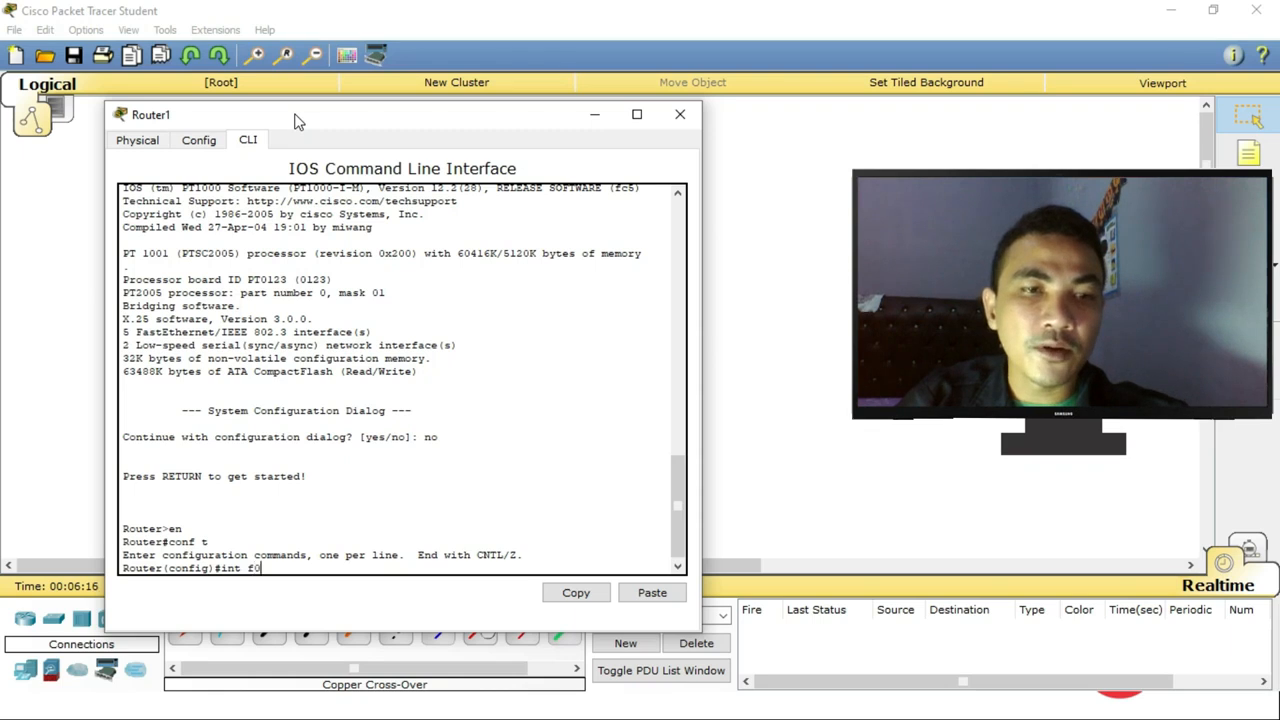
{"action": "type", "text": "/0"}
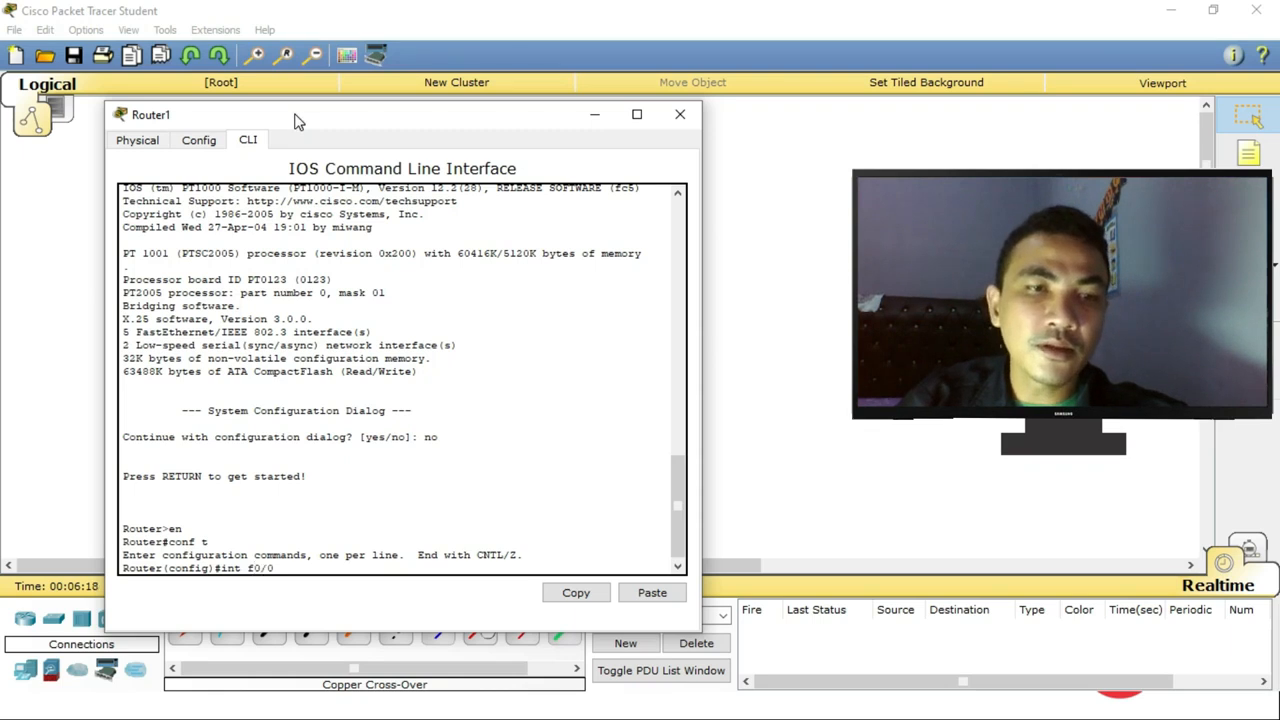
{"action": "key", "text": "Return"}
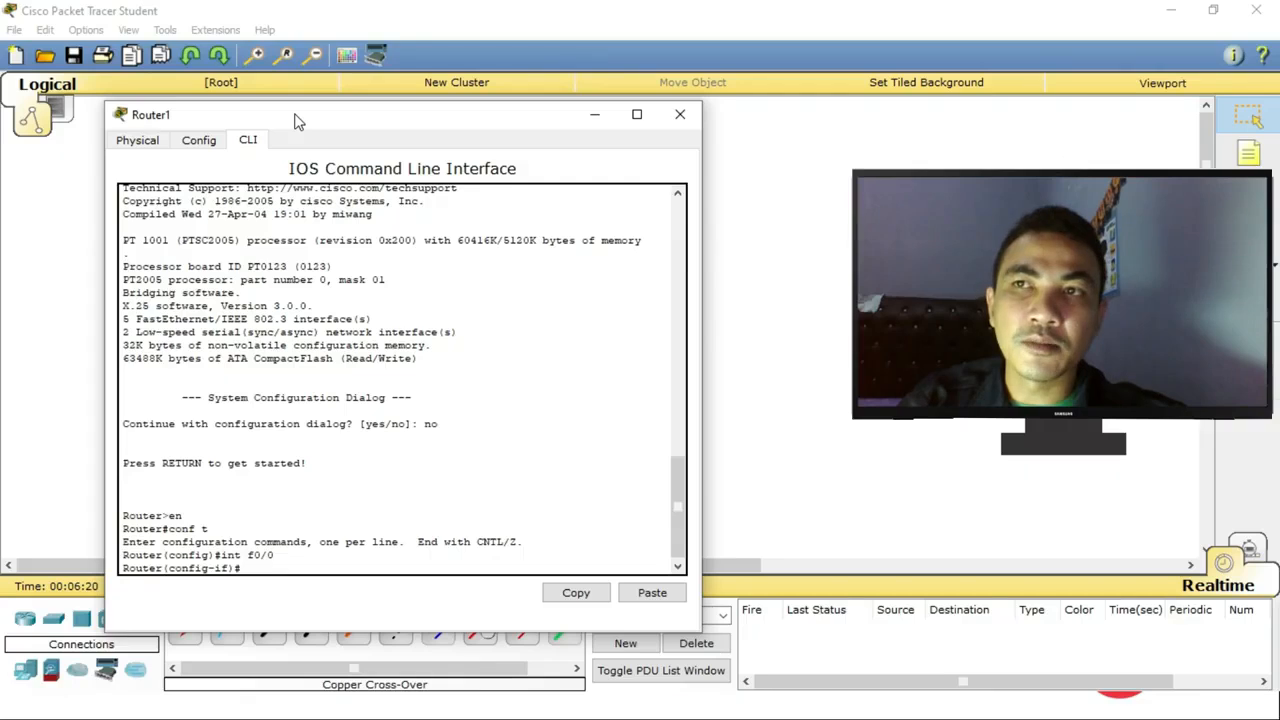
{"action": "type", "text": "ip a"}
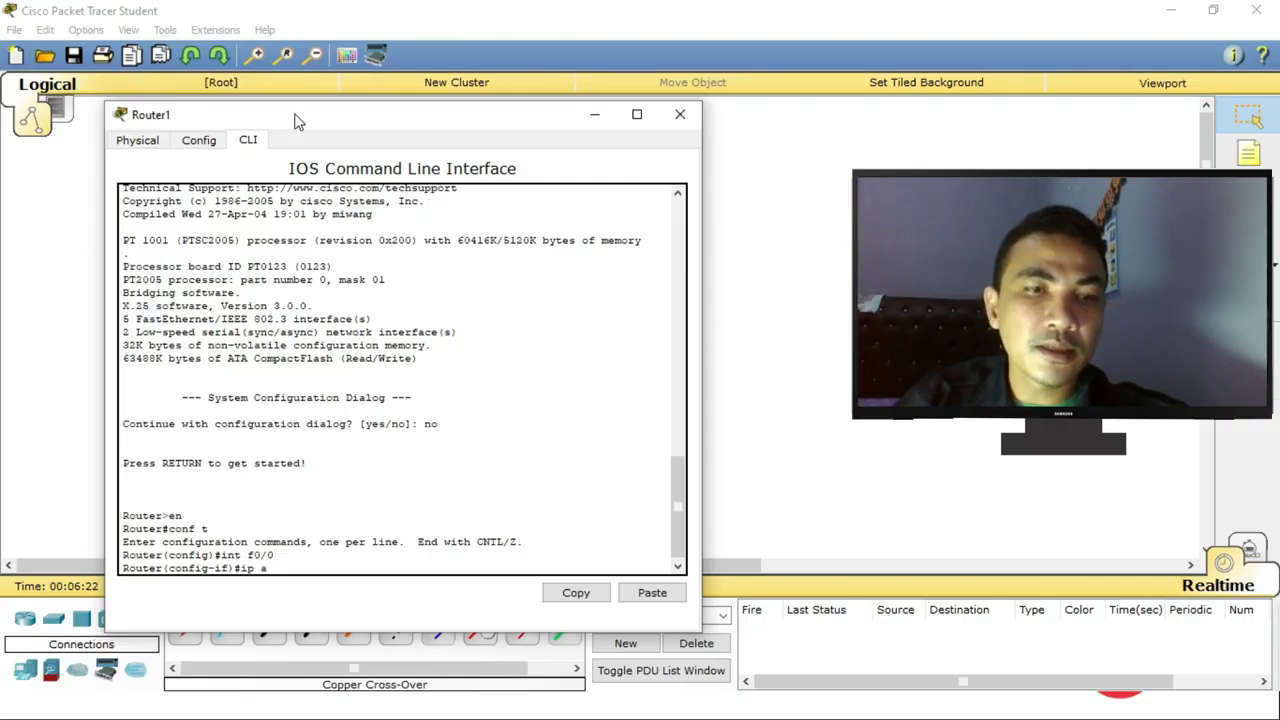
{"action": "type", "text": "ddress 20.20.20.2"}
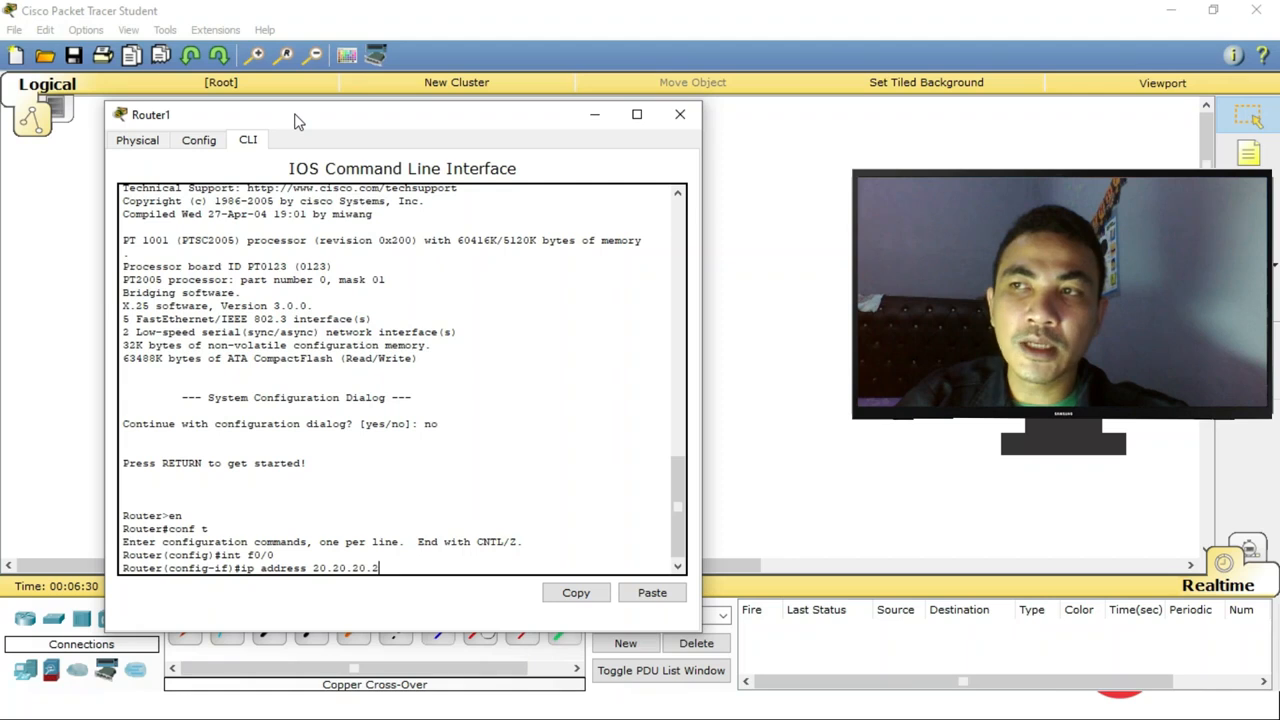
{"action": "type", "text": "55.255"}
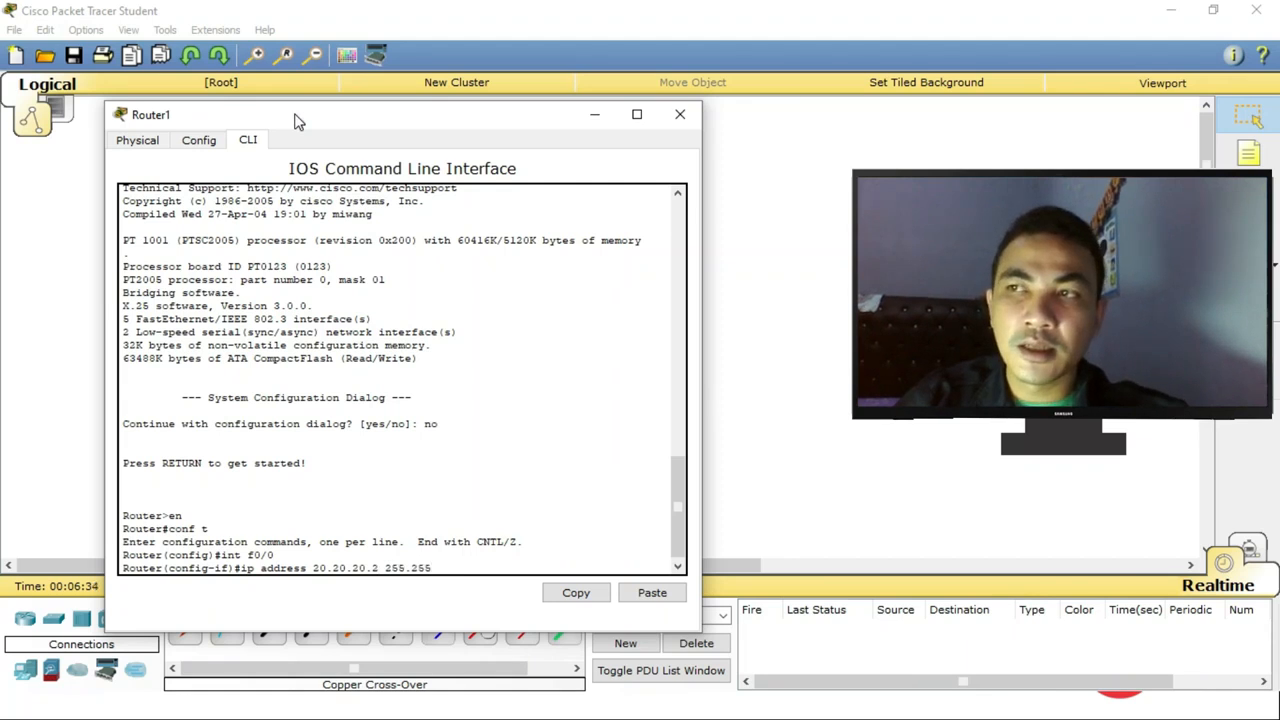
{"action": "type", "text": ".255.252"}
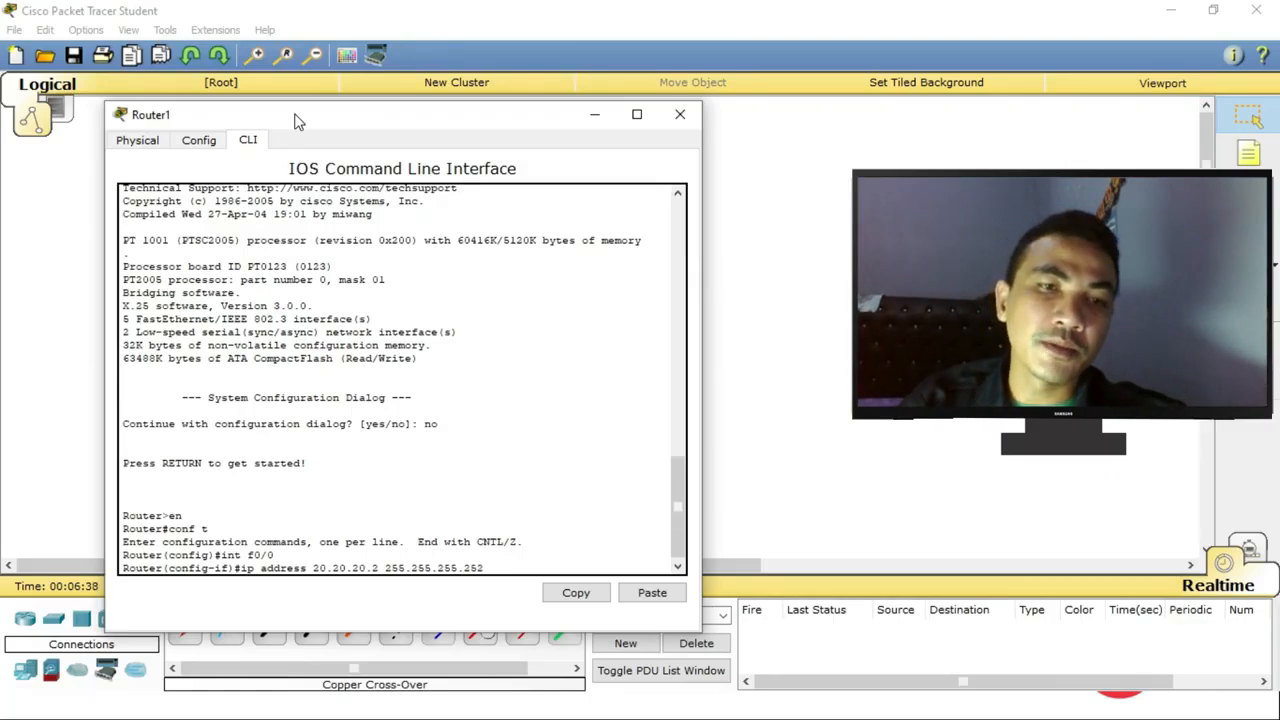
{"action": "key", "text": "Return"}
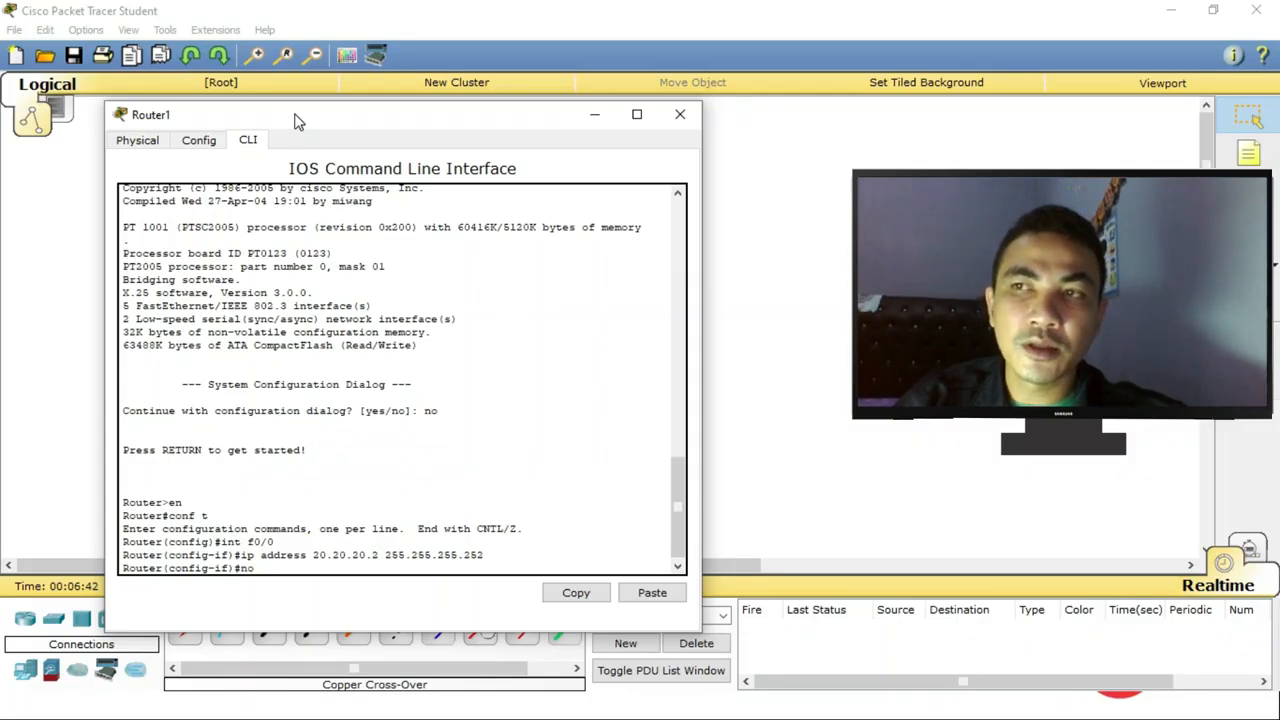
Enable Router1's interface f0/0 with no shut and exit to global configuration mode.
{"action": "type", "text": "no shut"}
{"action": "key", "text": "Return"}
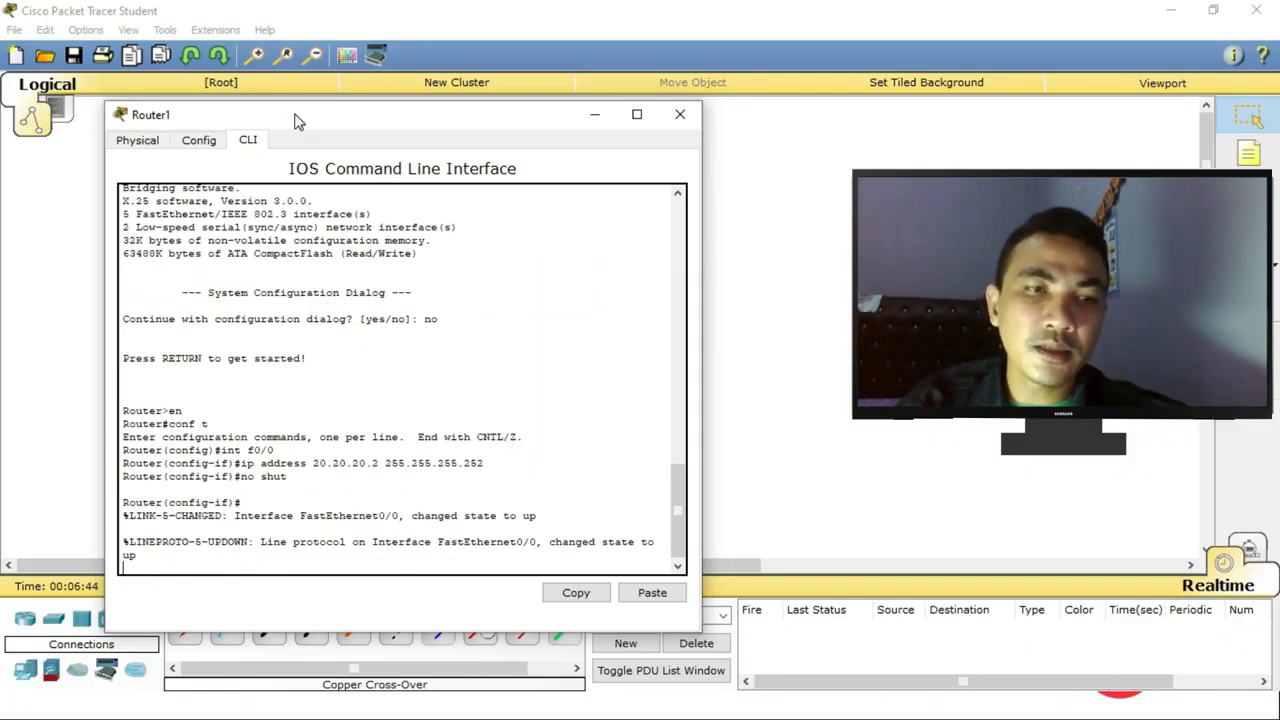
{"action": "key", "text": "Return"}
{"action": "type", "text": "ex"}
{"action": "key", "text": "Return"}
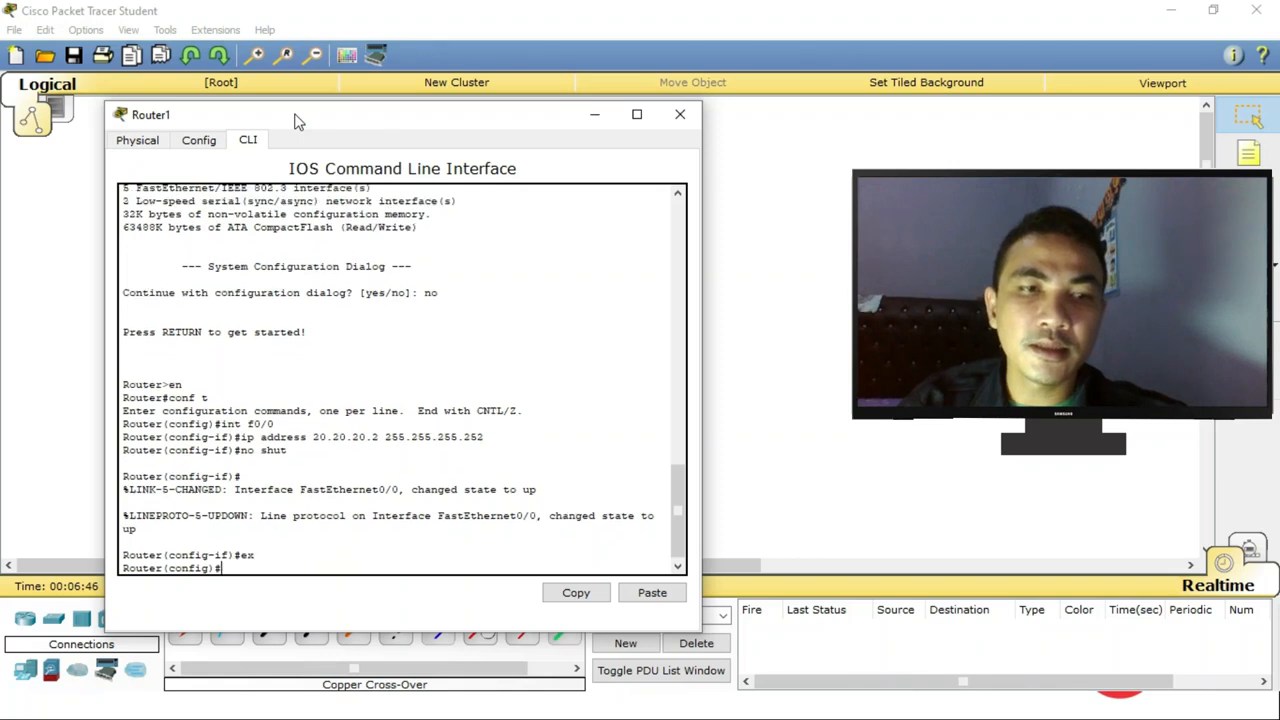
Assign IP address 20.20.20.5 with mask 255.255.255.252 to Router1's interface f1/0.
{"action": "type", "text": "i"}
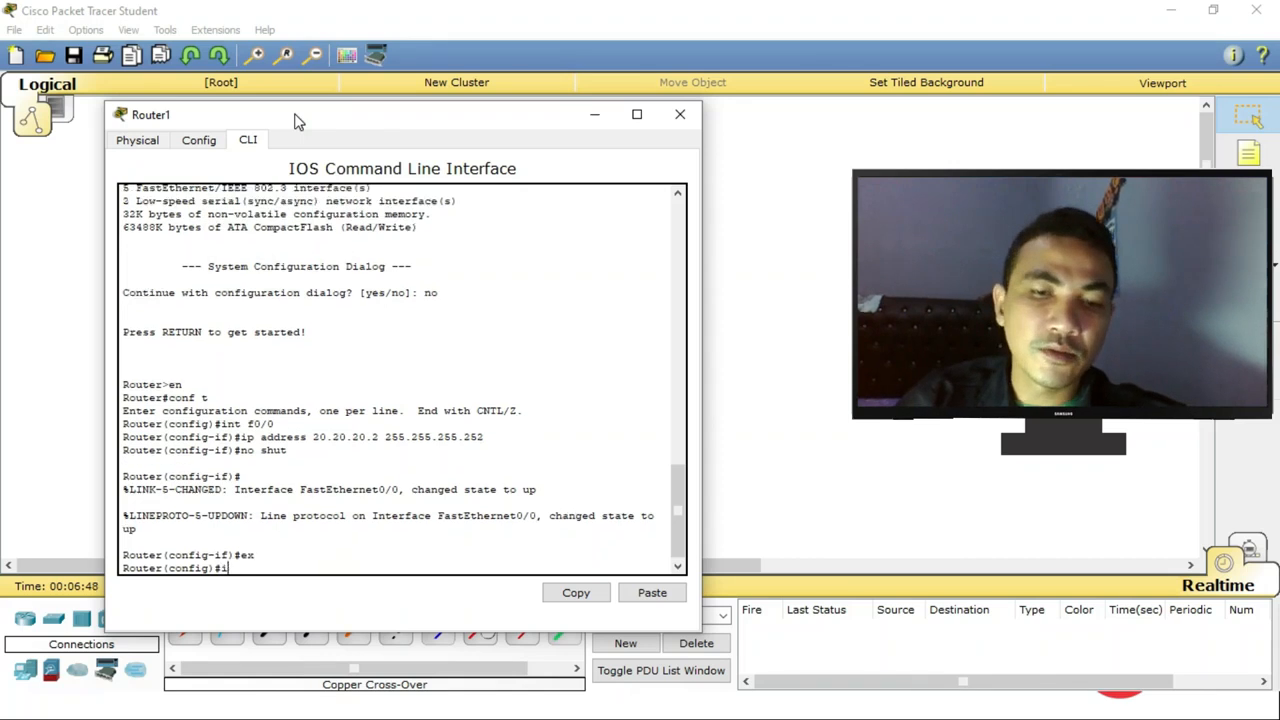
{"action": "type", "text": "nt"}
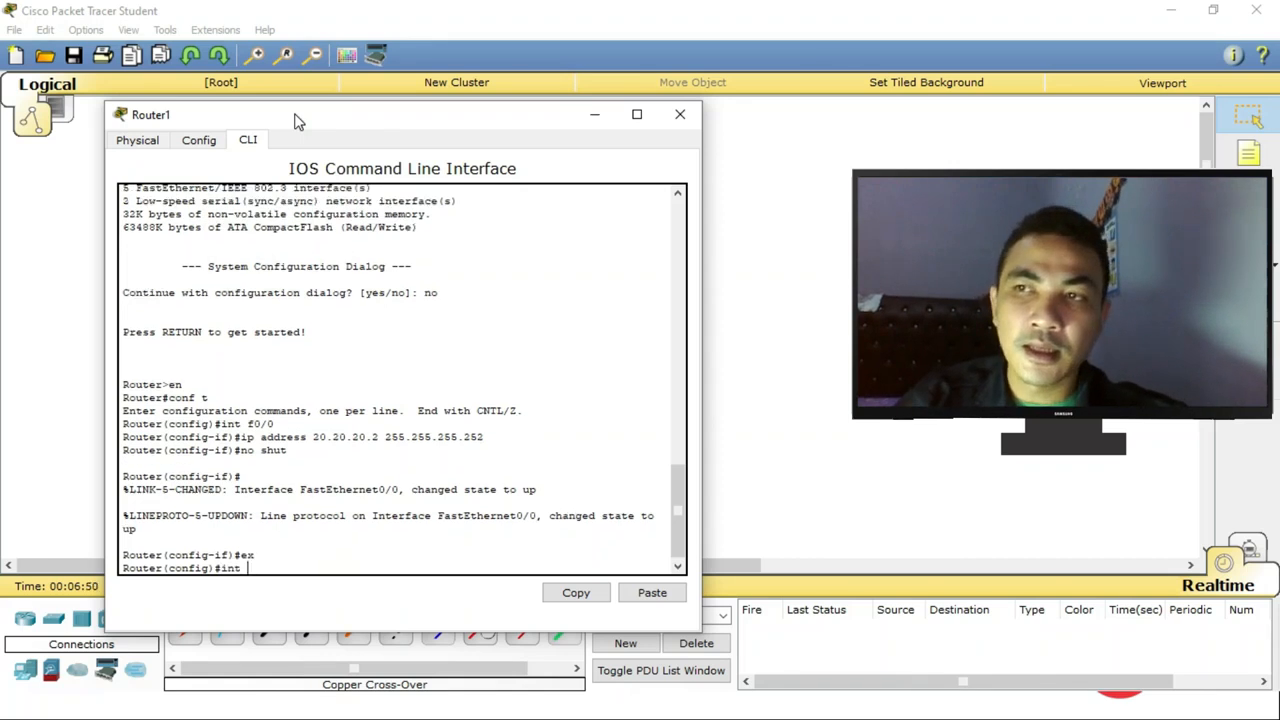
{"action": "type", "text": " f1"}
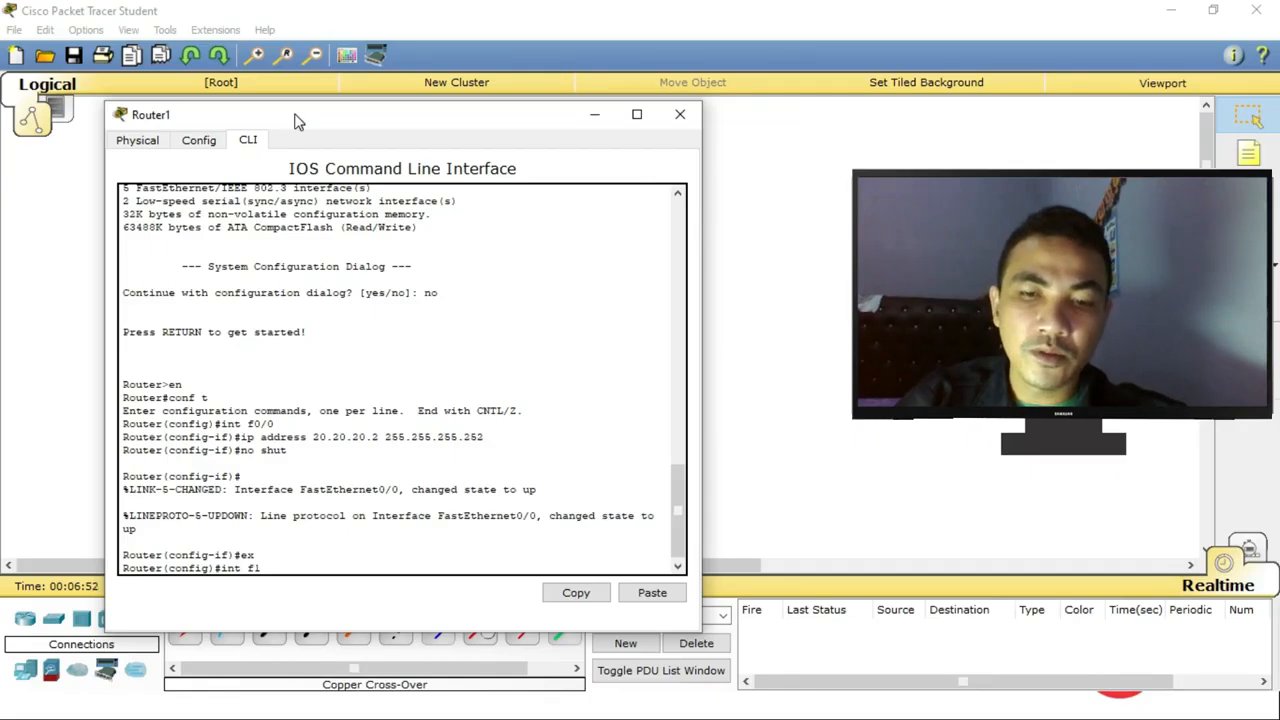
{"action": "type", "text": "/0"}
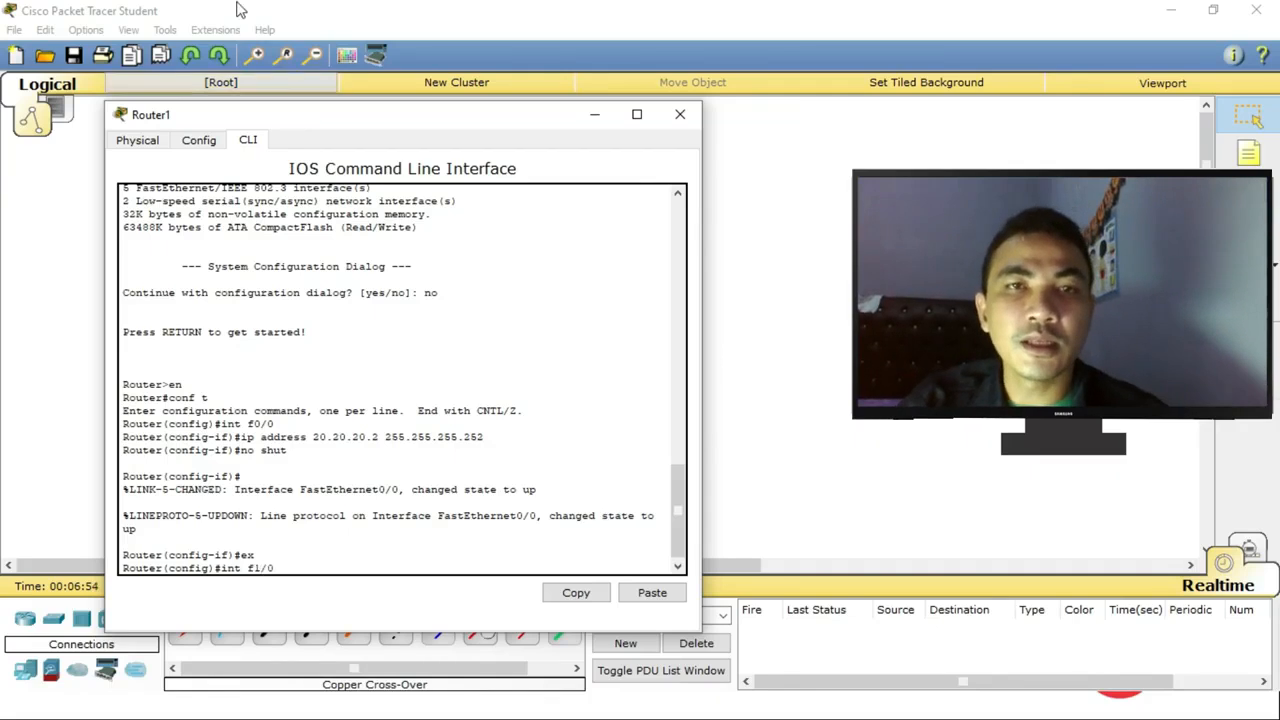
{"action": "left_click_drag", "start_coordinate": [329, 114], "coordinate": [685, 279]}
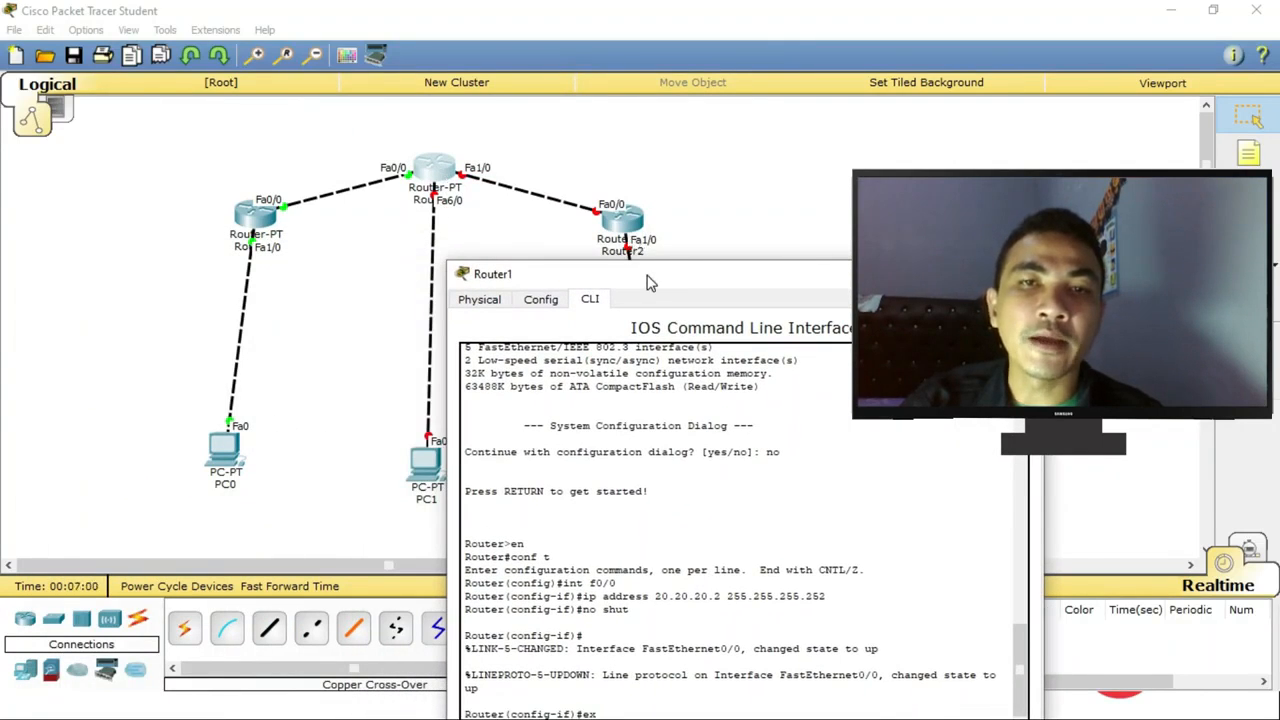
{"action": "left_click_drag", "start_coordinate": [646, 275], "coordinate": [366, 174]}
{"action": "key", "text": "Return"}
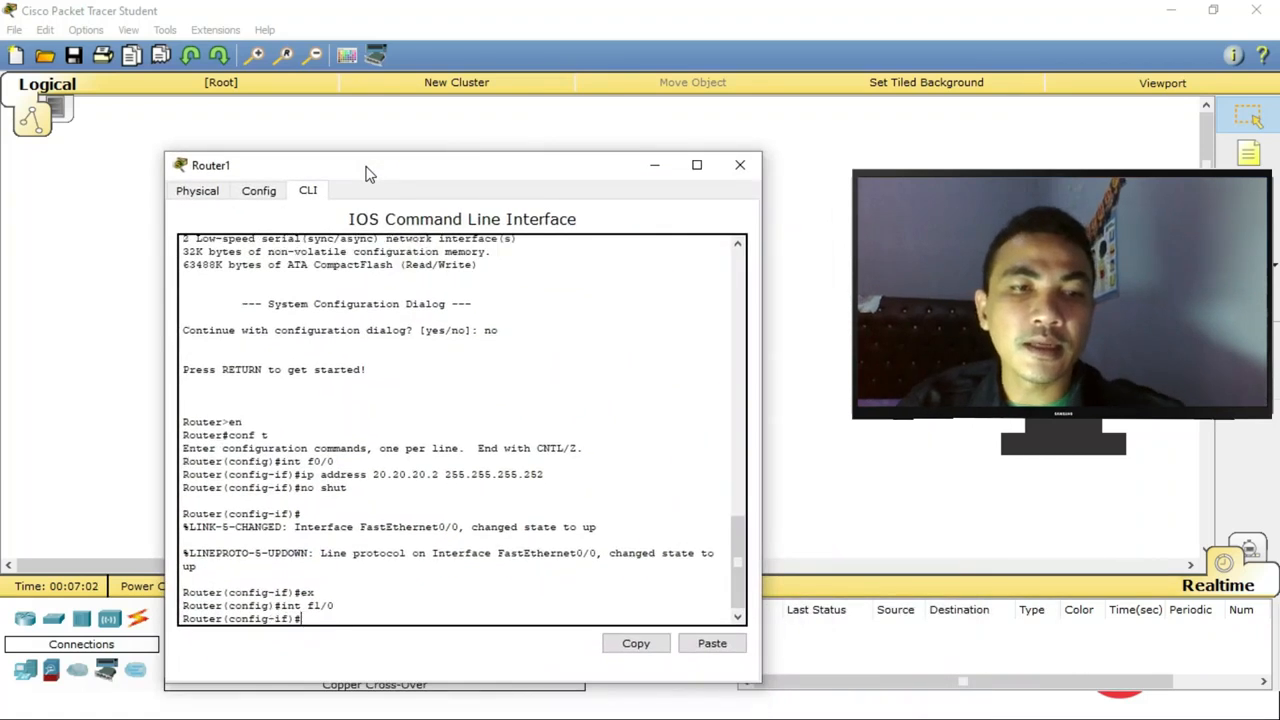
{"action": "type", "text": "ip "}
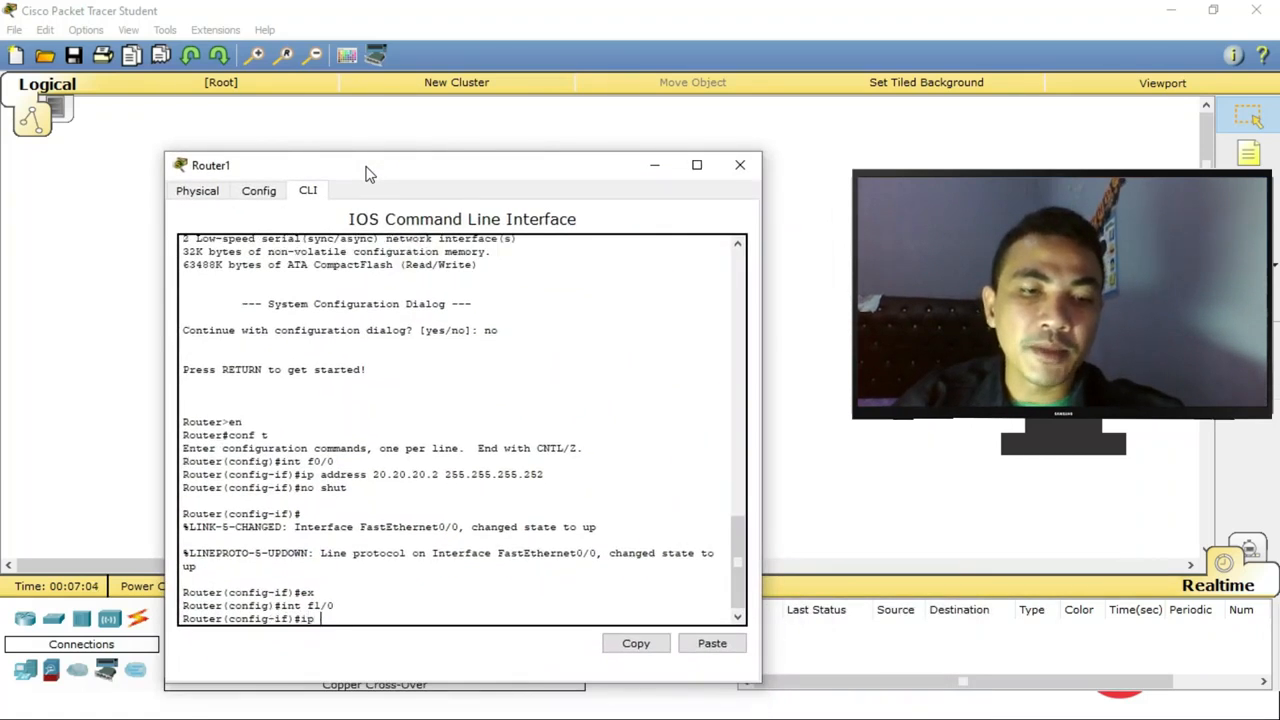
{"action": "type", "text": "address 2"}
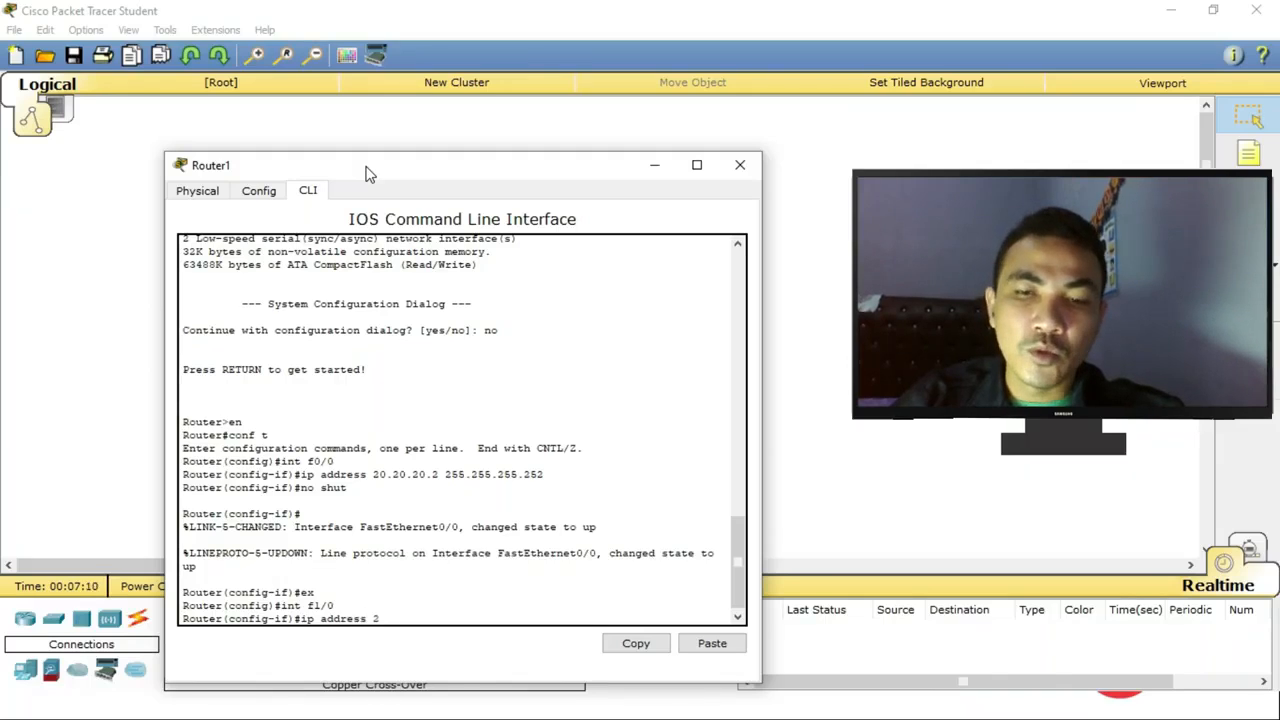
{"action": "type", "text": "0.20.20."}
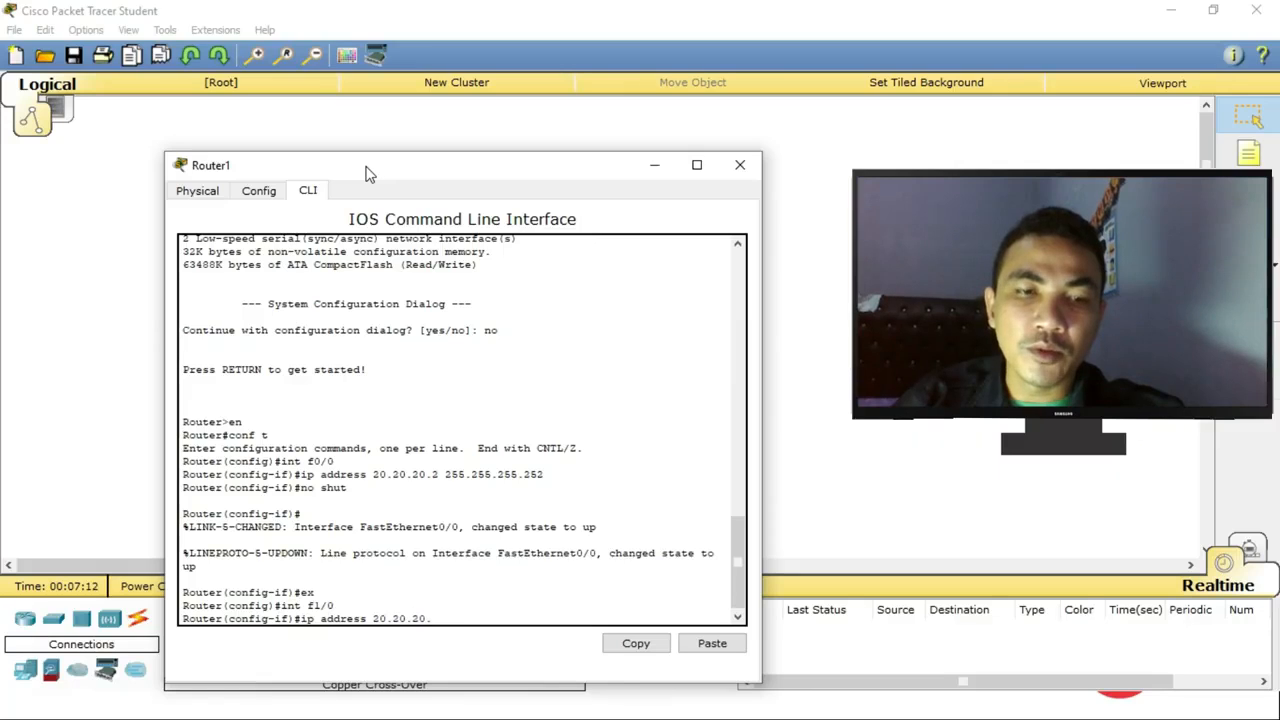
{"action": "type", "text": "5"}
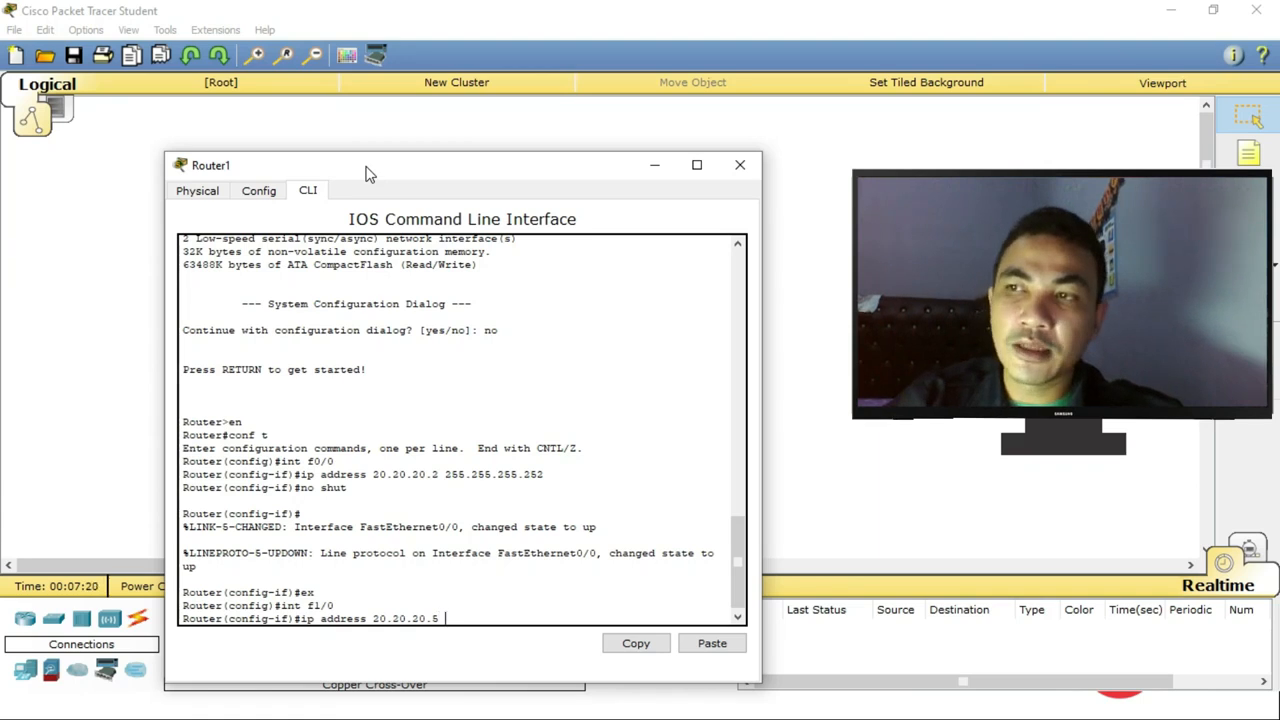
{"action": "type", "text": "255.255"}
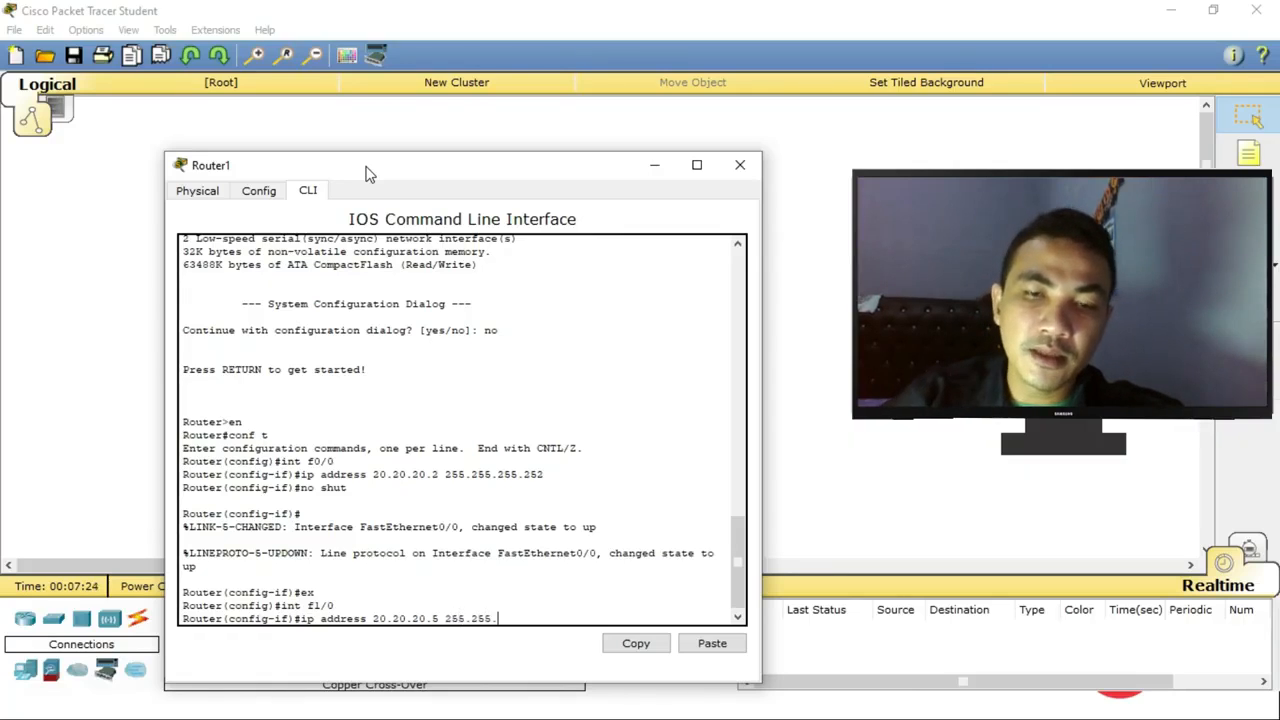
{"action": "type", "text": ".255."}
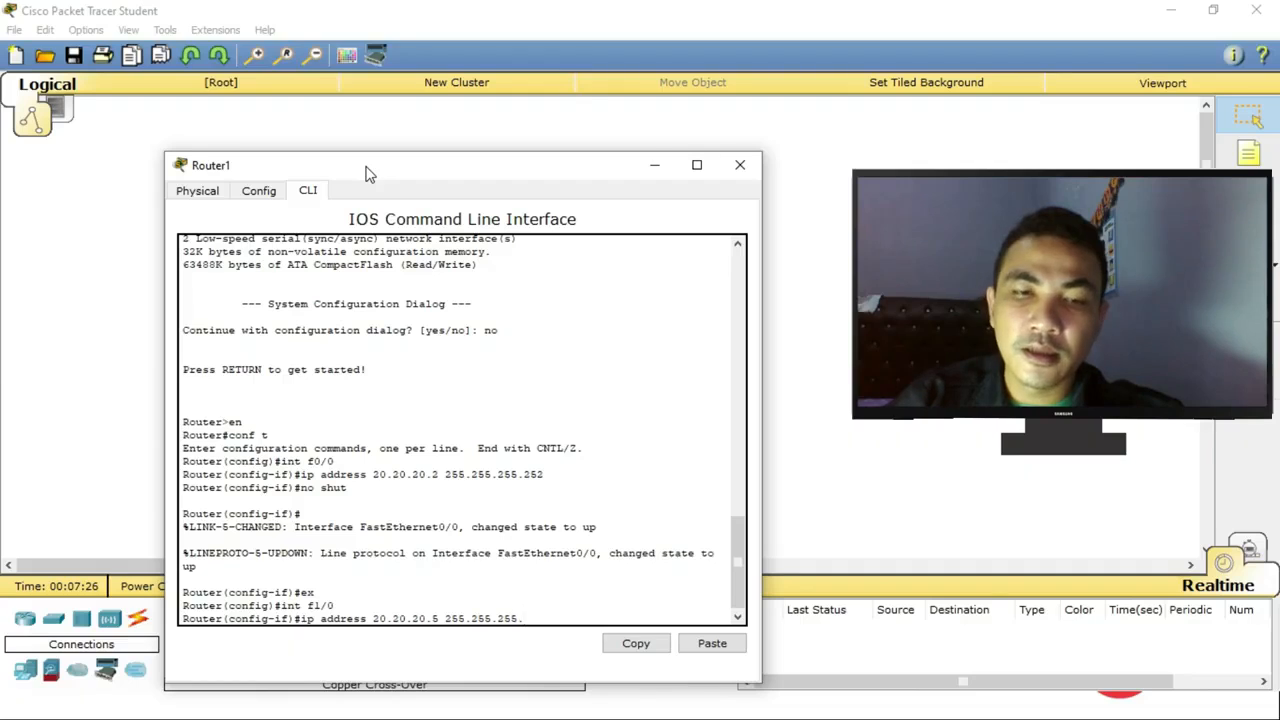
{"action": "type", "text": "252"}
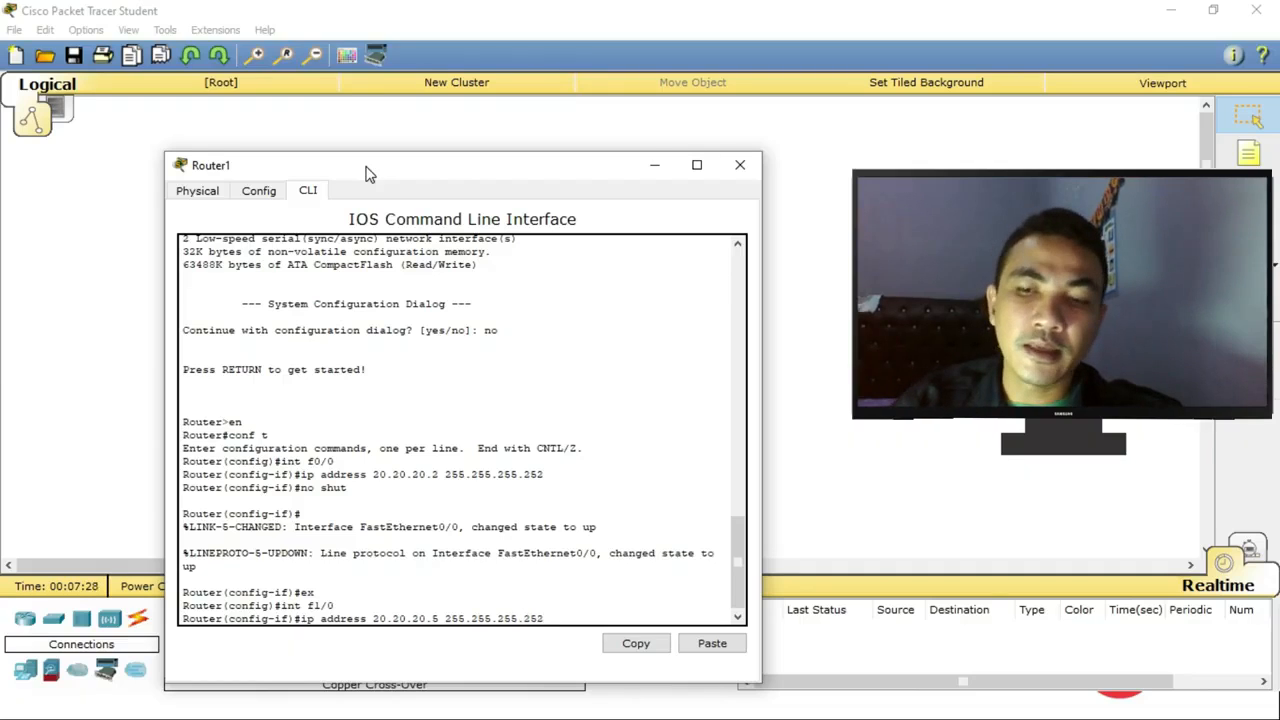
{"action": "key", "text": "Return"}
Enable Router1's interface f1/0 with no shut.
{"action": "type", "text": "no sh"}
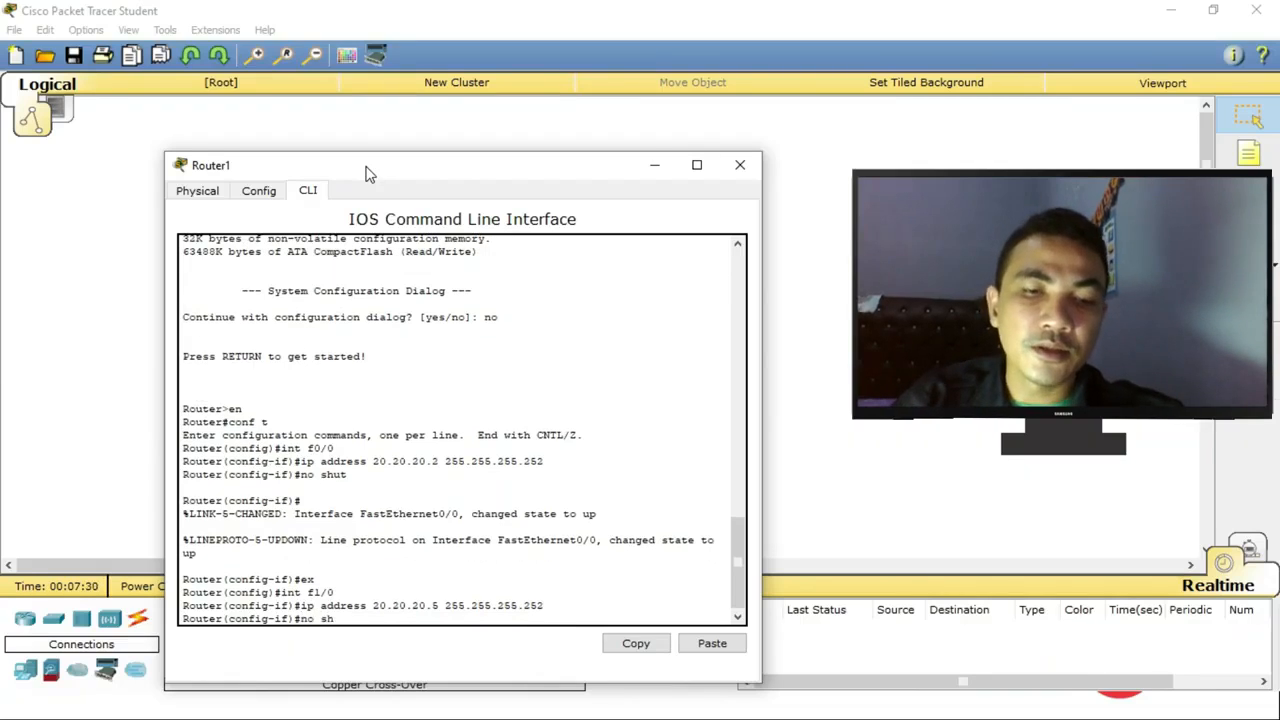
{"action": "type", "text": "ut"}
{"action": "key", "text": "Return"}
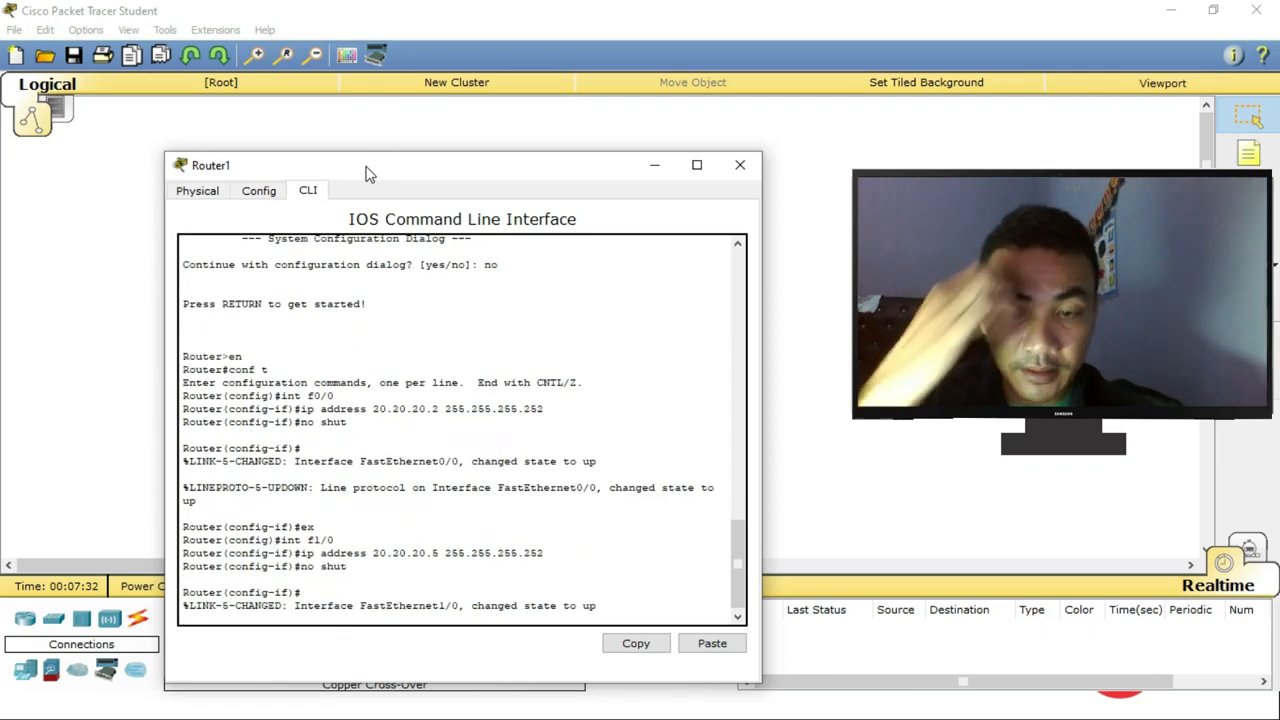
Exit Router1's f1/0 interface configuration back to global configuration mode.
{"action": "key", "text": "Return"}
{"action": "type", "text": "er(config-if)#e"}
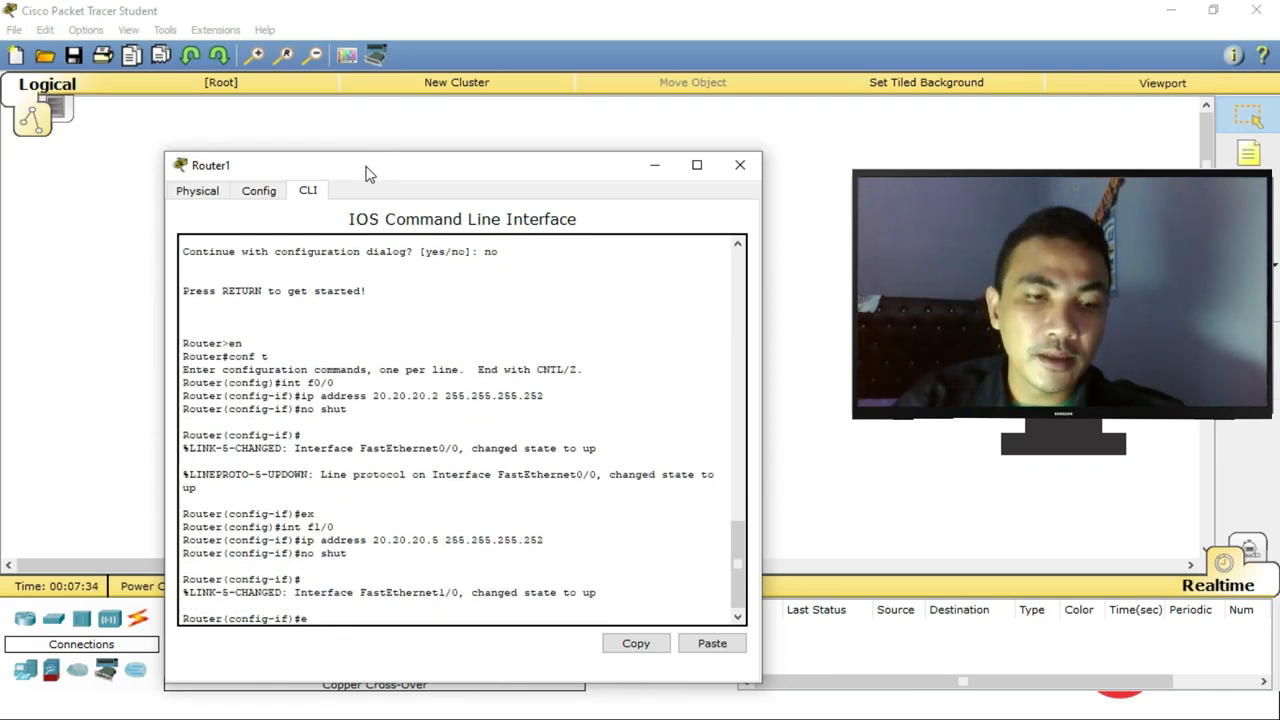
{"action": "type", "text": "x"}
{"action": "key", "text": "Return"}
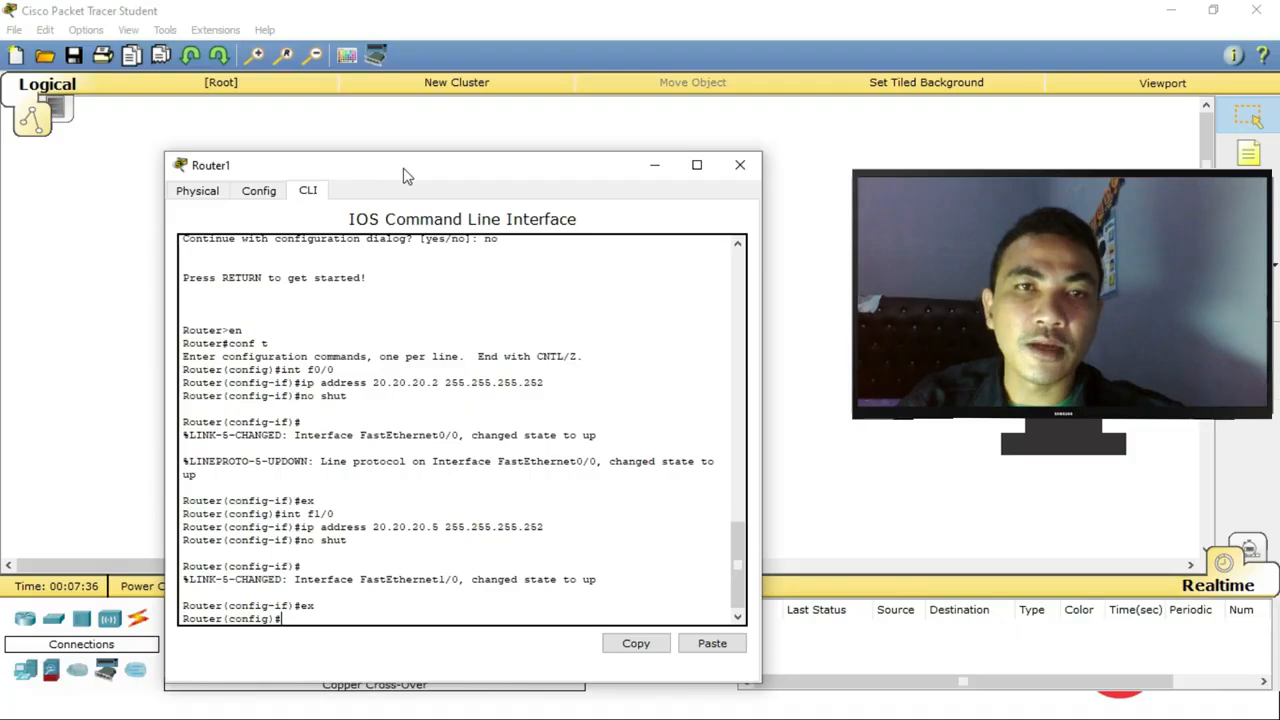
Check which Router1 port connects to PC1 and enter configuration mode for interface f6/0.
{"action": "left_click_drag", "start_coordinate": [400, 166], "coordinate": [404, 385]}
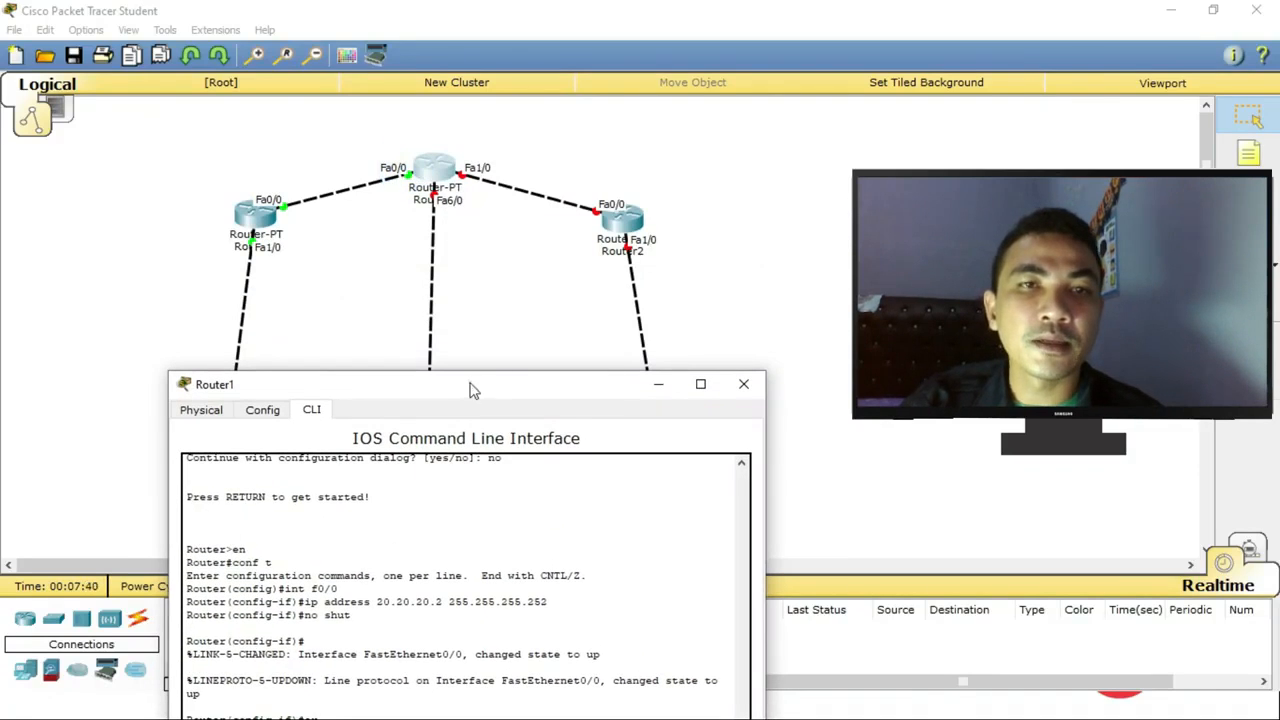
{"action": "left_click_drag", "start_coordinate": [474, 389], "coordinate": [781, 194]}
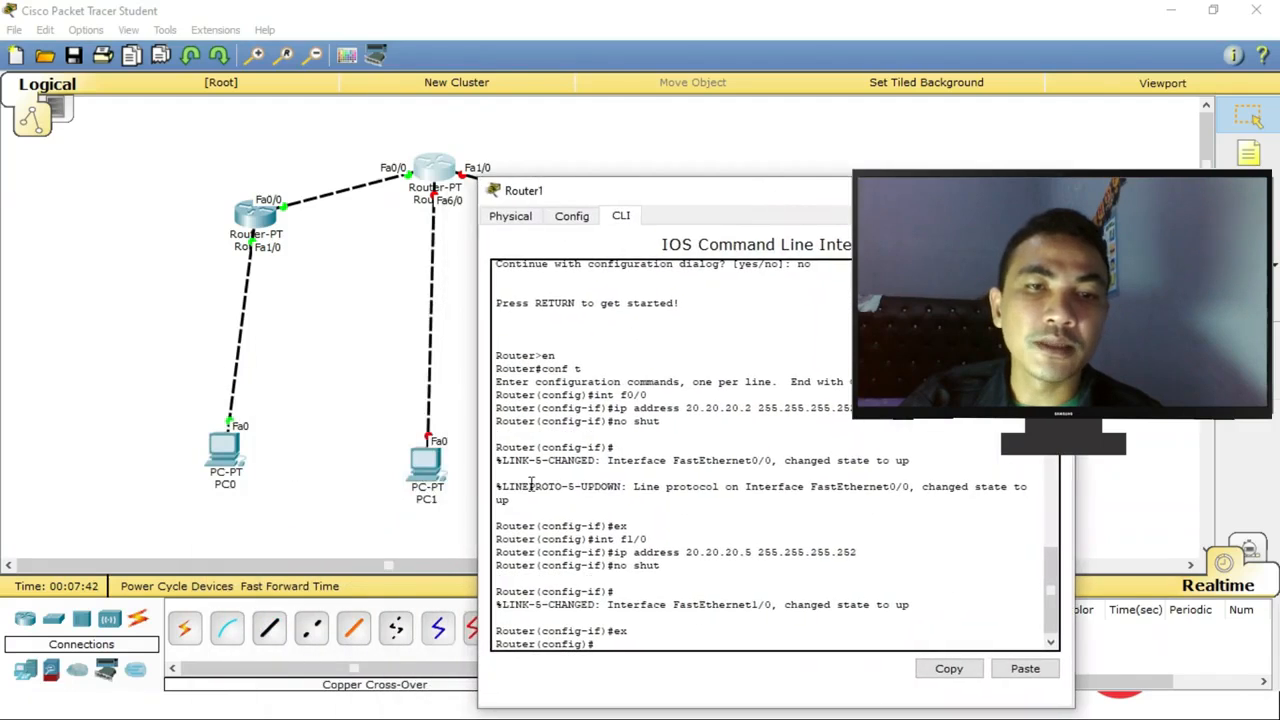
{"action": "left_click_drag", "start_coordinate": [636, 194], "coordinate": [418, 163]}
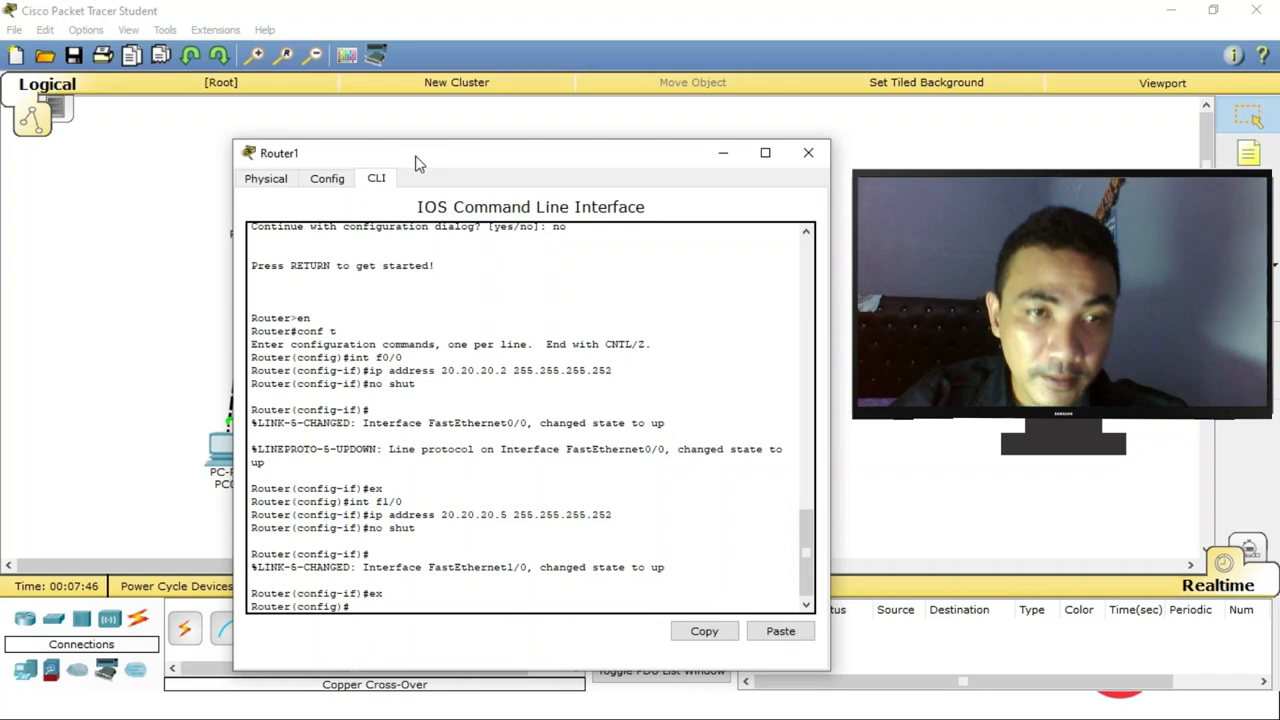
{"action": "type", "text": "int"}
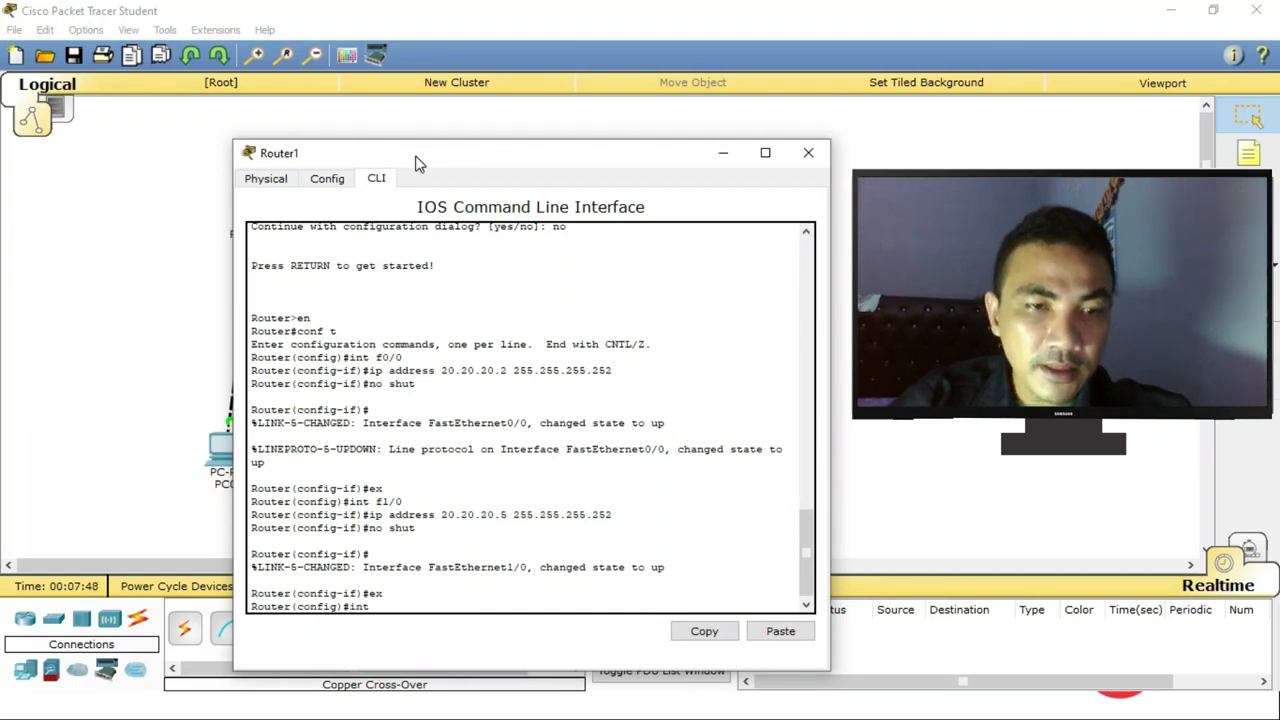
{"action": "type", "text": " f0/"}
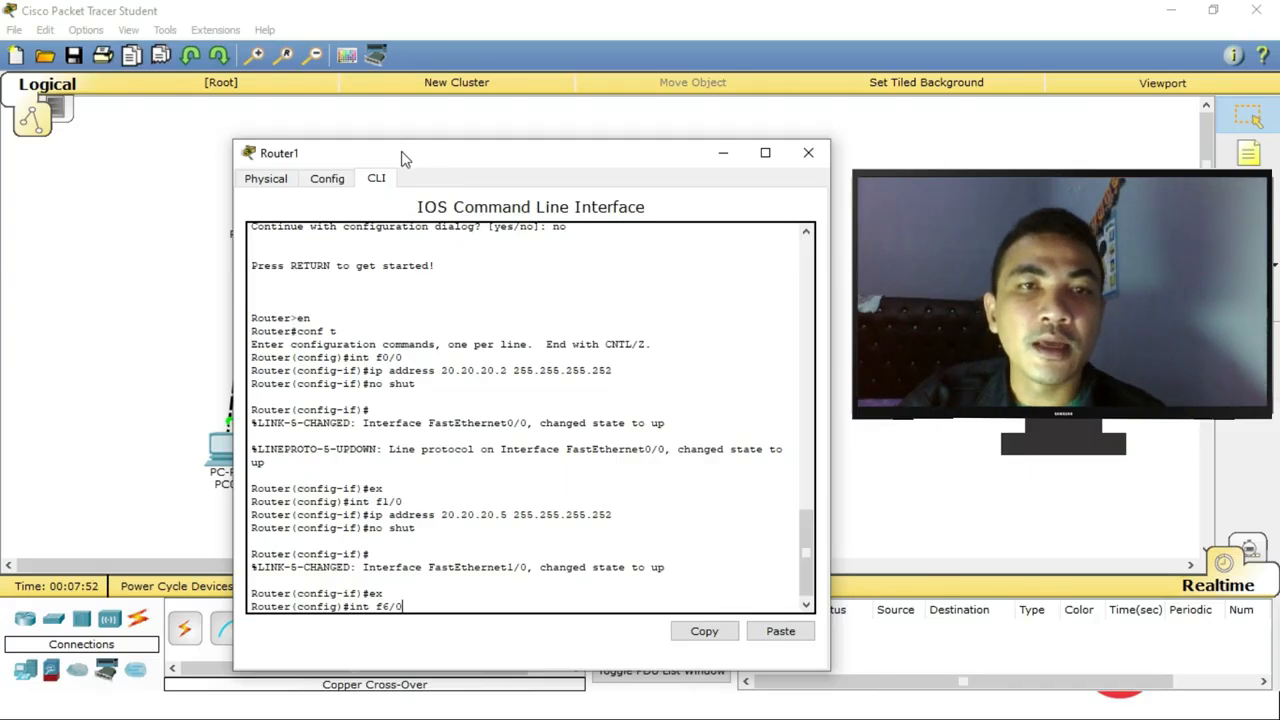
{"action": "left_click_drag", "start_coordinate": [418, 163], "coordinate": [678, 138]}
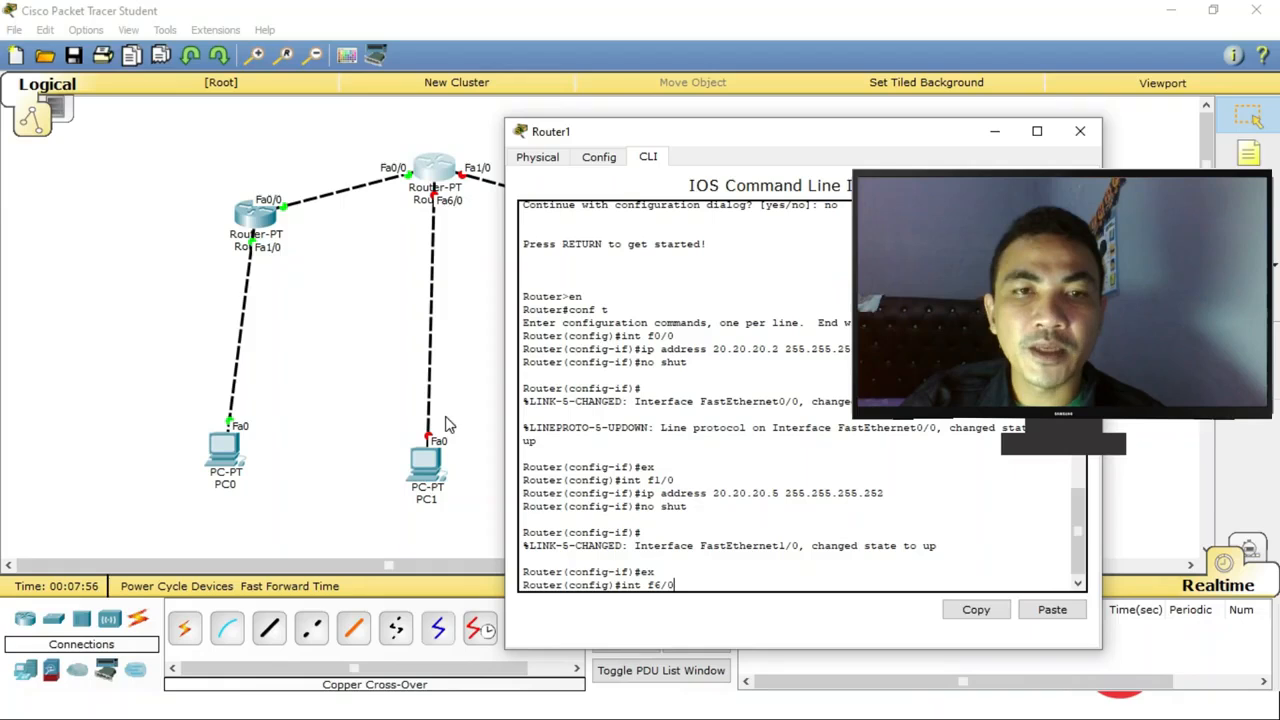
{"action": "left_click_drag", "start_coordinate": [749, 131], "coordinate": [497, 120]}
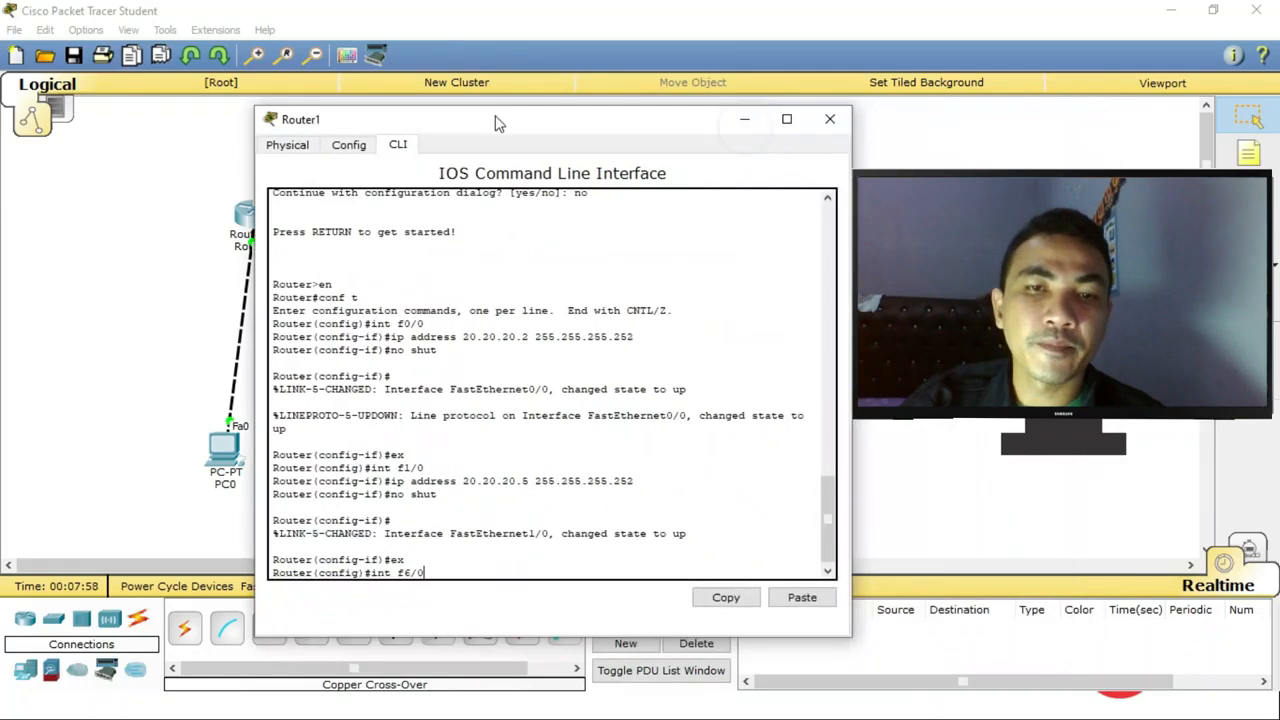
{"action": "key", "text": "Return"}
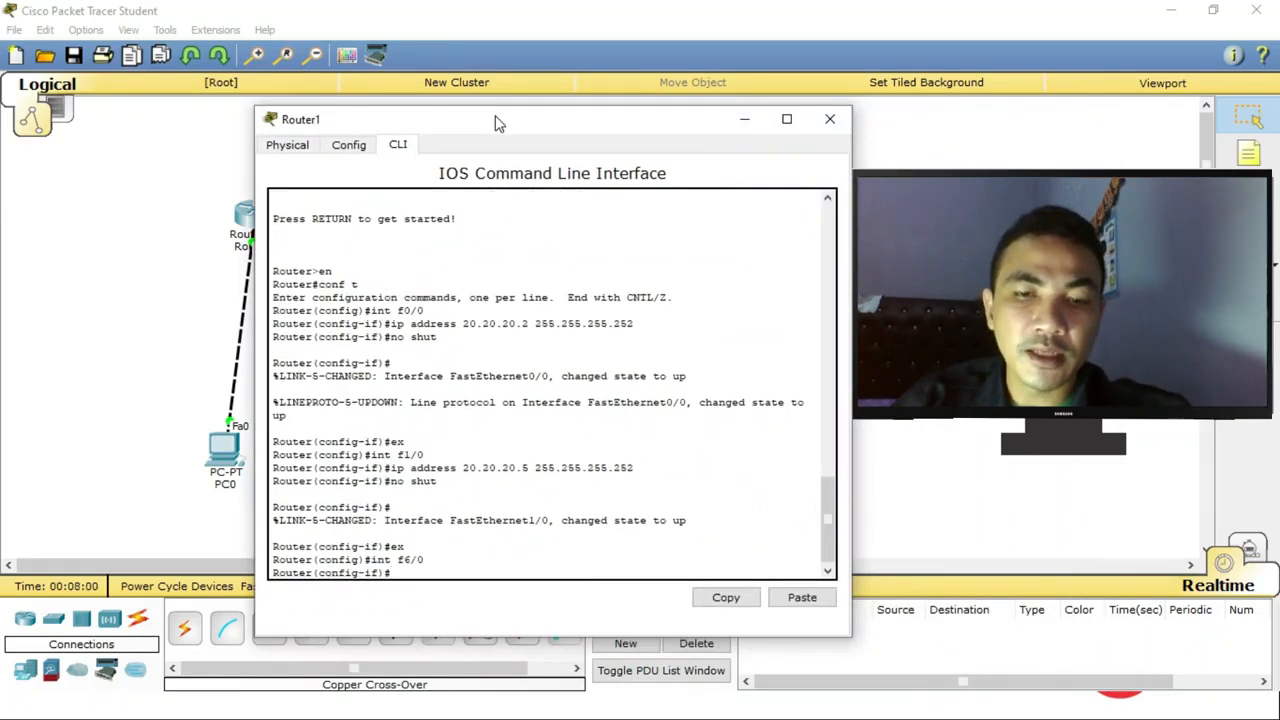
Assign IP address 192.168.12.1 with mask 255.255.255.0 to Router1's interface f6/0.
{"action": "type", "text": "ip address"}
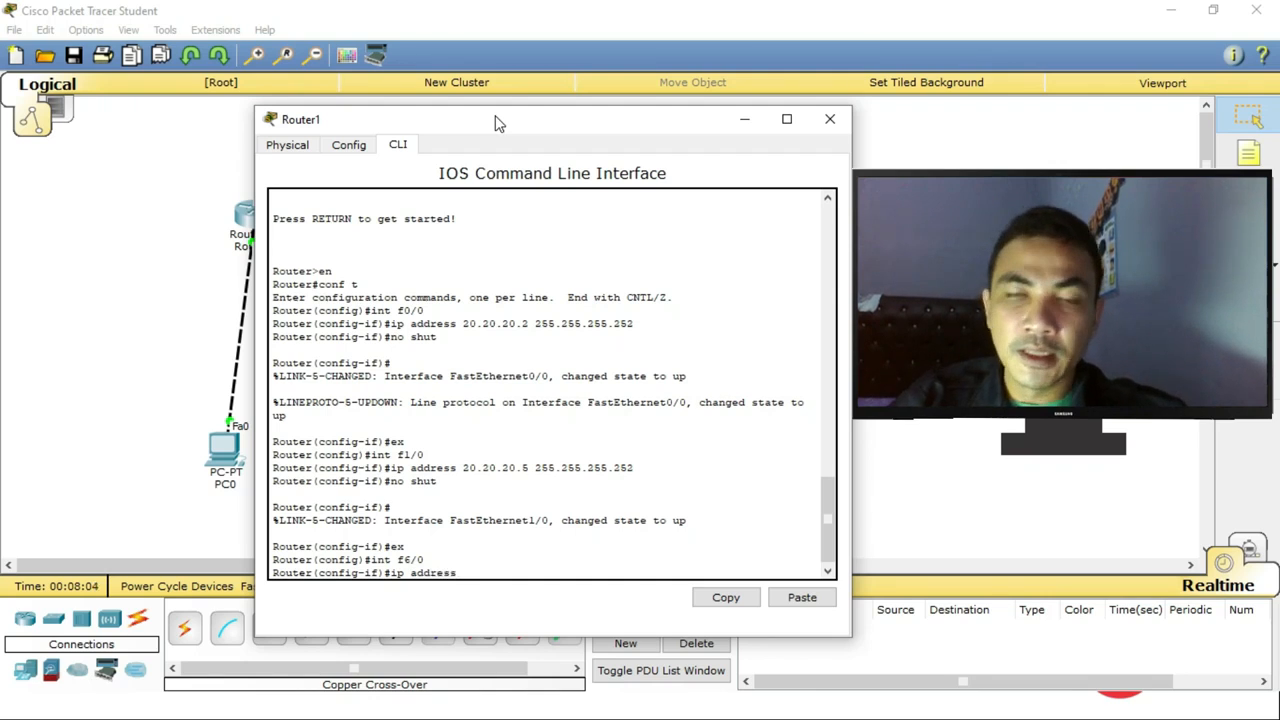
{"action": "type", "text": " 192."}
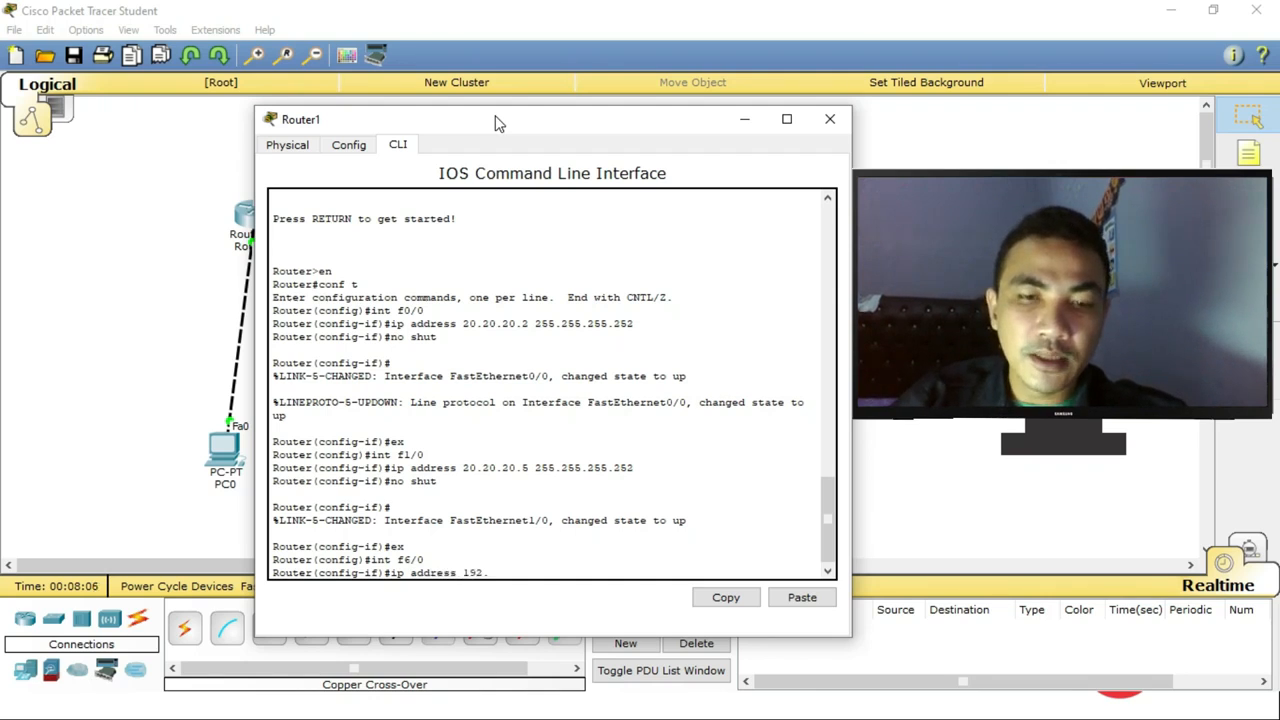
{"action": "type", "text": "168."}
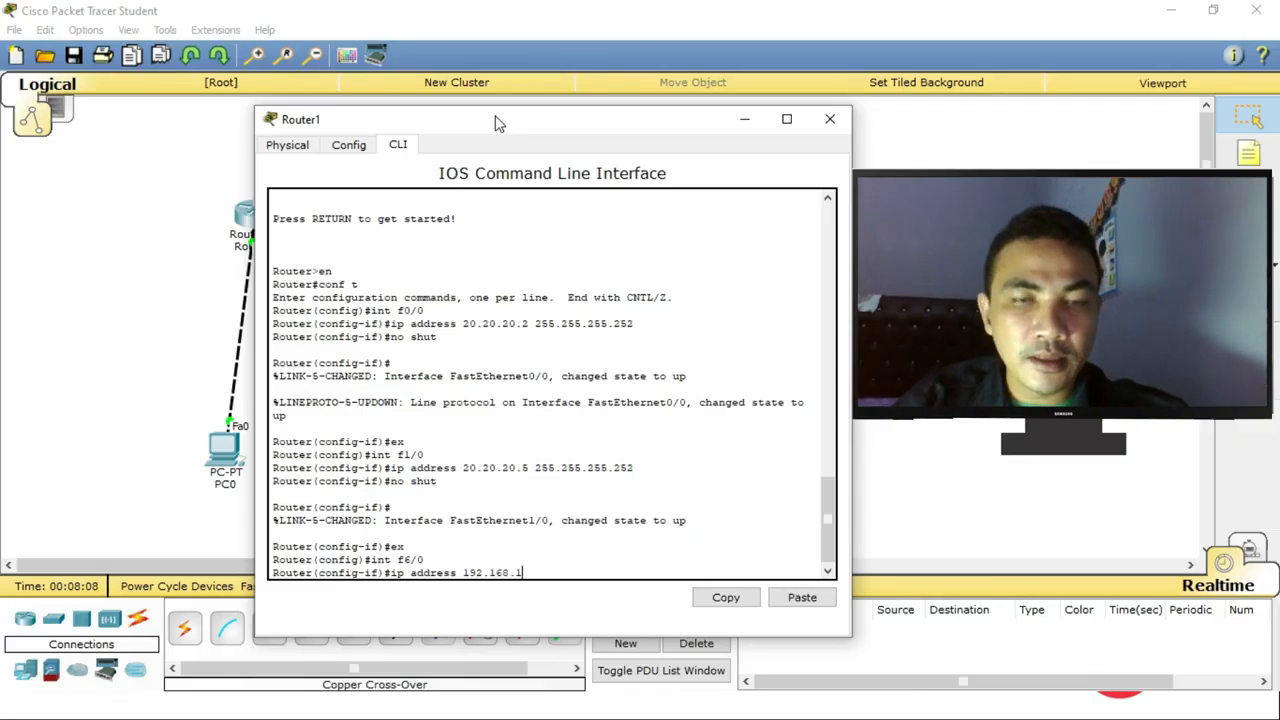
{"action": "type", "text": "12"}
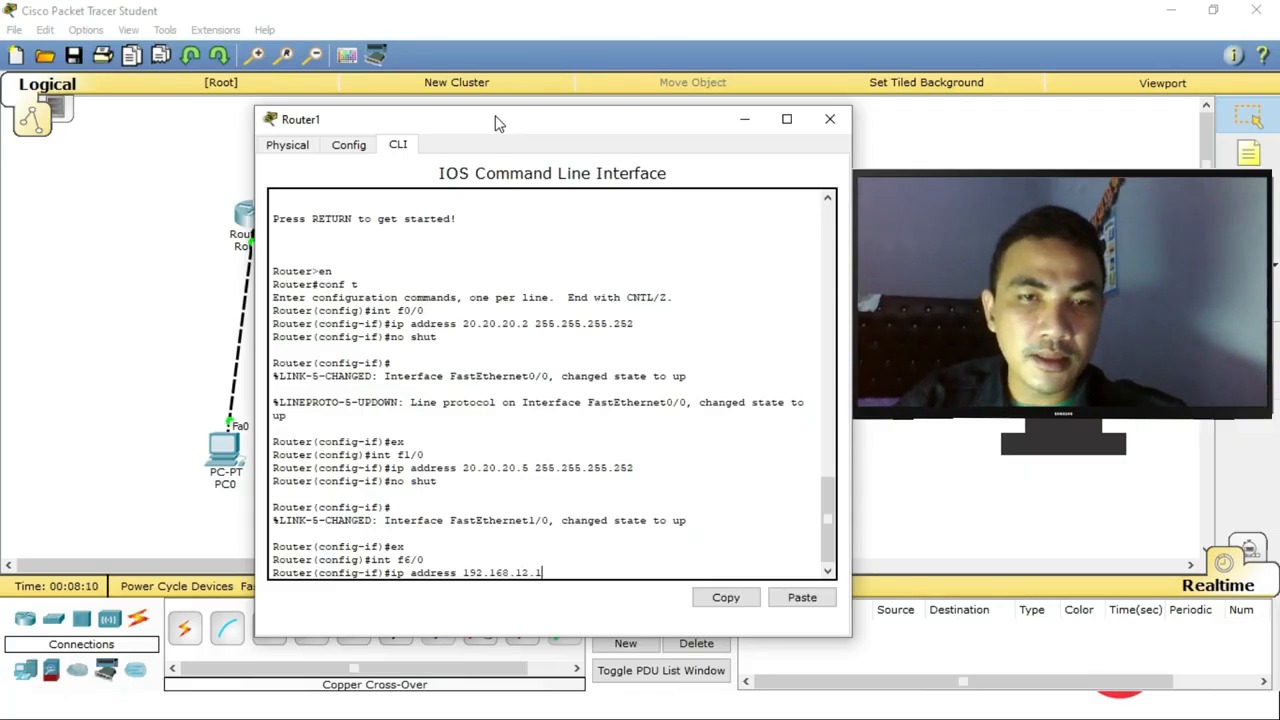
{"action": "type", "text": ".1 "}
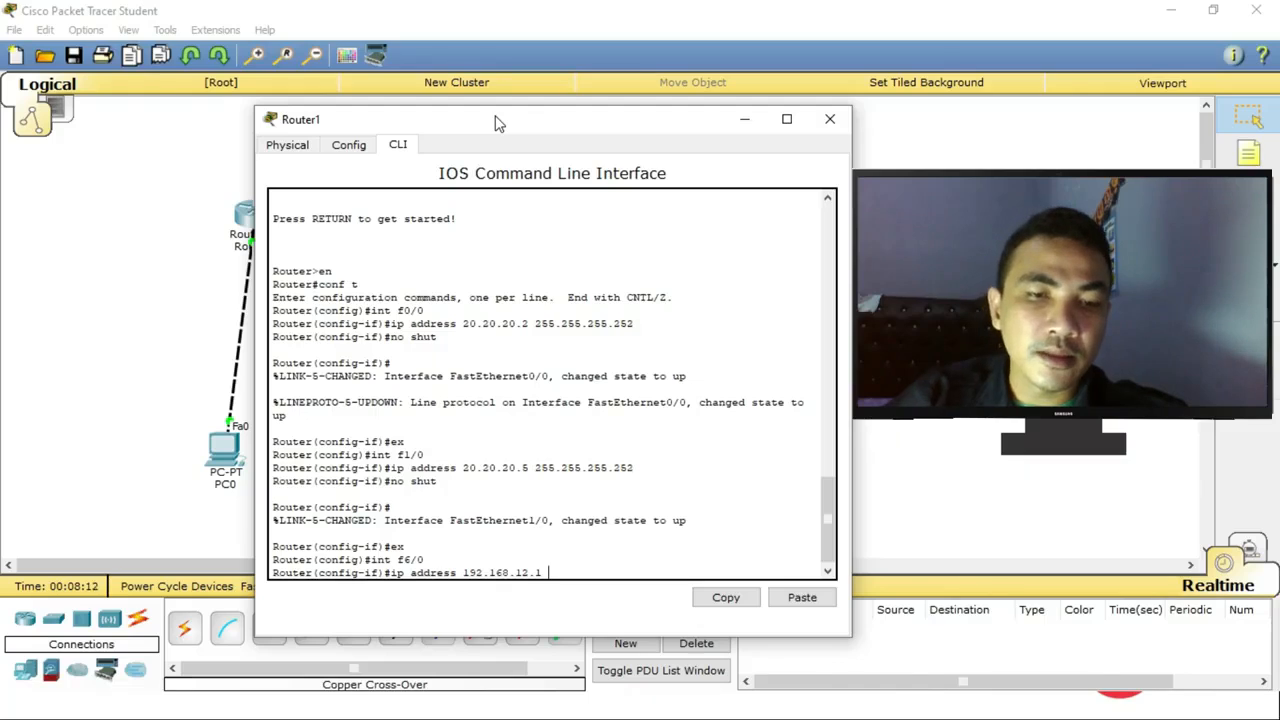
{"action": "type", "text": "255"}
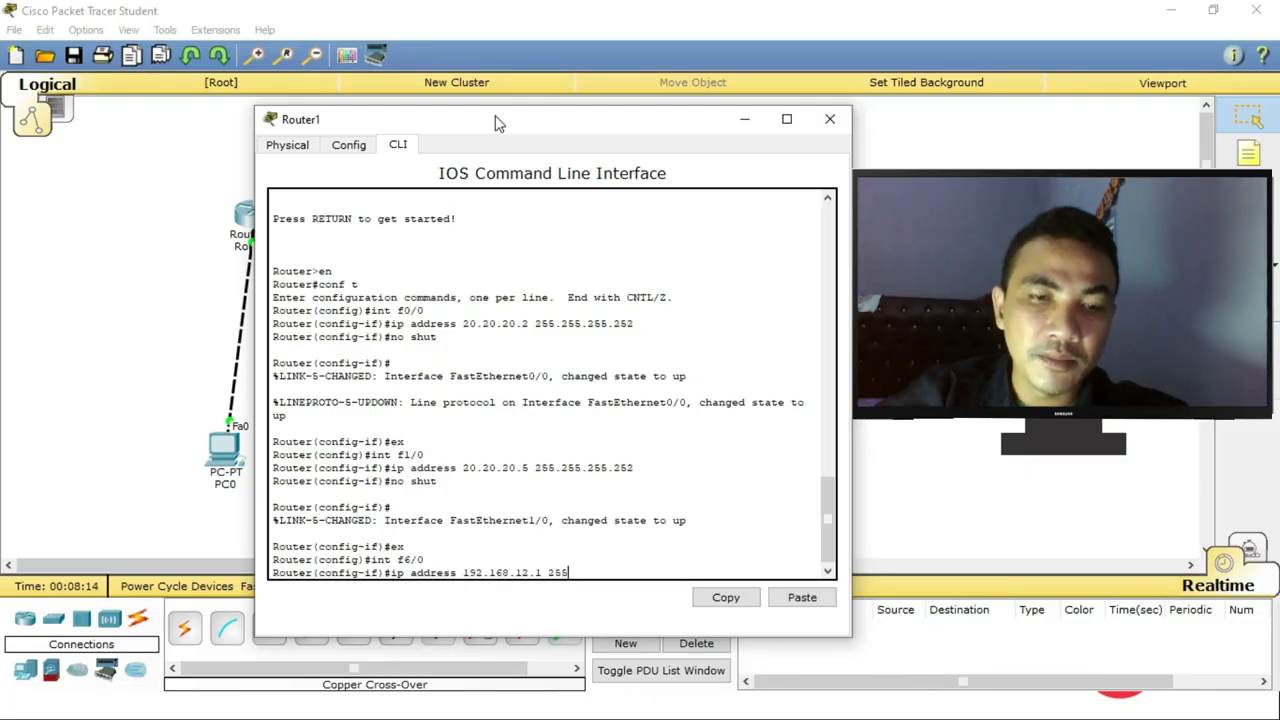
{"action": "type", "text": ".255.2"}
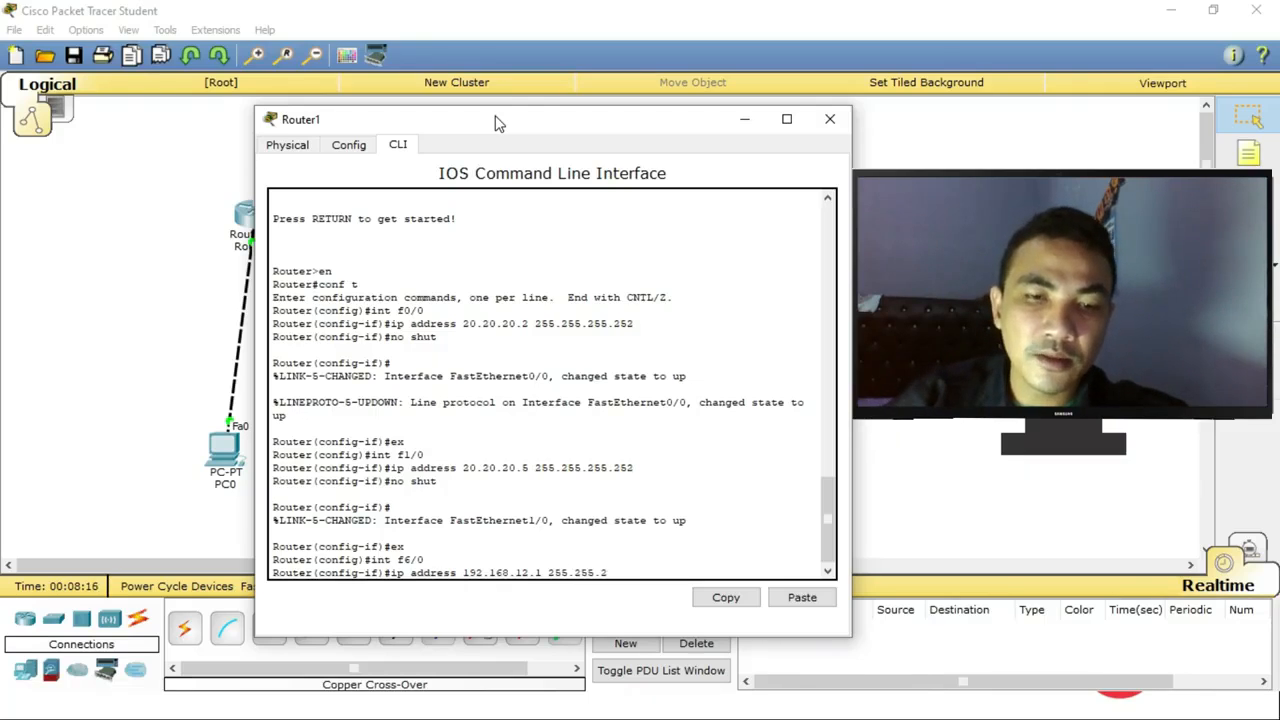
{"action": "type", "text": "55.255.0"}
{"action": "key", "text": "Return"}
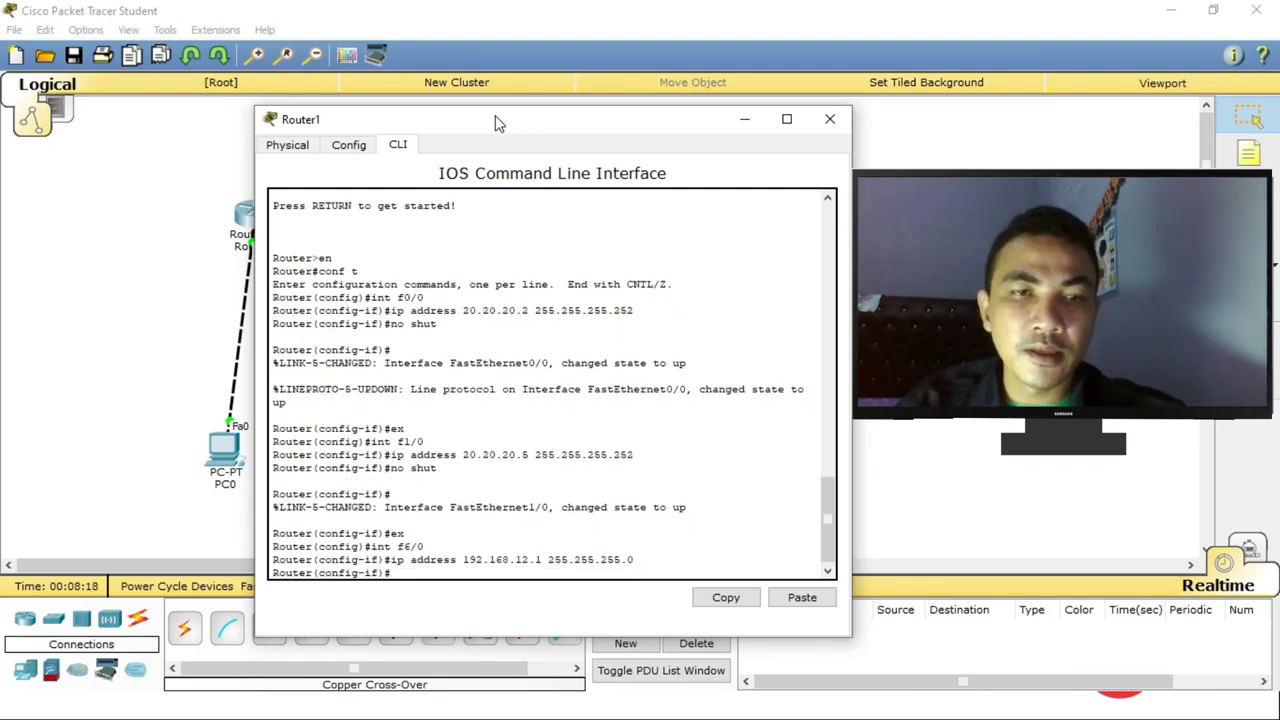
Enable Router1's interface f6/0 with no shut, exit to global configuration mode and close the router's window.
{"action": "type", "text": "no s"}
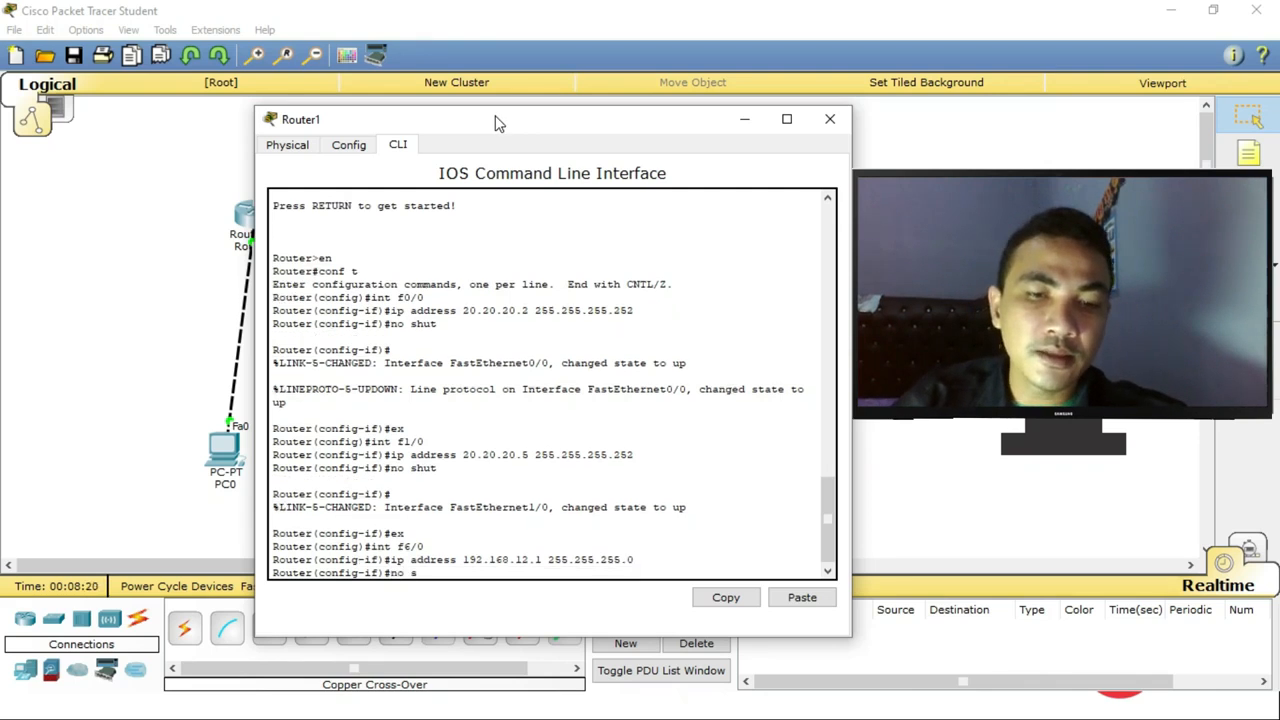
{"action": "type", "text": "hut"}
{"action": "key", "text": "Return"}
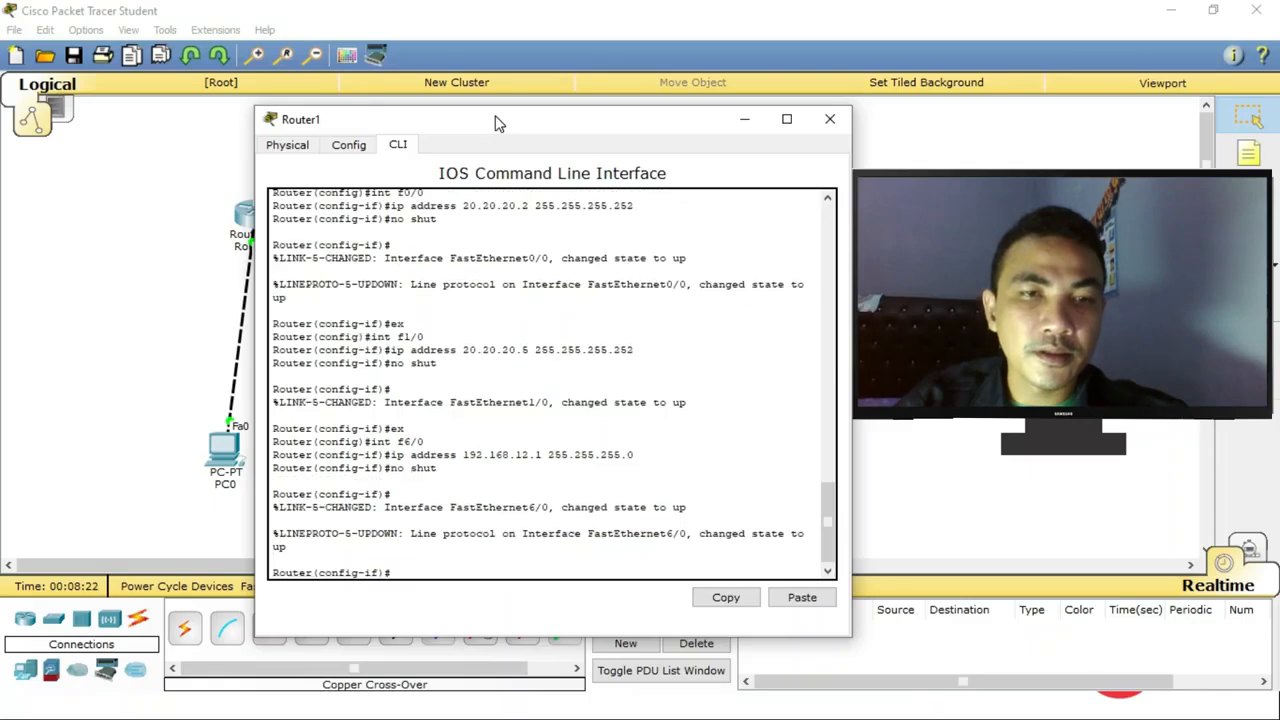
{"action": "type", "text": "ex"}
{"action": "key", "text": "Return"}
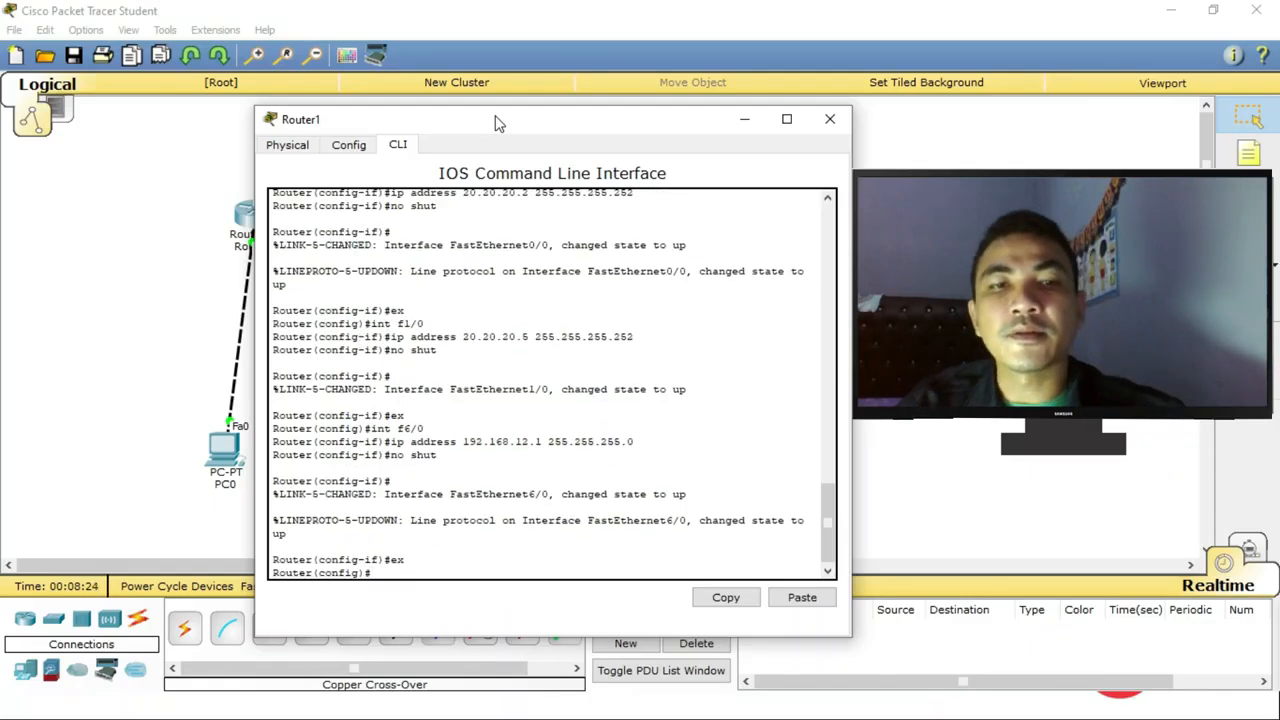
{"action": "left_click", "coordinate": [829, 121]}
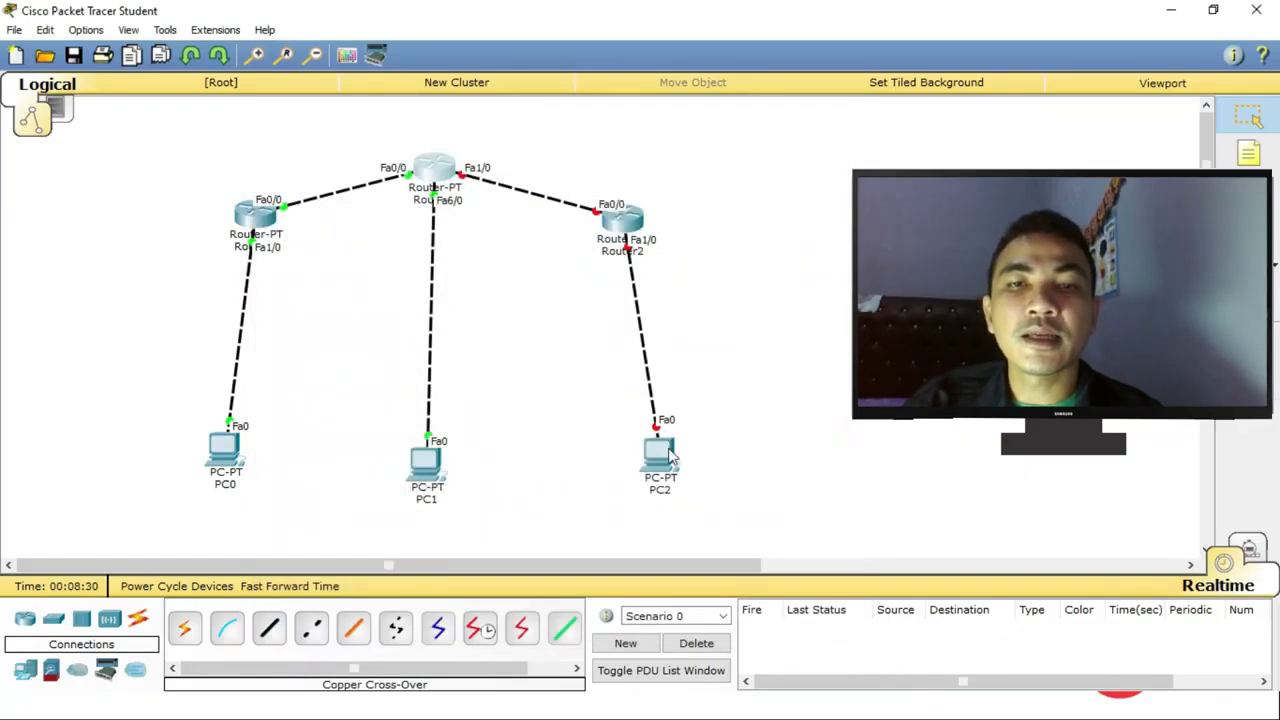
Shift PC2 slightly to the left, and open Router2's CLI, answering no to the initial configuration dialog.
{"action": "left_click_drag", "start_coordinate": [672, 450], "coordinate": [662, 453]}
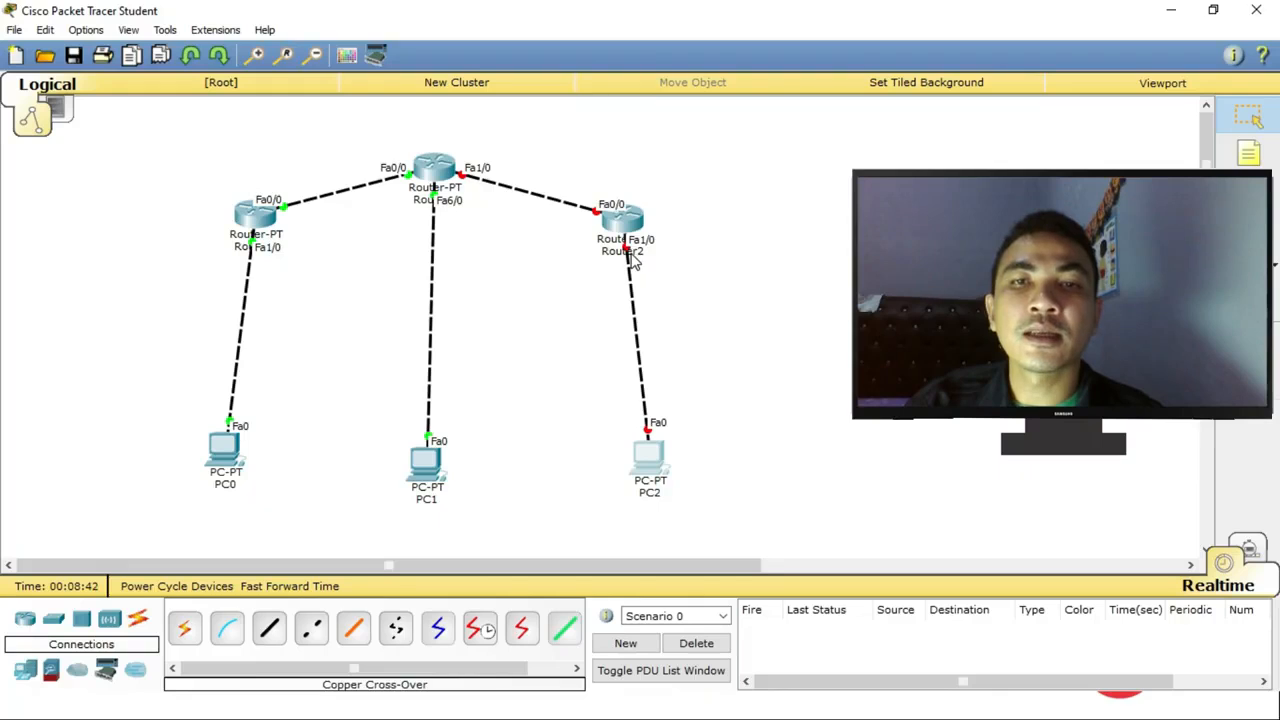
{"action": "mouse_move", "coordinate": [633, 260]}
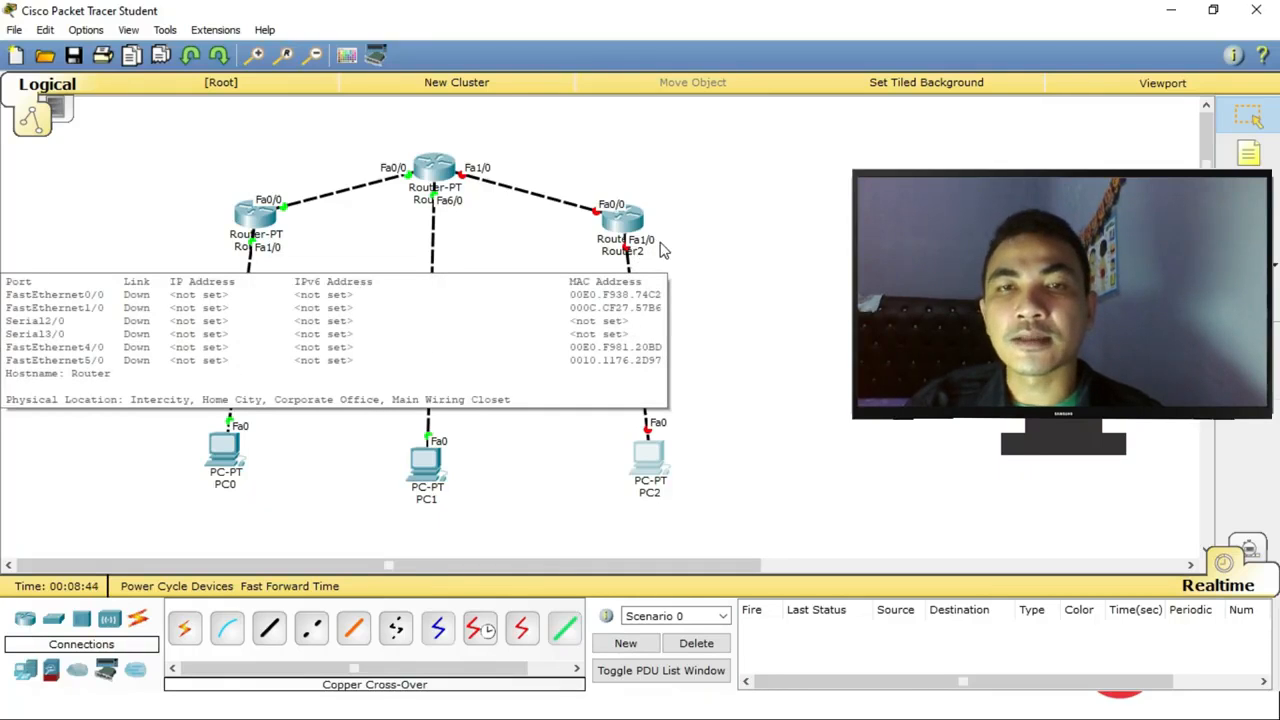
{"action": "mouse_move", "coordinate": [607, 220]}
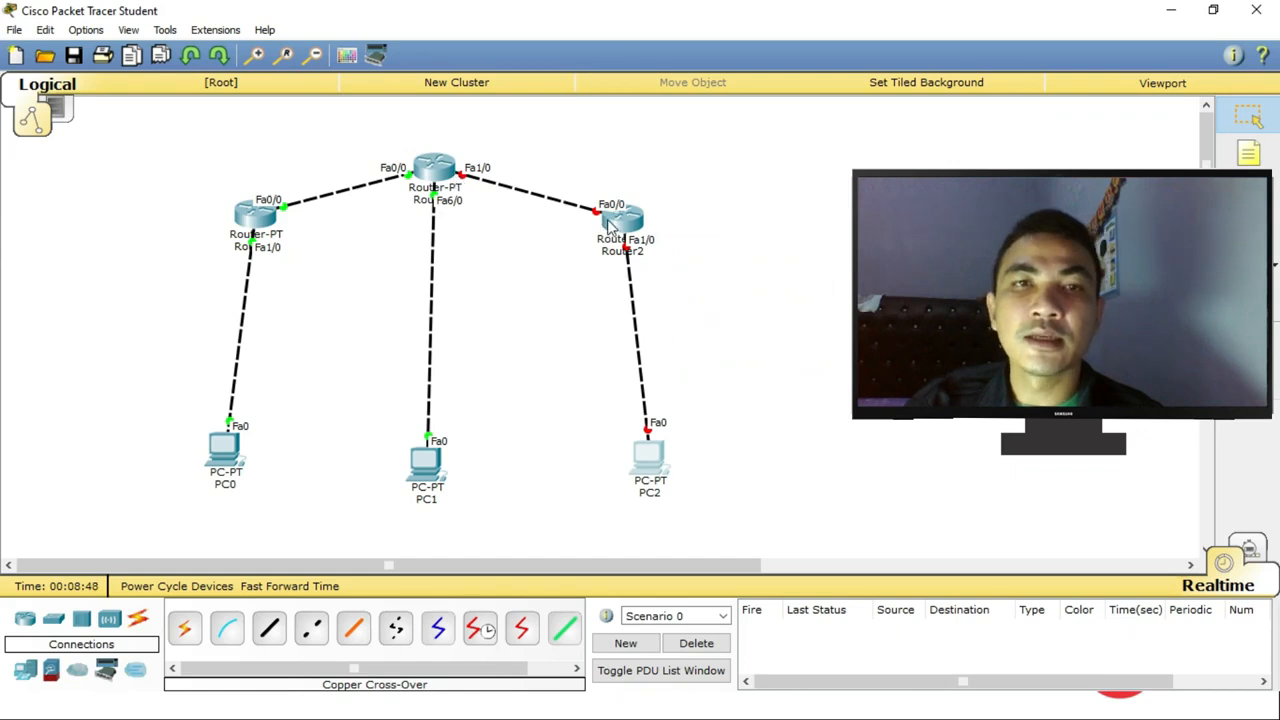
{"action": "left_click", "coordinate": [609, 221]}
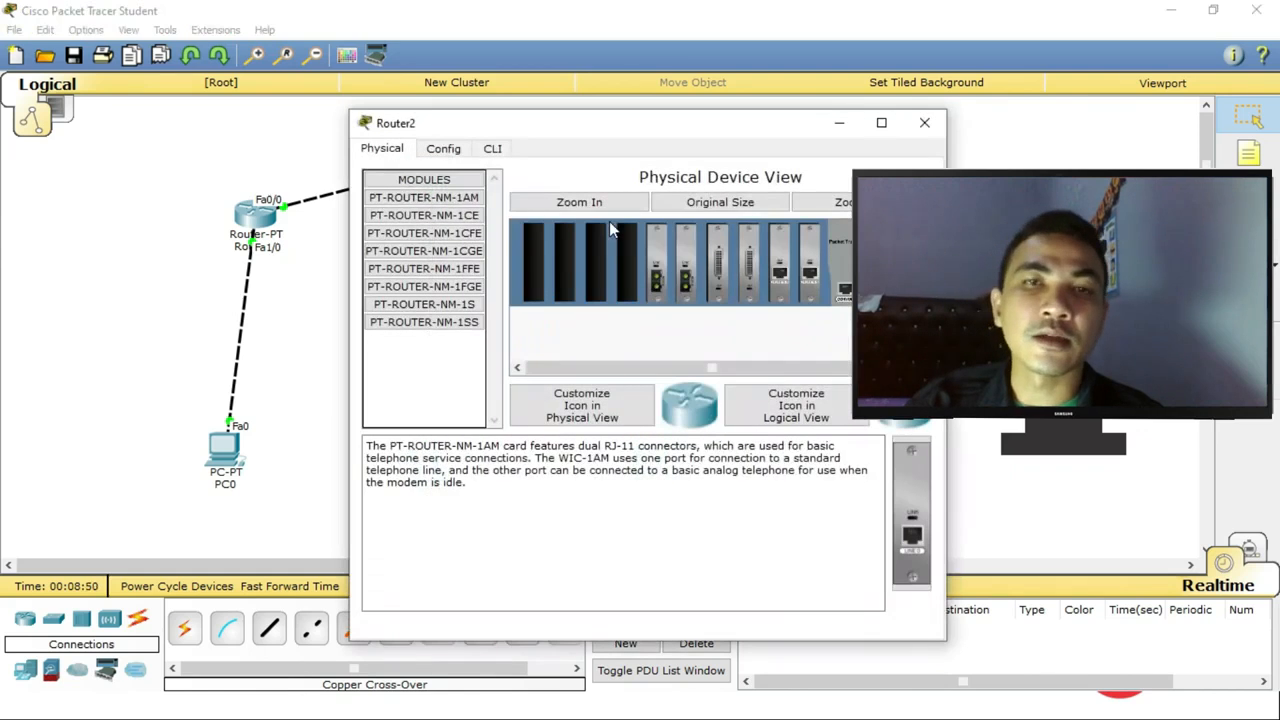
{"action": "left_click", "coordinate": [493, 149]}
{"action": "type", "text": "n"}
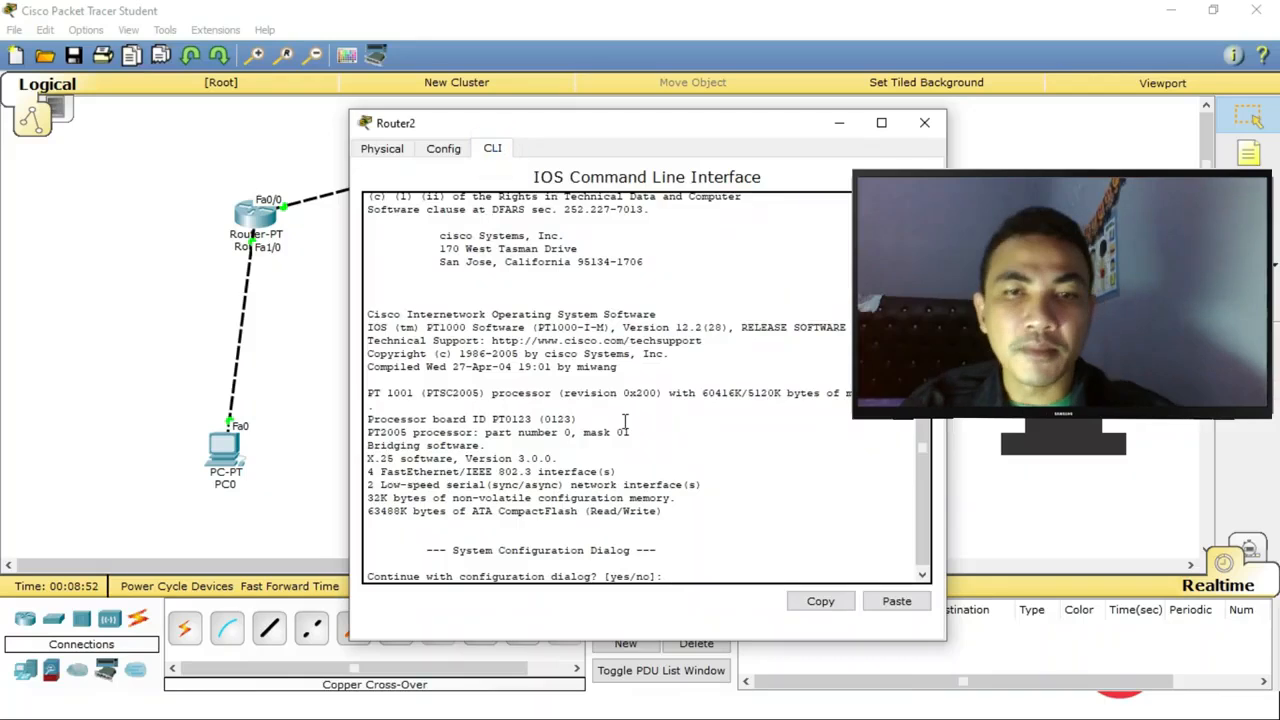
{"action": "type", "text": "o"}
{"action": "key", "text": "Return"}
{"action": "key", "text": "Return"}
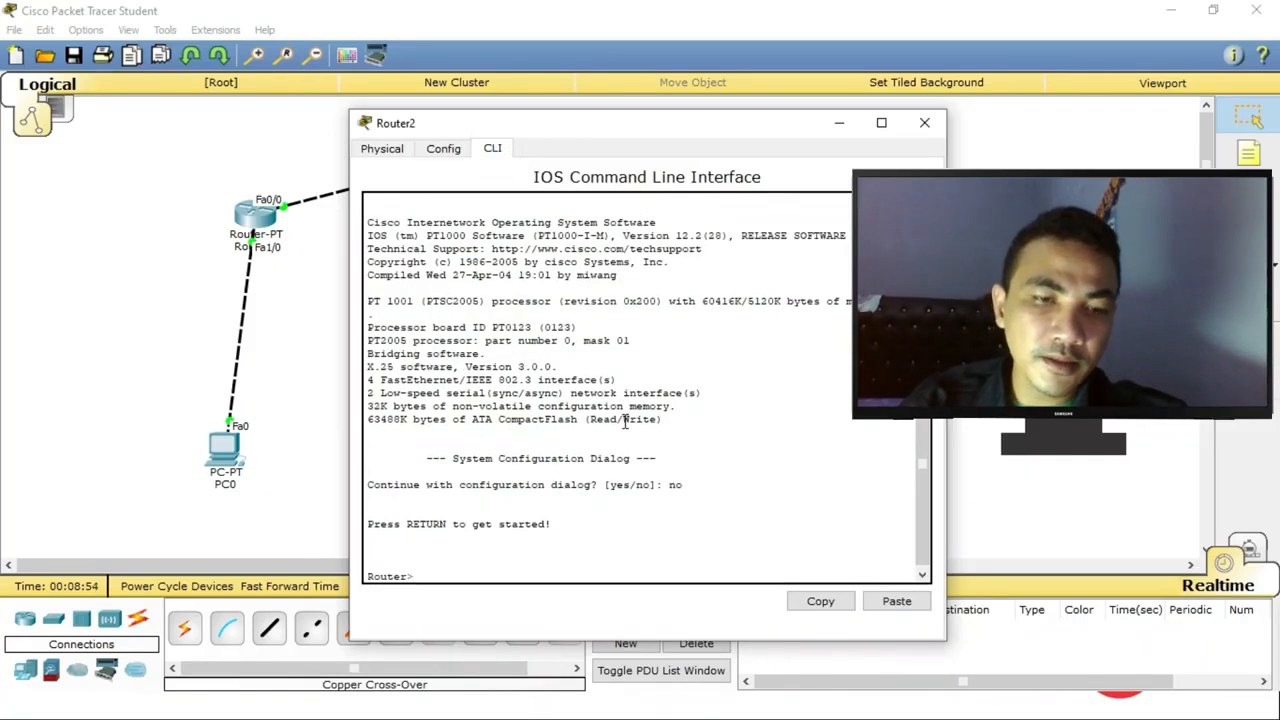
Enter privileged mode and global configuration mode on Router2 with en and conf t.
{"action": "type", "text": "en"}
{"action": "key", "text": "Return"}
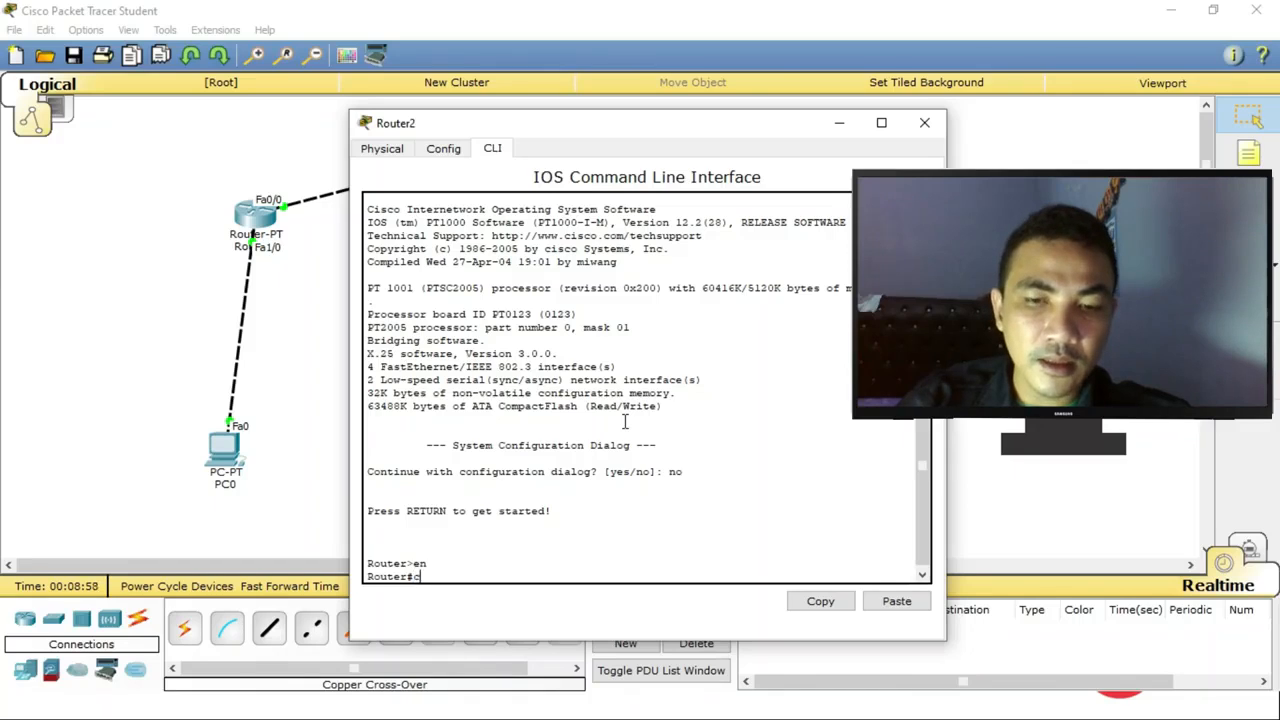
{"action": "type", "text": "conf t"}
{"action": "key", "text": "Return"}
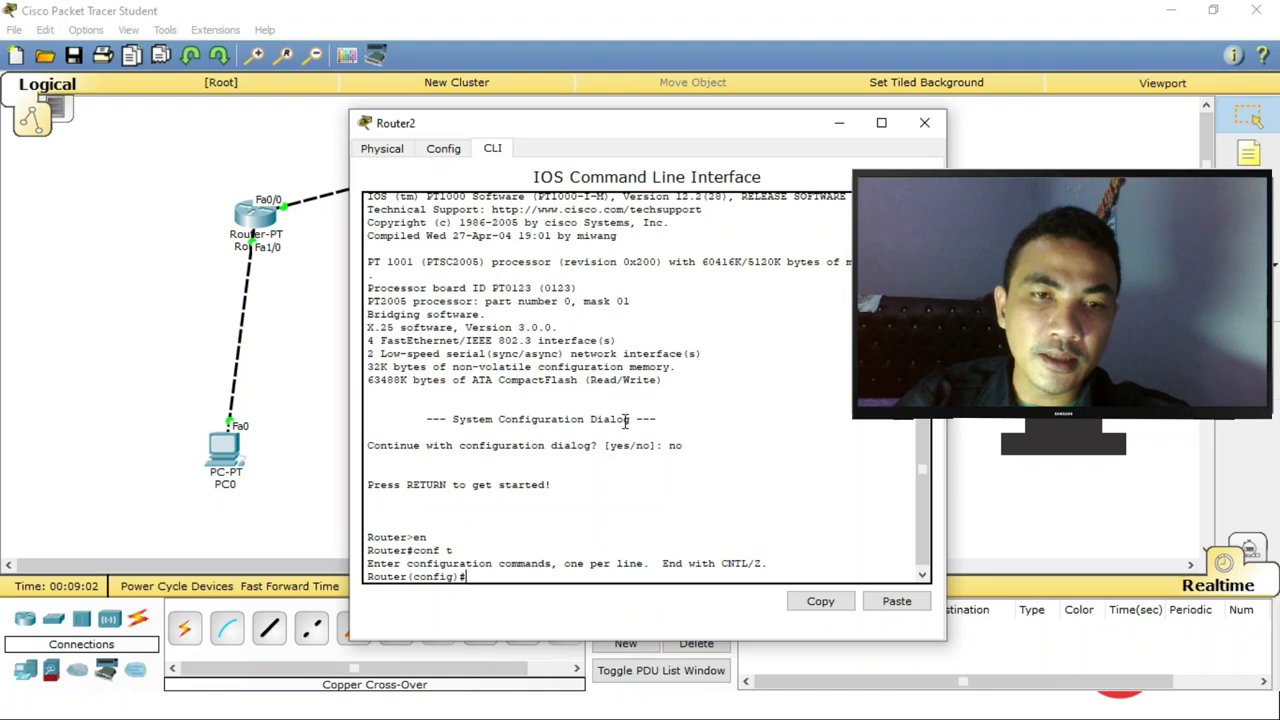
Enter interface configuration mode for f0/0 on Router2 and move its window aside to check the topology's port labels.
{"action": "type", "text": "int f"}
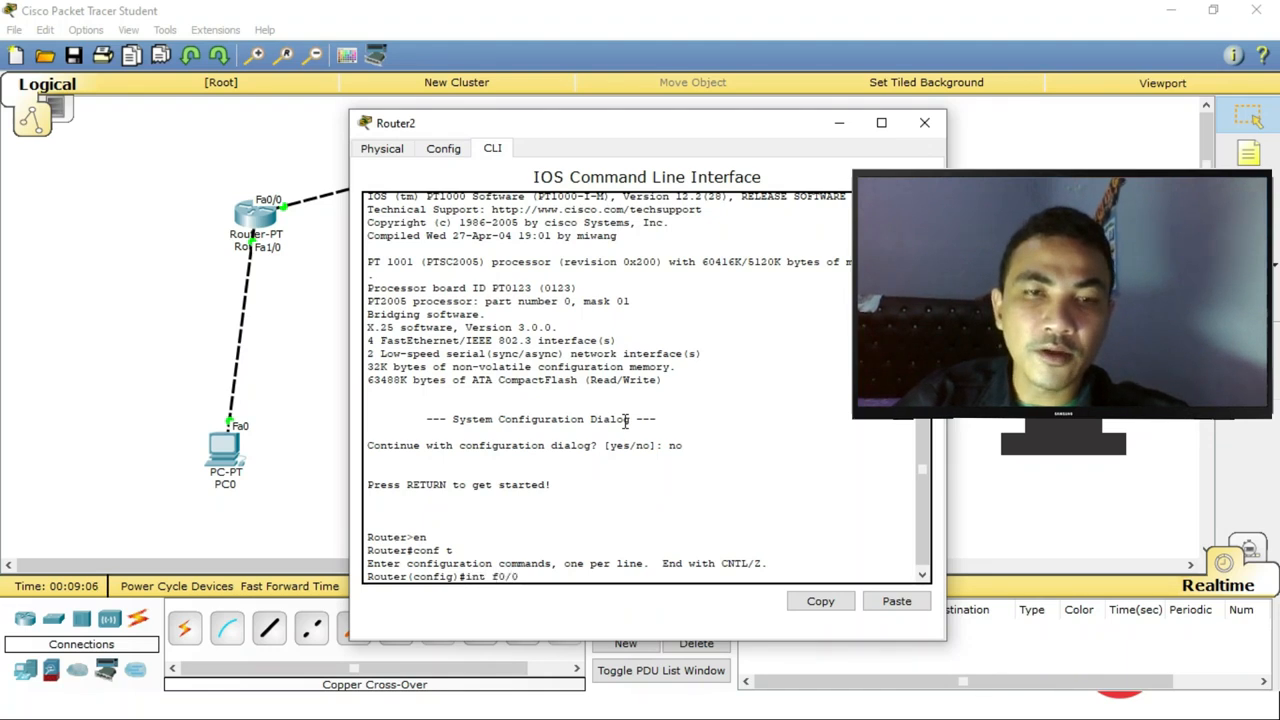
{"action": "type", "text": "0/0"}
{"action": "key", "text": "Return"}
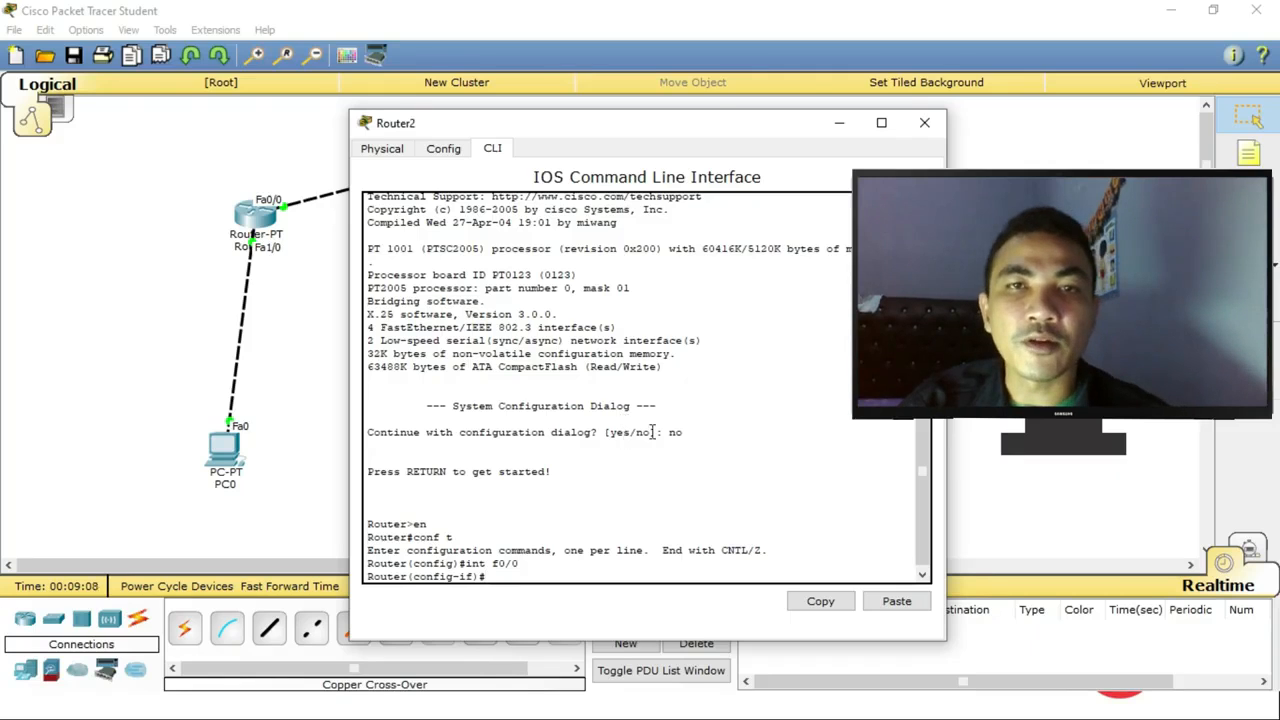
{"action": "left_click_drag", "start_coordinate": [715, 130], "coordinate": [575, 291]}
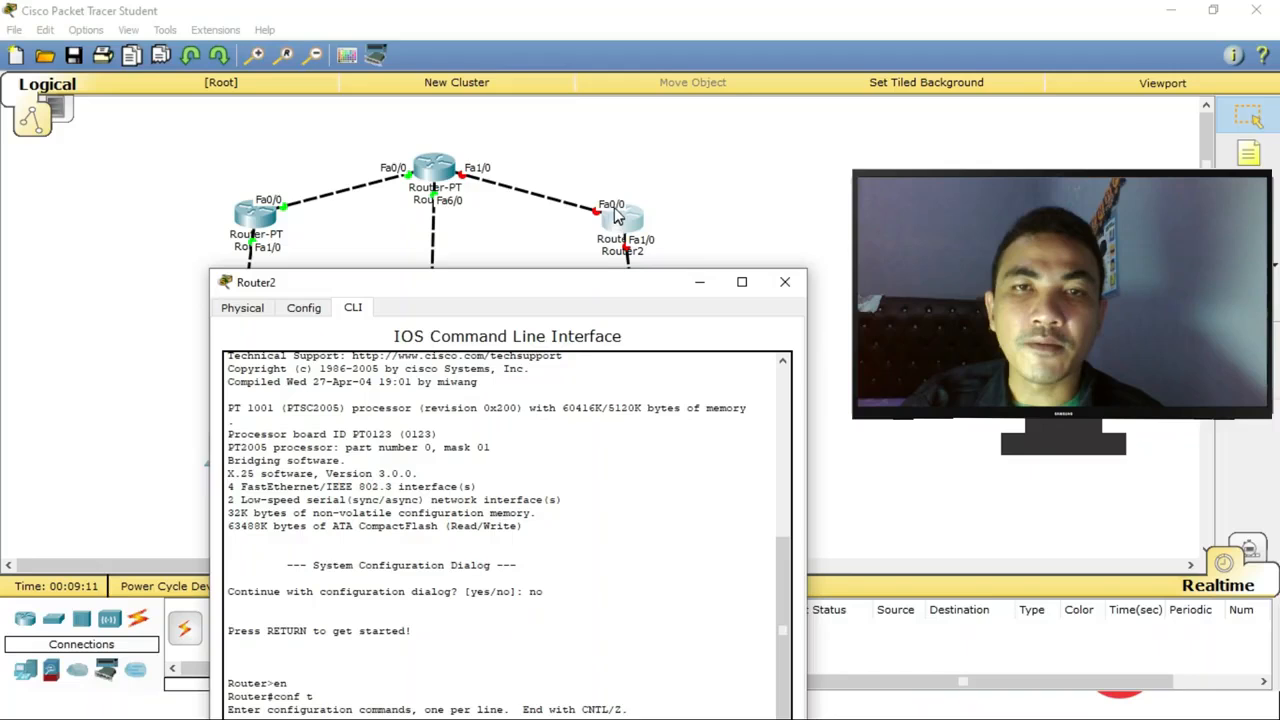
{"action": "left_click_drag", "start_coordinate": [591, 286], "coordinate": [567, 114]}
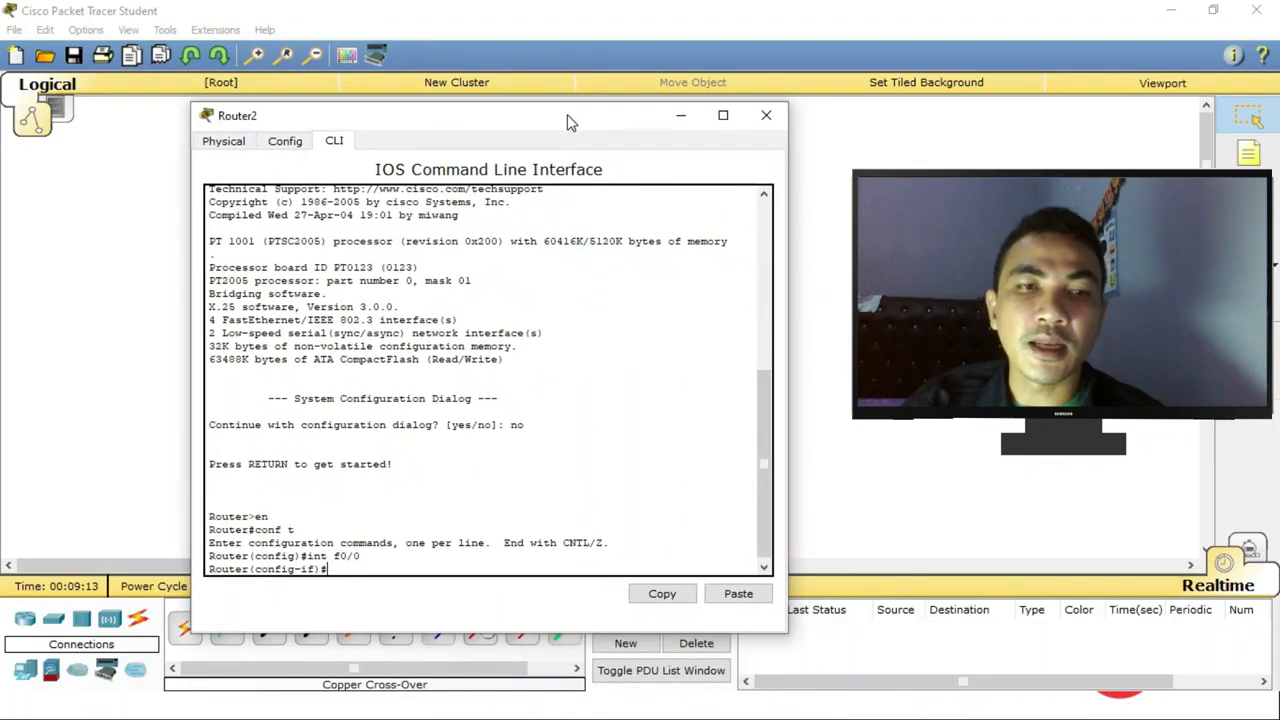
Assign IP address 20.20.20.6 with mask 255.255.255.252 to Router2's interface f0/0.
{"action": "type", "text": "ip"}
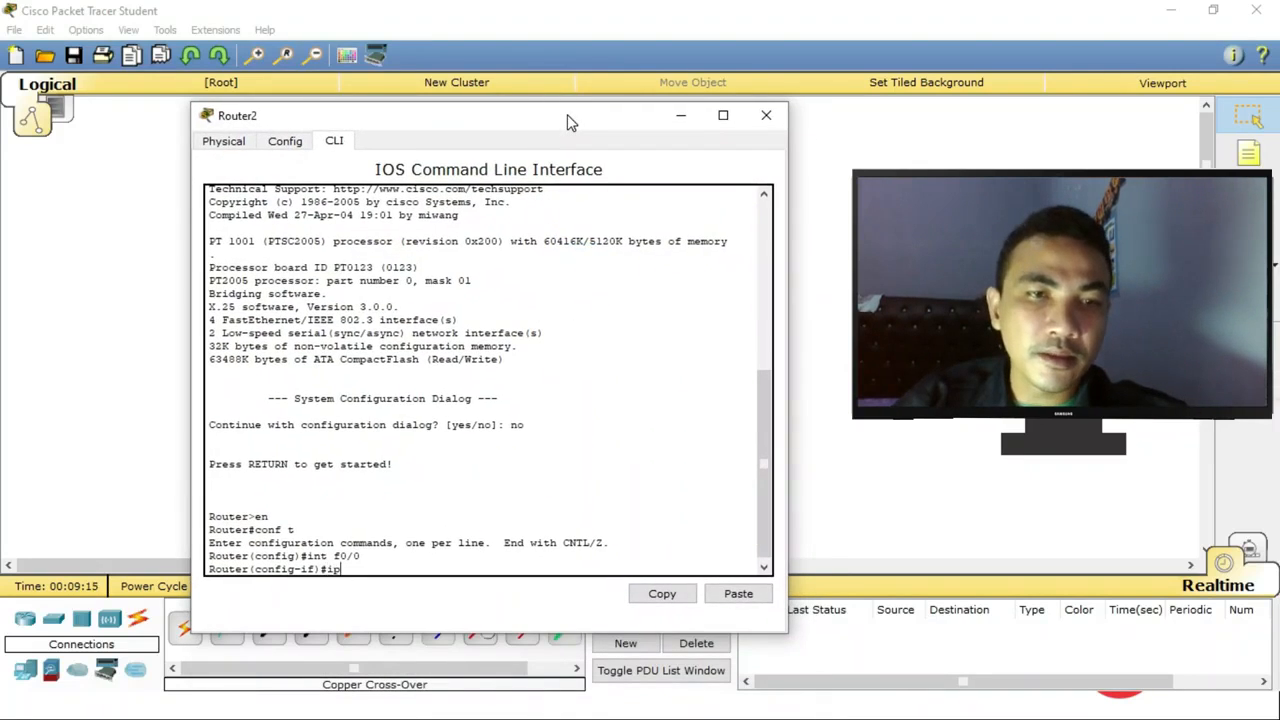
{"action": "type", "text": " address"}
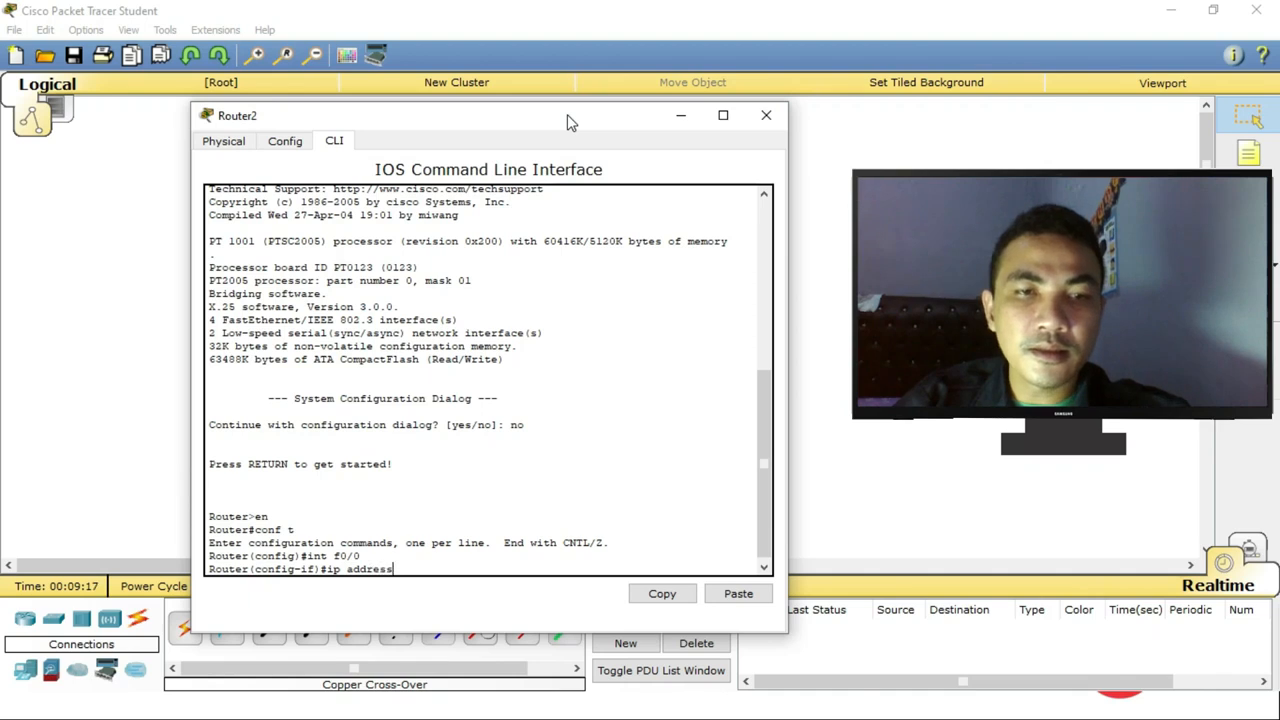
{"action": "type", "text": " 20"}
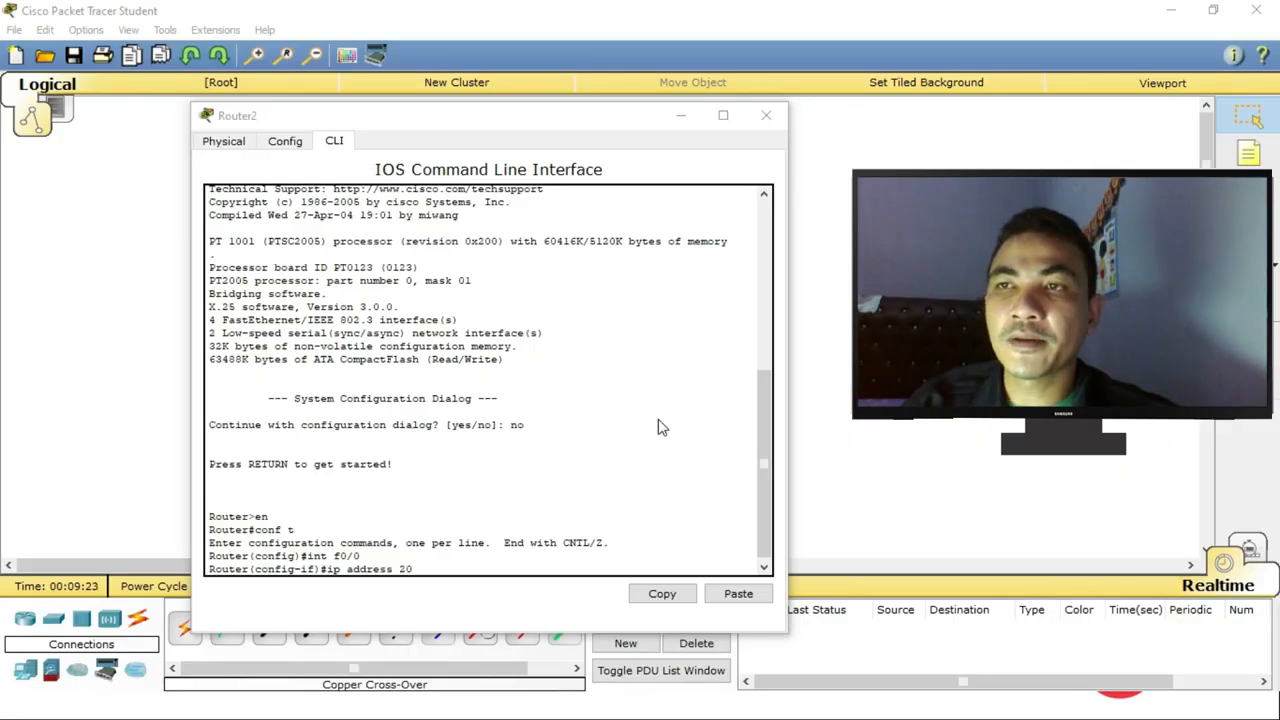
{"action": "left_click", "coordinate": [473, 566]}
{"action": "type", "text": ".2"}
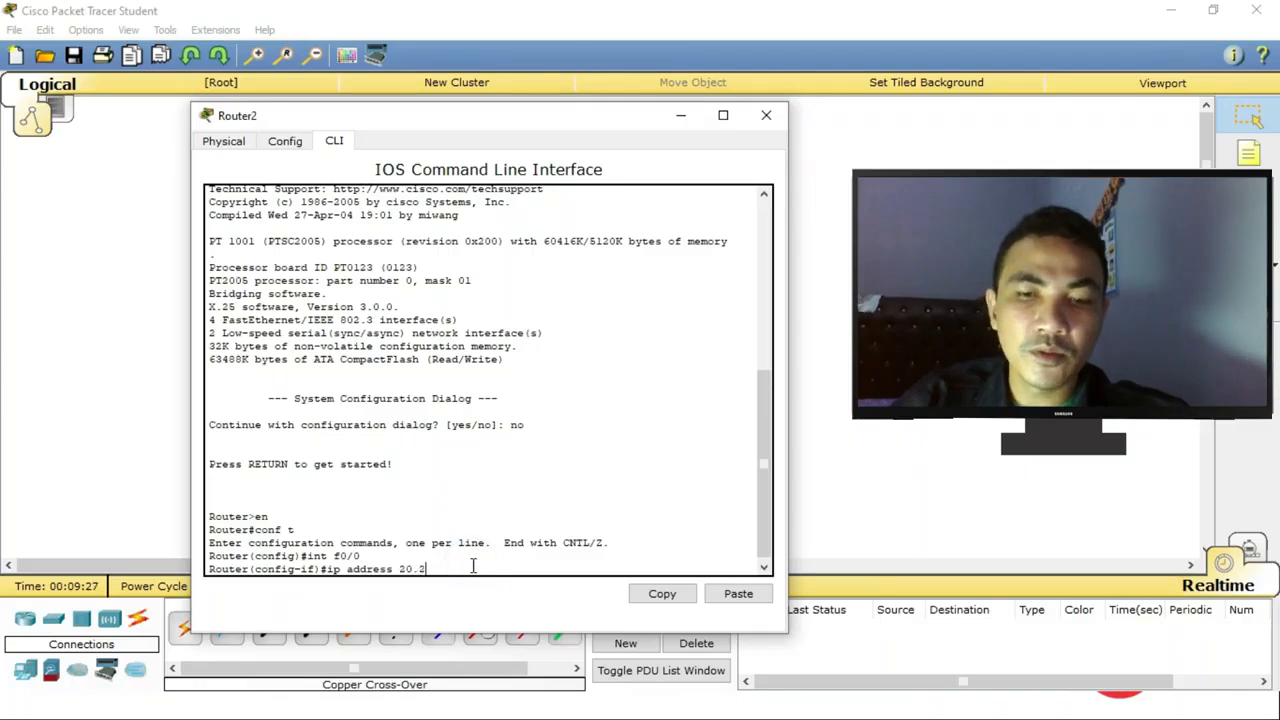
{"action": "type", "text": "0.20."}
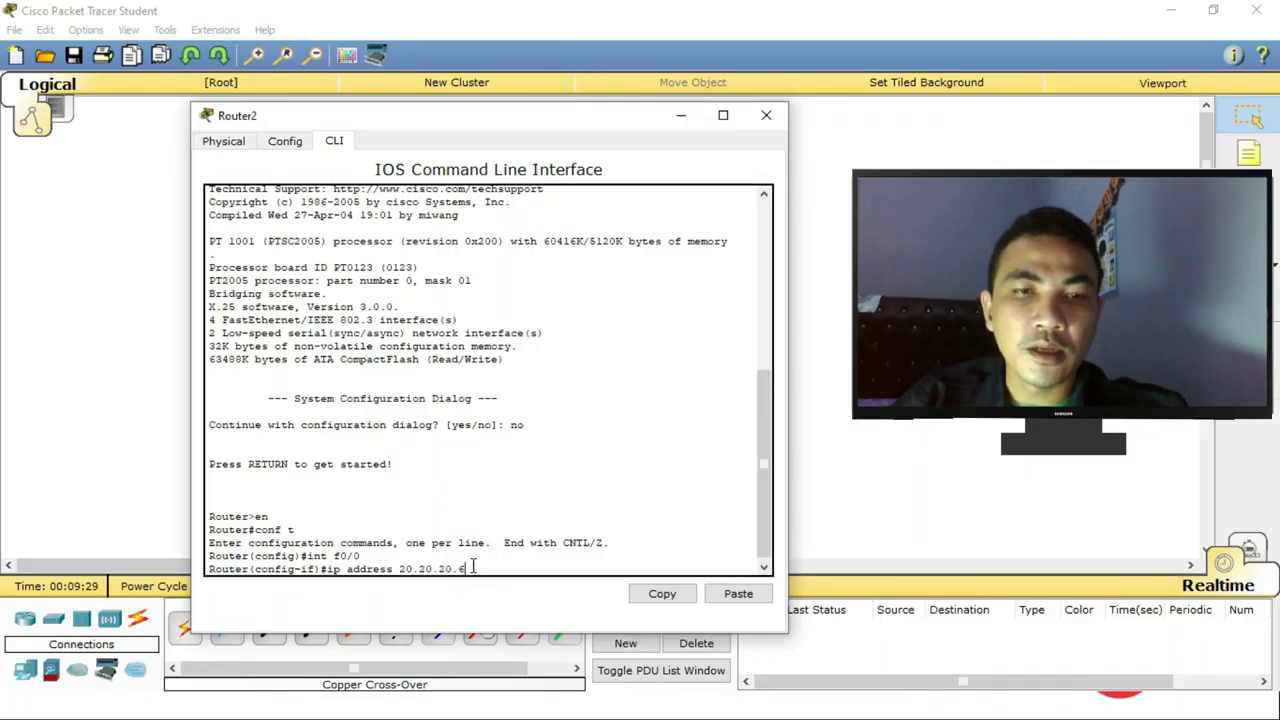
{"action": "type", "text": "6 255.255"}
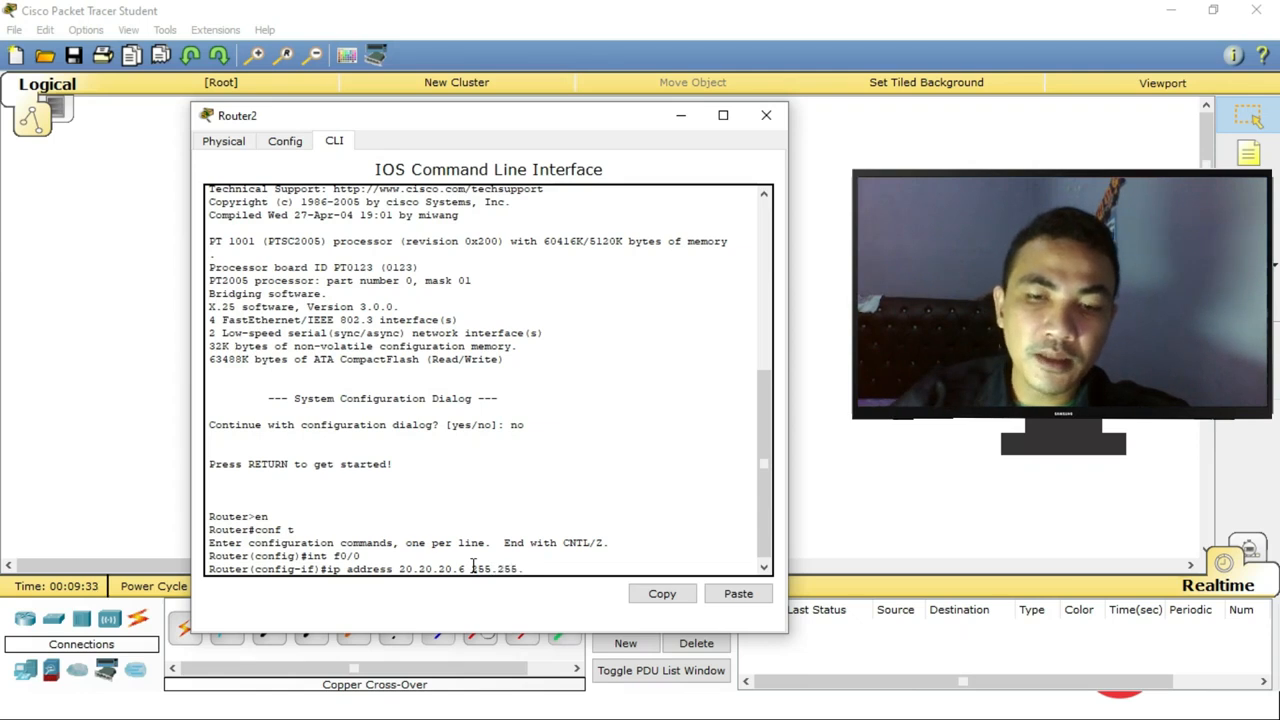
{"action": "type", "text": ".255.252"}
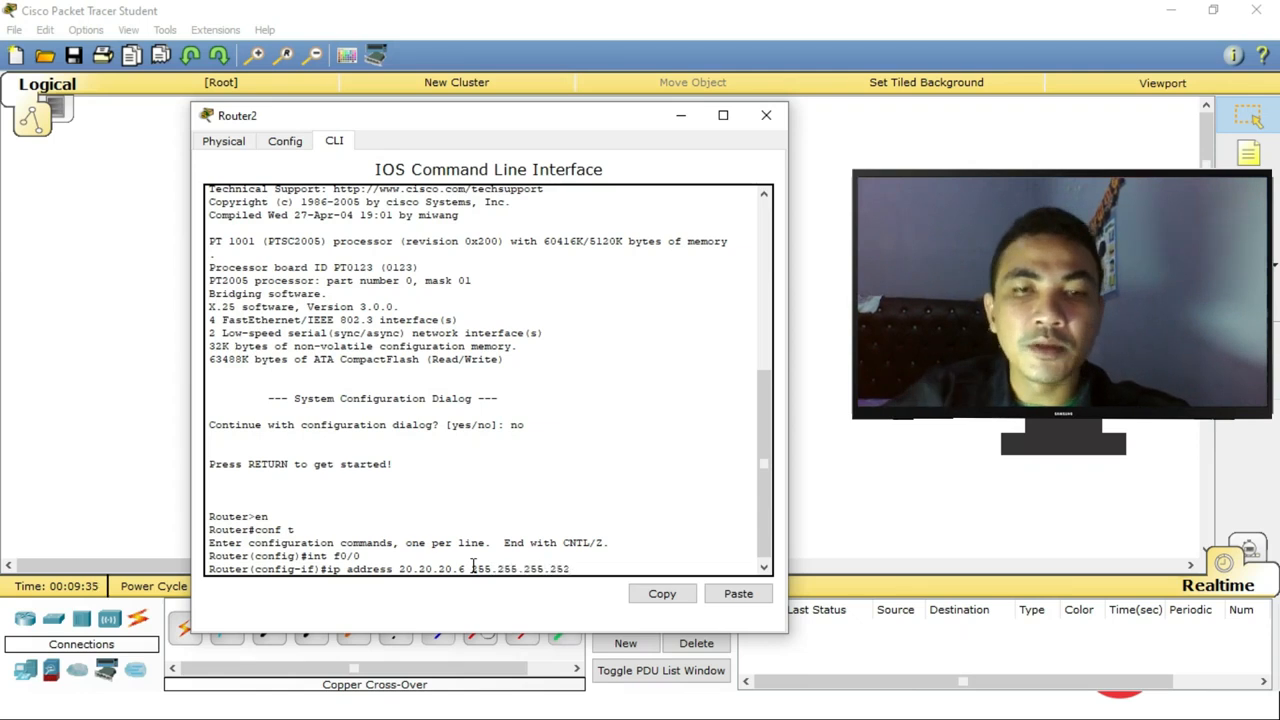
{"action": "key", "text": "Return"}
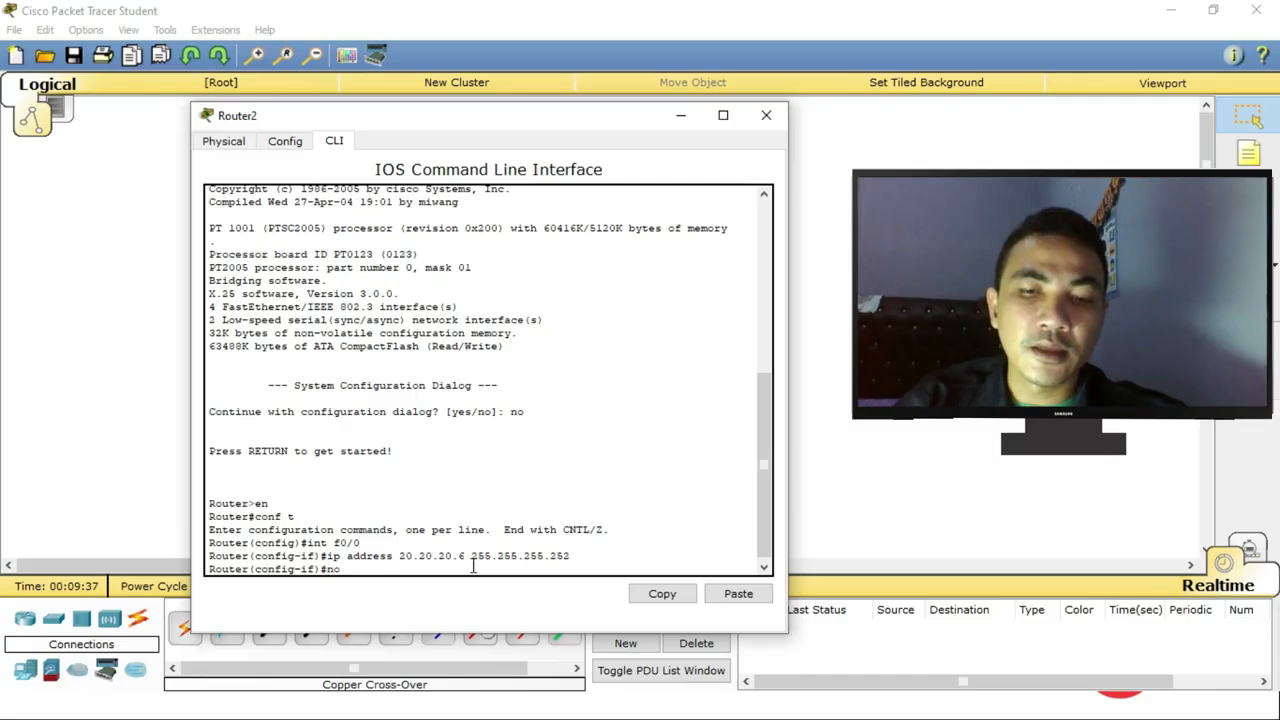
Enable Router2's interface f0/0 with no shut, exit to global configuration mode and close the router's window.
{"action": "type", "text": "no shut"}
{"action": "key", "text": "Return"}
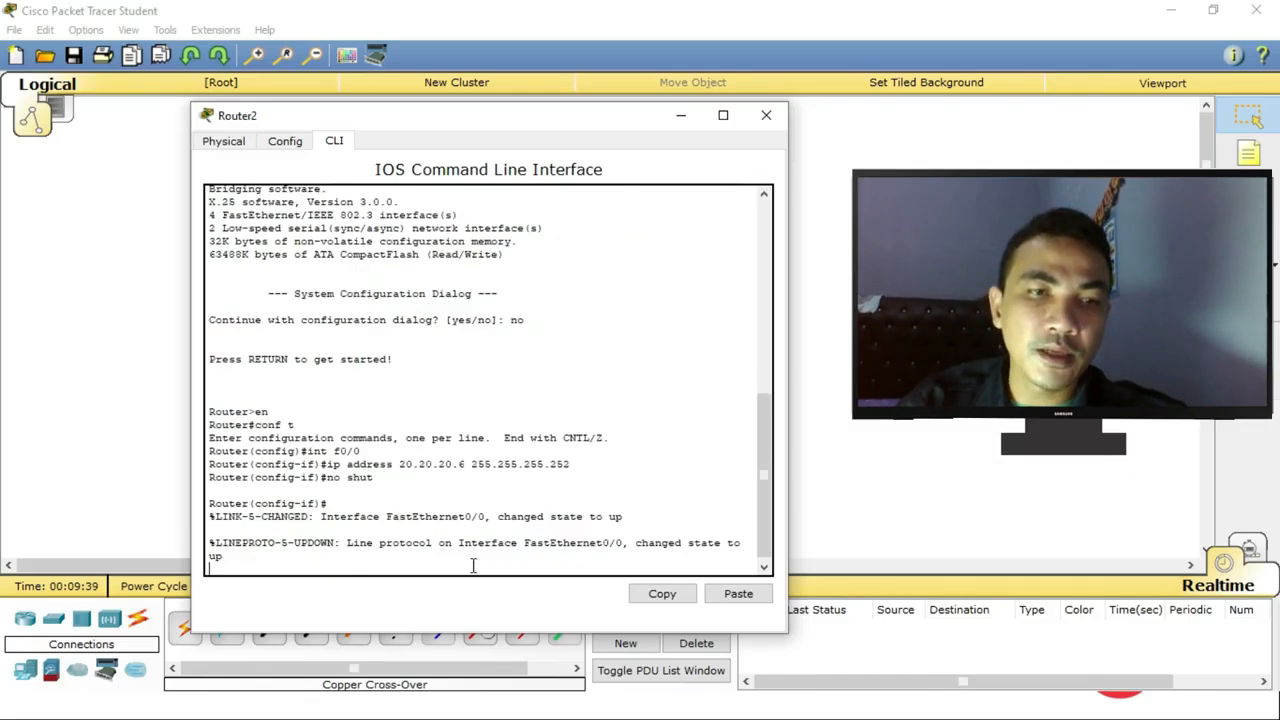
{"action": "key", "text": "Return"}
{"action": "type", "text": "ex"}
{"action": "key", "text": "Return"}
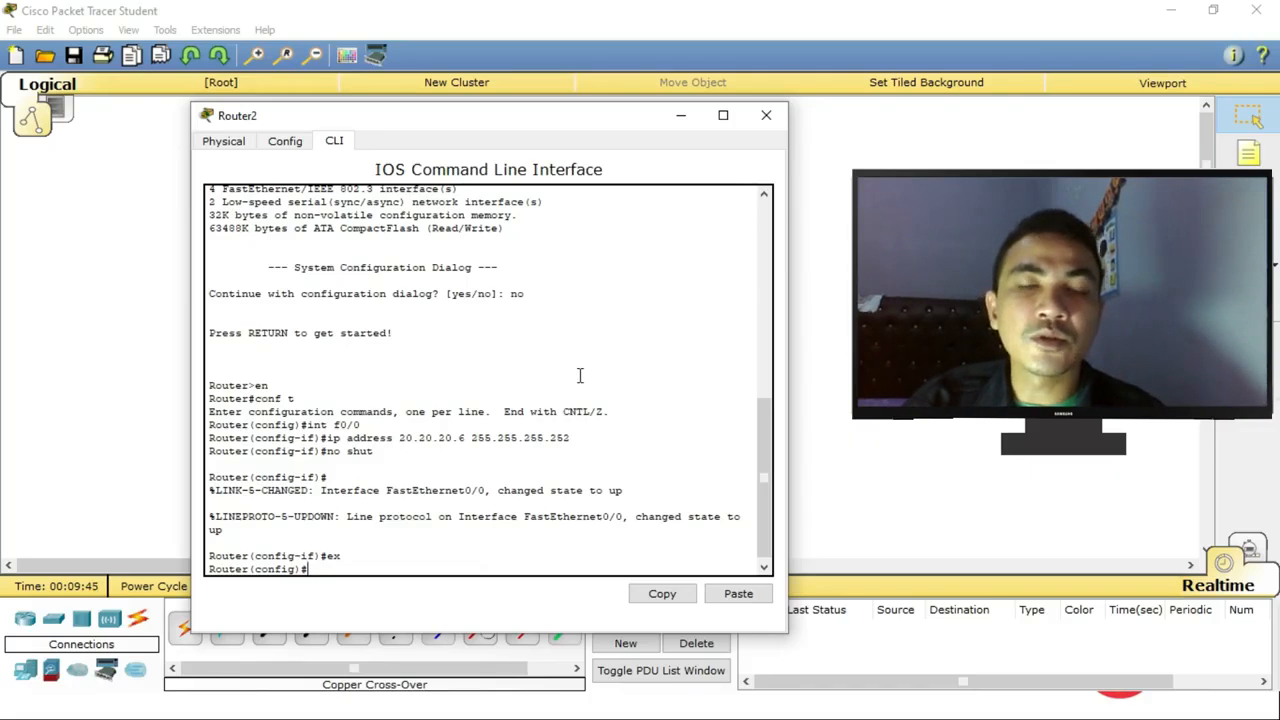
{"action": "left_click", "coordinate": [767, 116]}
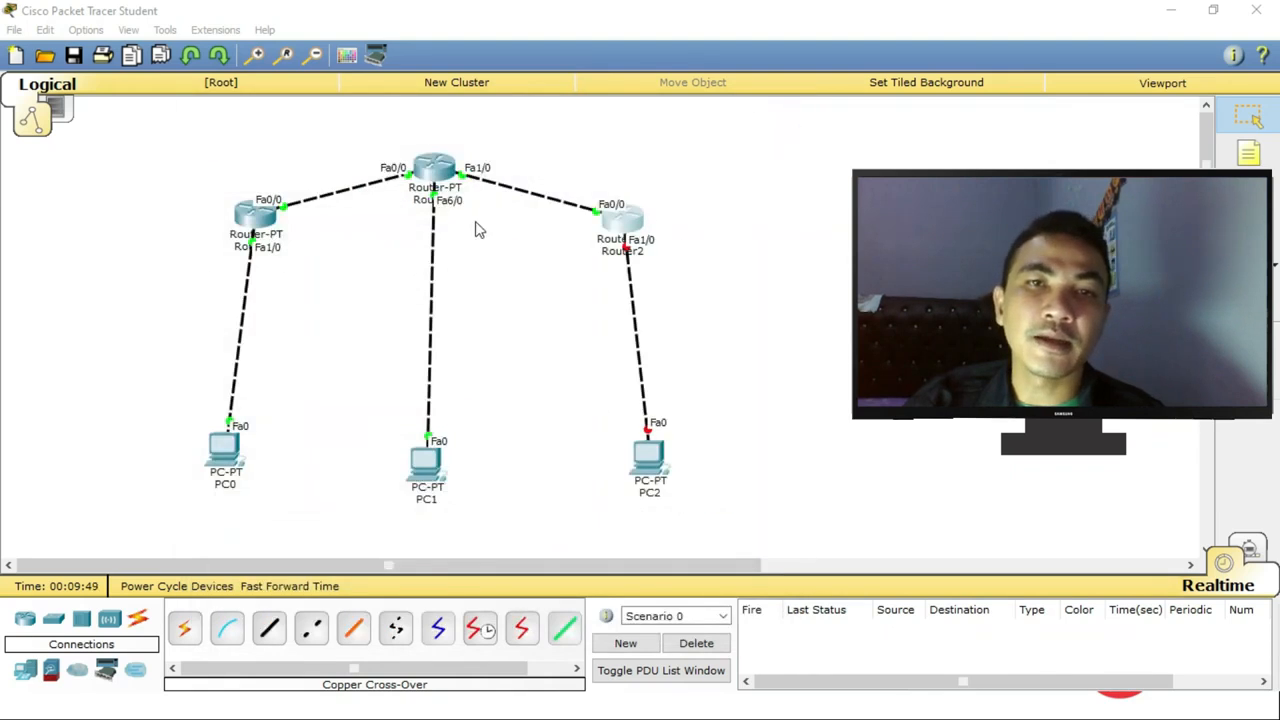
Reopen Router2's CLI and enter interface configuration mode for f1/0.
{"action": "left_click", "coordinate": [632, 228]}
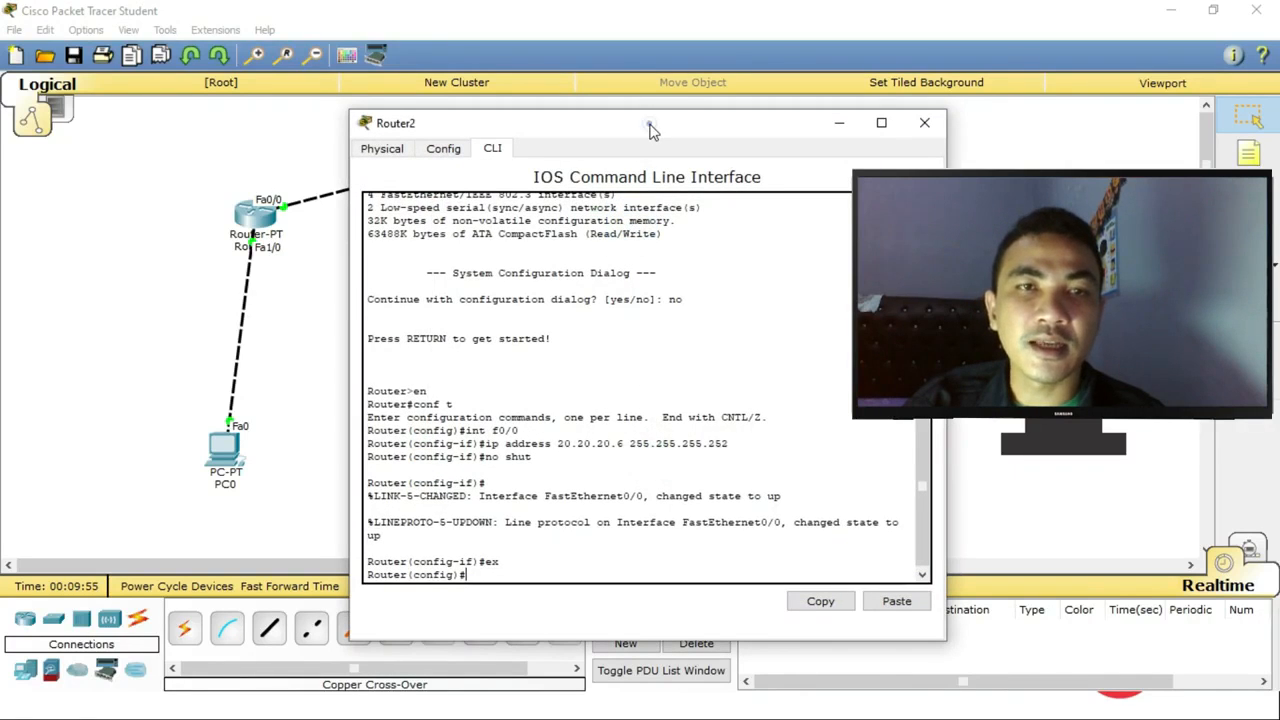
{"action": "left_click_drag", "start_coordinate": [650, 127], "coordinate": [582, 102]}
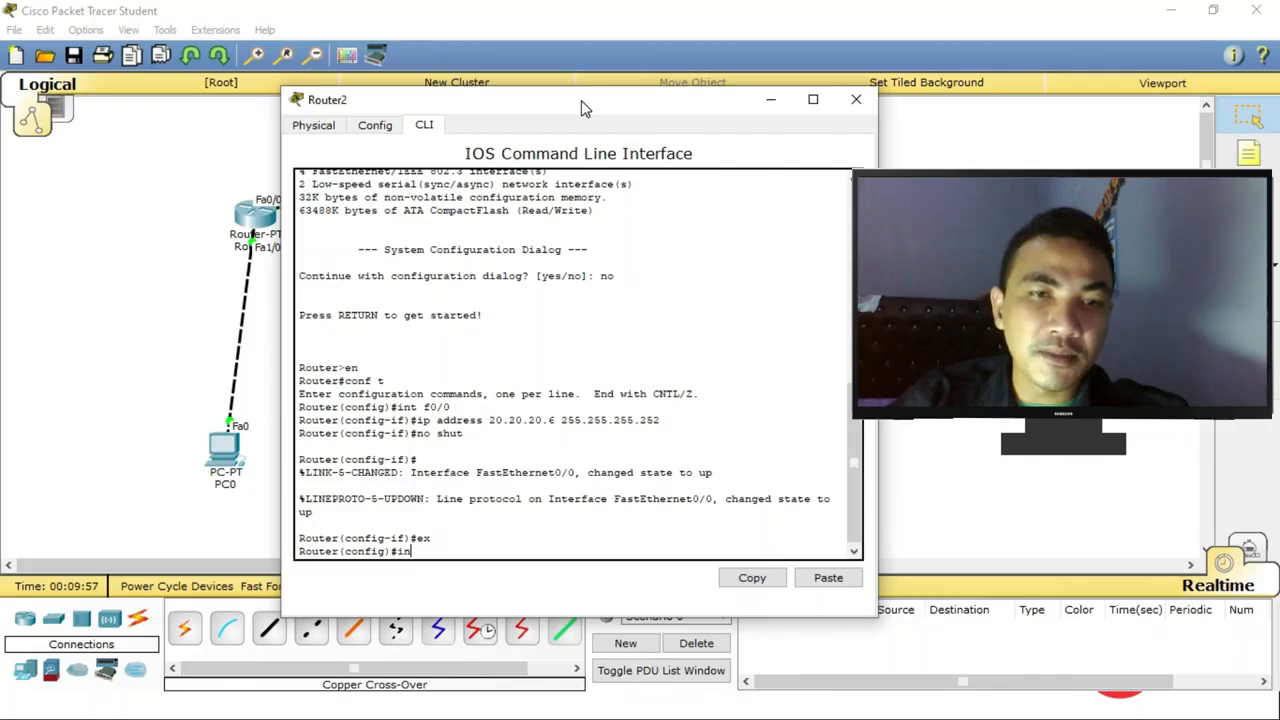
{"action": "type", "text": "t f"}
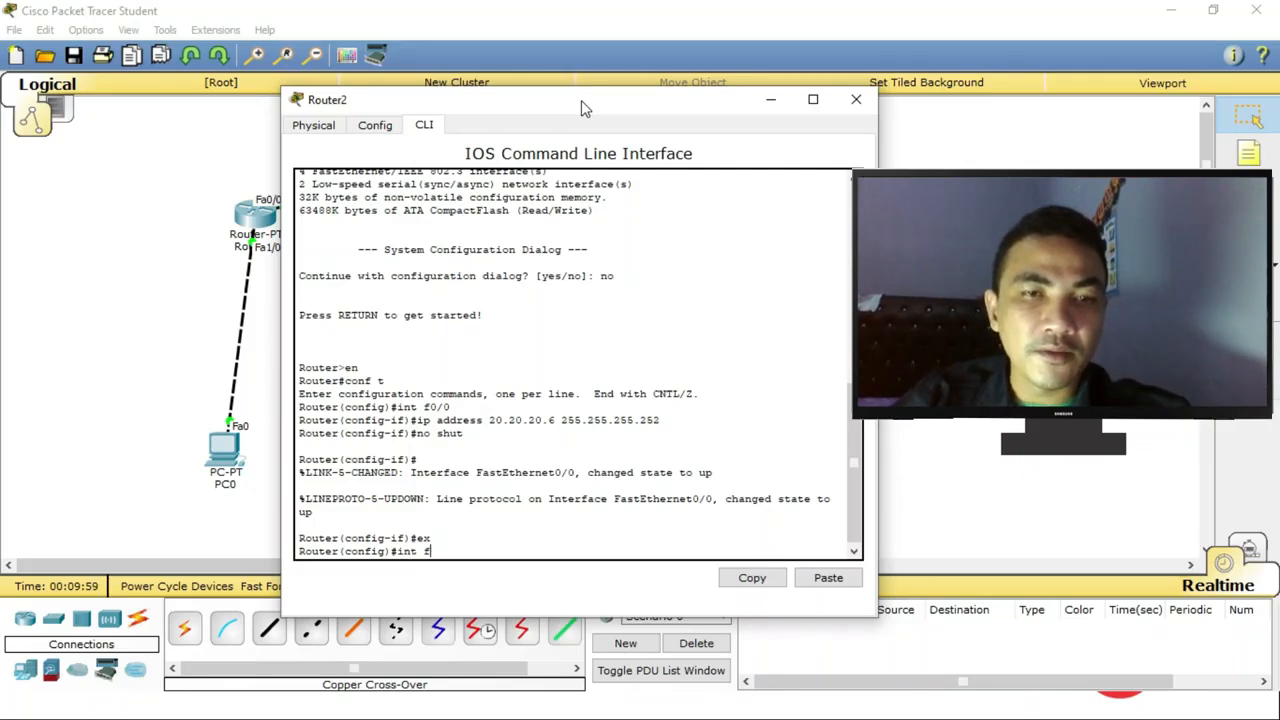
{"action": "type", "text": "a"}
{"action": "type", "text": "/"}
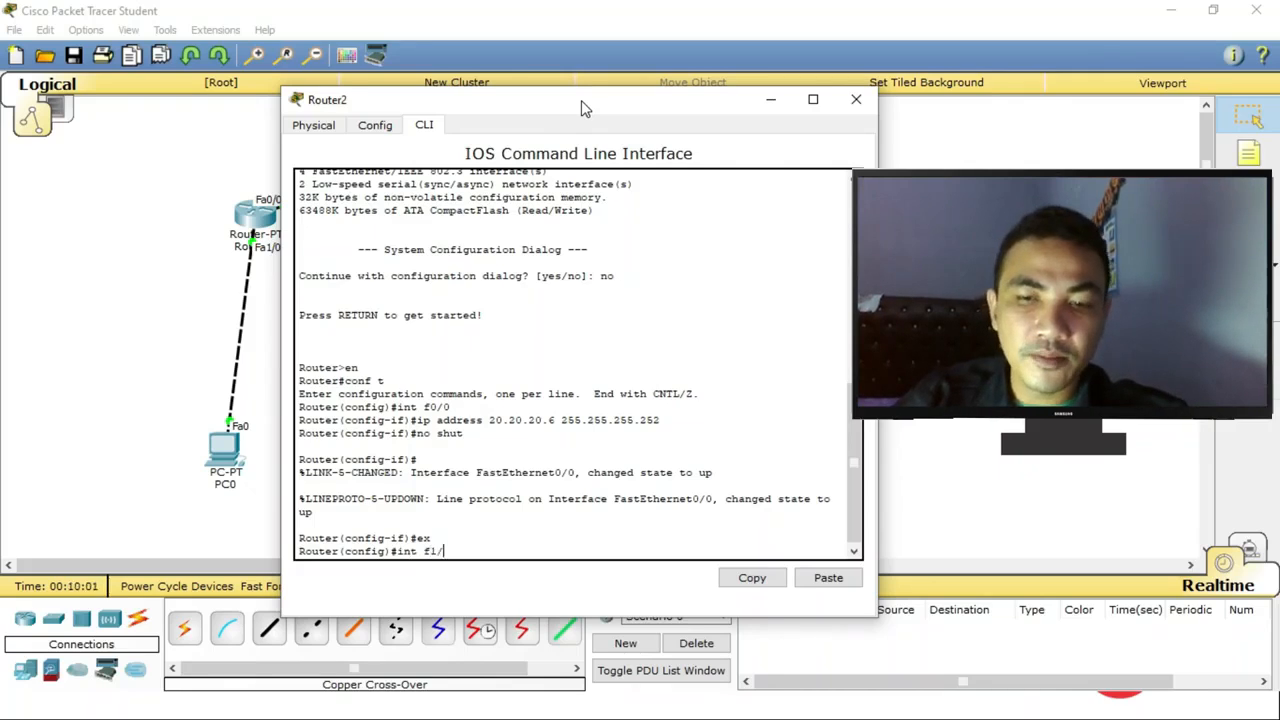
{"action": "type", "text": "0"}
{"action": "key", "text": "Return"}
Assign IP address 192.168.13.1 with mask 255.255.255.0 to Router2's interface f1/0.
{"action": "type", "text": "ip"}
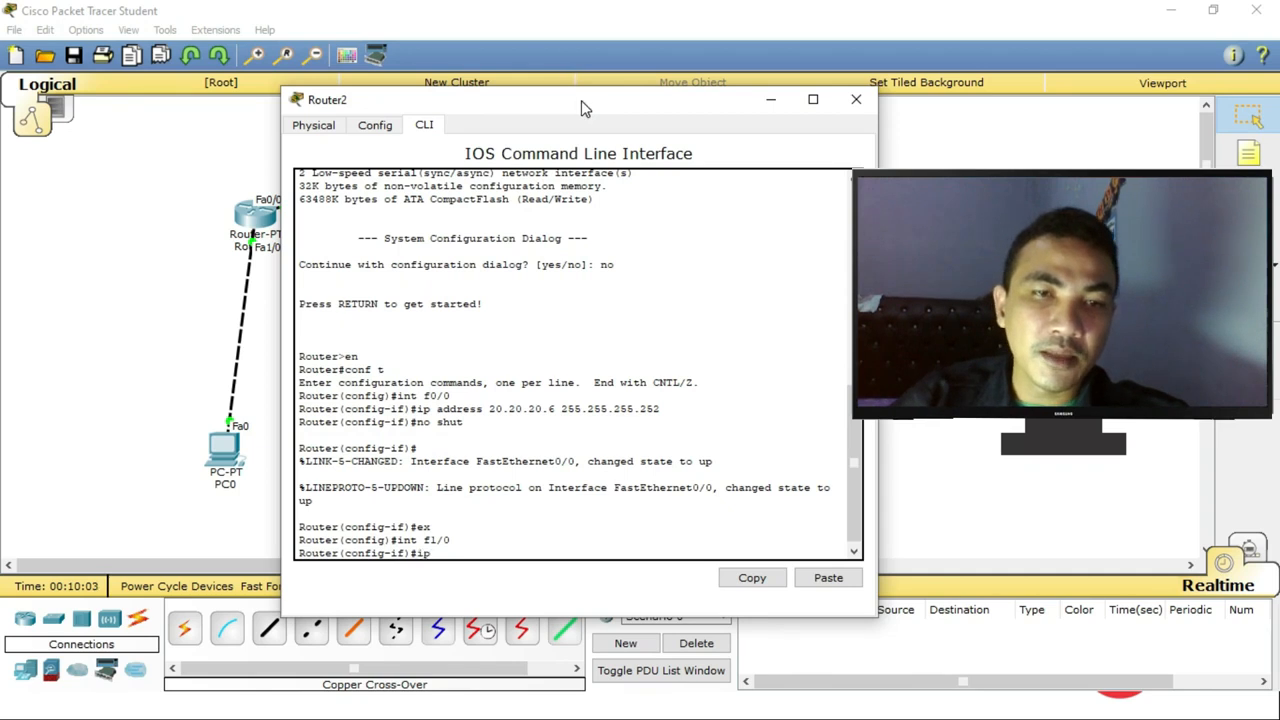
{"action": "type", "text": " address"}
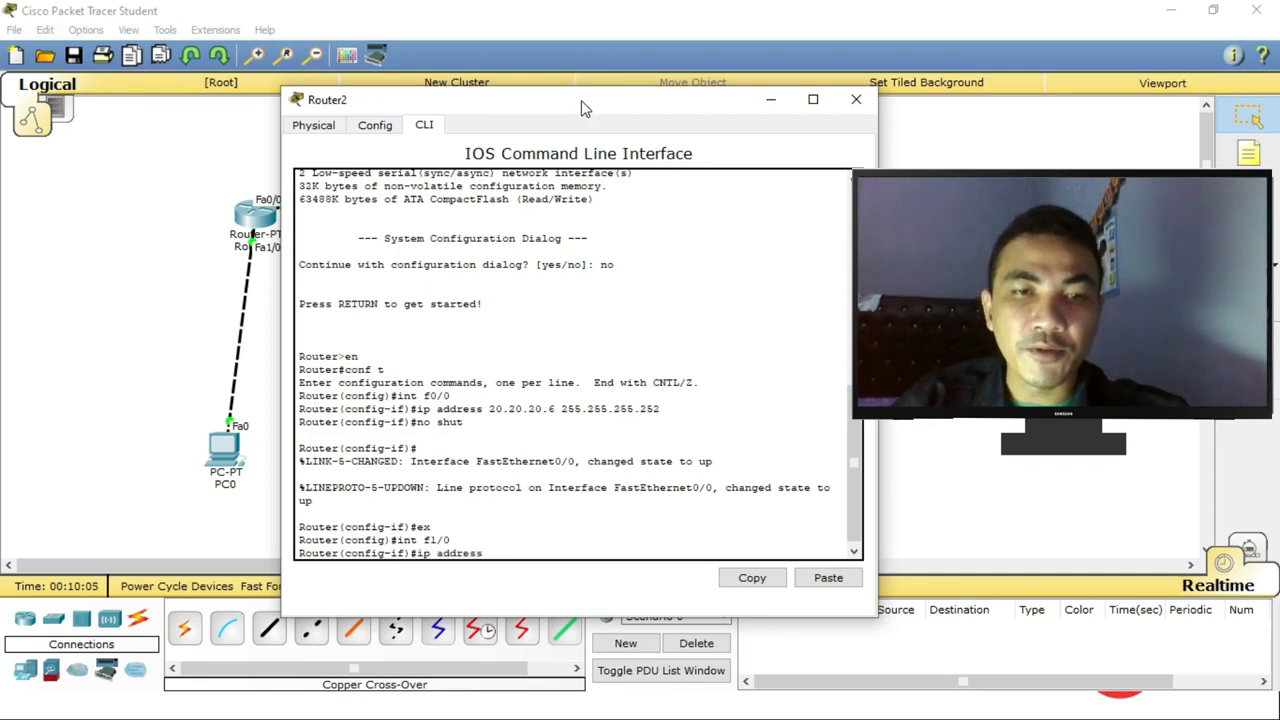
{"action": "type", "text": " 192."}
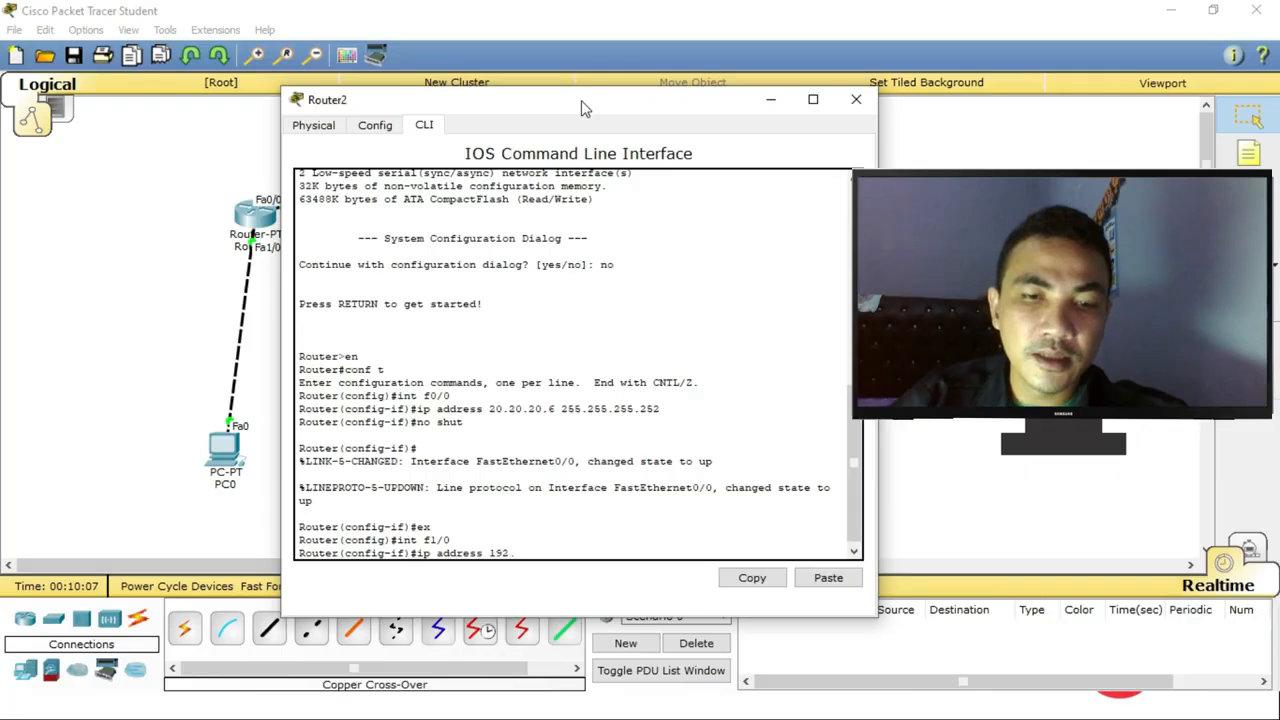
{"action": "type", "text": "168."}
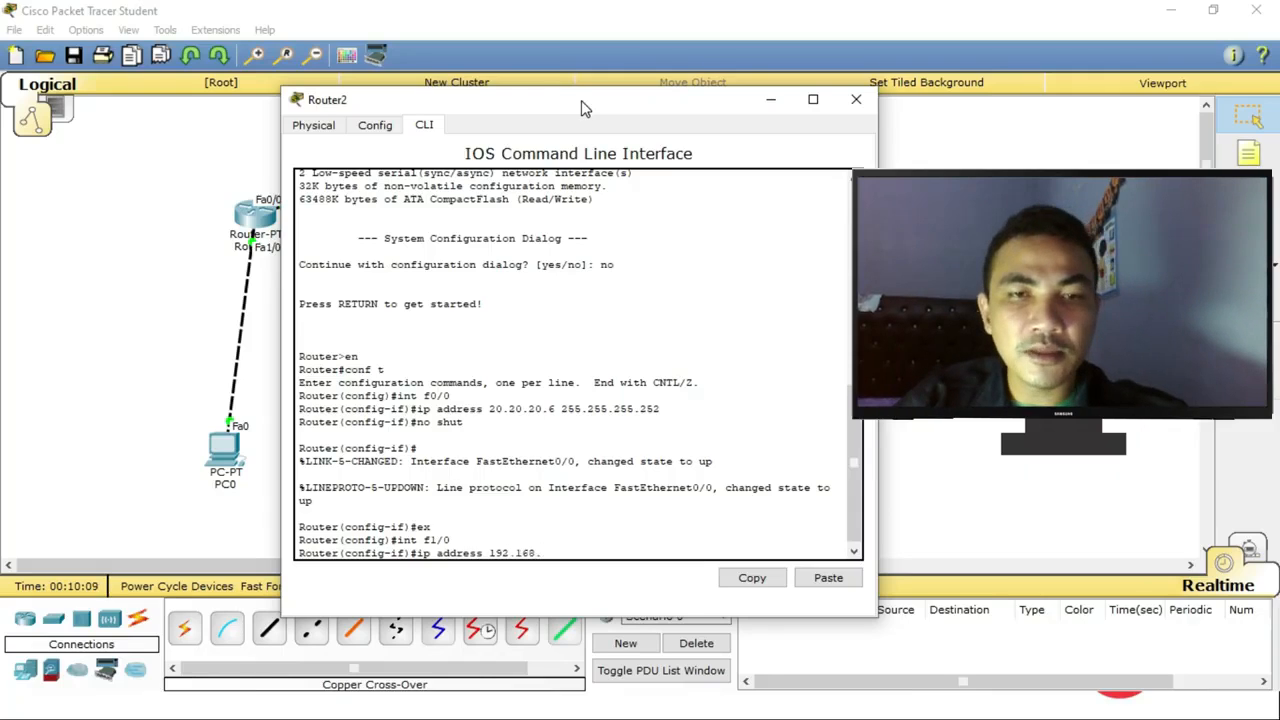
{"action": "type", "text": "13."}
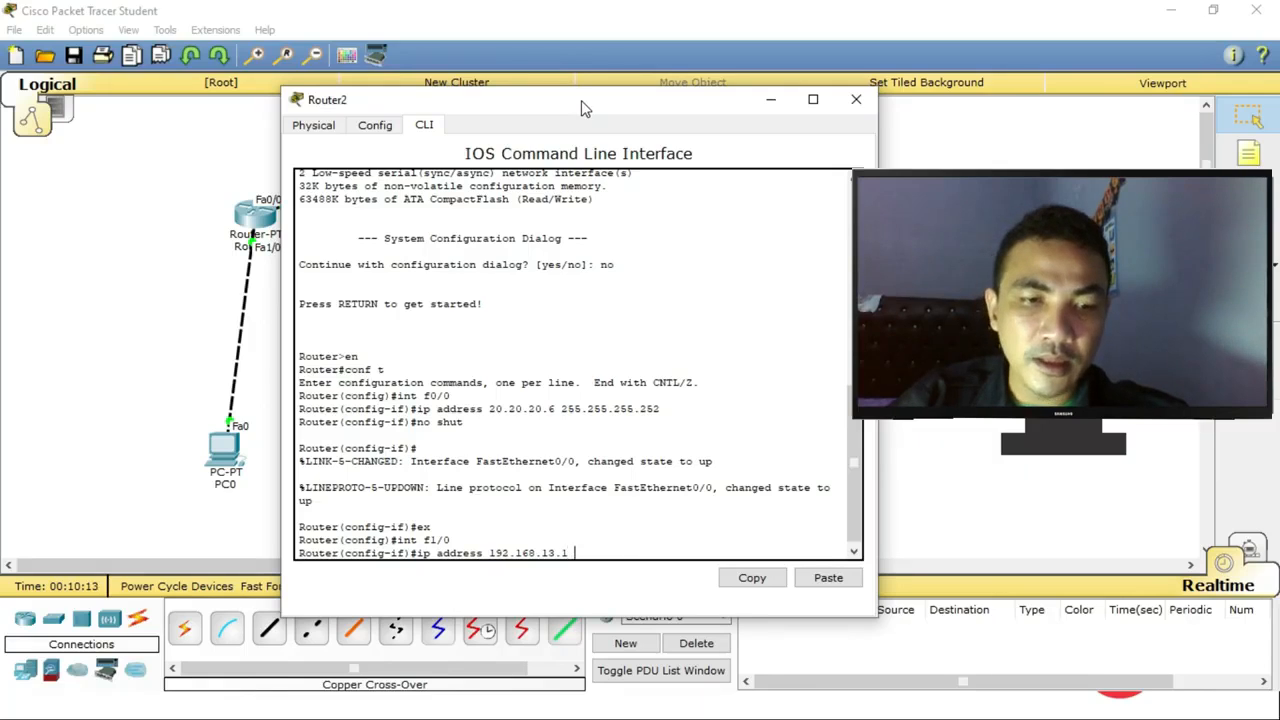
{"action": "type", "text": "1 255.2"}
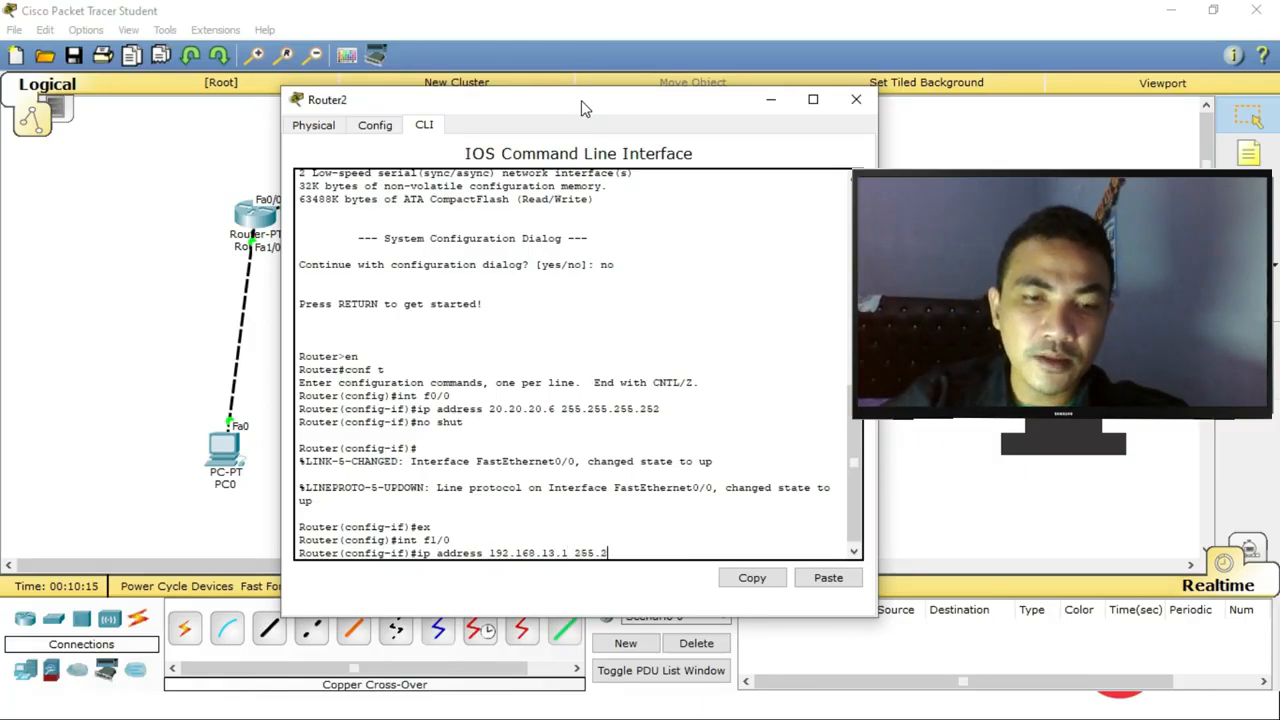
{"action": "type", "text": "55.0"}
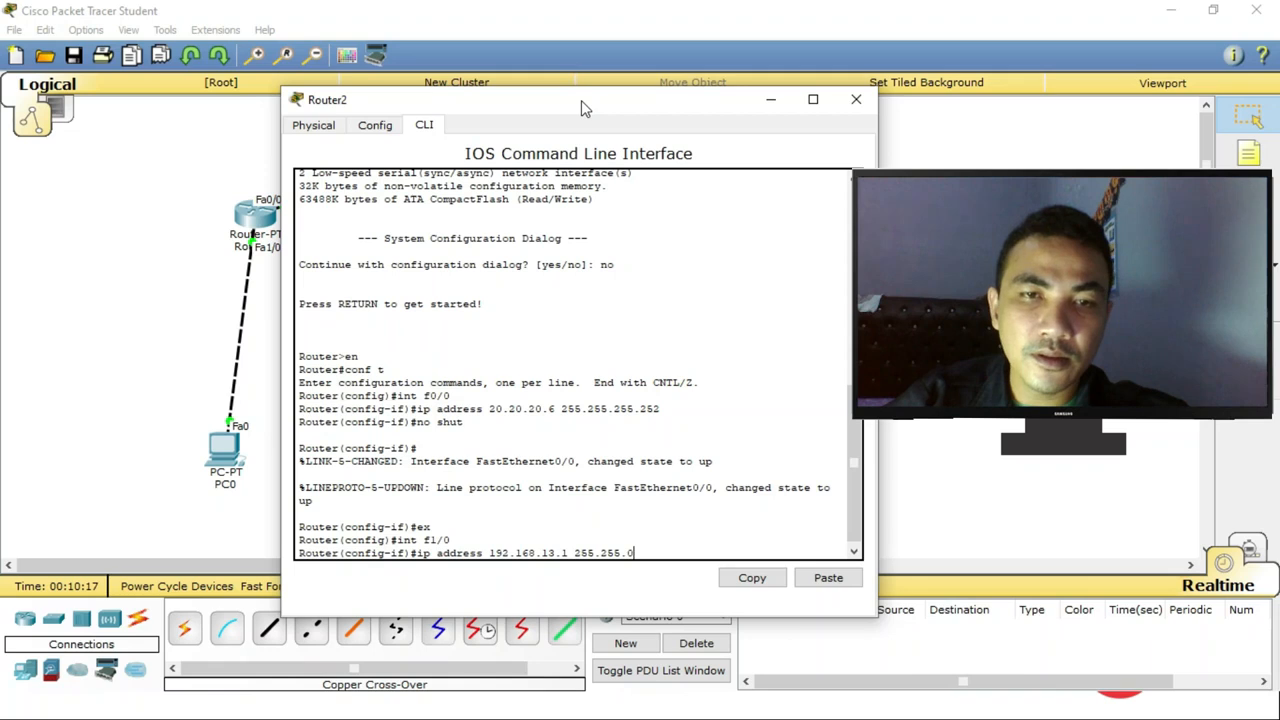
{"action": "key", "text": "BackSpace"}
{"action": "type", "text": "255.0"}
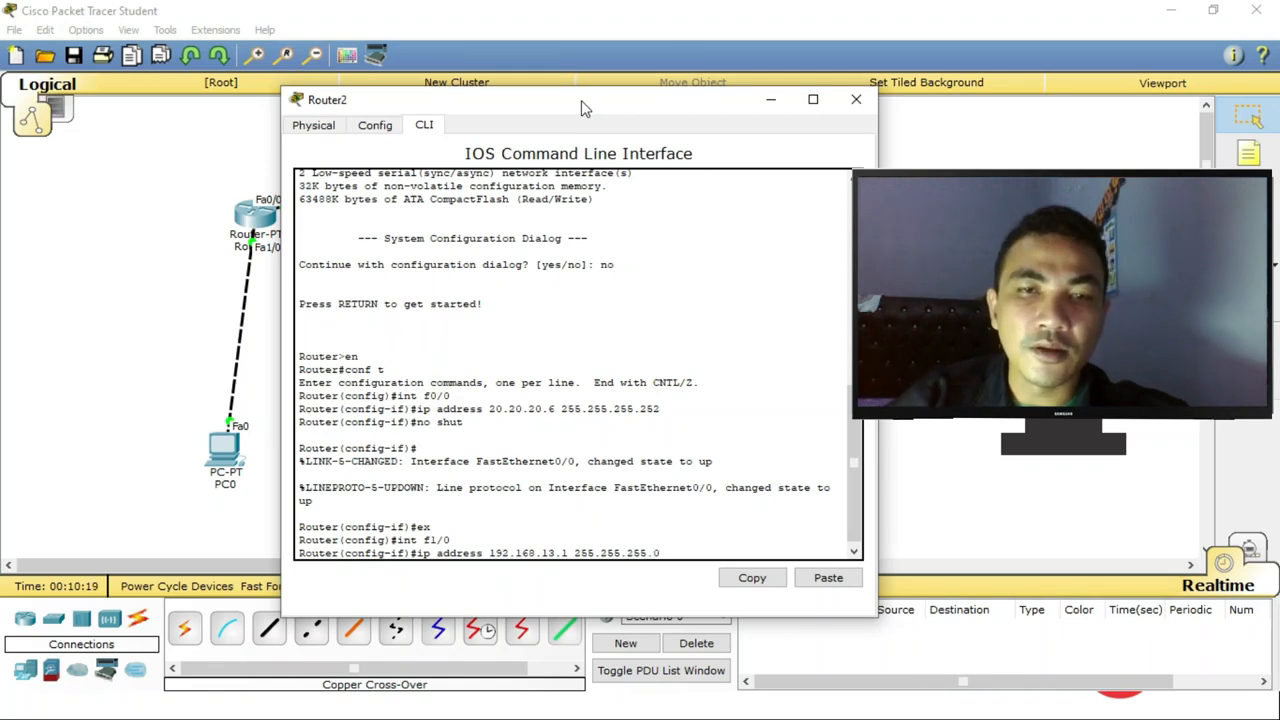
{"action": "key", "text": "Return"}
Enable Router2's interface f1/0 with no shut, return to global configuration mode and close the router's window.
{"action": "type", "text": "no sh"}
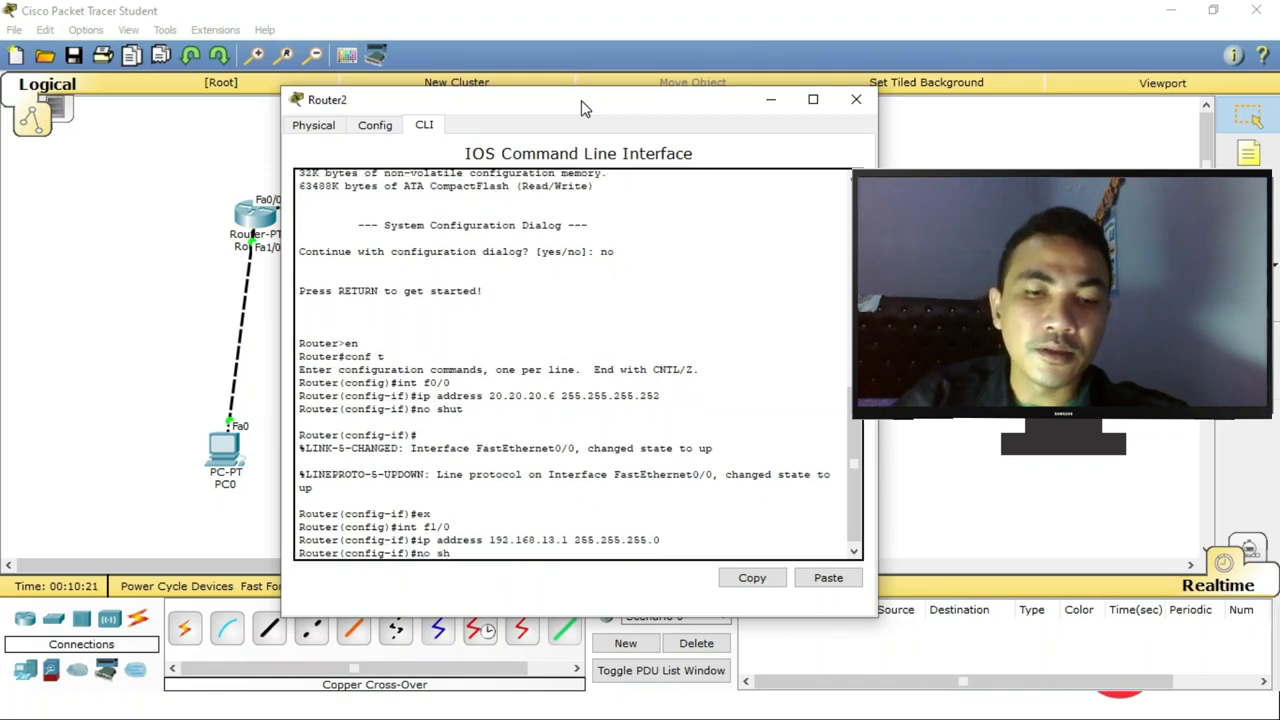
{"action": "type", "text": "ut"}
{"action": "key", "text": "Return"}
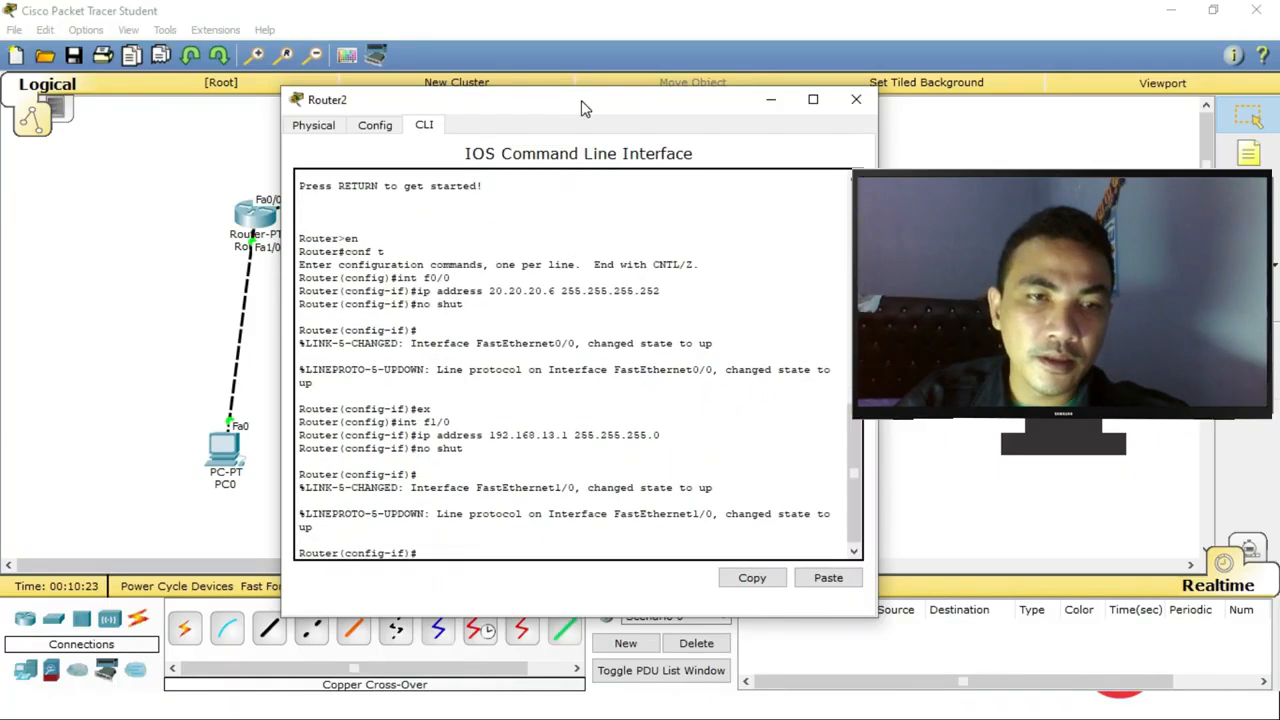
{"action": "type", "text": "ex"}
{"action": "key", "text": "Return"}
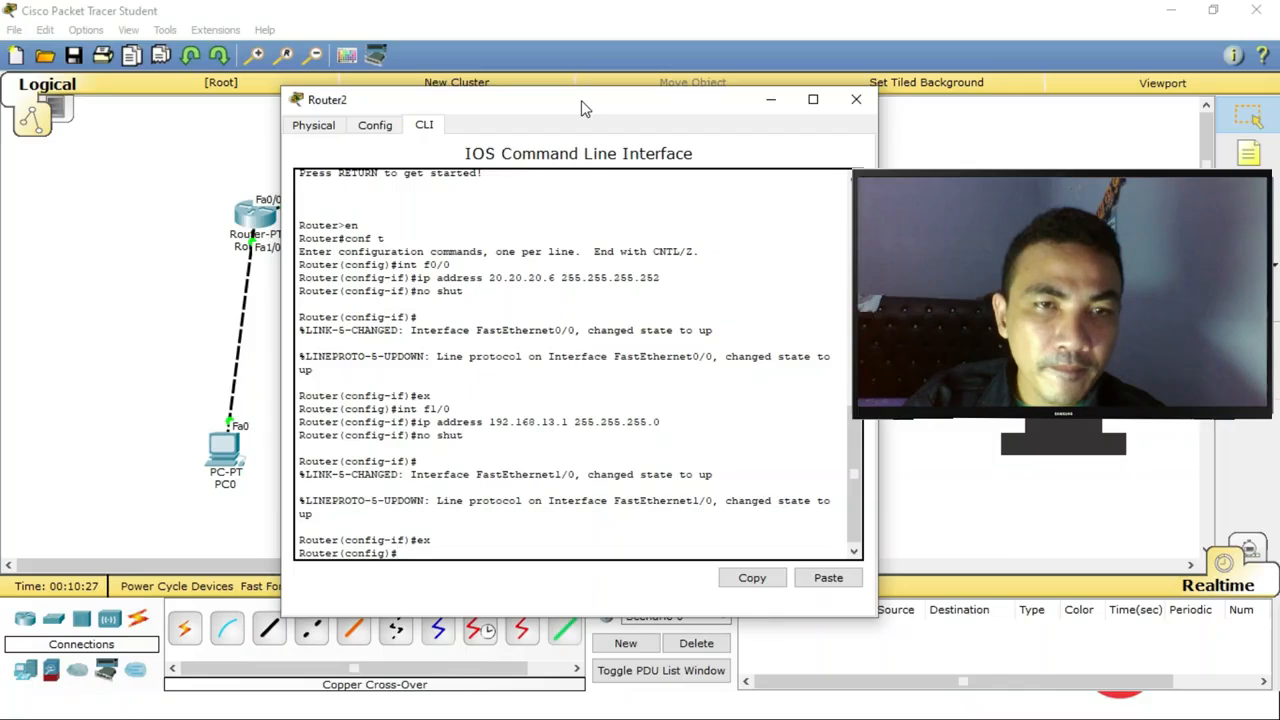
{"action": "left_click_drag", "start_coordinate": [581, 100], "coordinate": [453, 344]}
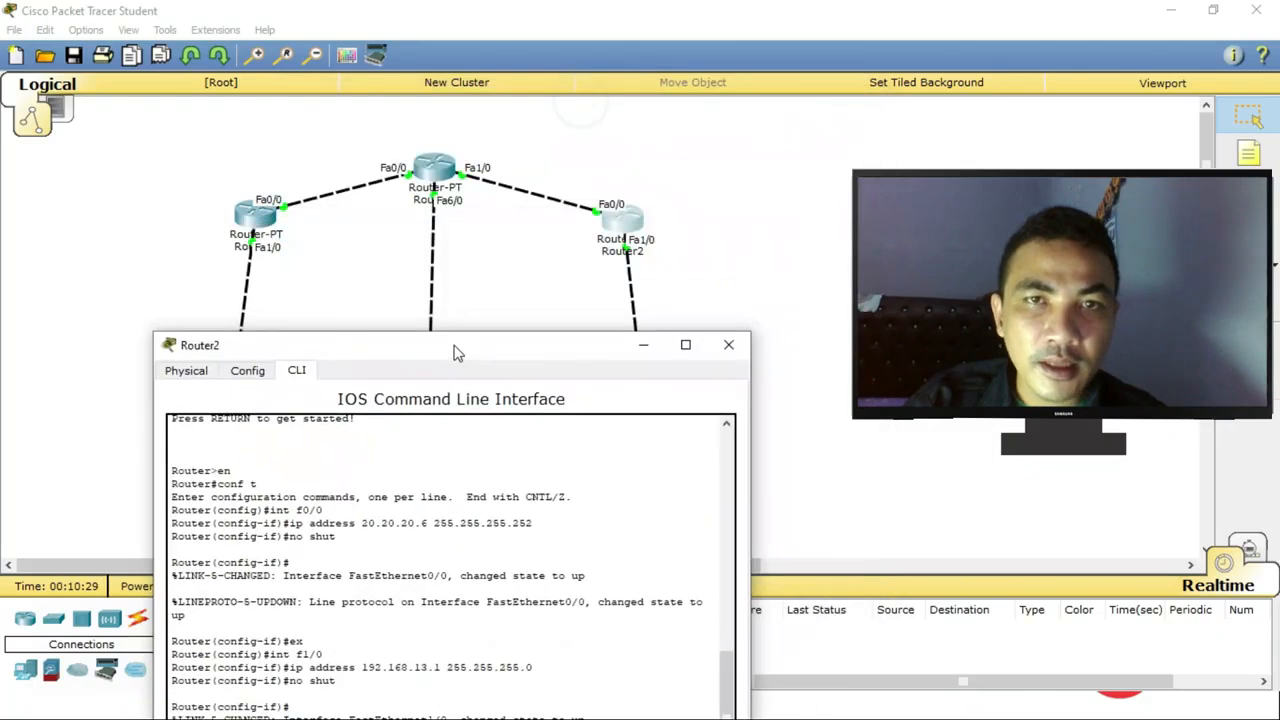
{"action": "left_click_drag", "start_coordinate": [572, 355], "coordinate": [472, 292]}
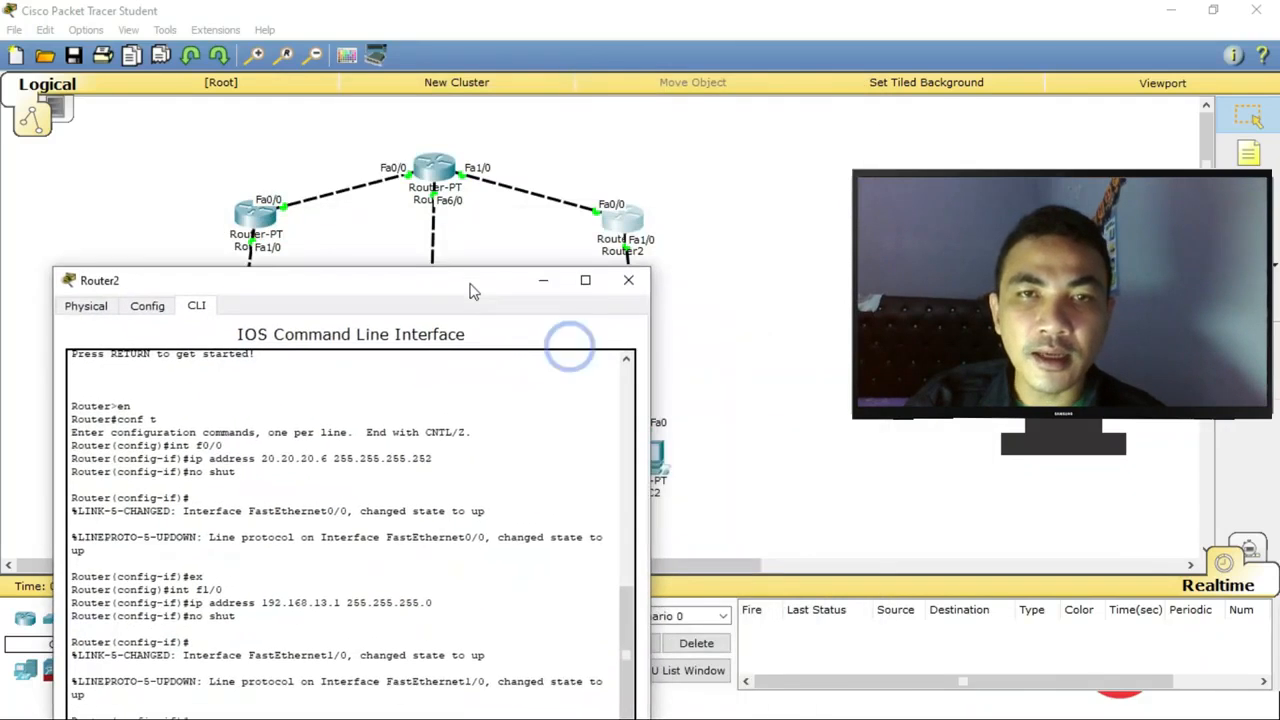
{"action": "left_click", "coordinate": [636, 281]}
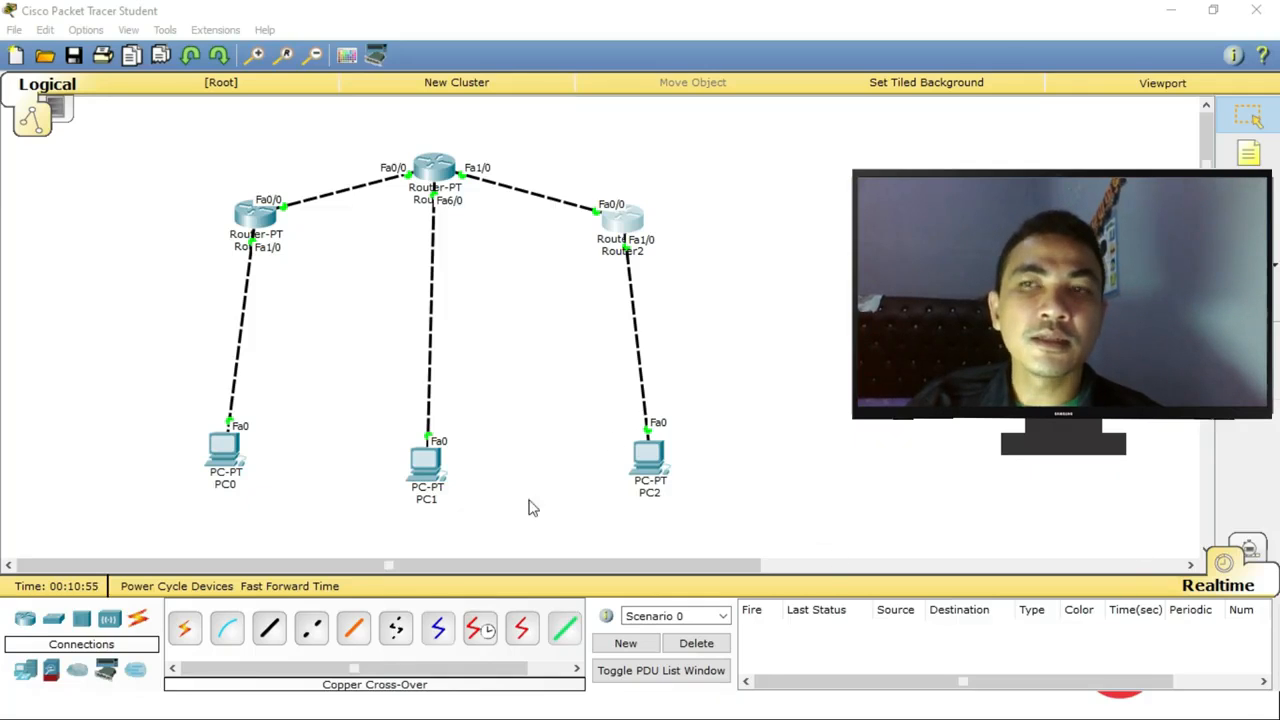
Open Router0's CLI, enter global configuration mode and start EIGRP routing with router eigrp 10.
{"action": "left_click", "coordinate": [256, 222]}
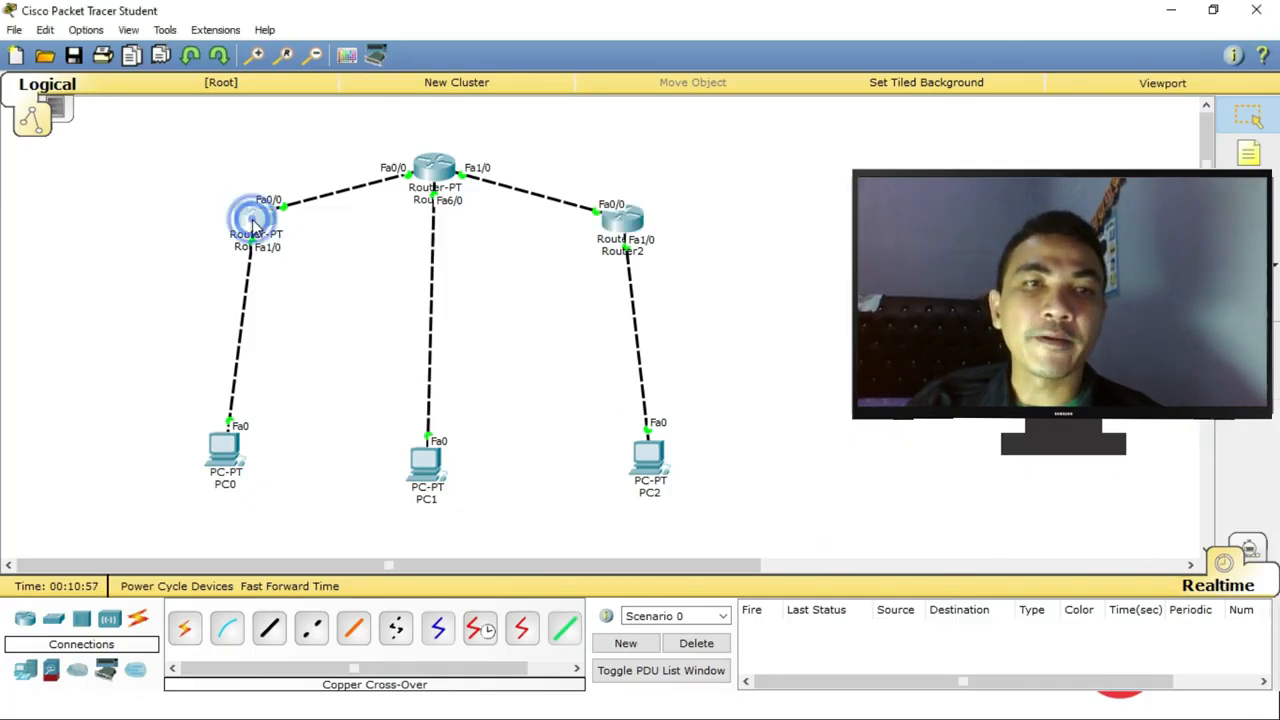
{"action": "key", "text": "Return"}
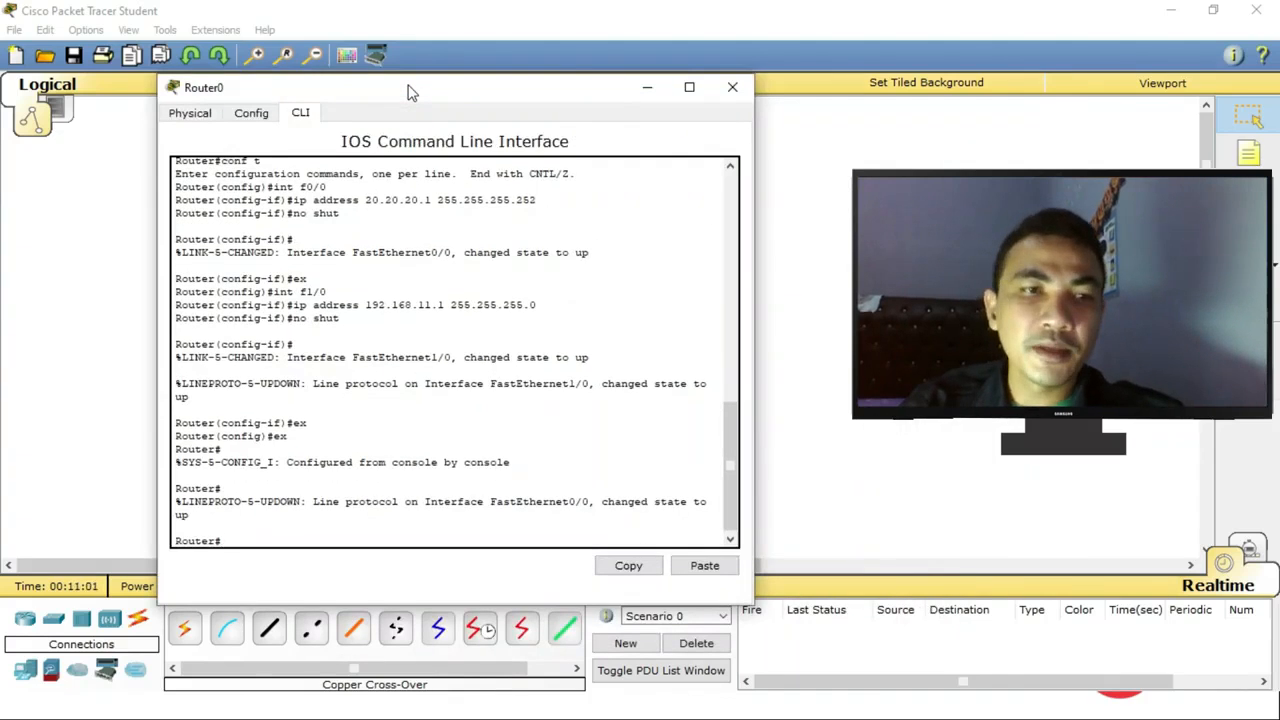
{"action": "type", "text": "conf t"}
{"action": "key", "text": "Return"}
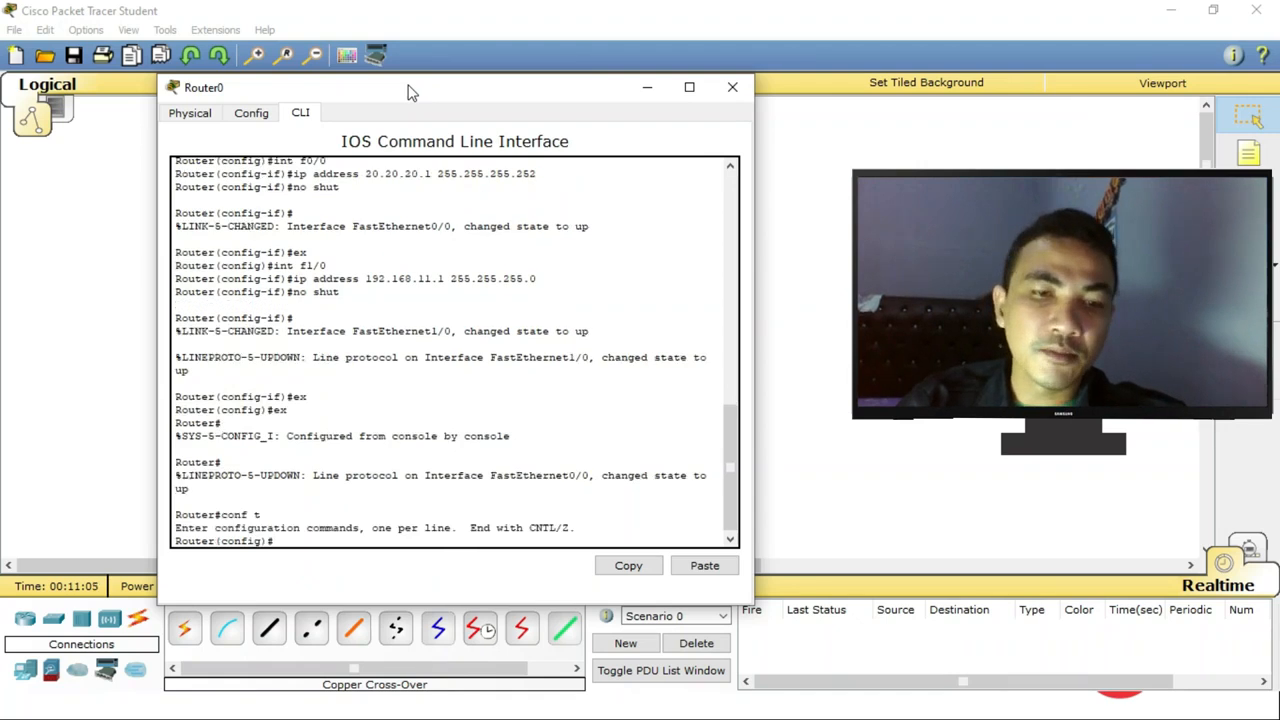
{"action": "type", "text": "router"}
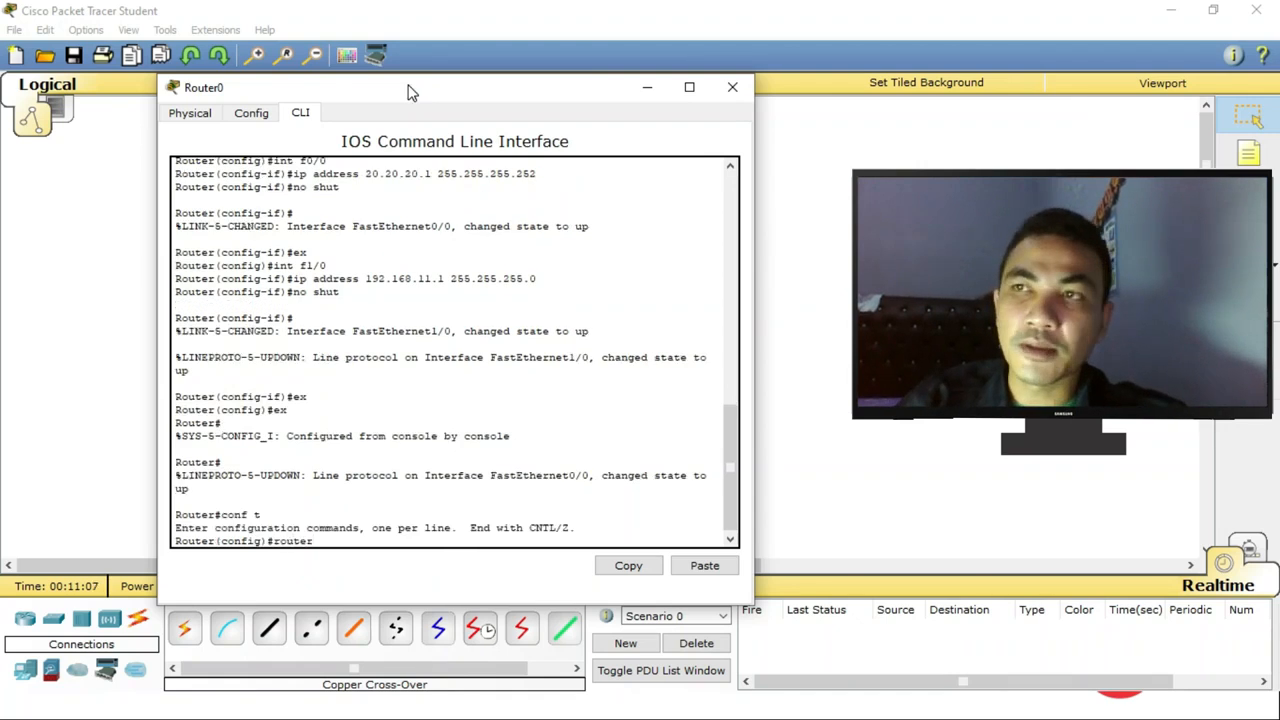
{"action": "type", "text": " ei"}
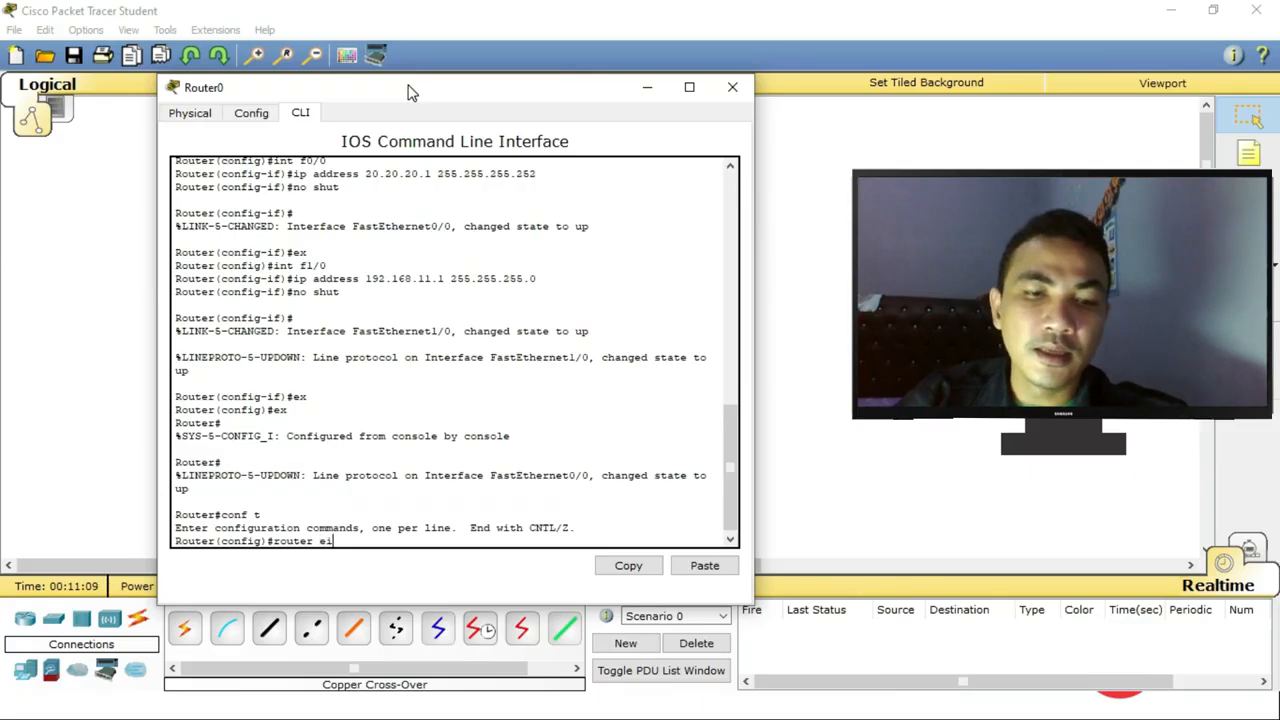
{"action": "type", "text": "grp 10"}
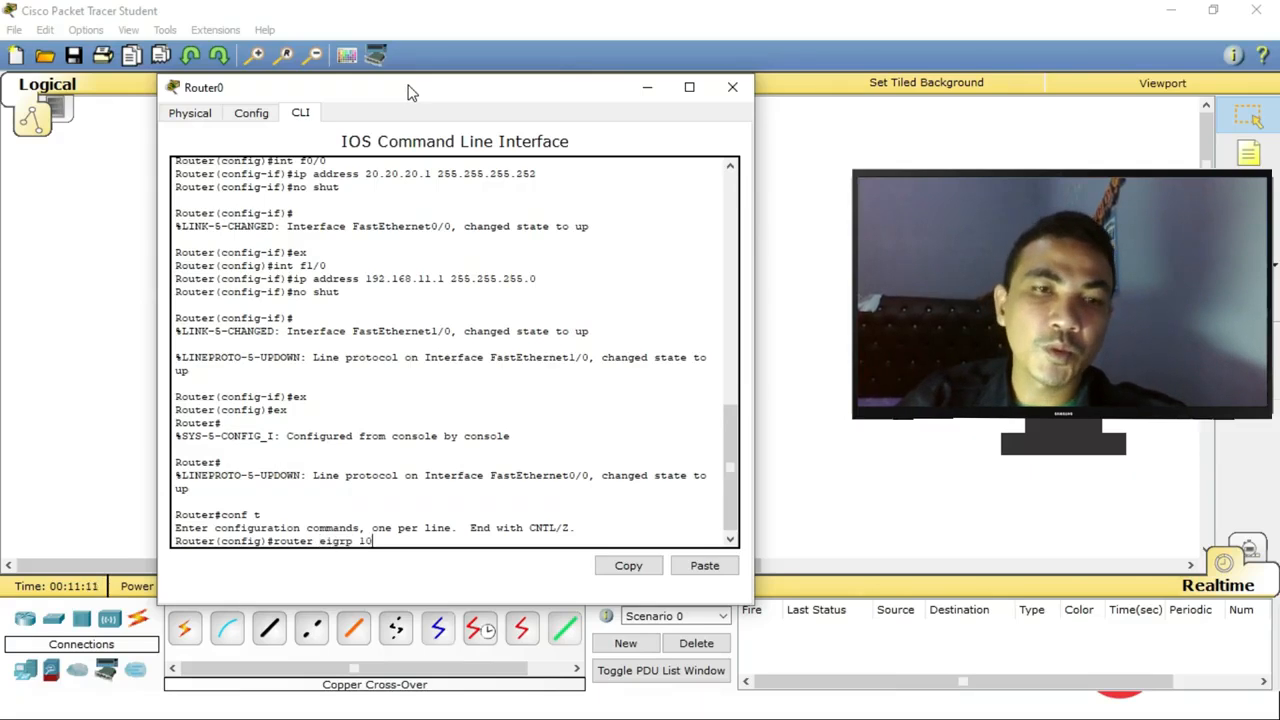
{"action": "key", "text": "Return"}
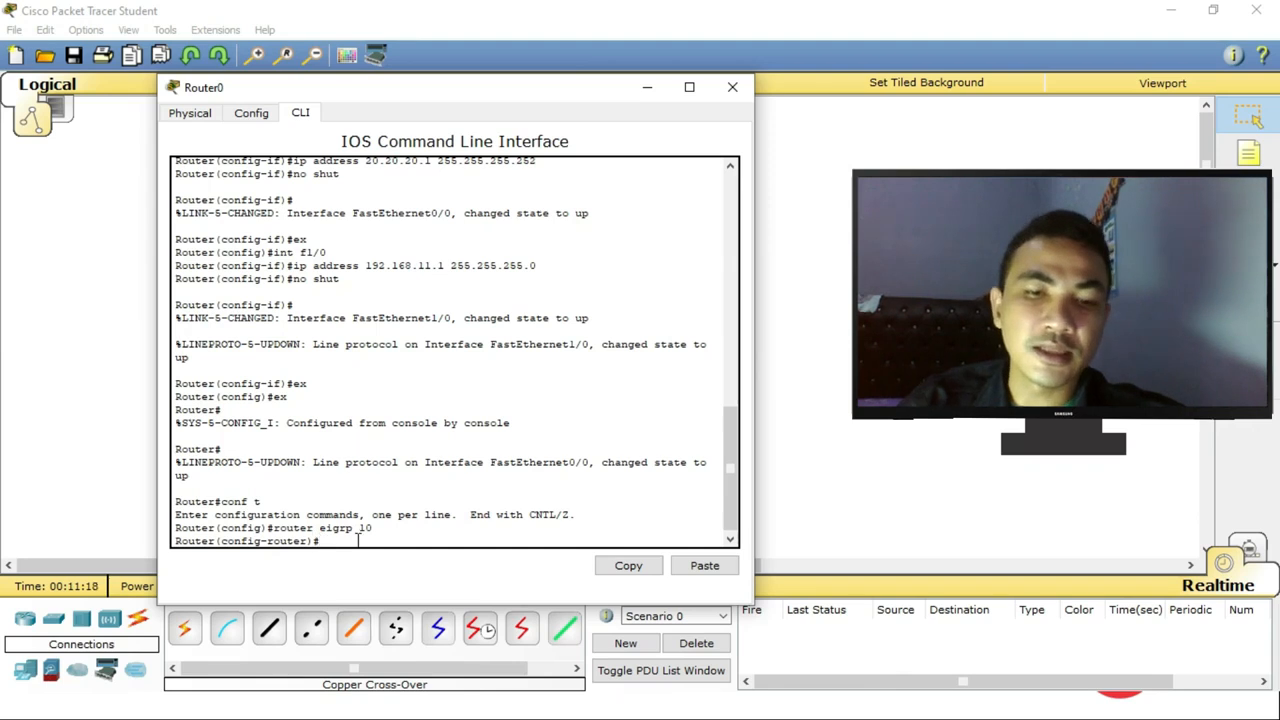
Add network 20.20.20.0 to Router0's EIGRP 10 routing.
{"action": "type", "text": "netwo"}
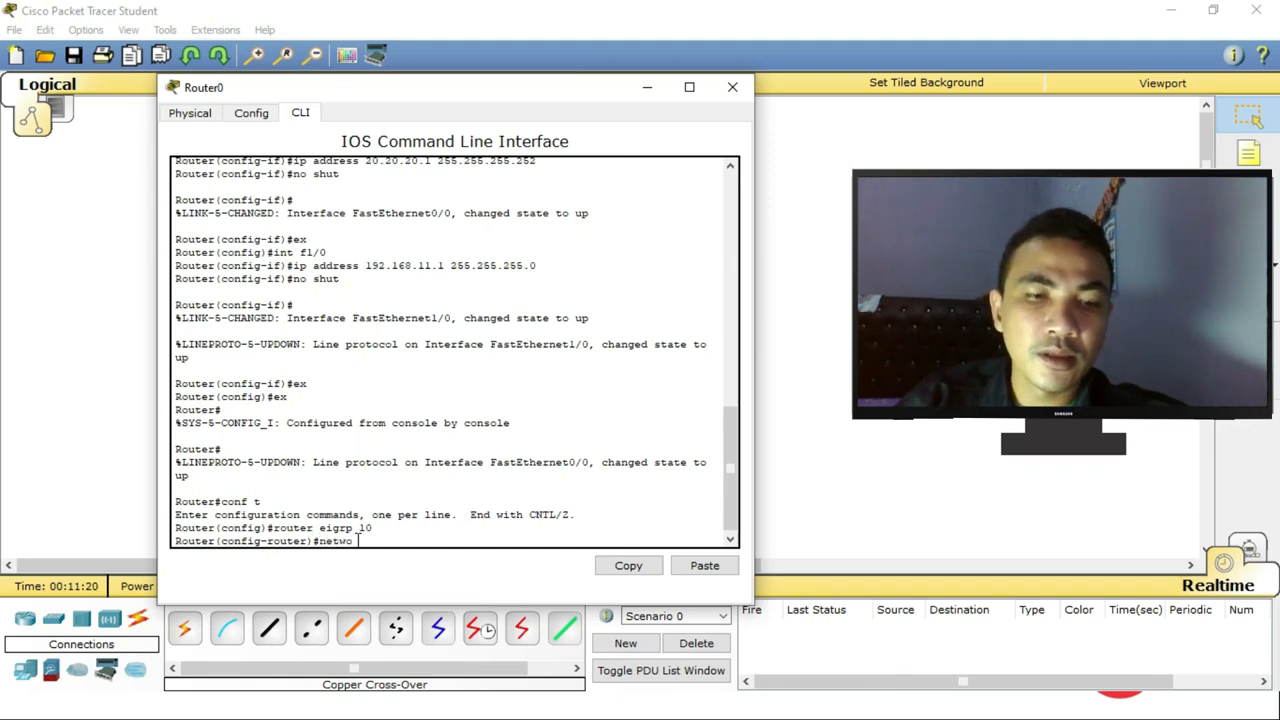
{"action": "type", "text": "rk"}
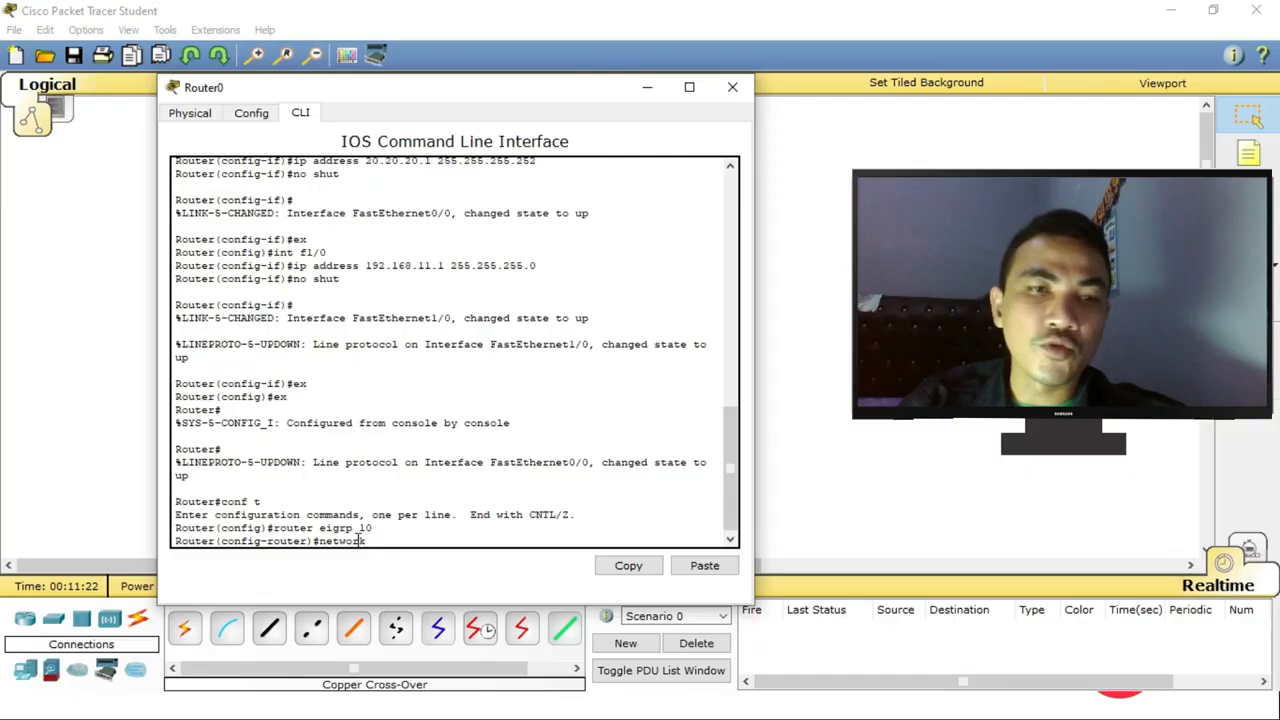
{"action": "type", "text": " 20"}
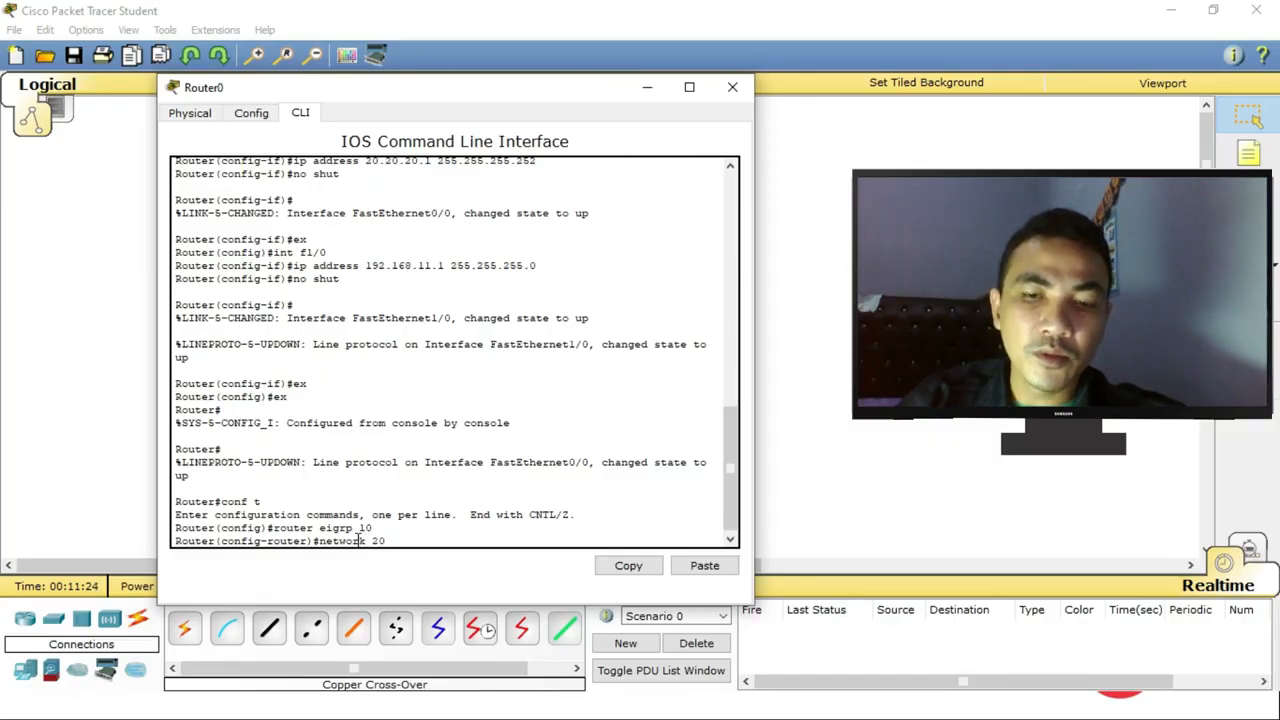
{"action": "type", "text": ".20.20."}
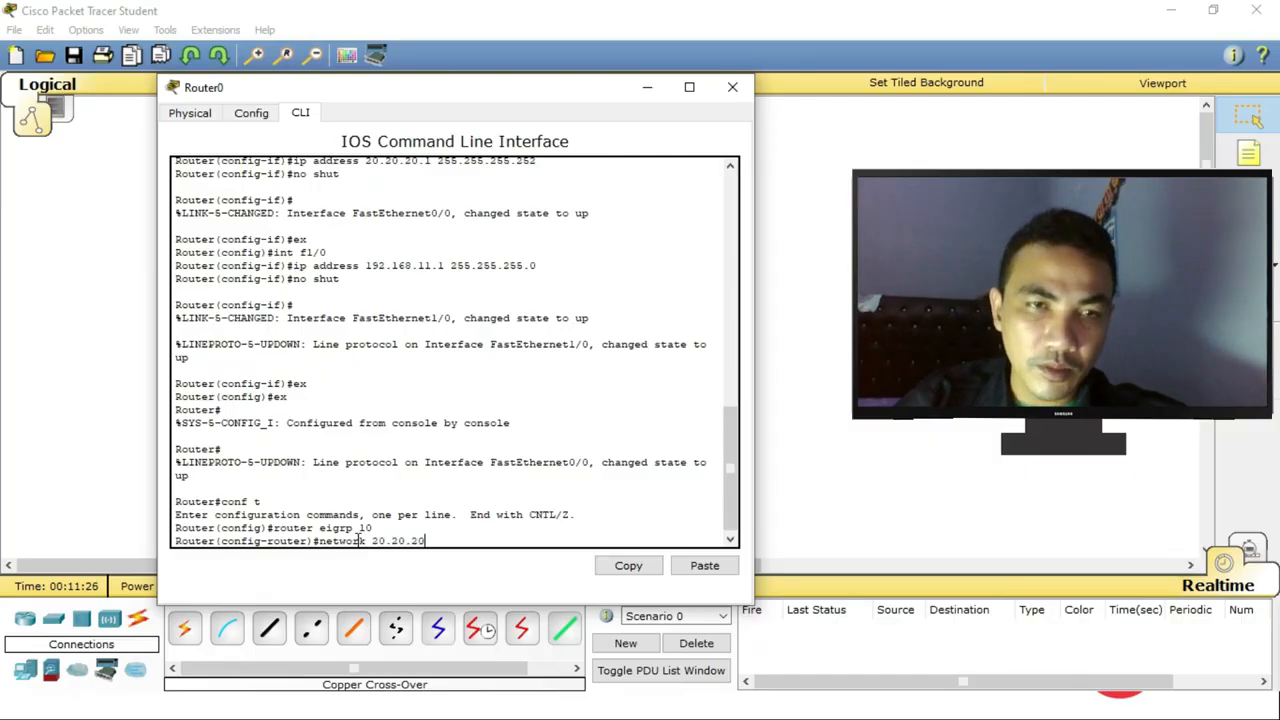
{"action": "type", "text": "0"}
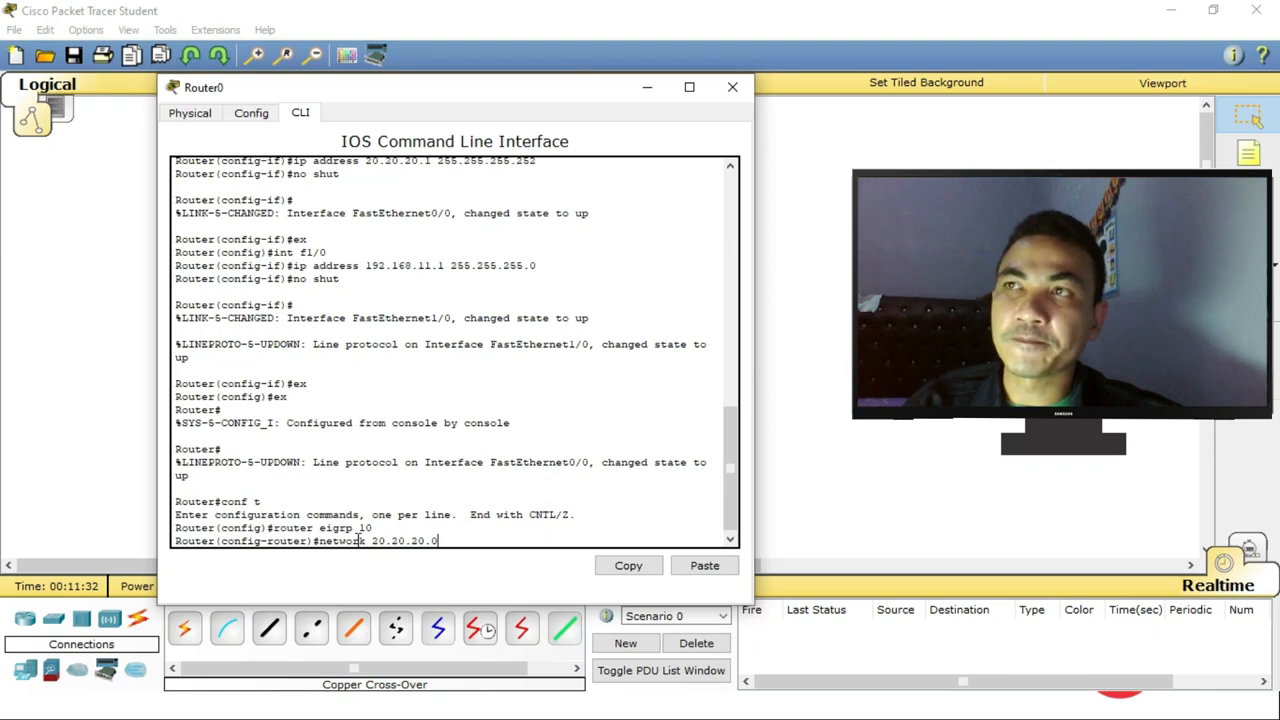
{"action": "key", "text": "Return"}
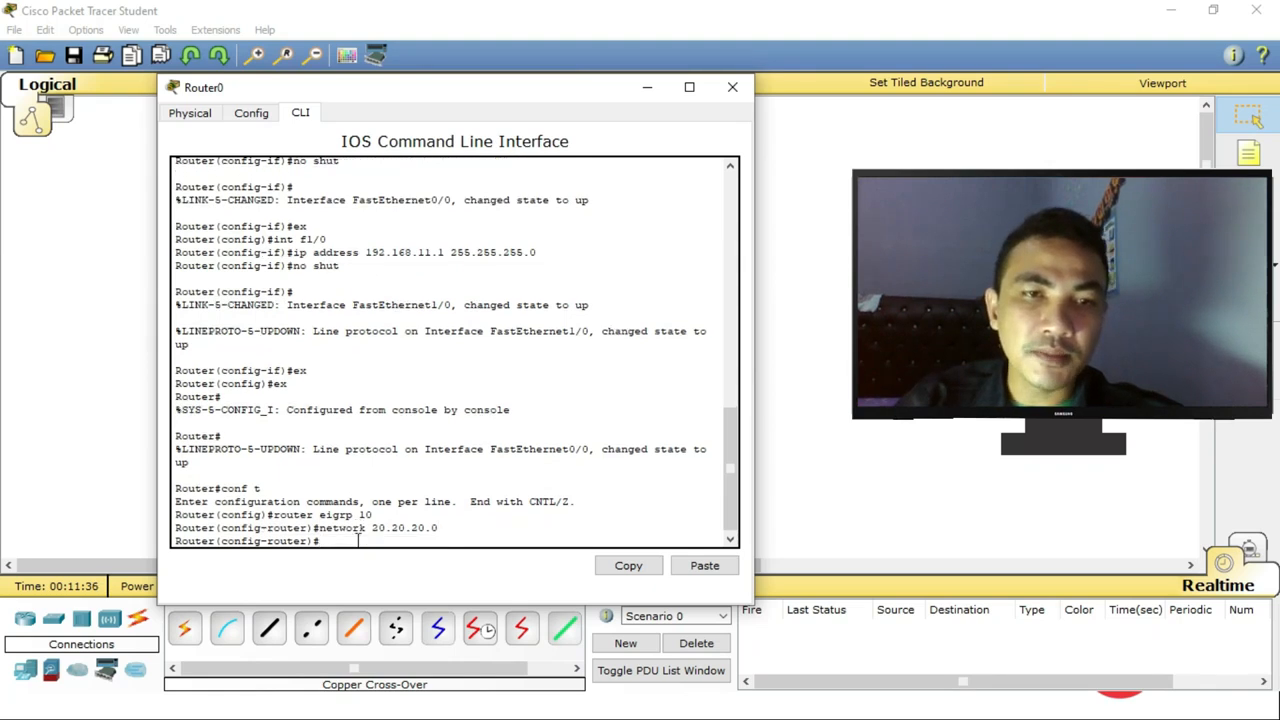
Add network 192.168.11.0 to Router0's EIGRP 10 routing.
{"action": "type", "text": "networ"}
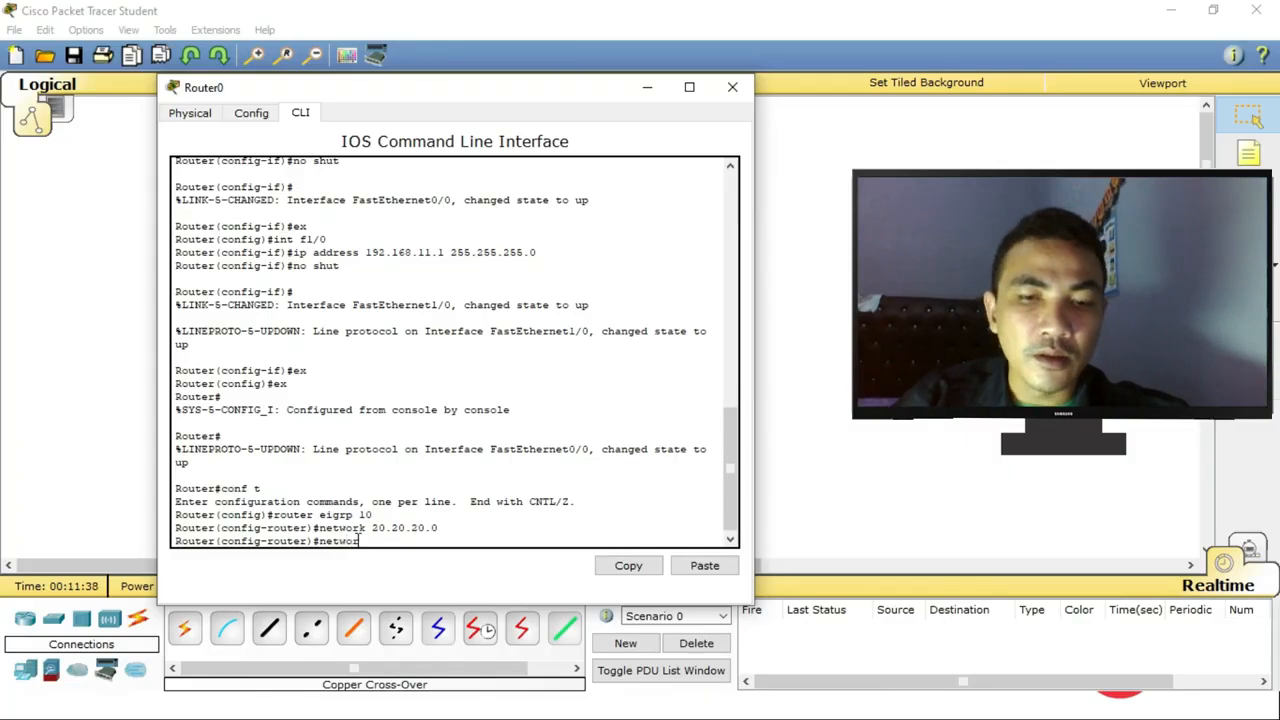
{"action": "type", "text": "k 1"}
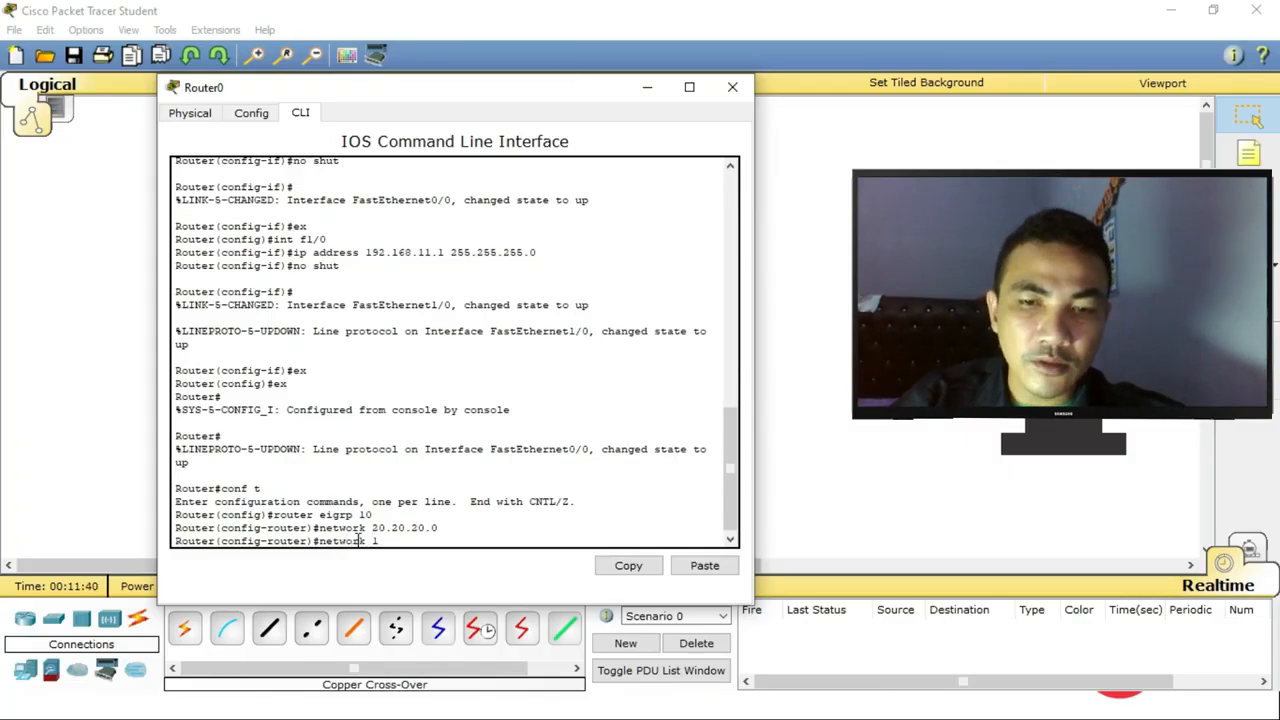
{"action": "type", "text": "92.1"}
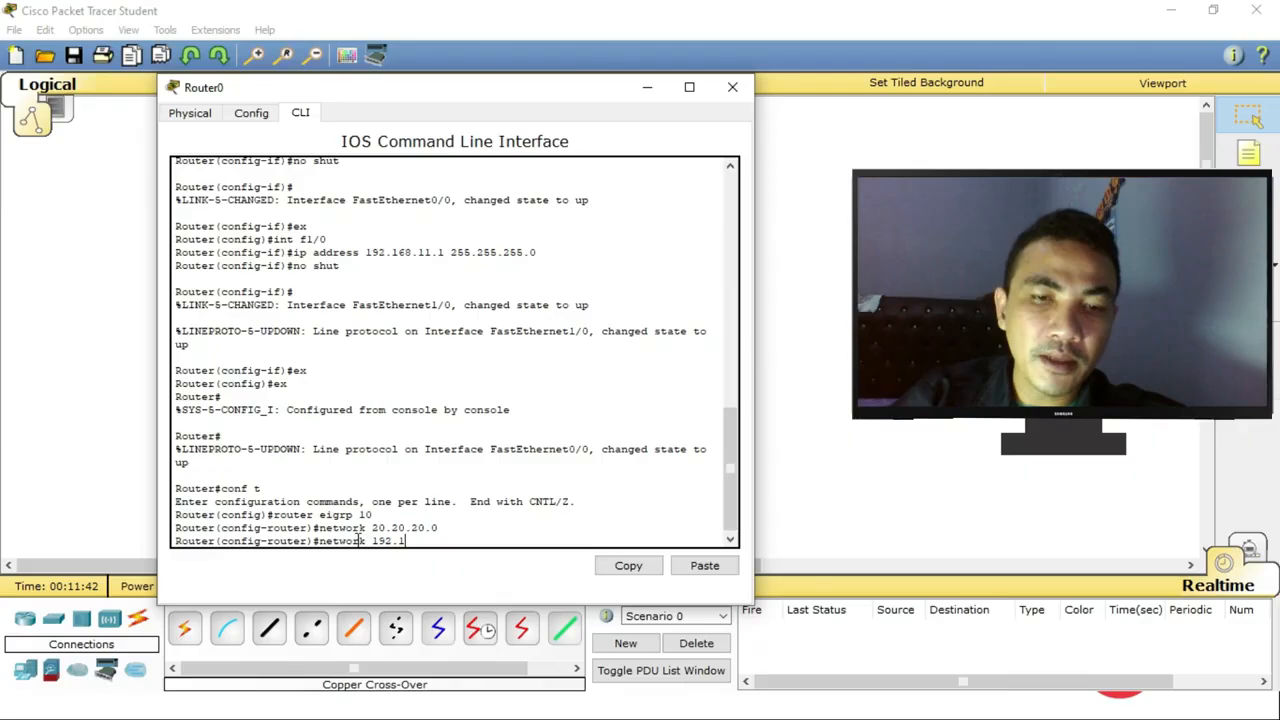
{"action": "type", "text": "68."}
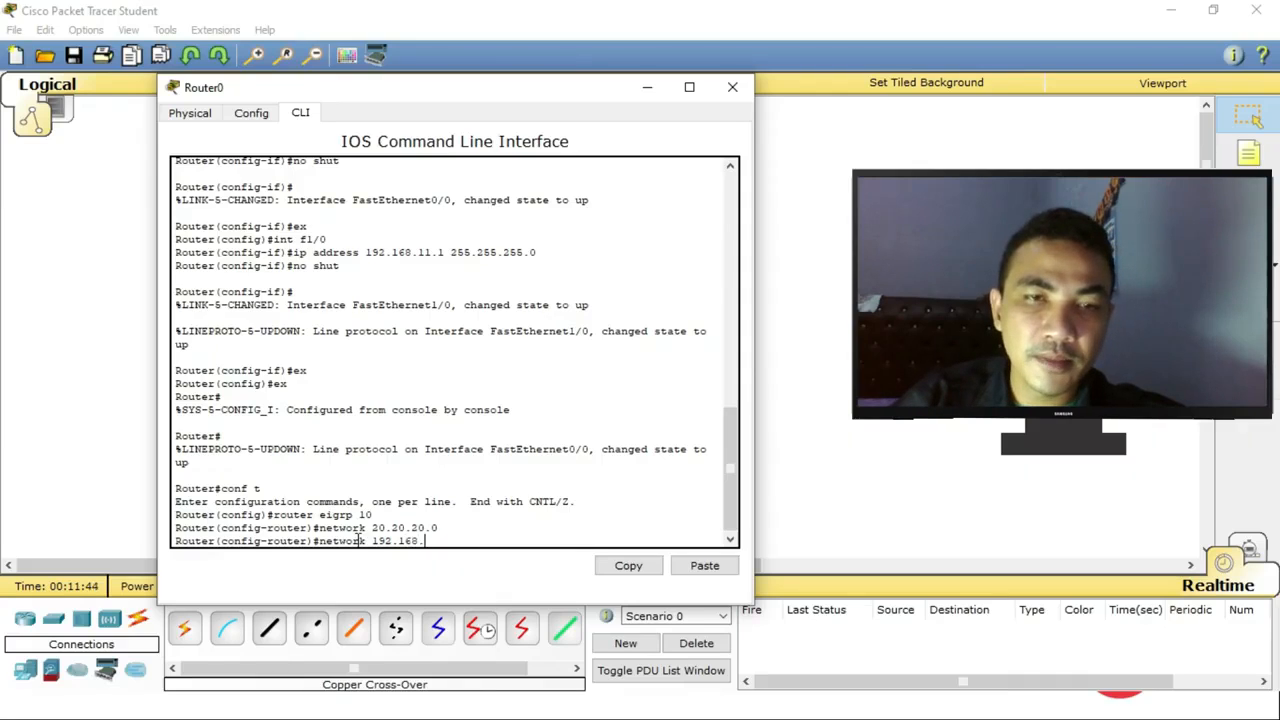
{"action": "type", "text": "11.0"}
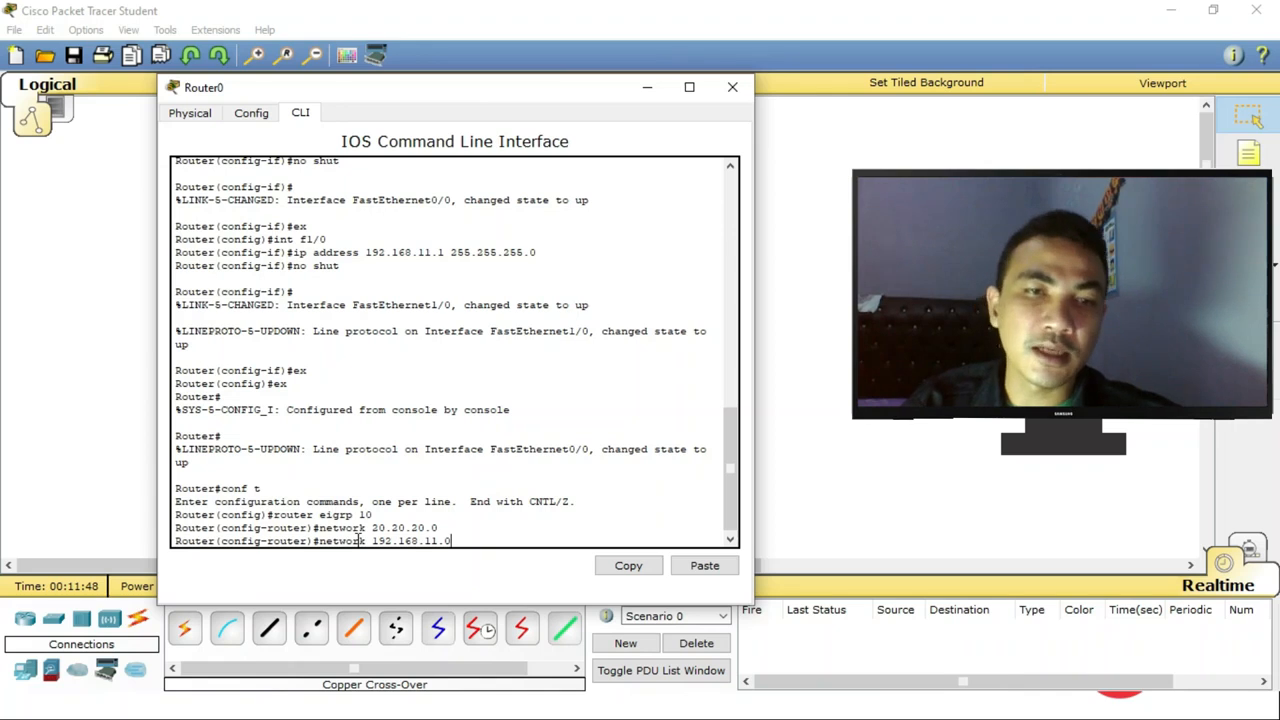
{"action": "key", "text": "Return"}
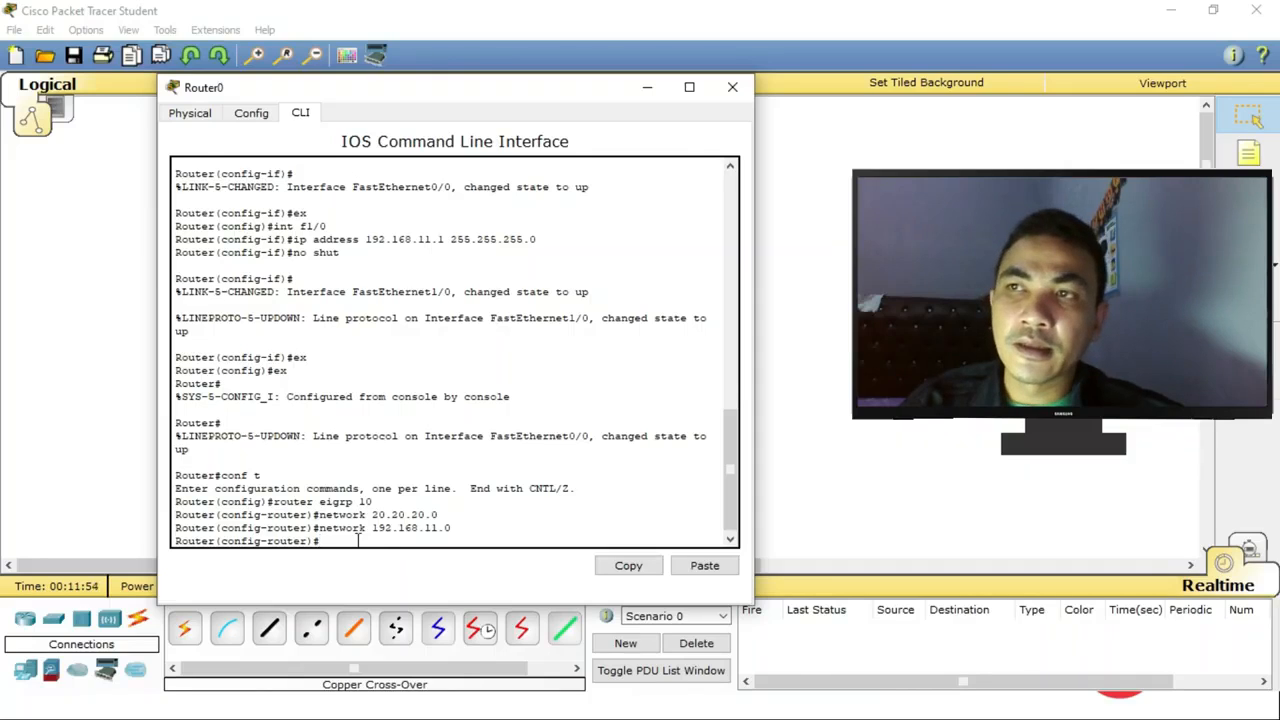
Exit Router0's router and global configuration modes back to the privileged prompt.
{"action": "type", "text": "e"}
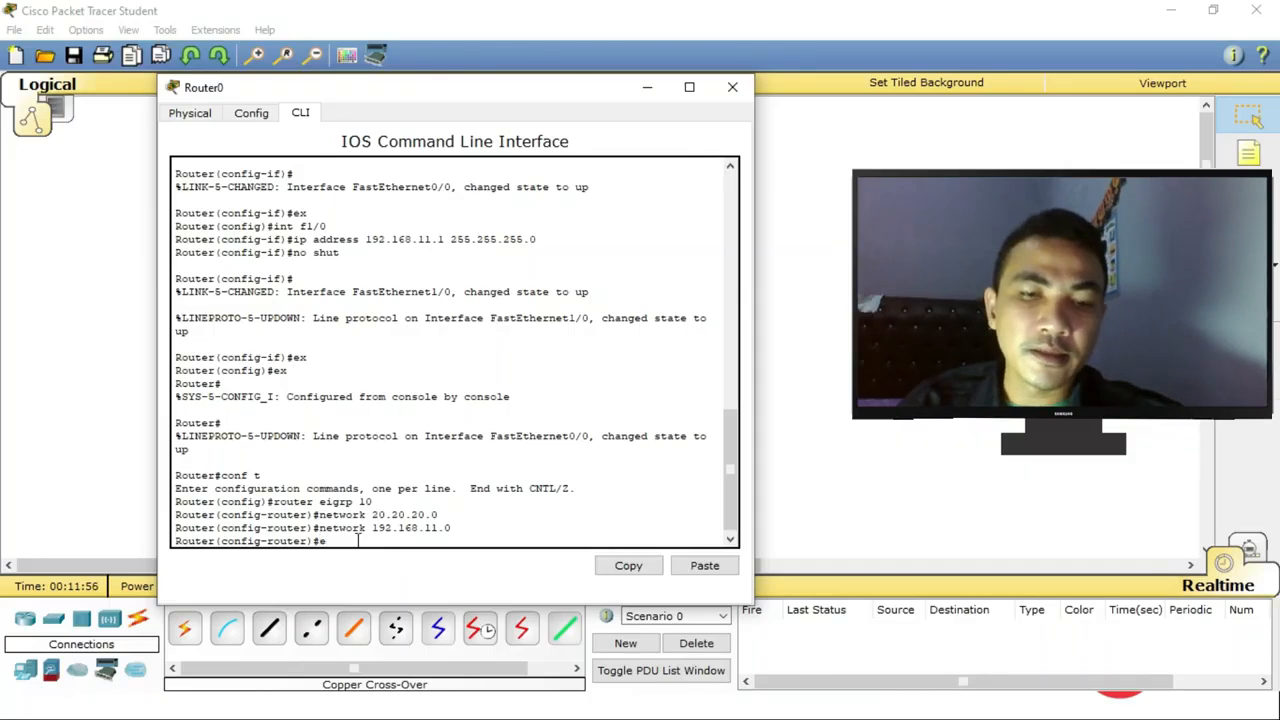
{"action": "type", "text": "x"}
{"action": "key", "text": "Return"}
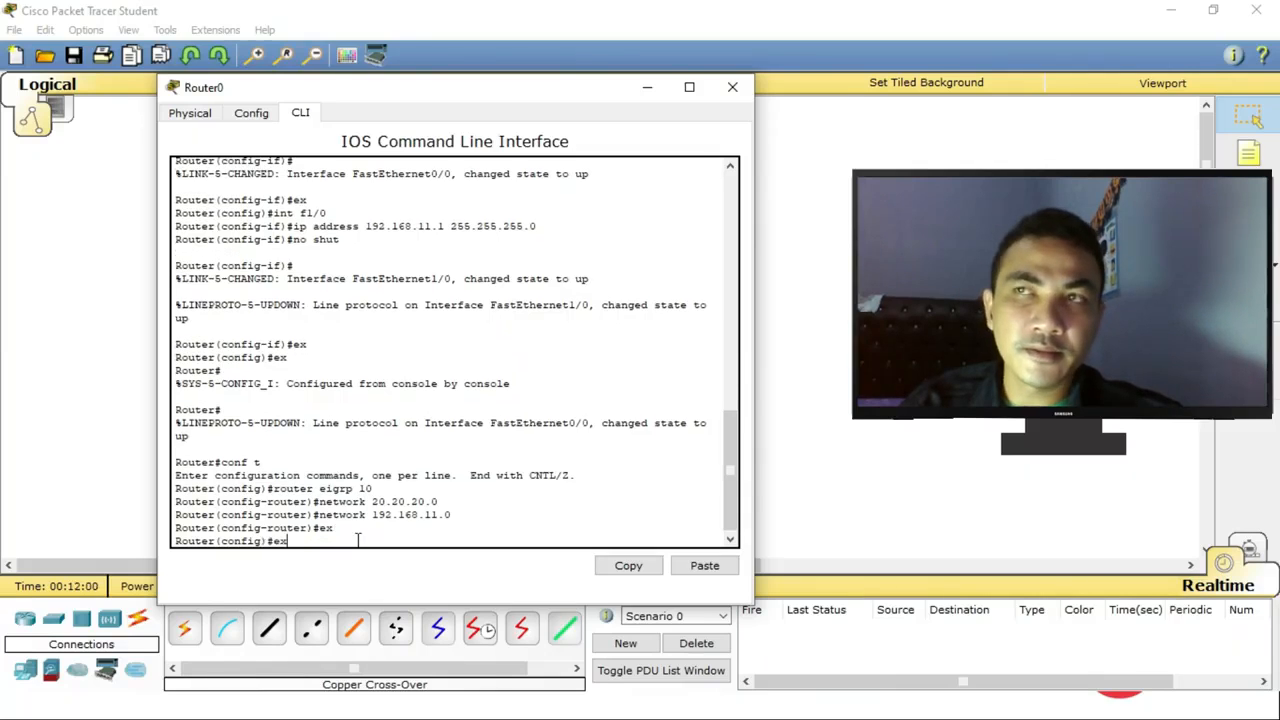
{"action": "type", "text": "ex"}
{"action": "key", "text": "Return"}
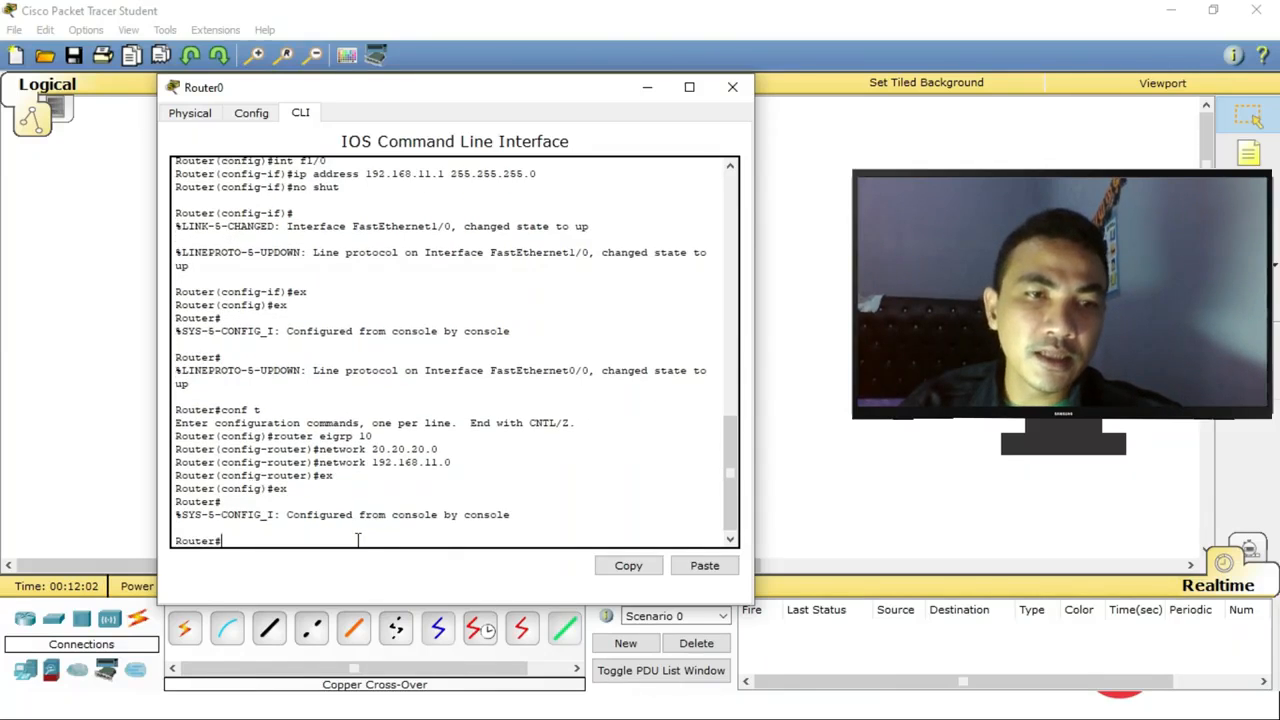
Save Router0's configuration with copy running-config startup-config, accepting the default destination filename.
{"action": "type", "text": "c"}
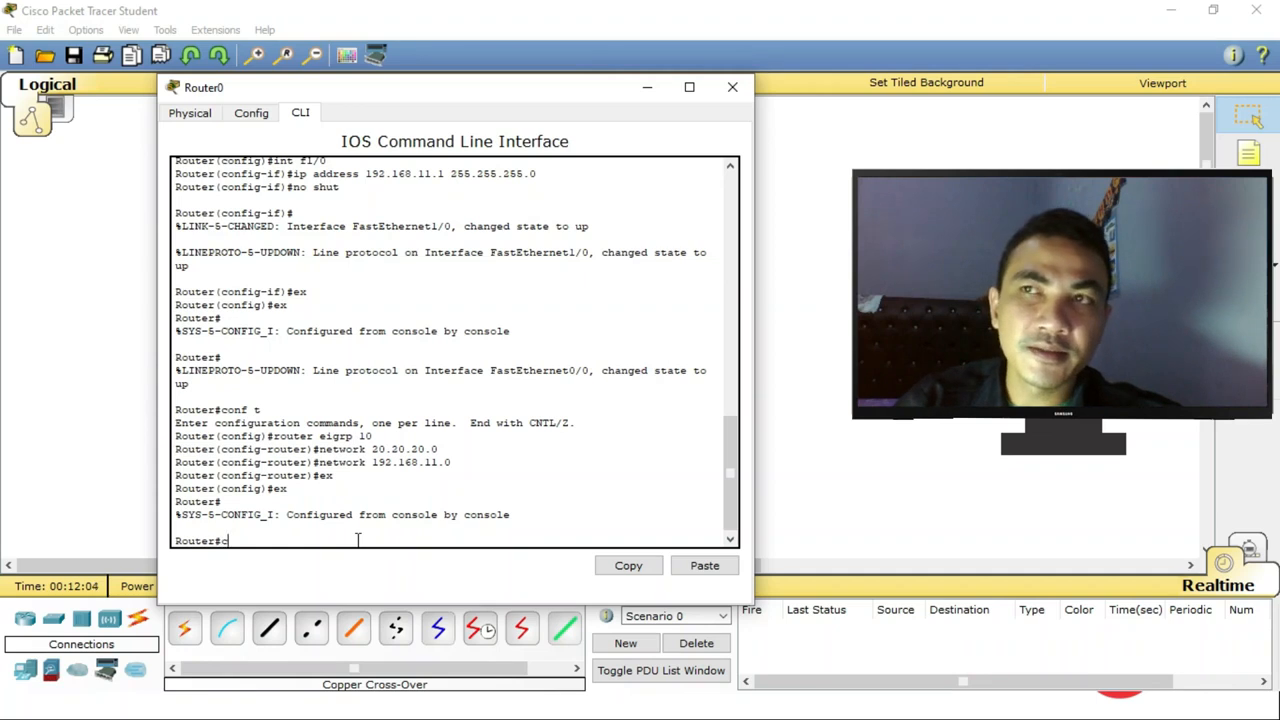
{"action": "type", "text": "opy"}
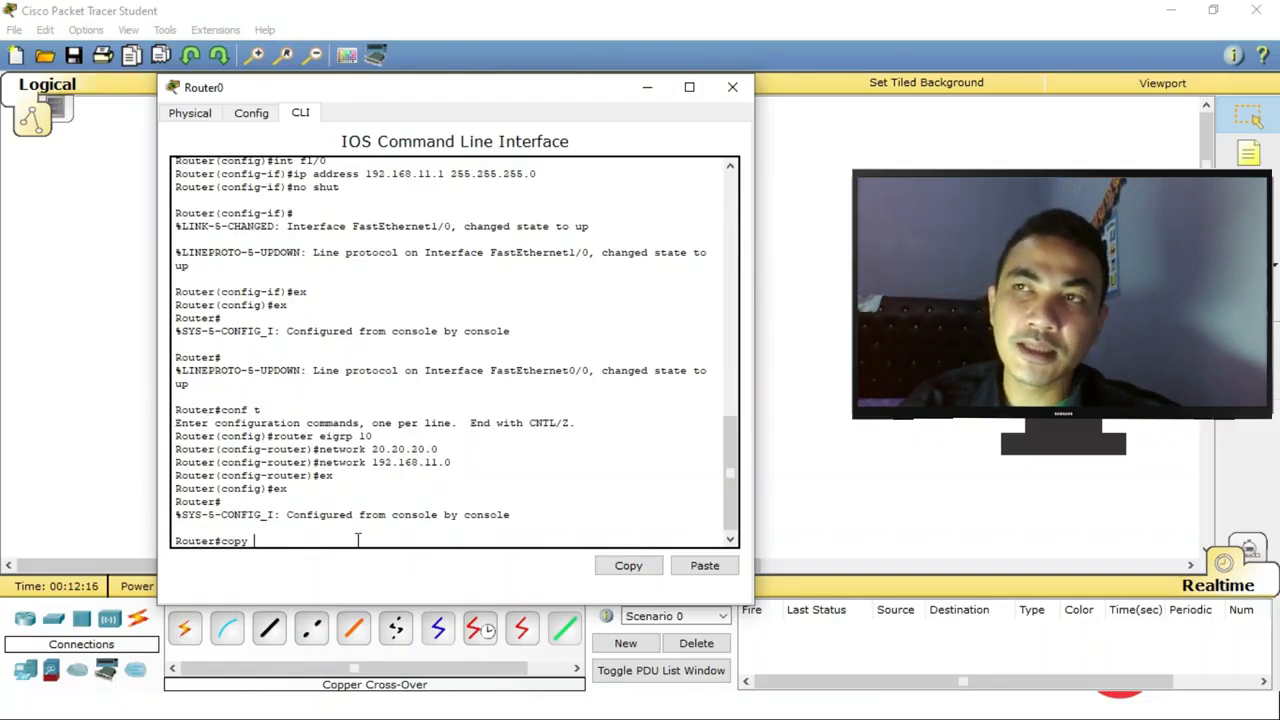
{"action": "type", "text": "runn"}
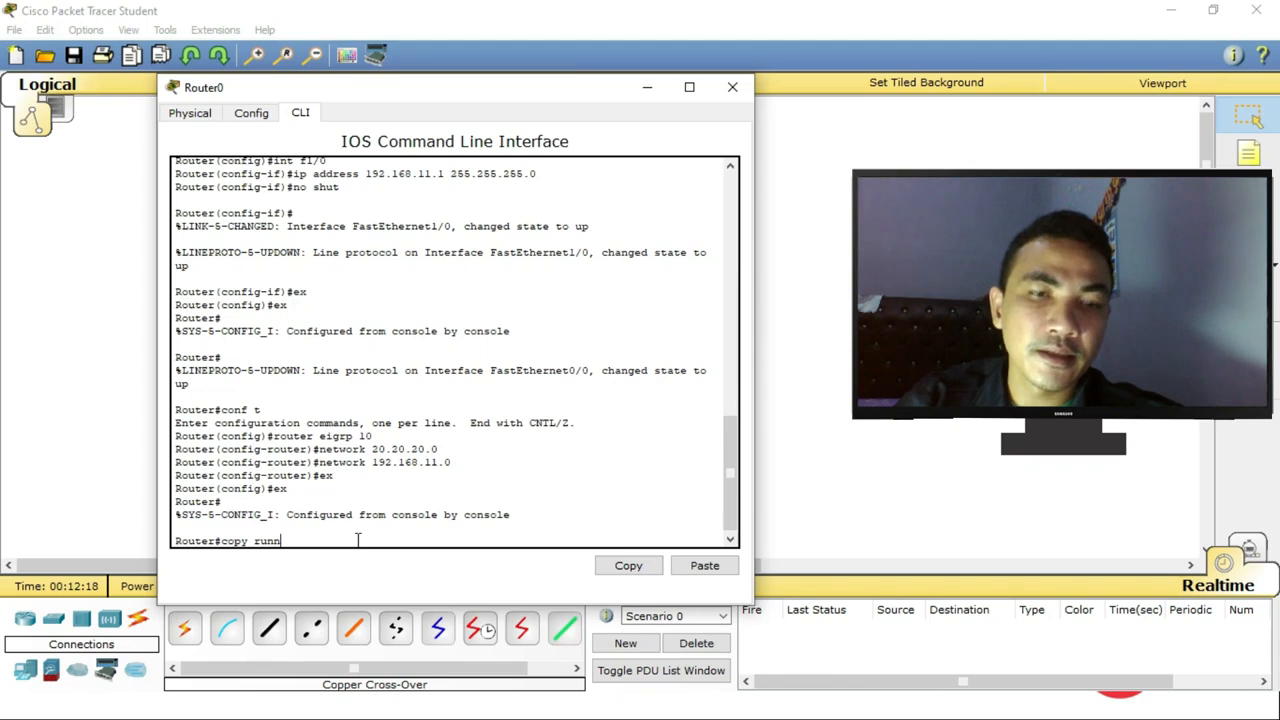
{"action": "type", "text": "ing"}
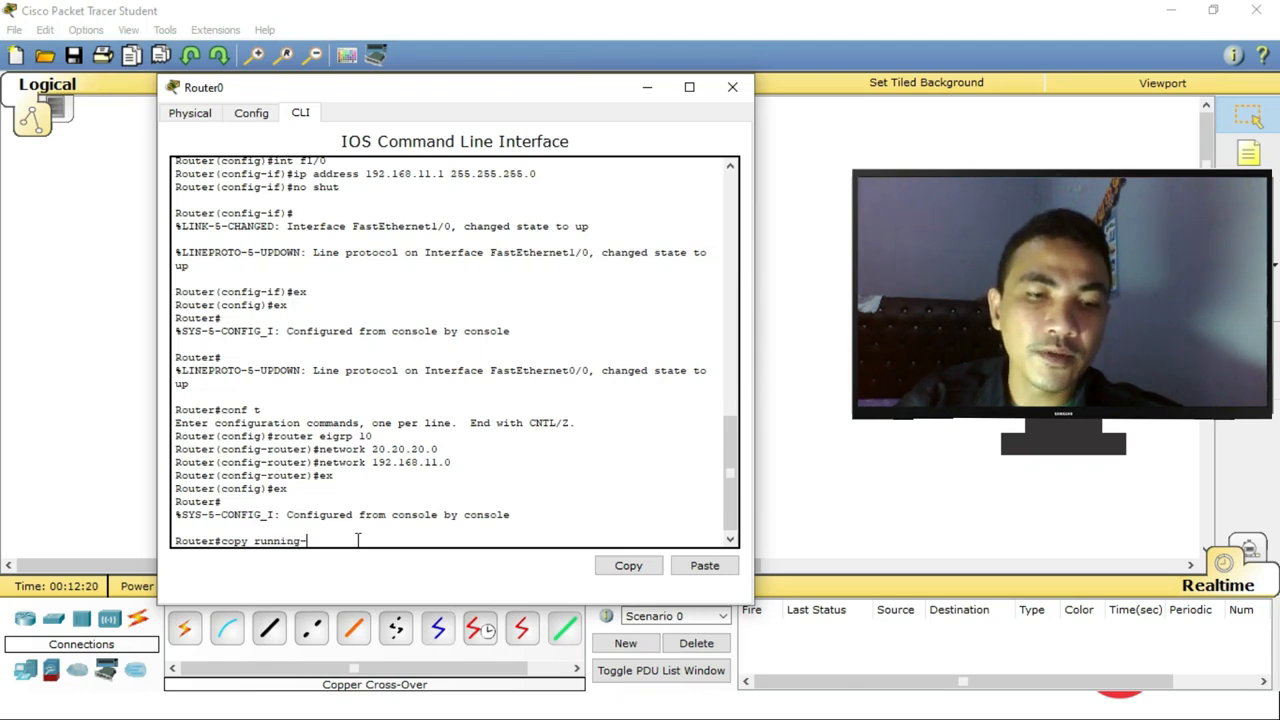
{"action": "type", "text": "-config"}
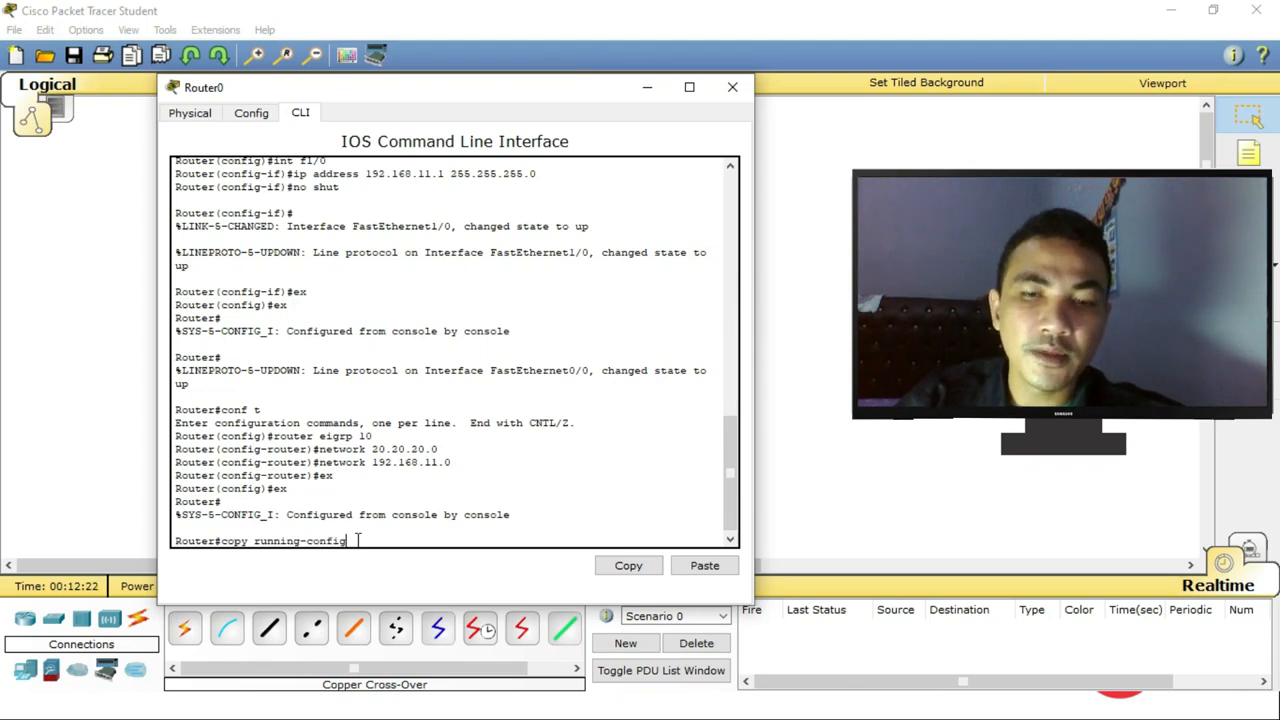
{"action": "type", "text": " startup"}
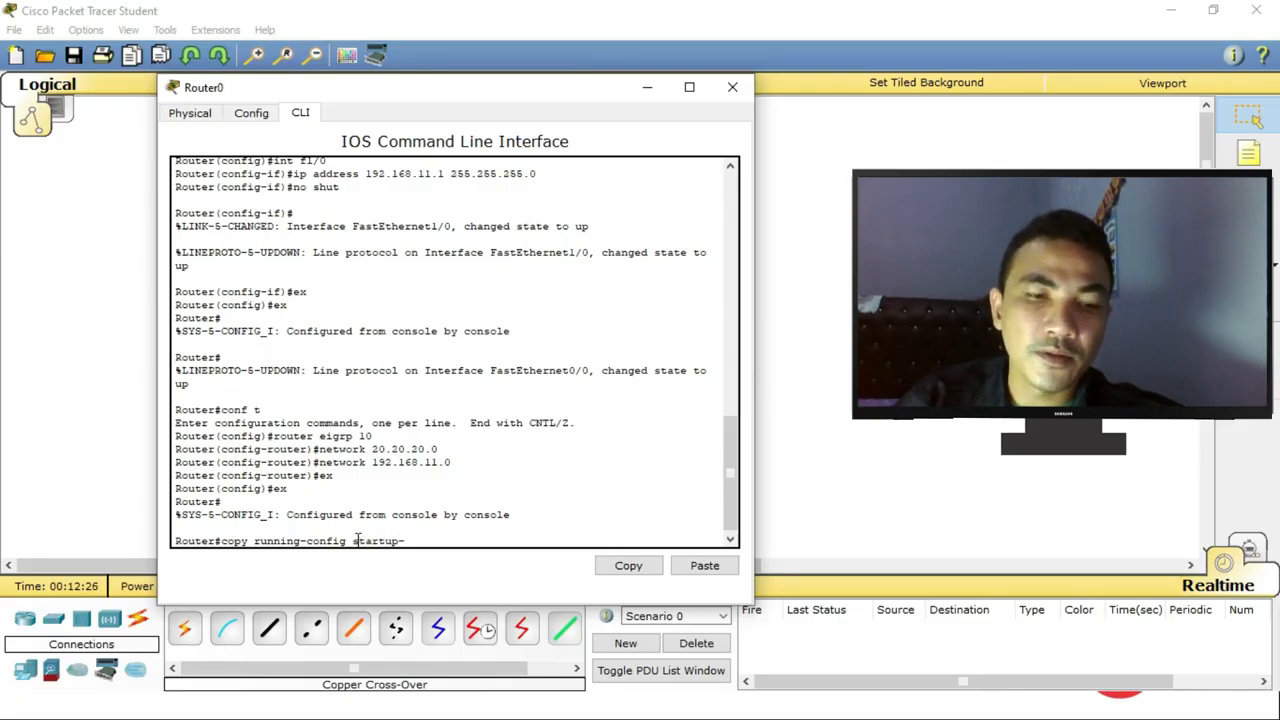
{"action": "type", "text": "-config"}
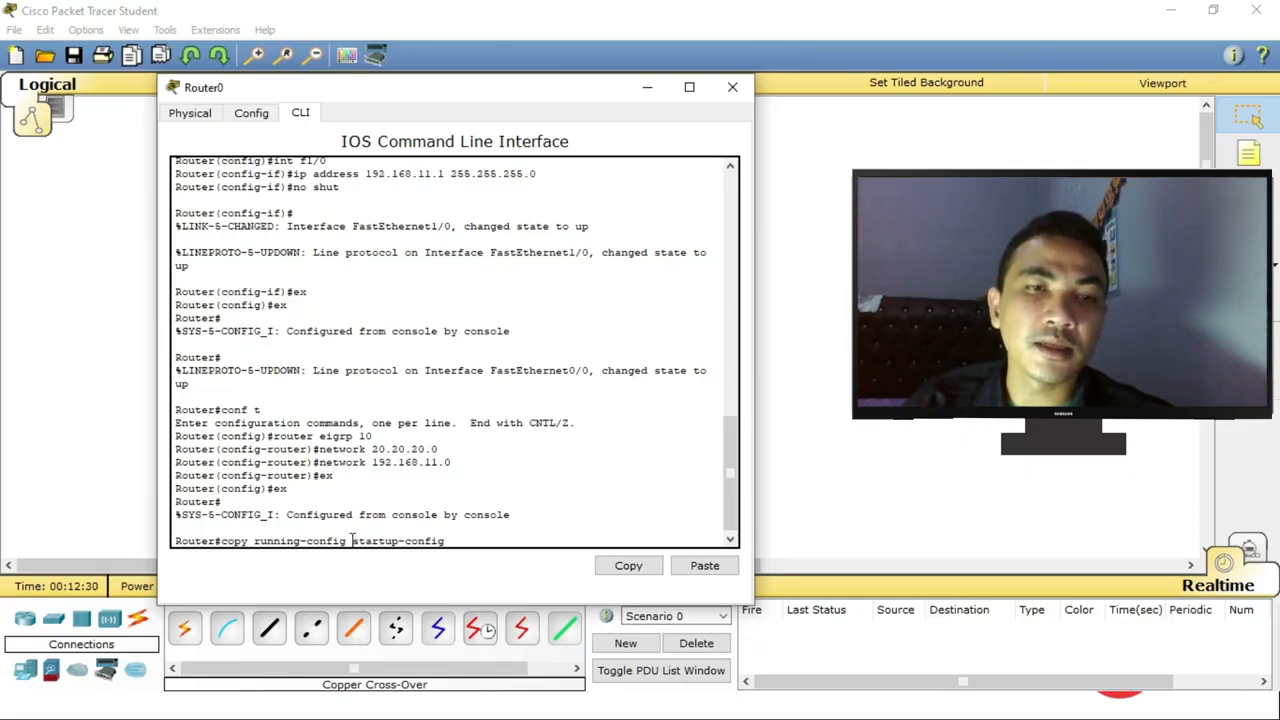
{"action": "left_click_drag", "start_coordinate": [354, 540], "coordinate": [408, 540]}
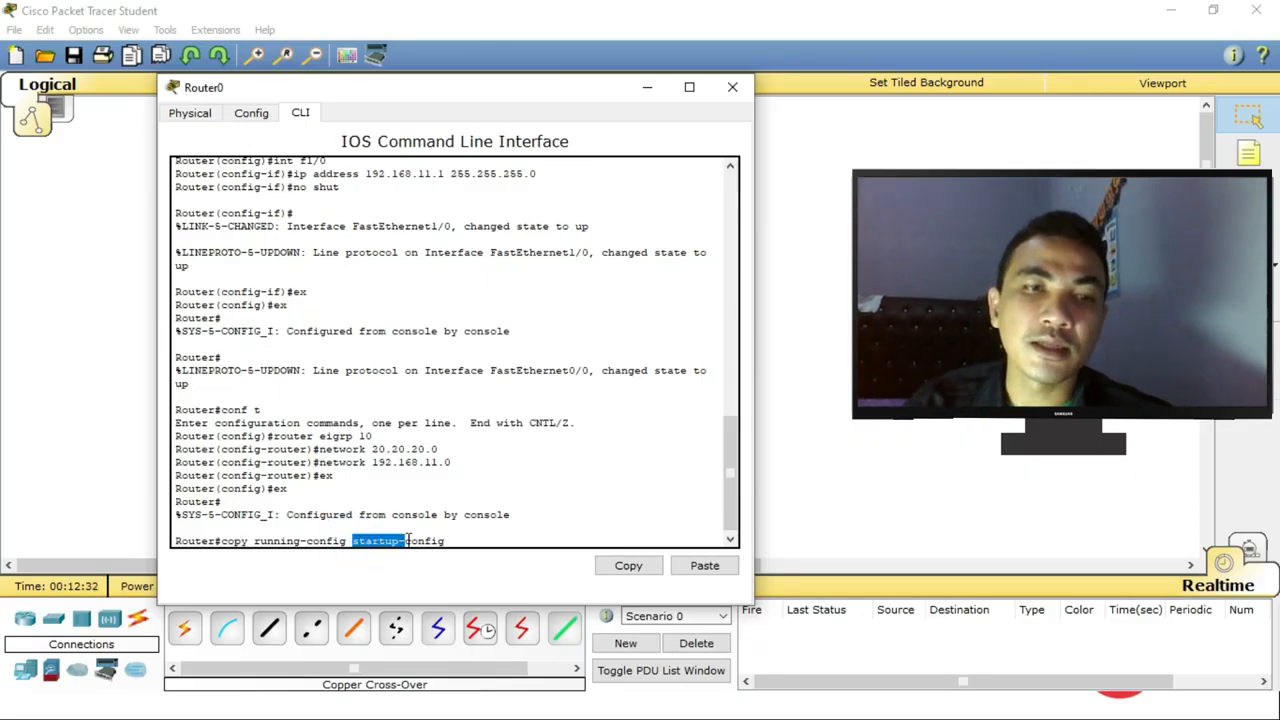
{"action": "key", "text": "Return"}
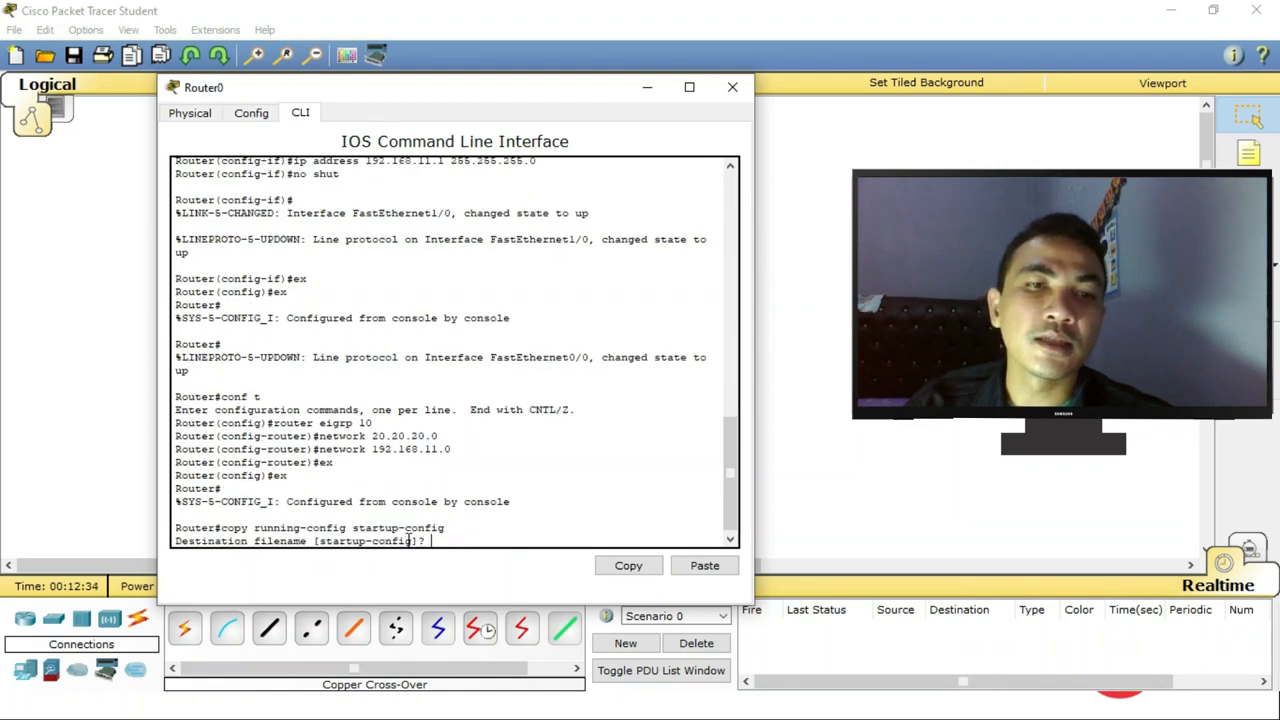
{"action": "key", "text": "Return"}
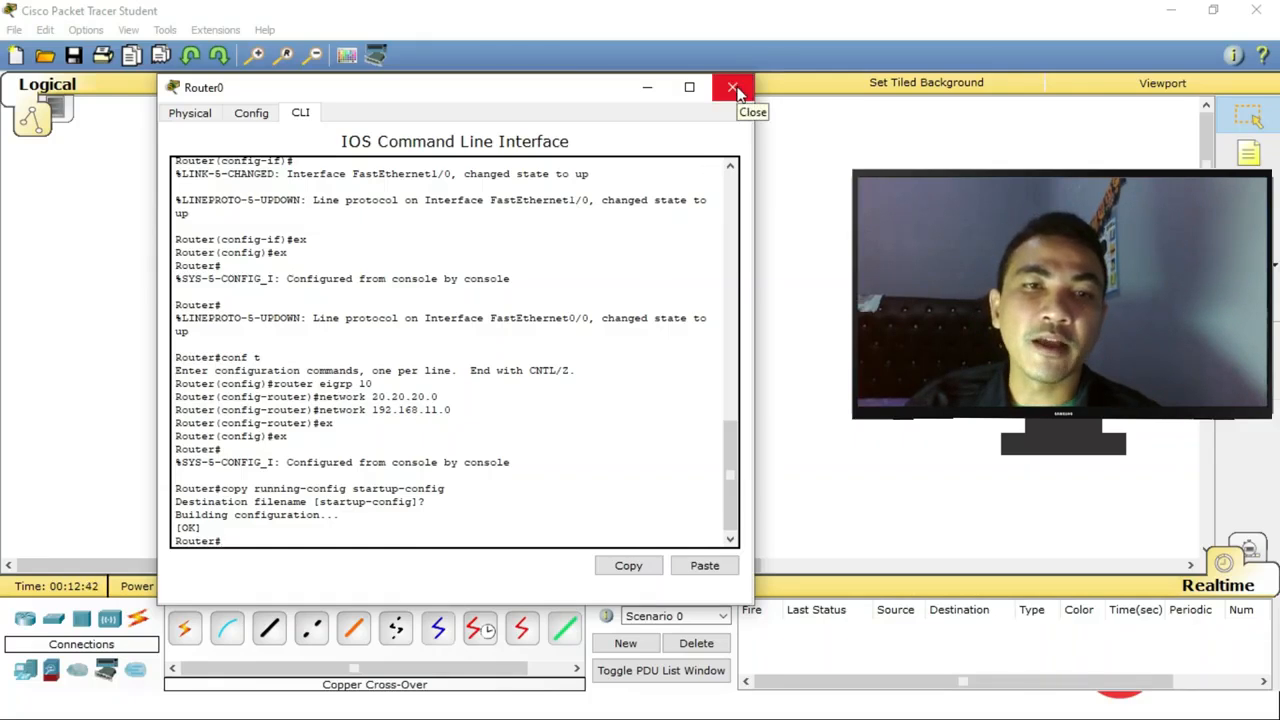
Highlight Router0's EIGRP network entry 192.168.11.0 for review and close the router's window.
{"action": "left_click_drag", "start_coordinate": [474, 398], "coordinate": [467, 408]}
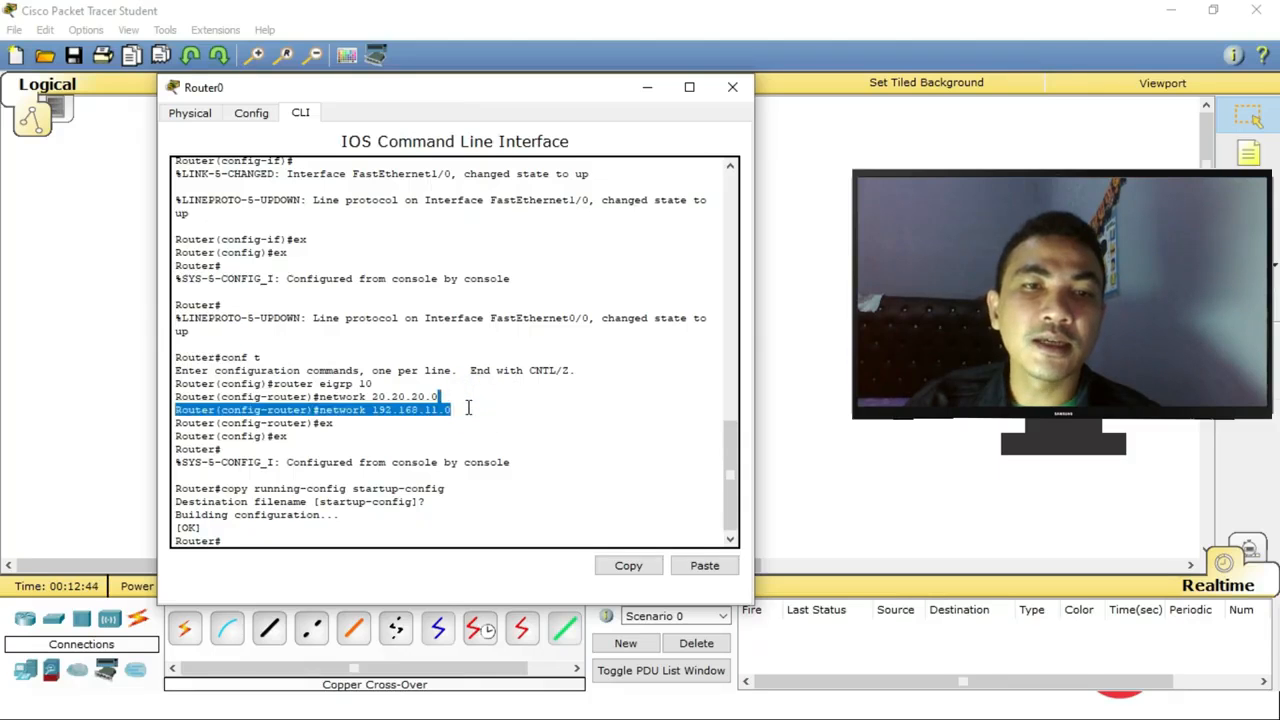
{"action": "left_click_drag", "start_coordinate": [478, 90], "coordinate": [520, 148]}
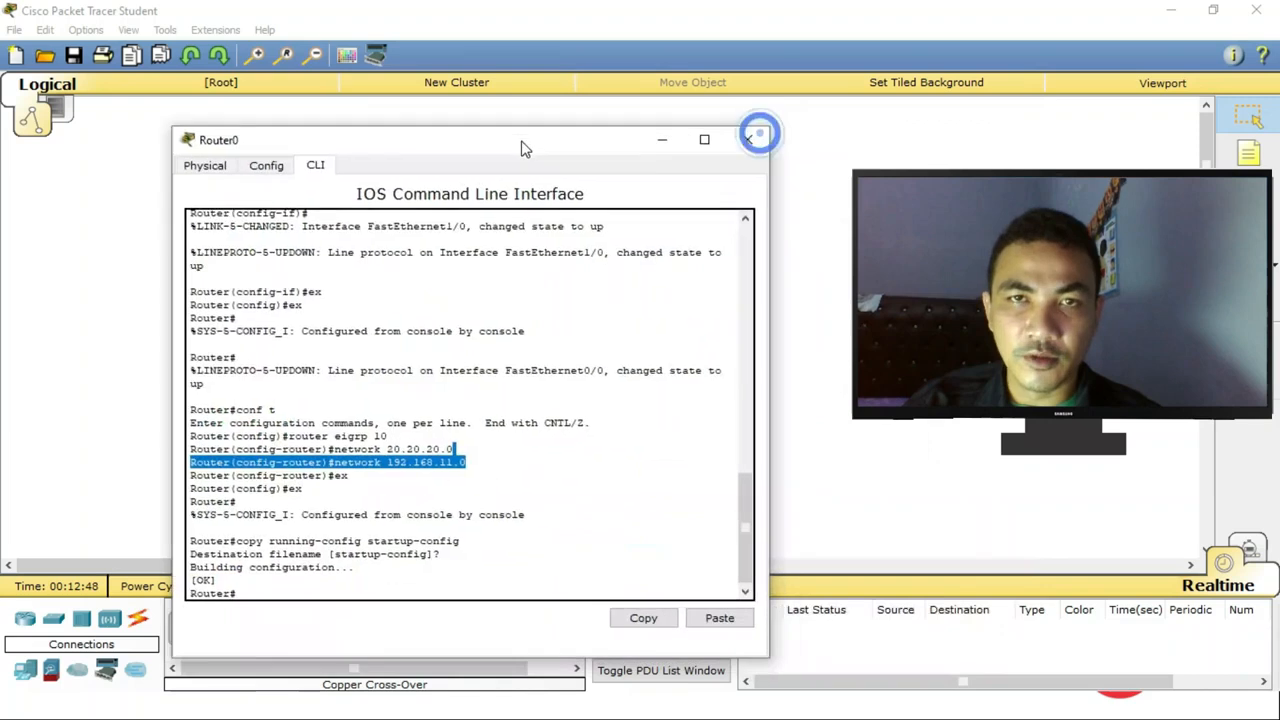
{"action": "left_click", "coordinate": [748, 140]}
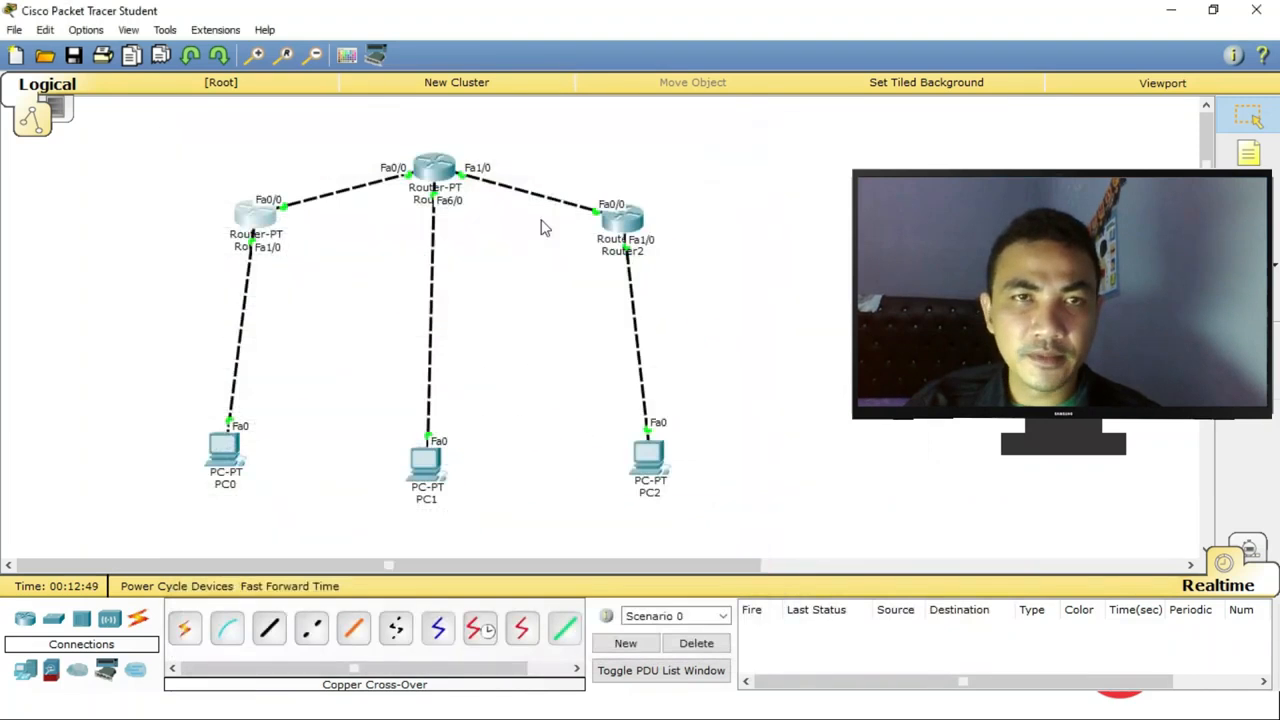
Open Router1's command line and enter EIGRP 10 router configuration mode.
{"action": "left_click", "coordinate": [432, 177]}
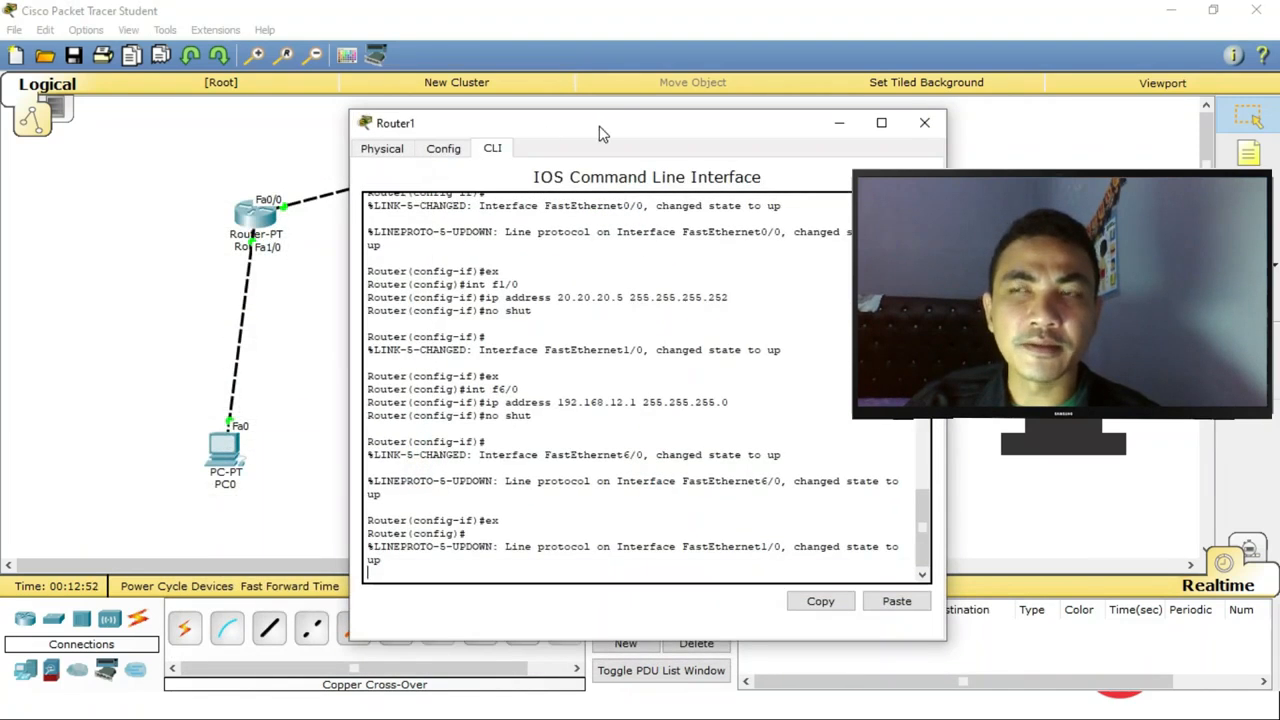
{"action": "left_click_drag", "start_coordinate": [601, 133], "coordinate": [591, 115]}
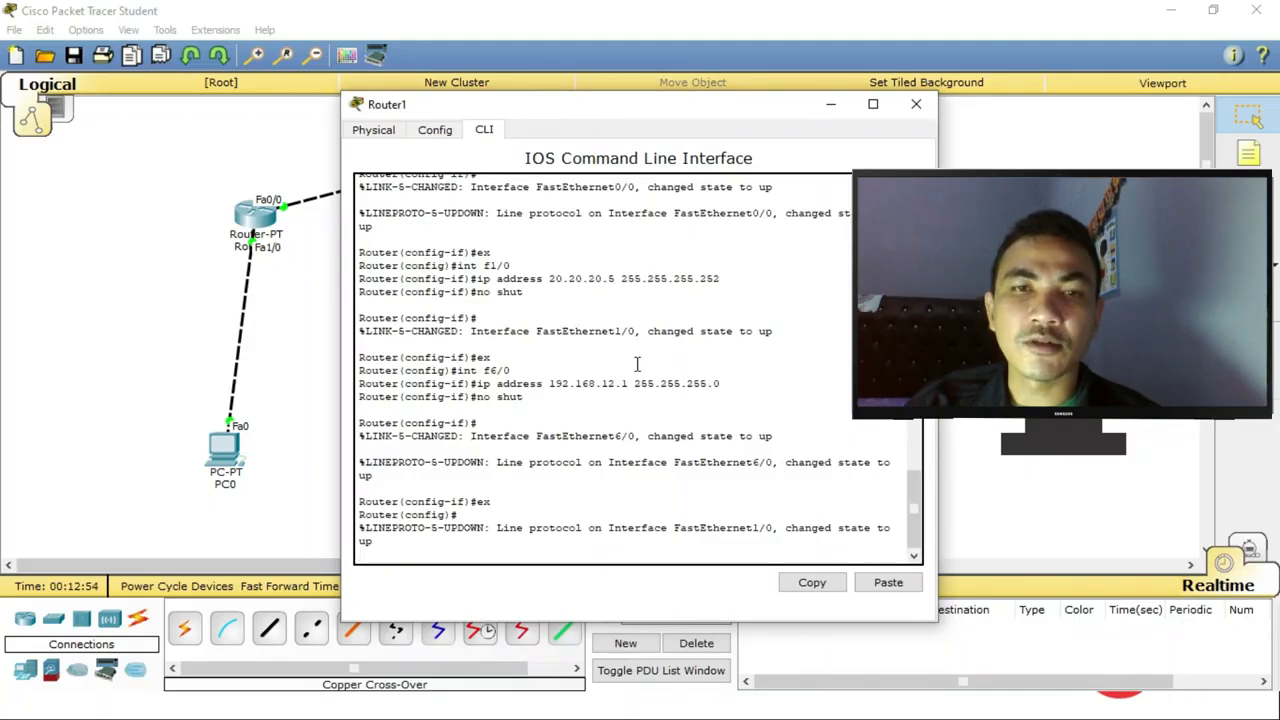
{"action": "key", "text": "Return"}
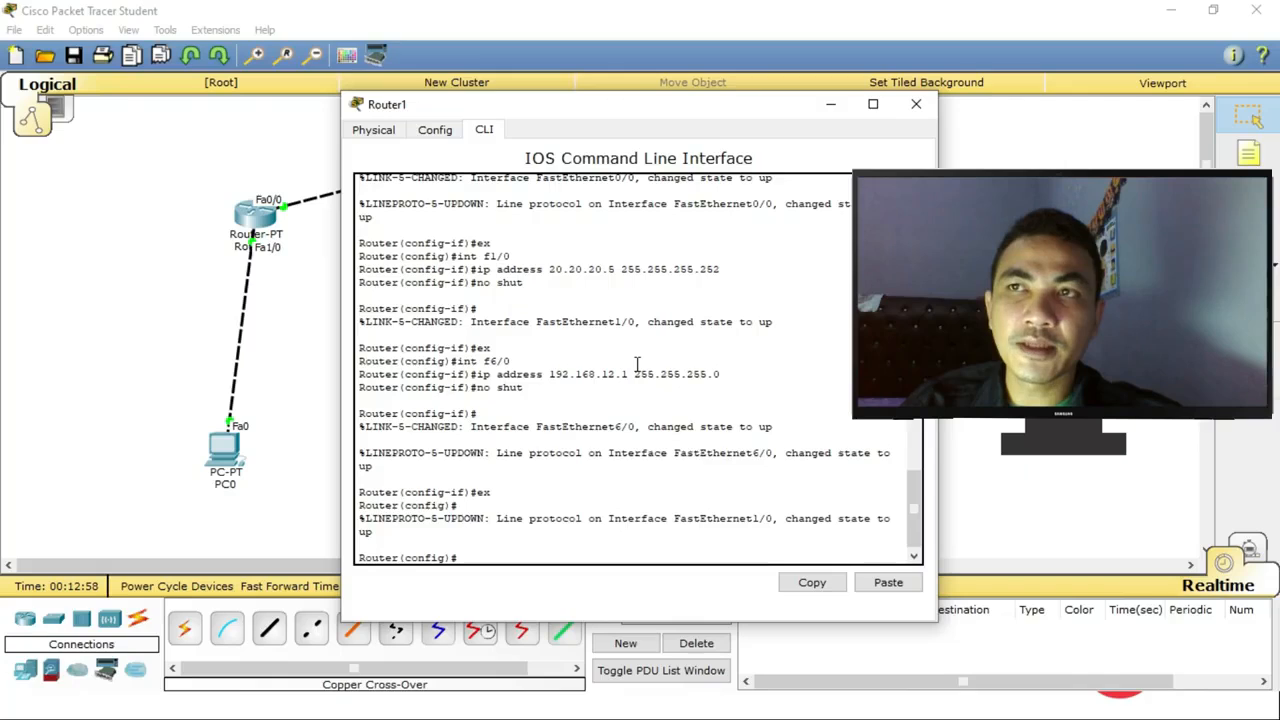
{"action": "type", "text": "router"}
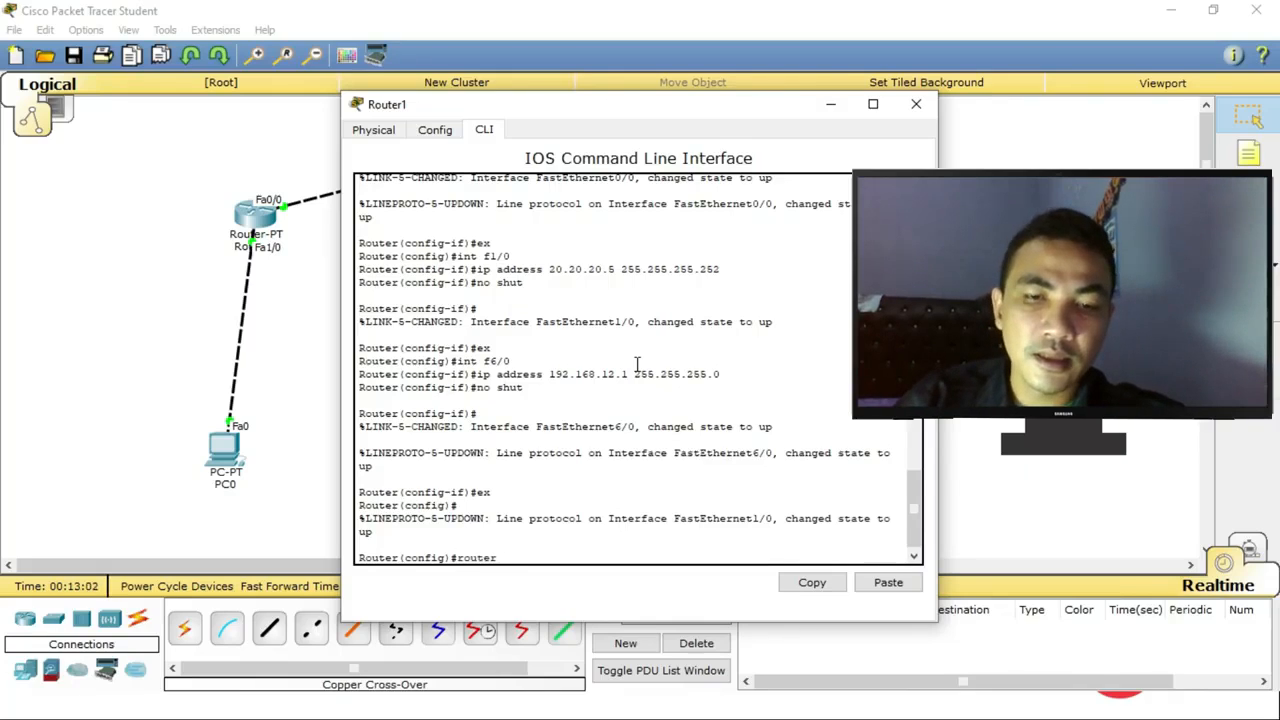
{"action": "type", "text": " eigrp"}
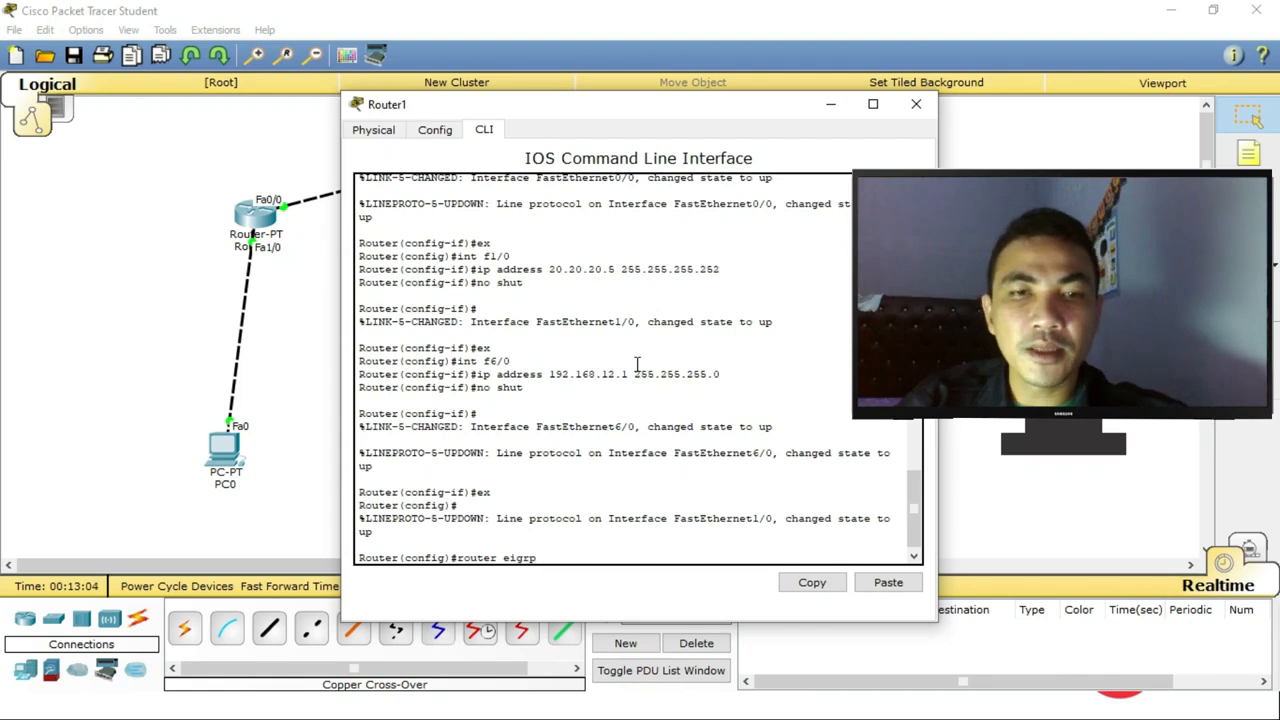
{"action": "type", "text": " 10"}
{"action": "key", "text": "Return"}
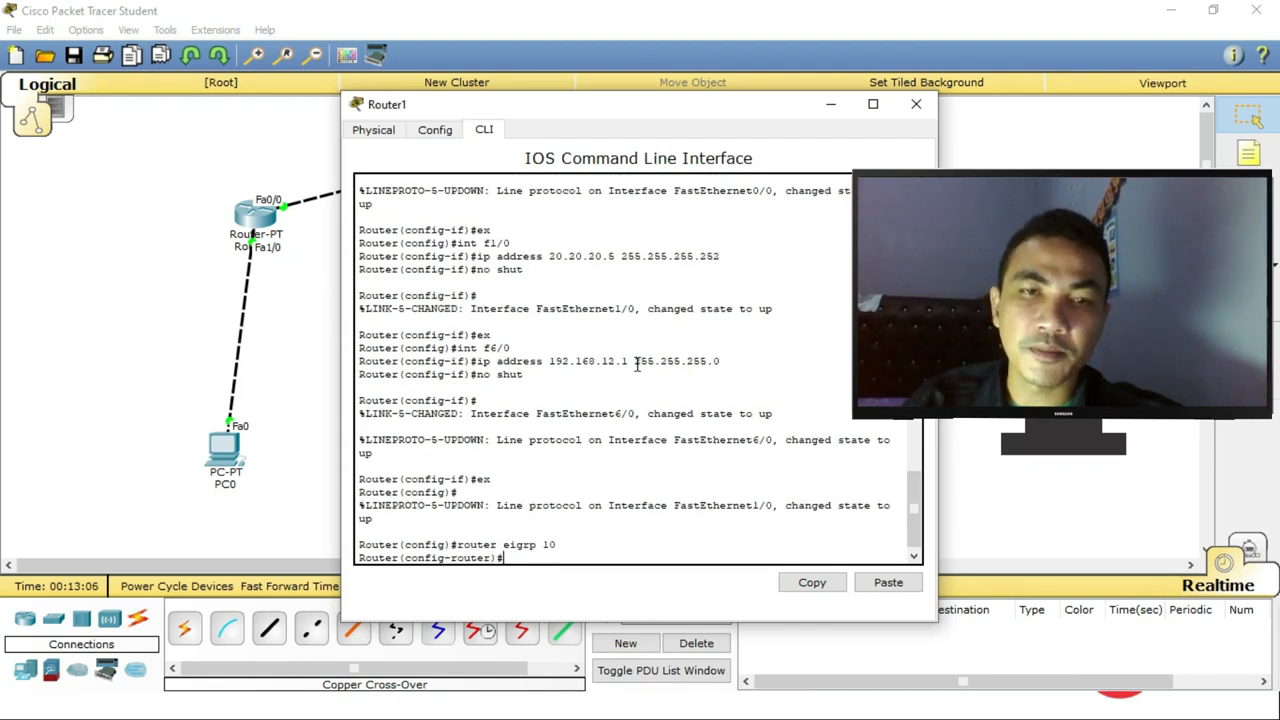
Add network 20.20.20.0 to Router1's EIGRP 10 routing, entering the network command twice.
{"action": "type", "text": "network"}
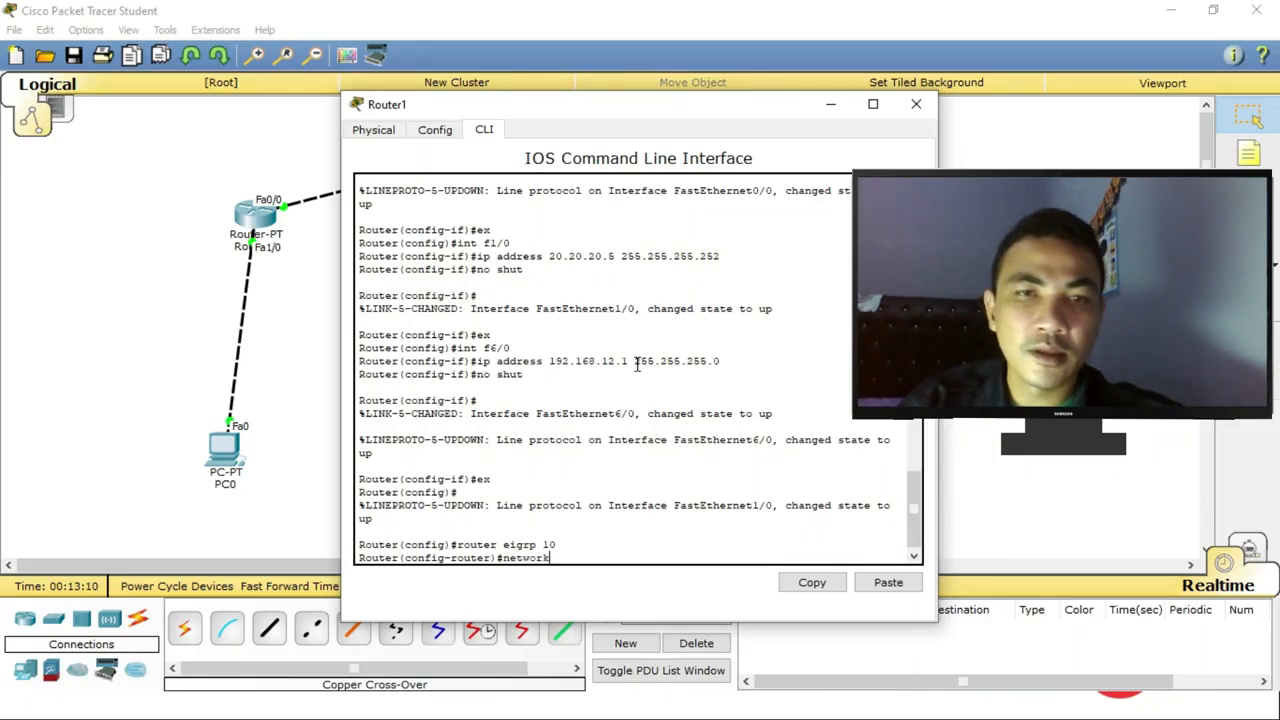
{"action": "type", "text": " 20"}
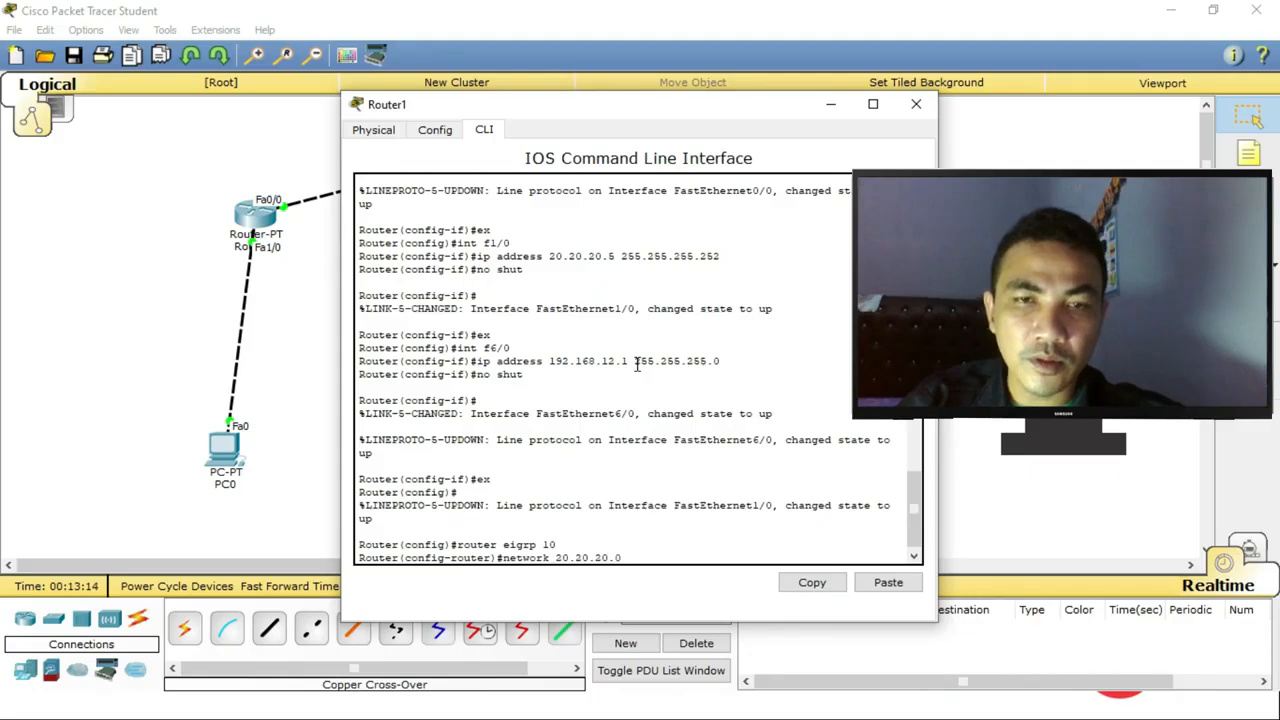
{"action": "type", "text": ".20.20.0"}
{"action": "key", "text": "Return"}
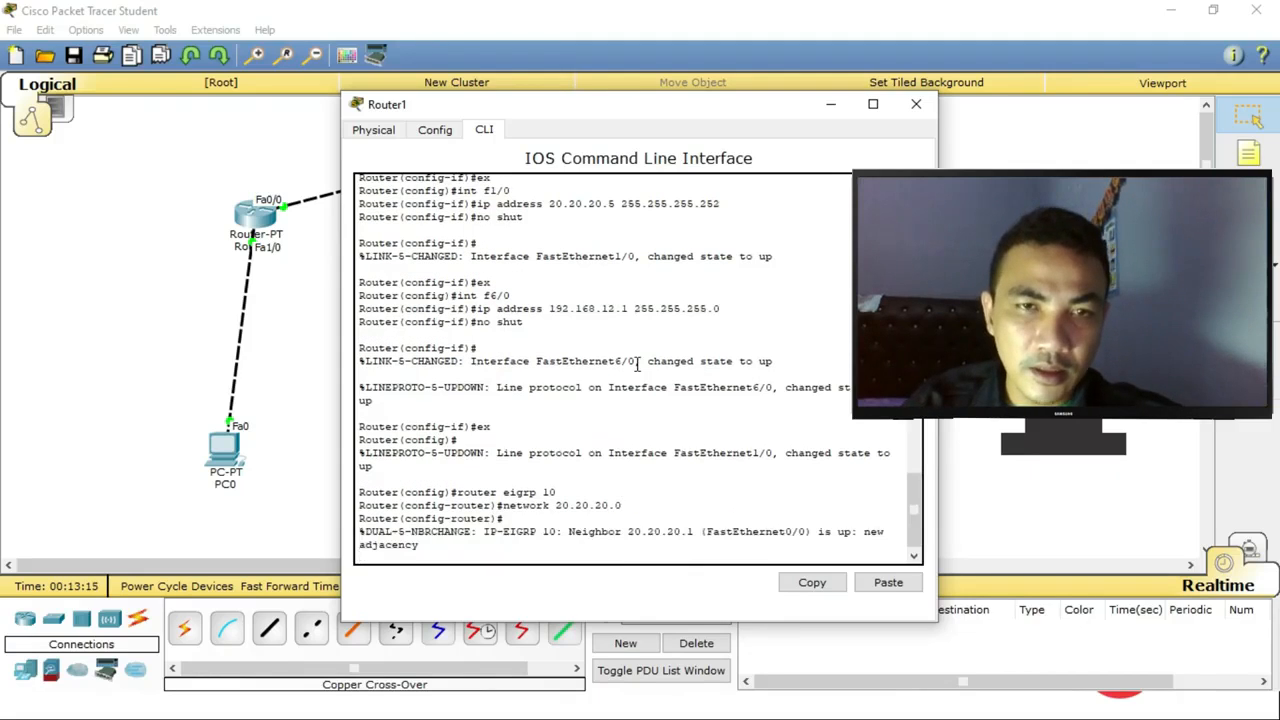
{"action": "key", "text": "Return"}
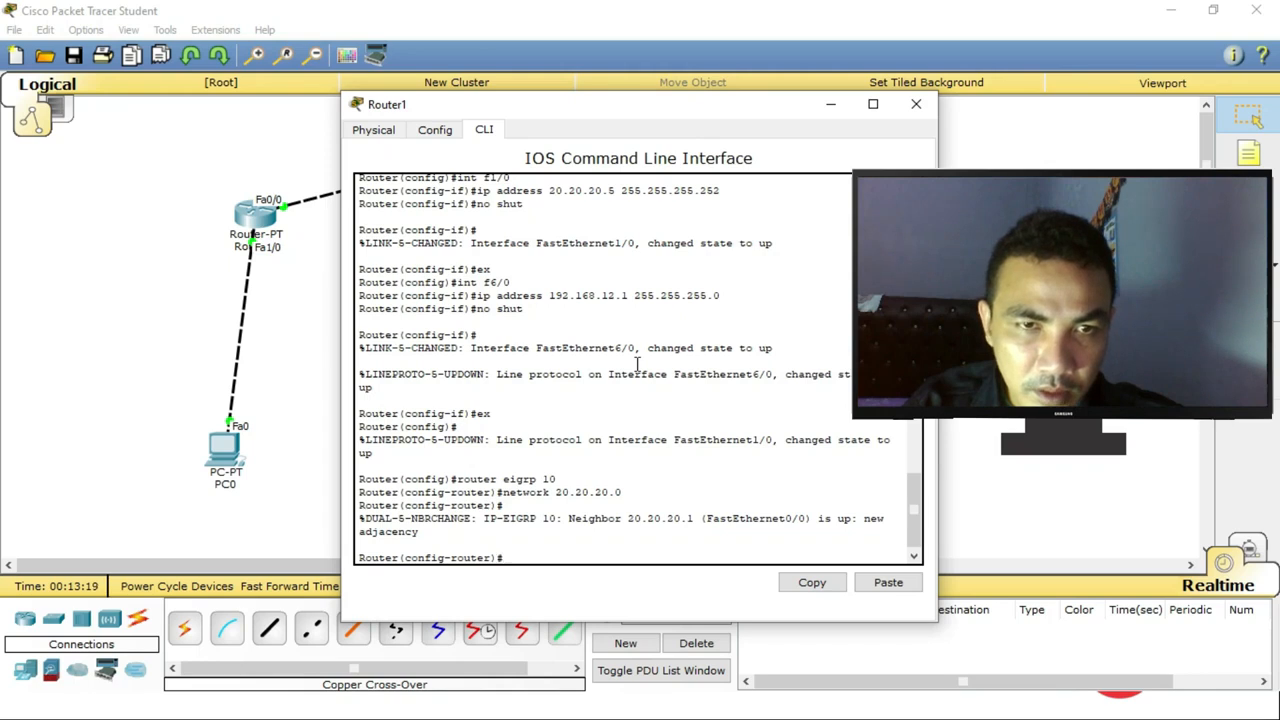
{"action": "key", "text": "Up"}
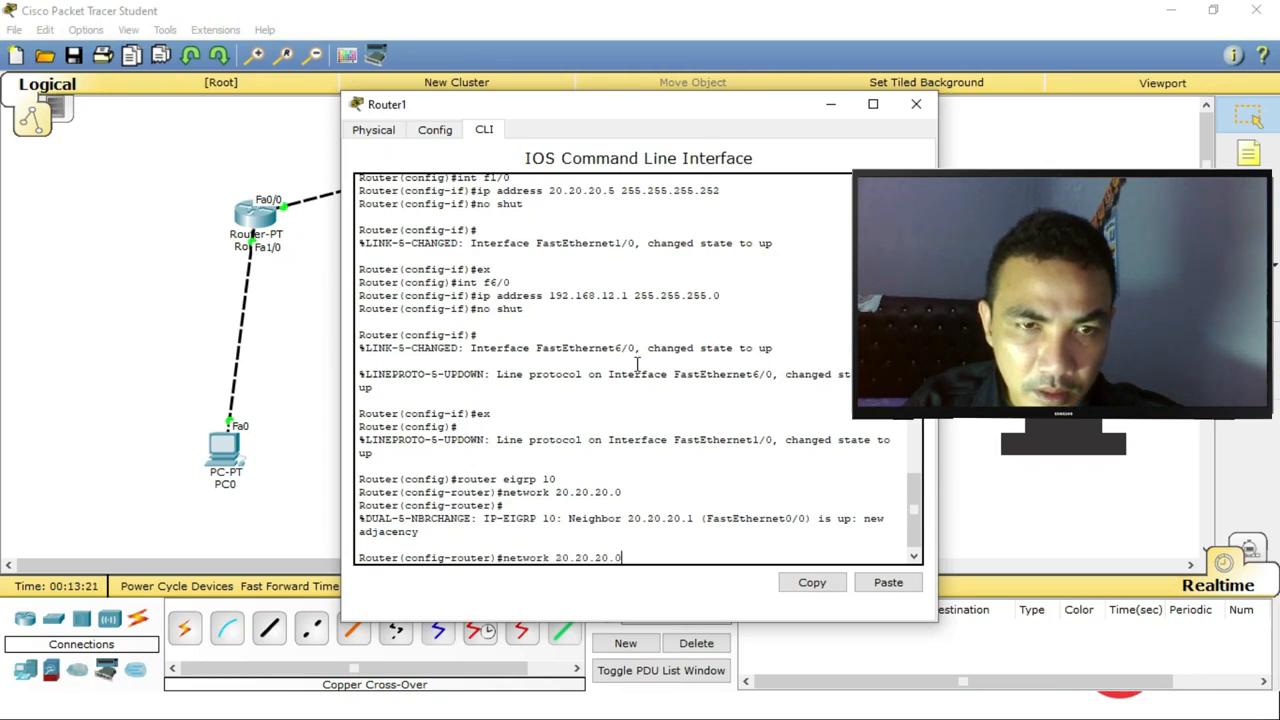
{"action": "key", "text": "Return"}
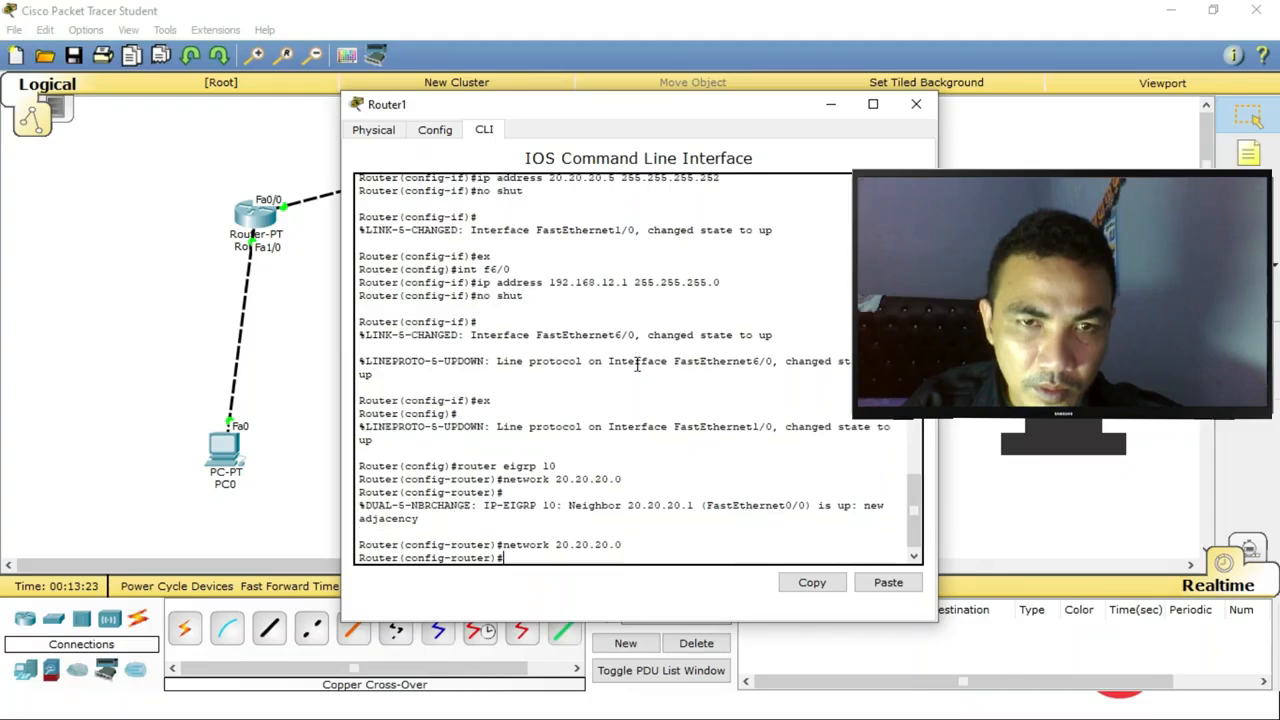
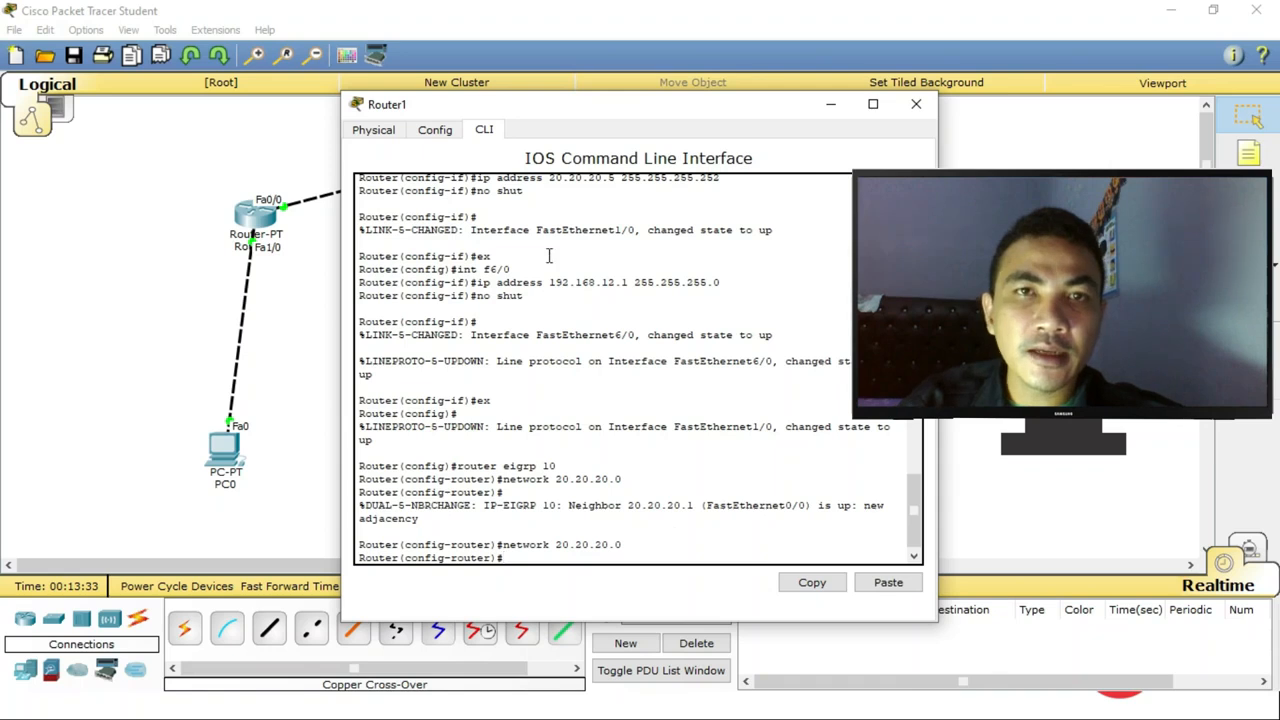
Check Router1's links in the topology and add network 20.20.20.4 to its EIGRP 10 routing.
{"action": "left_click_drag", "start_coordinate": [613, 112], "coordinate": [544, 285]}
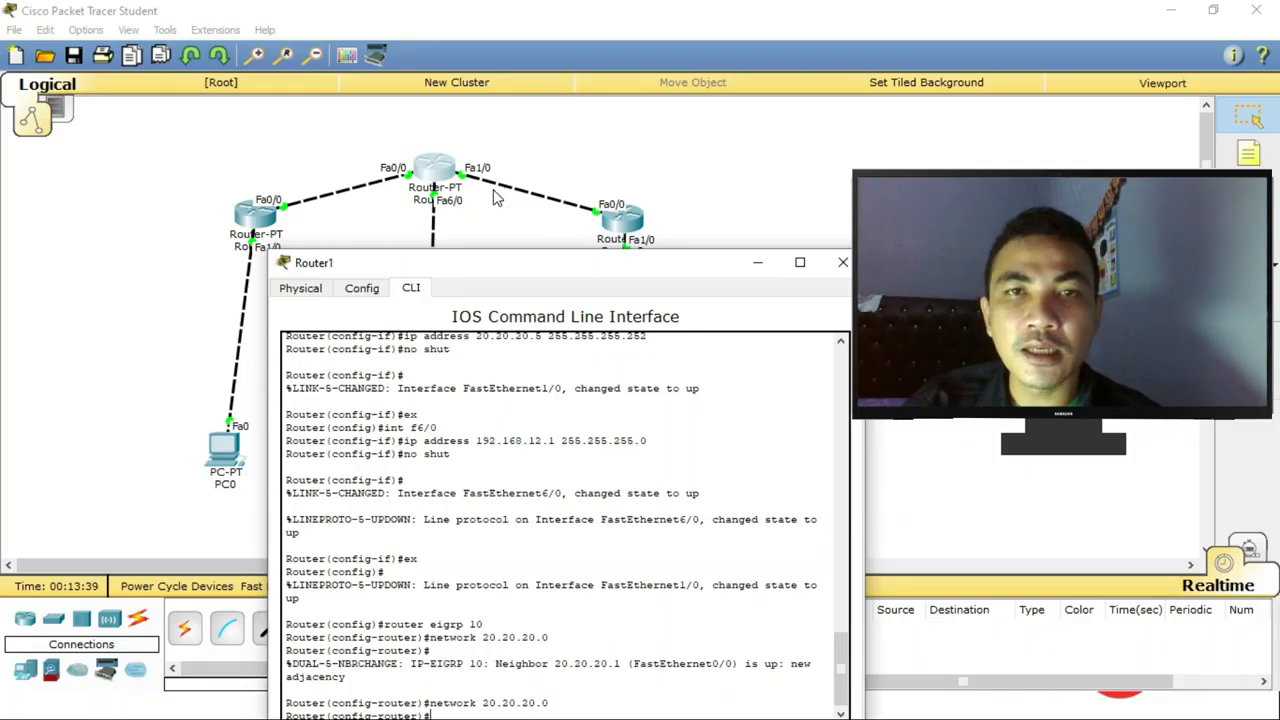
{"action": "left_click_drag", "start_coordinate": [525, 268], "coordinate": [490, 110]}
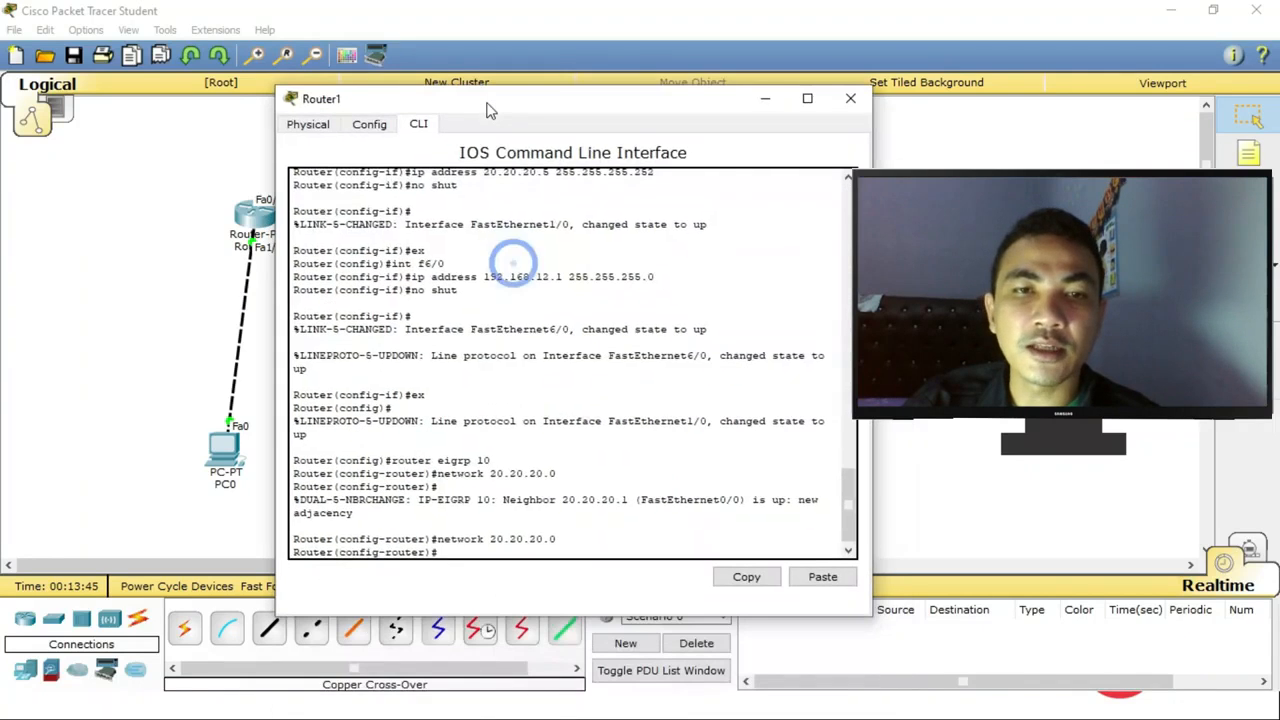
{"action": "key", "text": "Up"}
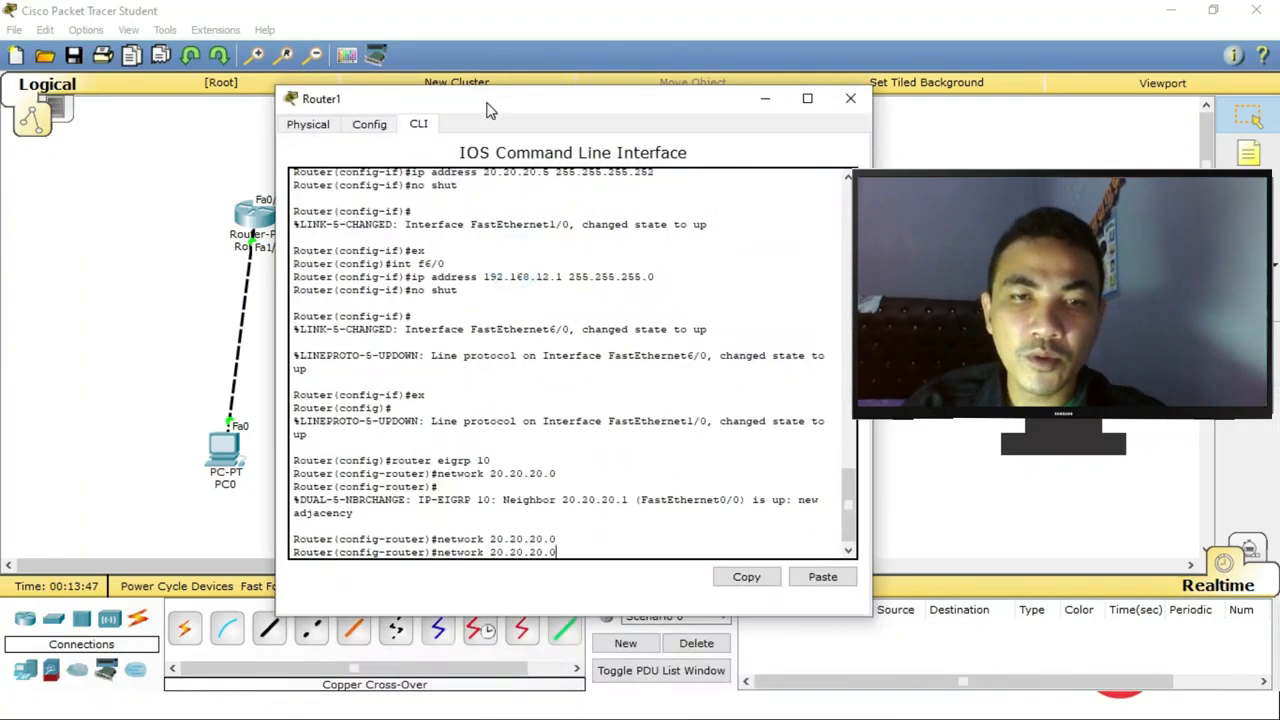
{"action": "key", "text": "BackSpace"}
{"action": "type", "text": "4"}
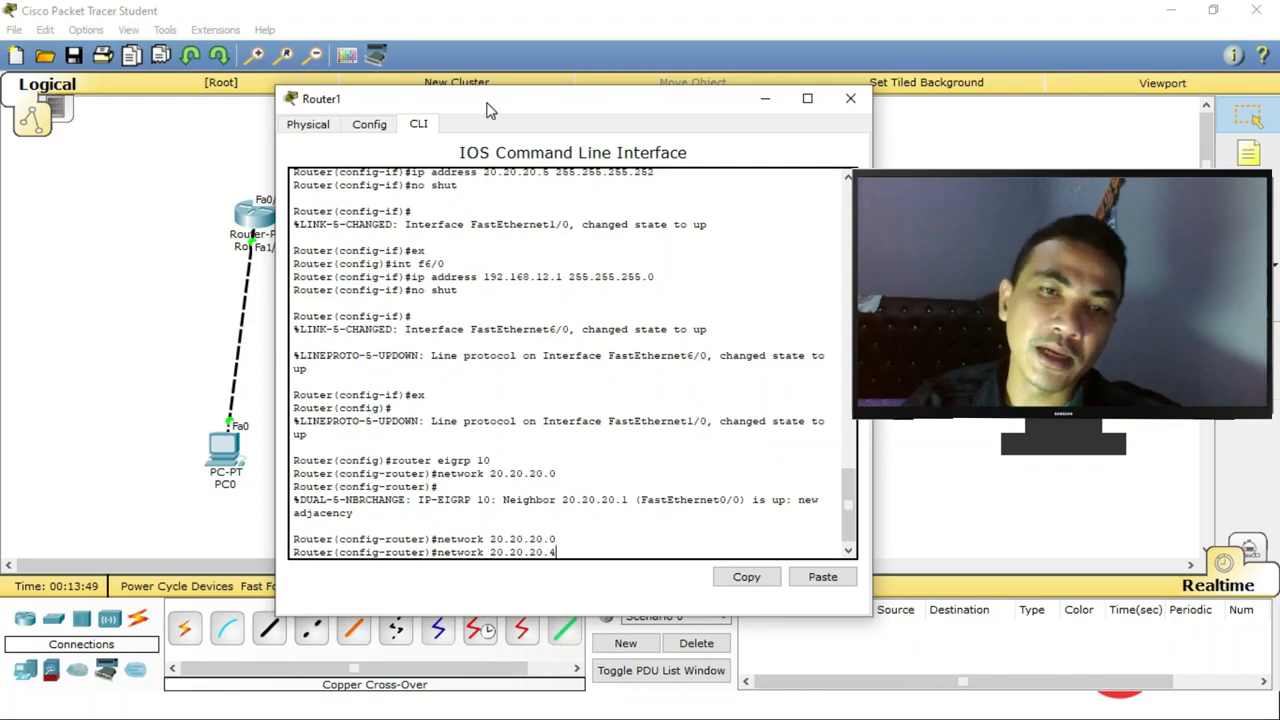
{"action": "key", "text": "Return"}
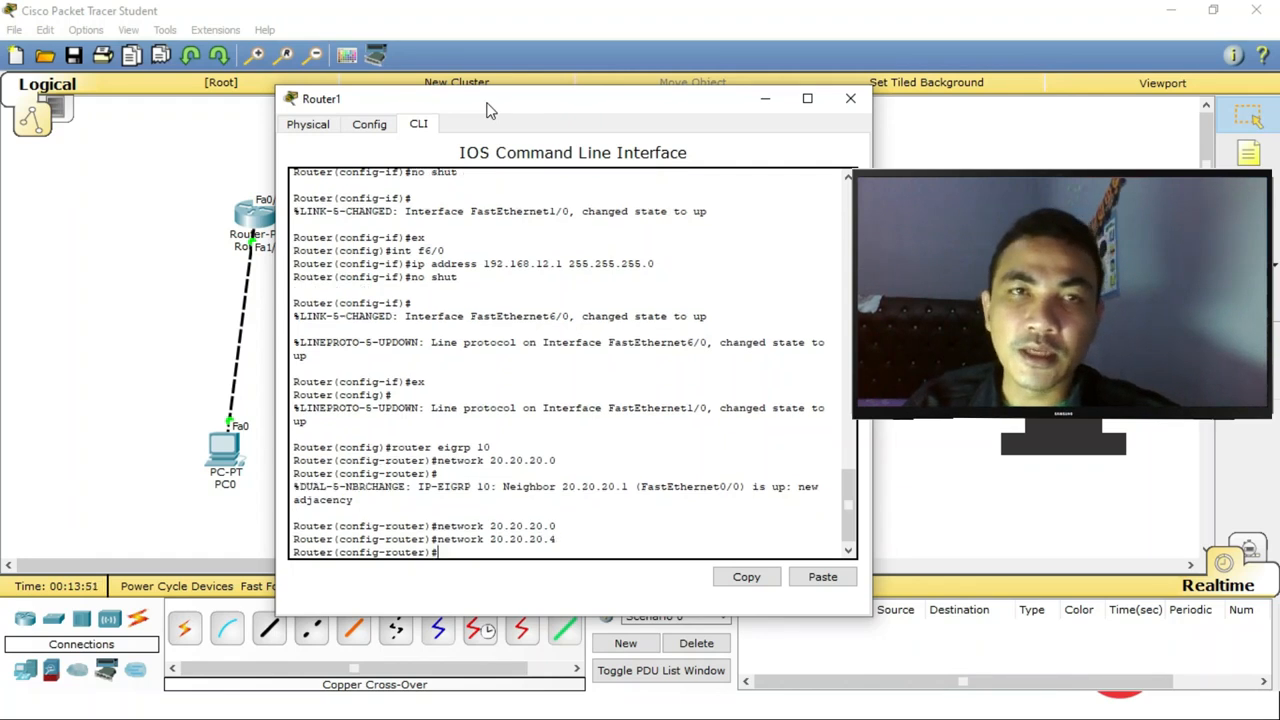
Add network 192.168.12.0 to Router1's EIGRP 10 routing.
{"action": "key", "text": "Up"}
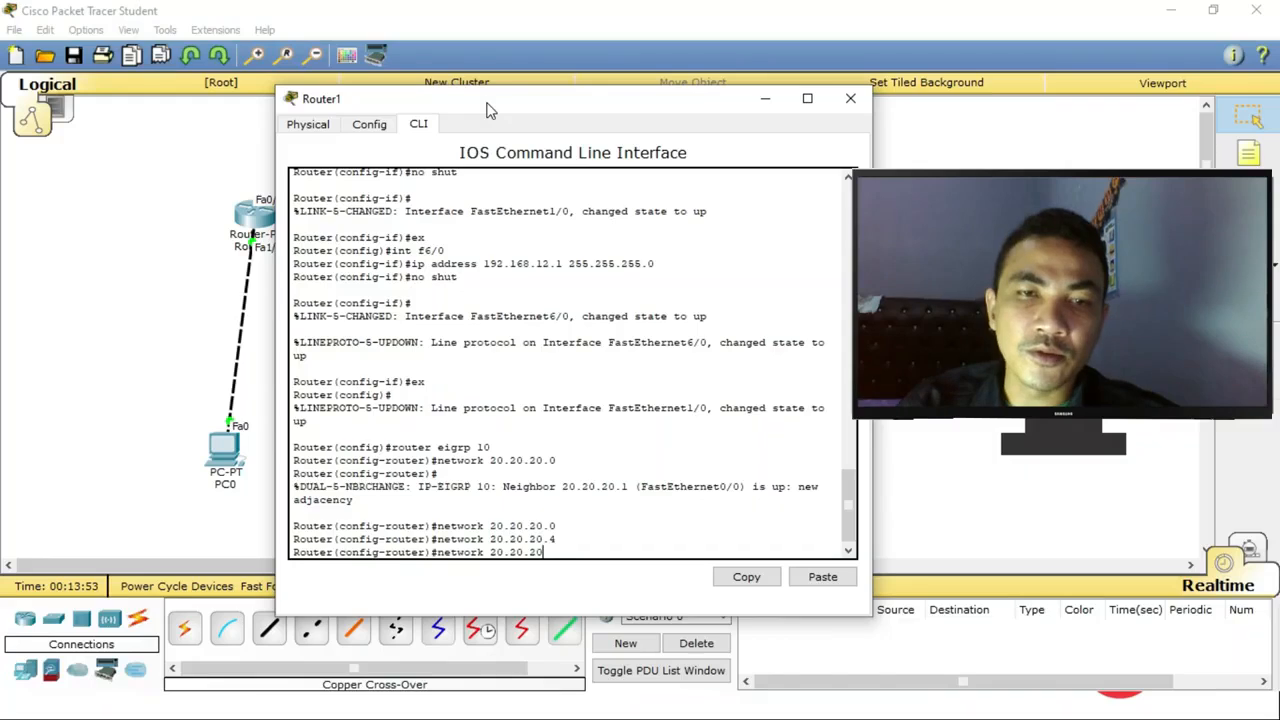
{"action": "key", "text": "BackSpace"}
{"action": "key", "text": "BackSpace"}
{"action": "key", "text": "BackSpace"}
{"action": "key", "text": "BackSpace"}
{"action": "key", "text": "BackSpace"}
{"action": "key", "text": "BackSpace"}
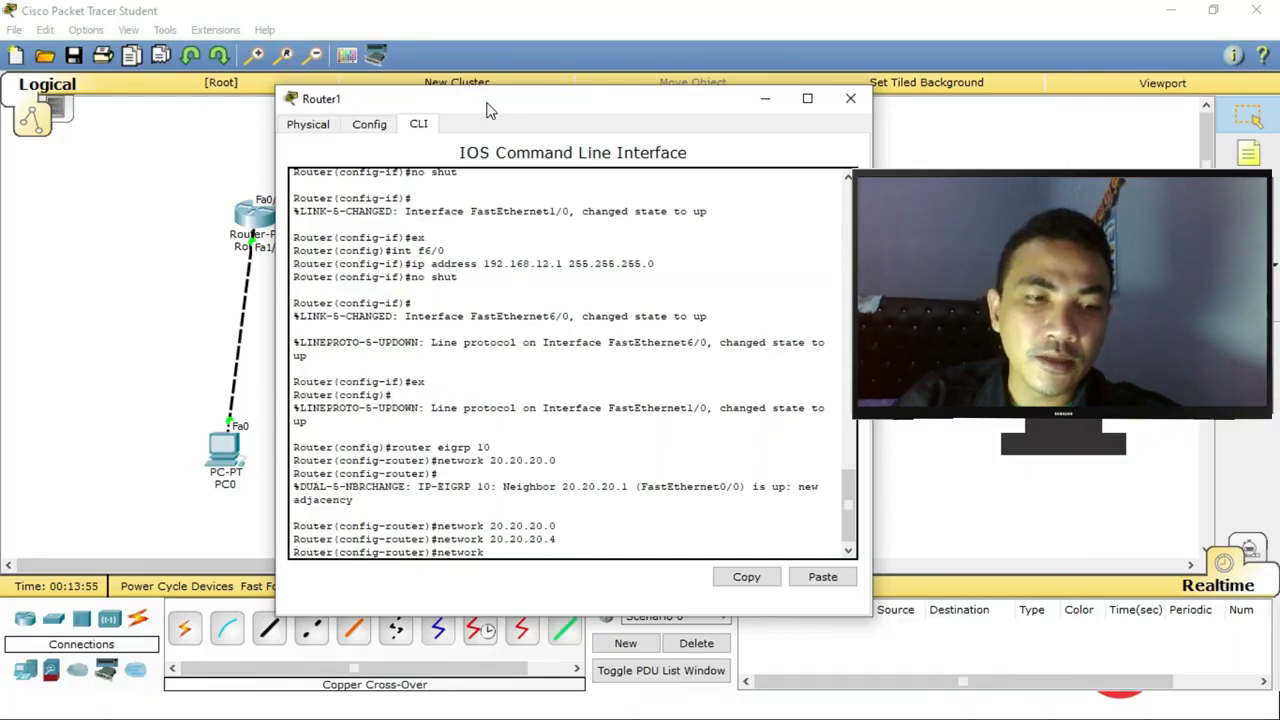
{"action": "type", "text": "192.168"}
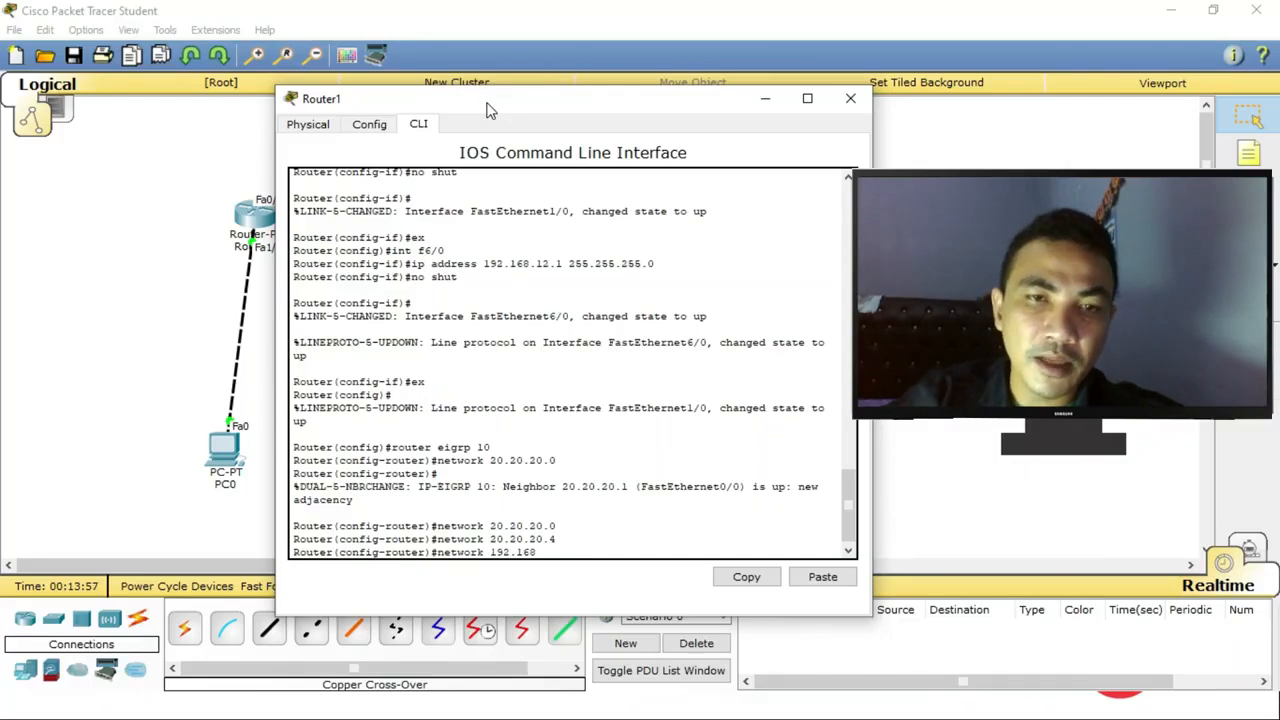
{"action": "type", "text": ".12.0"}
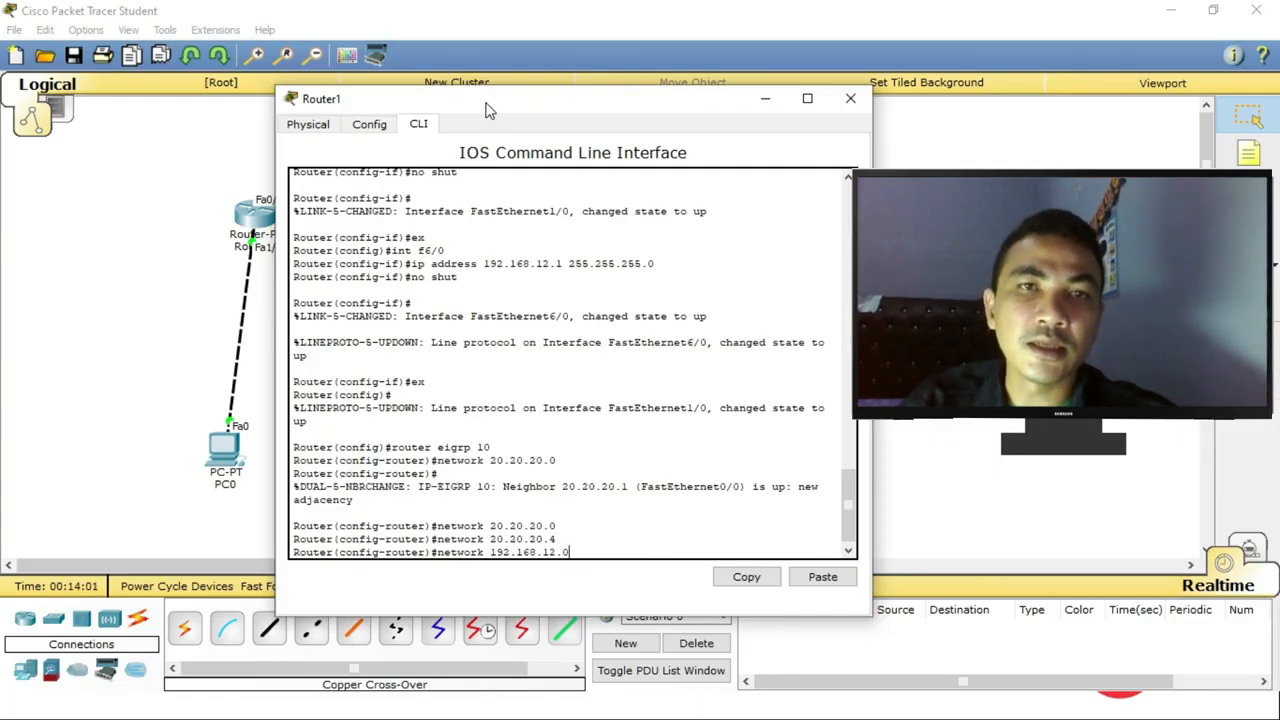
{"action": "left_click_drag", "start_coordinate": [487, 110], "coordinate": [558, 216]}
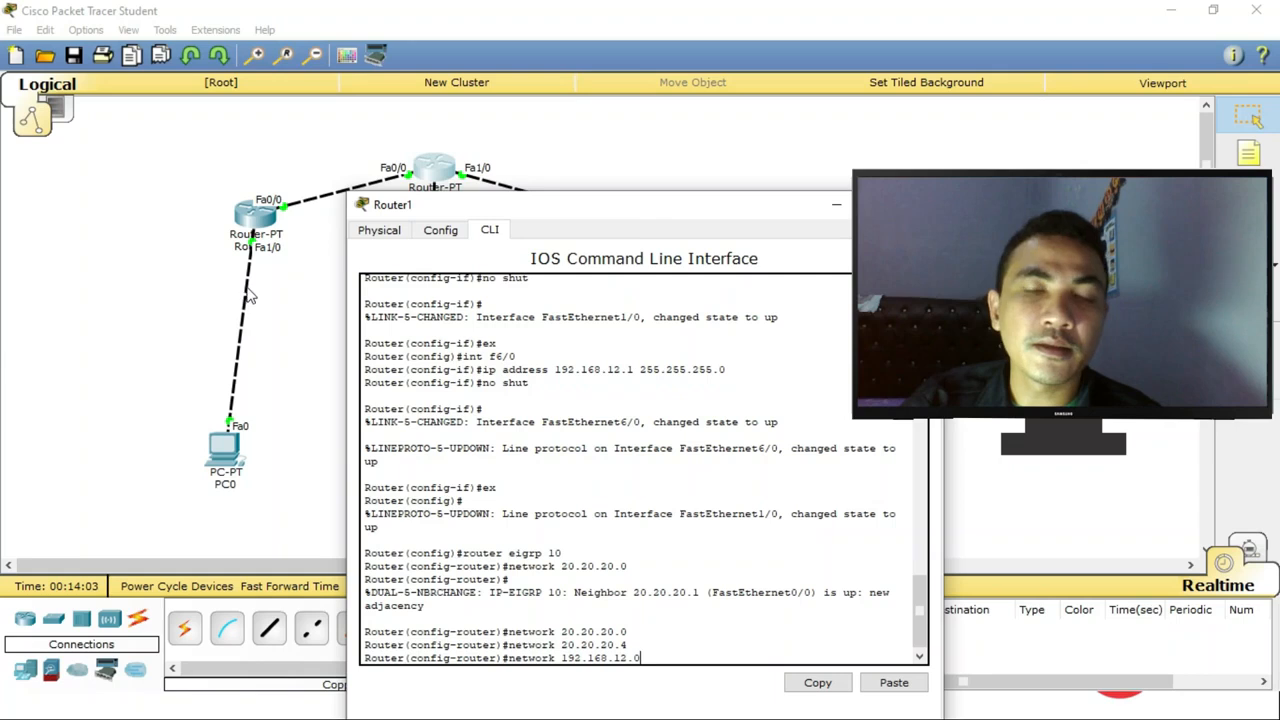
{"action": "left_click_drag", "start_coordinate": [656, 209], "coordinate": [563, 135]}
{"action": "key", "text": "Return"}
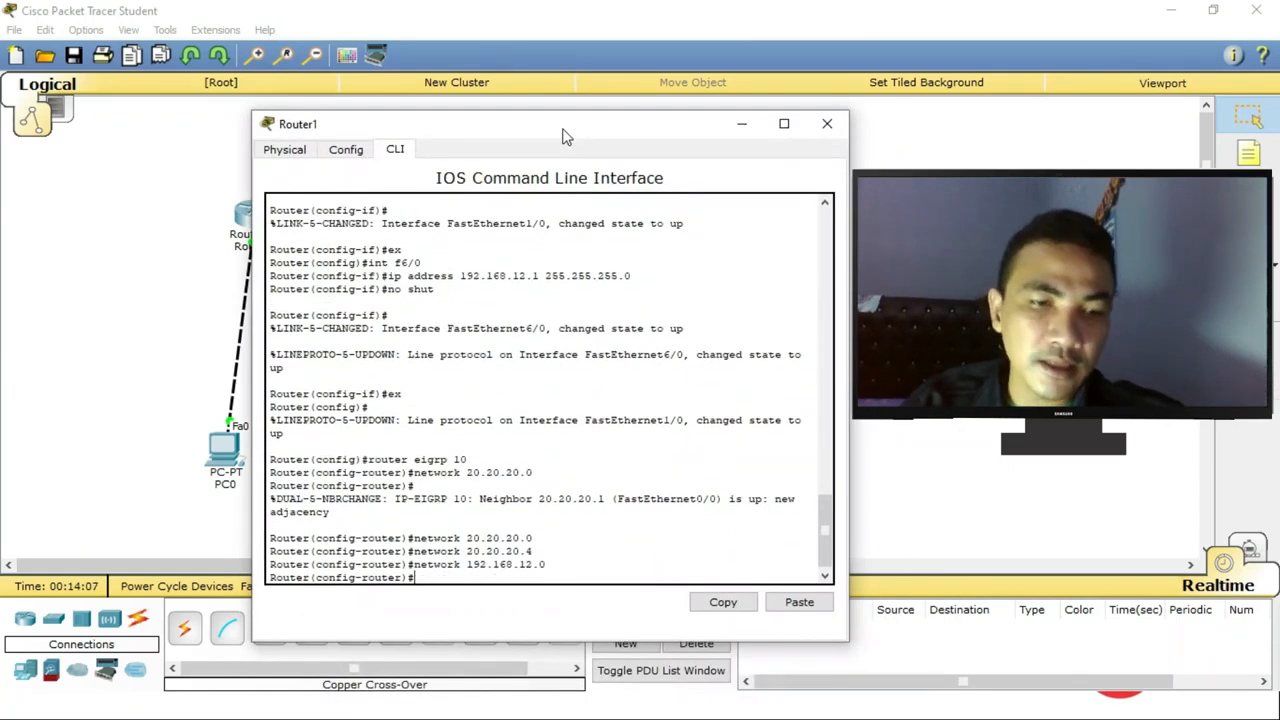
Exit Router1's router and global configuration modes back to the privileged prompt.
{"action": "type", "text": "ex"}
{"action": "key", "text": "Return"}
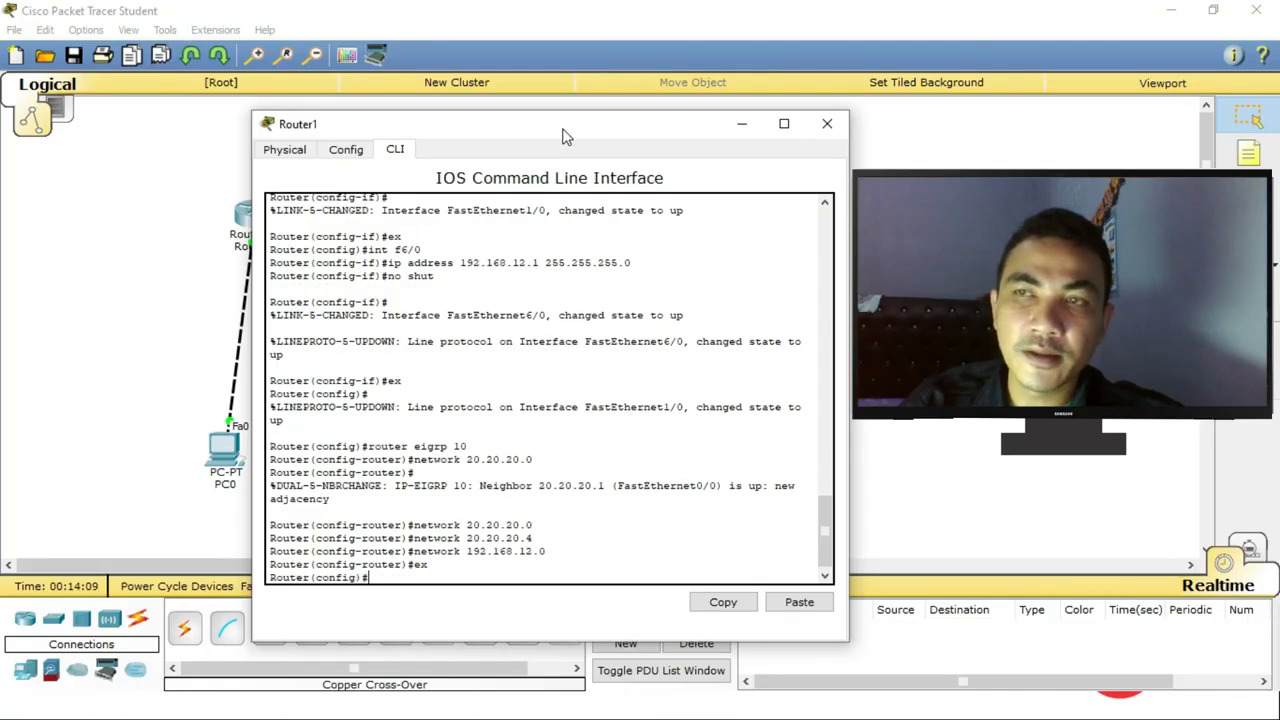
{"action": "type", "text": "ex"}
{"action": "key", "text": "Return"}
{"action": "key", "text": "Return"}
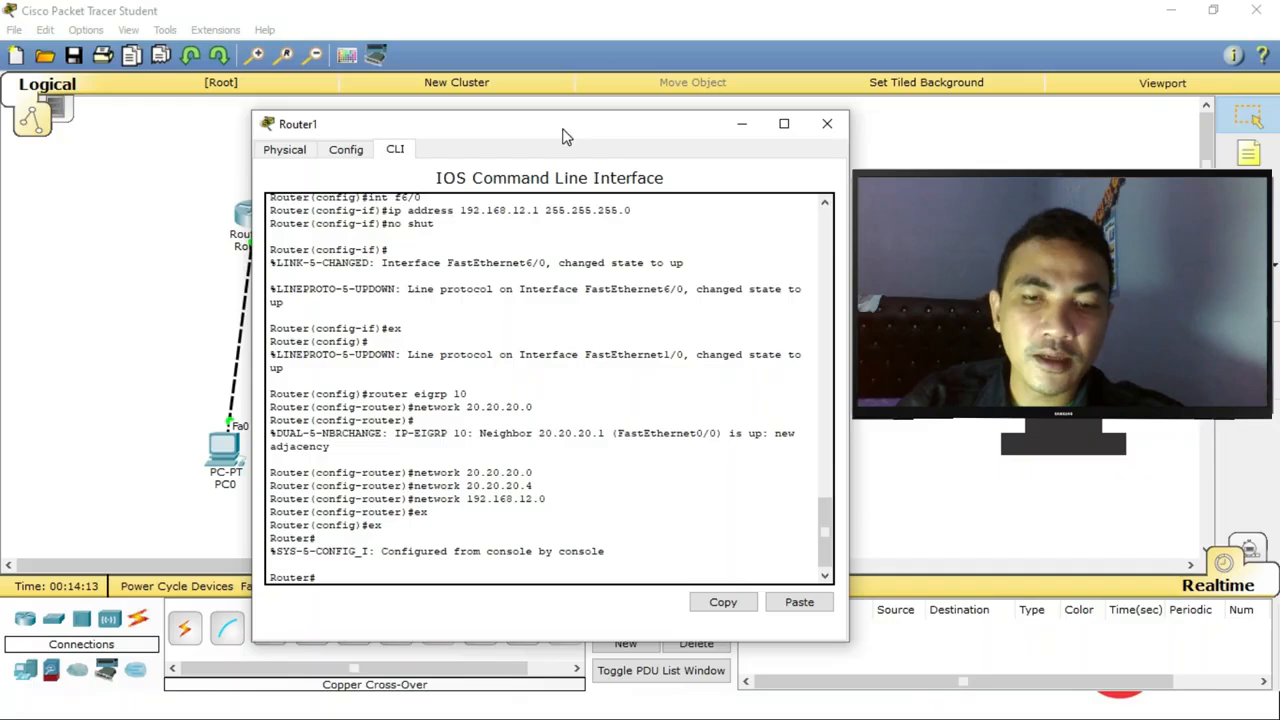
Save Router1's configuration with copy running-config startup-config, accepting the default destination filename.
{"action": "type", "text": "copy c"}
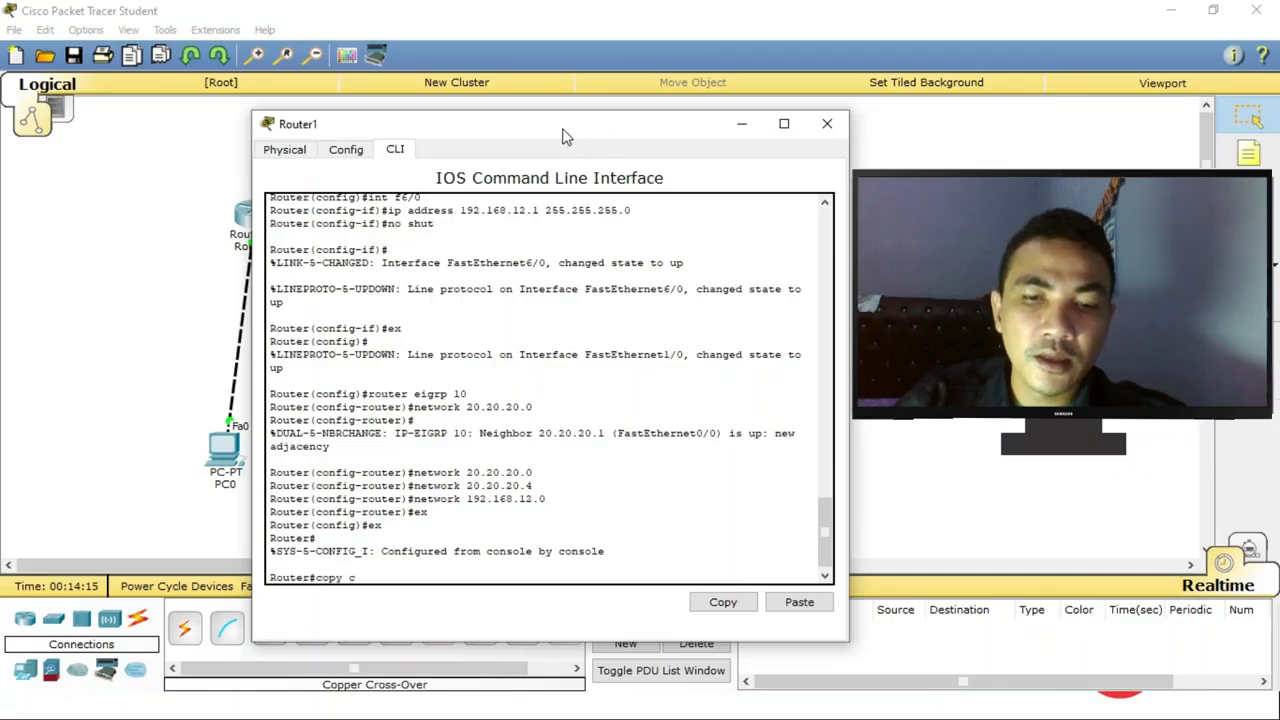
{"action": "type", "text": "onfig"}
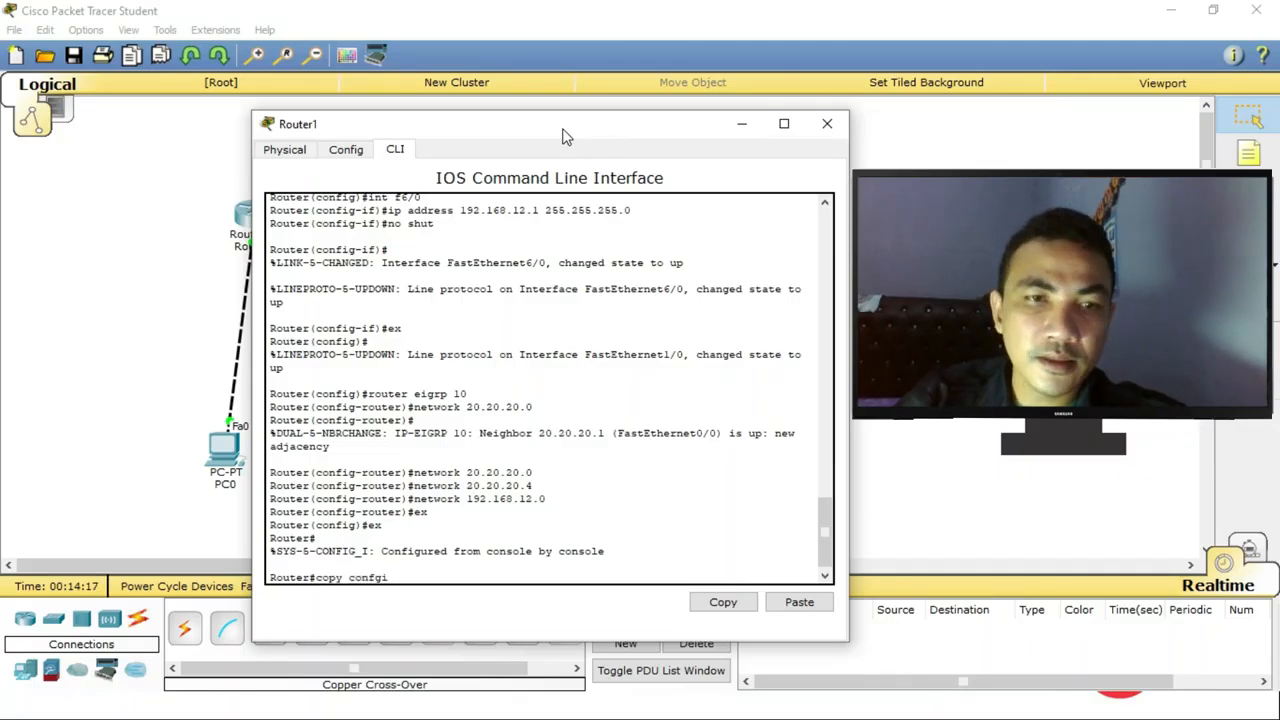
{"action": "key", "text": "BackSpace"}
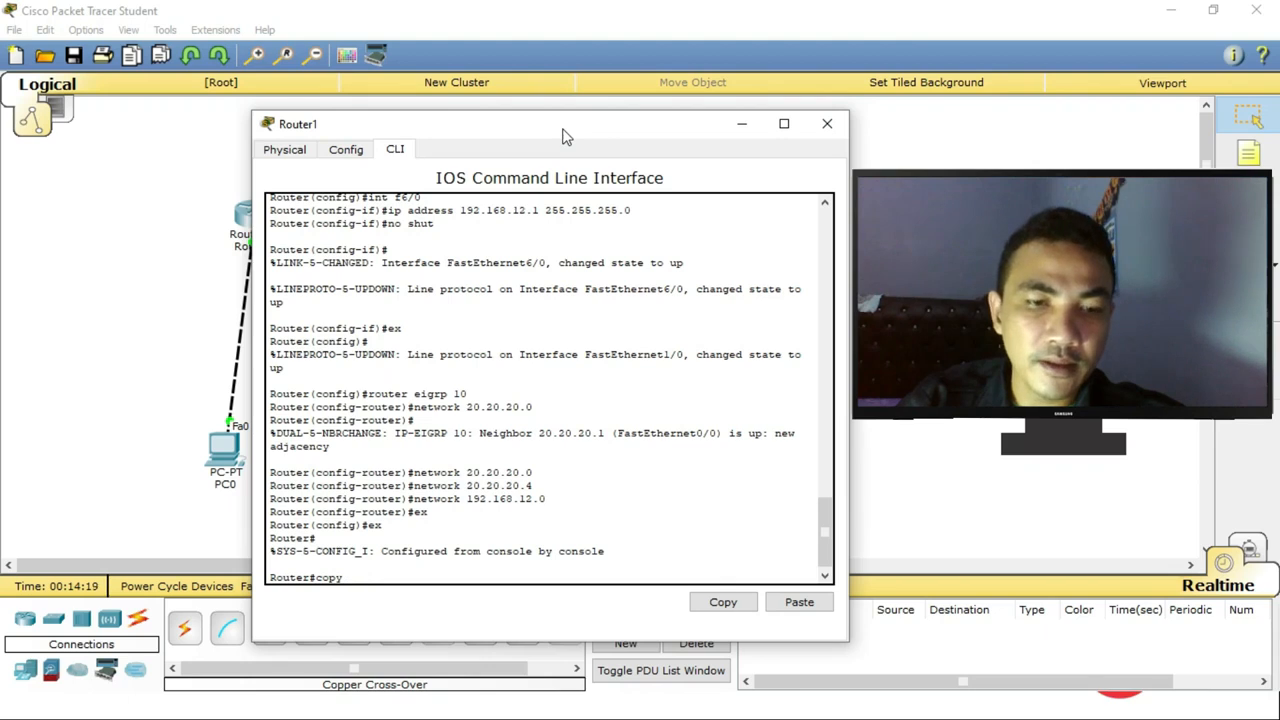
{"action": "type", "text": "running"}
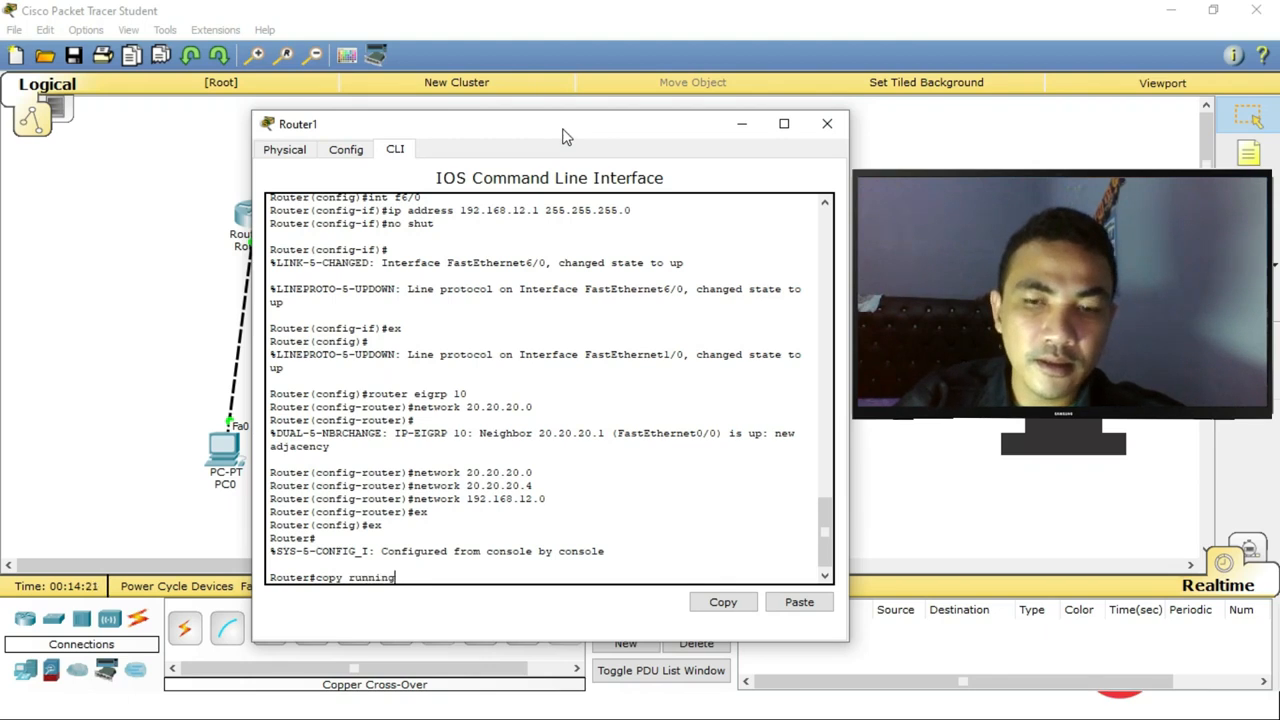
{"action": "type", "text": "-config "}
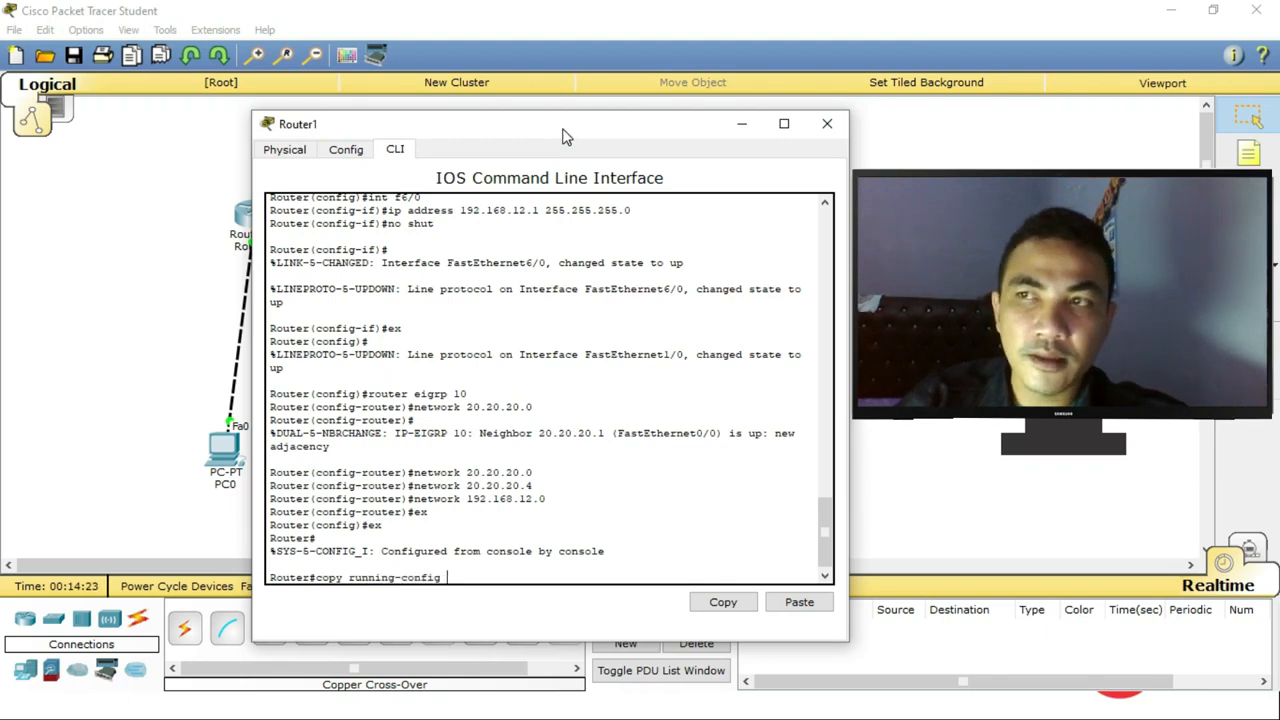
{"action": "type", "text": "startu"}
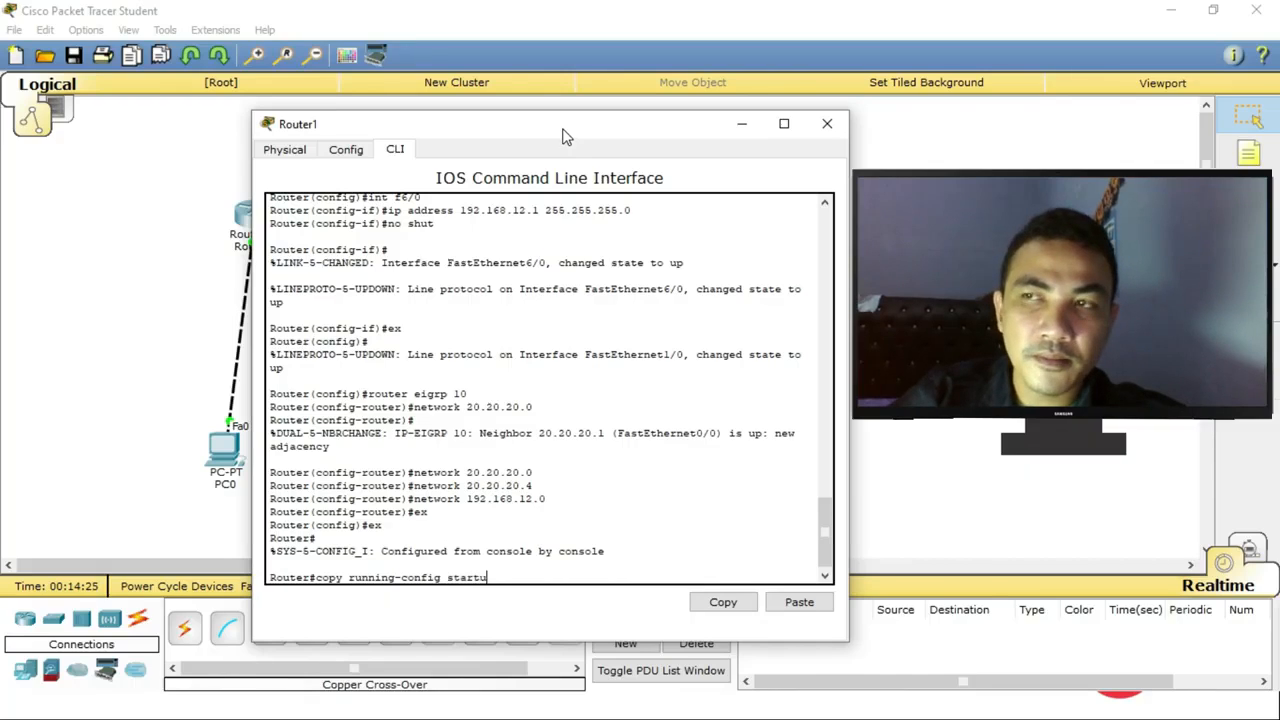
{"action": "type", "text": "p-"}
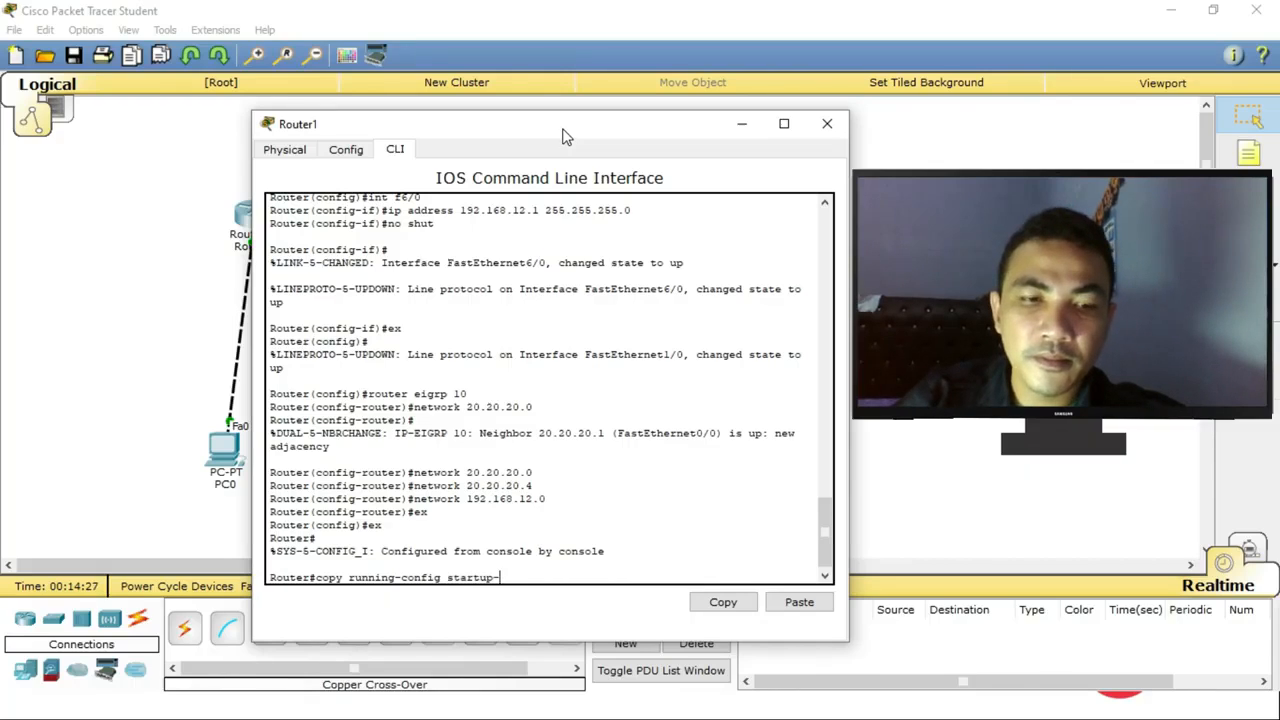
{"action": "type", "text": "config"}
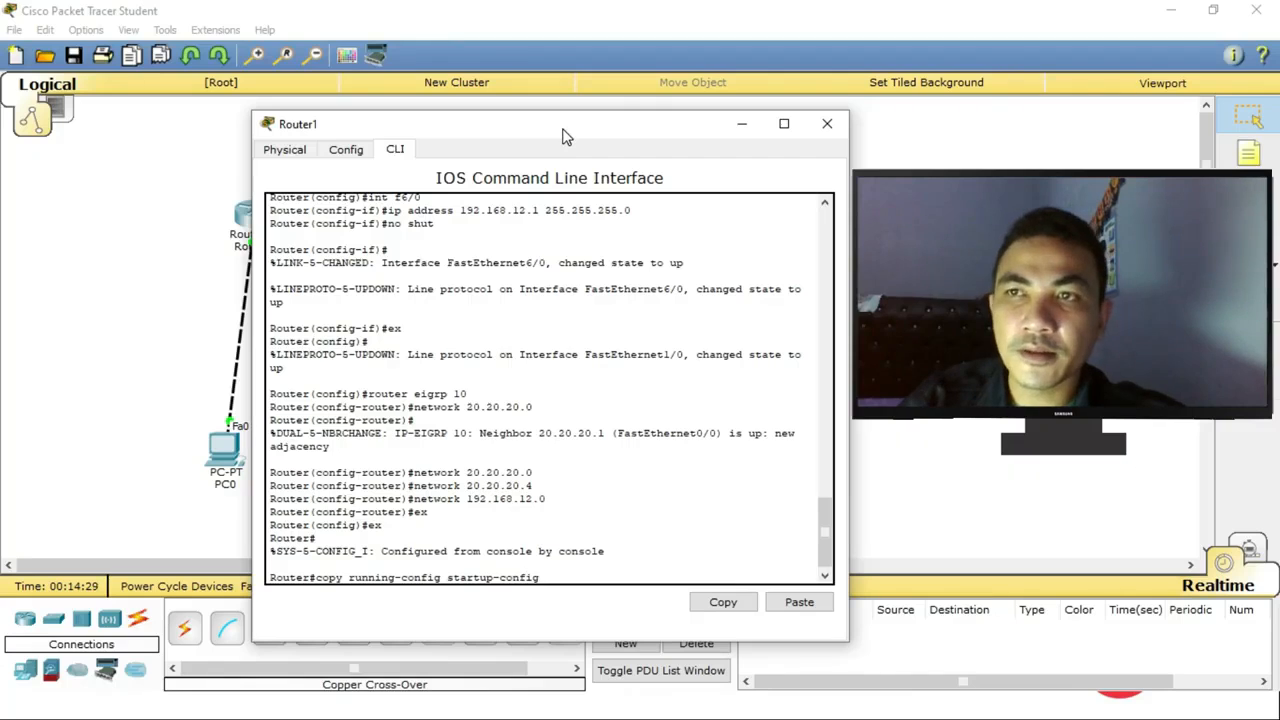
{"action": "key", "text": "Return"}
{"action": "key", "text": "Return"}
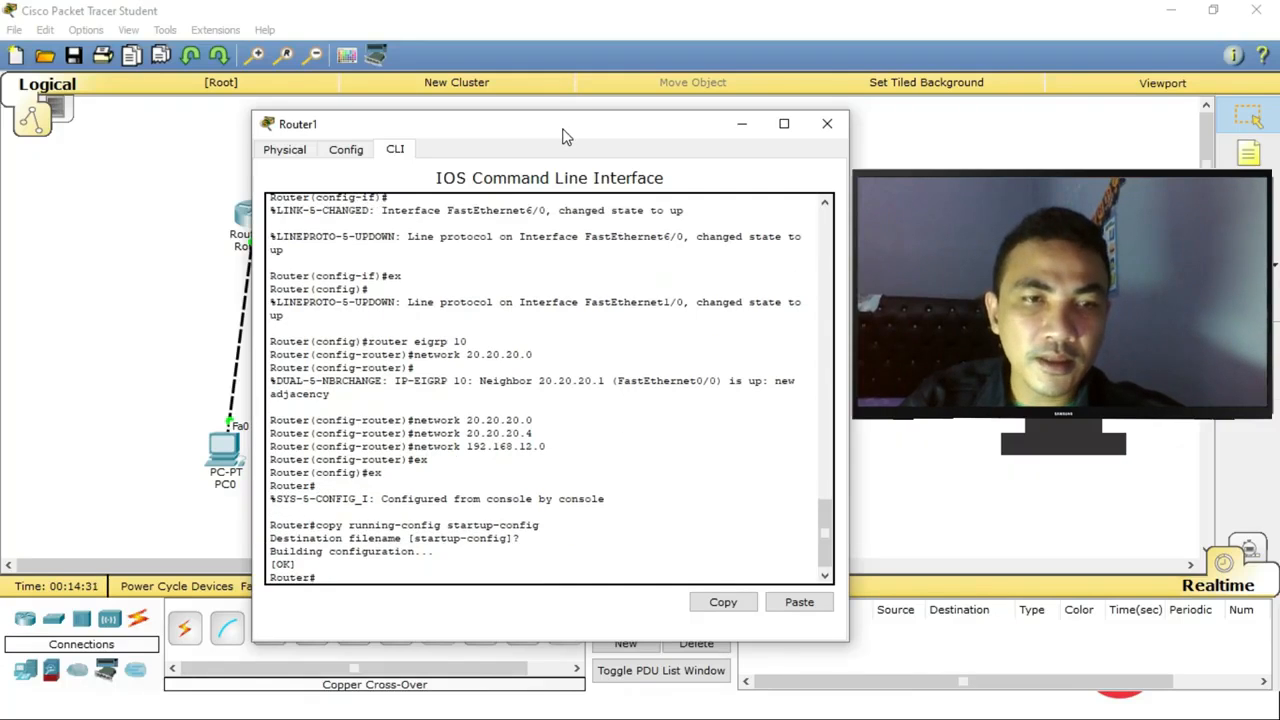
Close Router1's window, open Router2's command line and check its links in the topology.
{"action": "left_click_drag", "start_coordinate": [563, 135], "coordinate": [433, 284]}
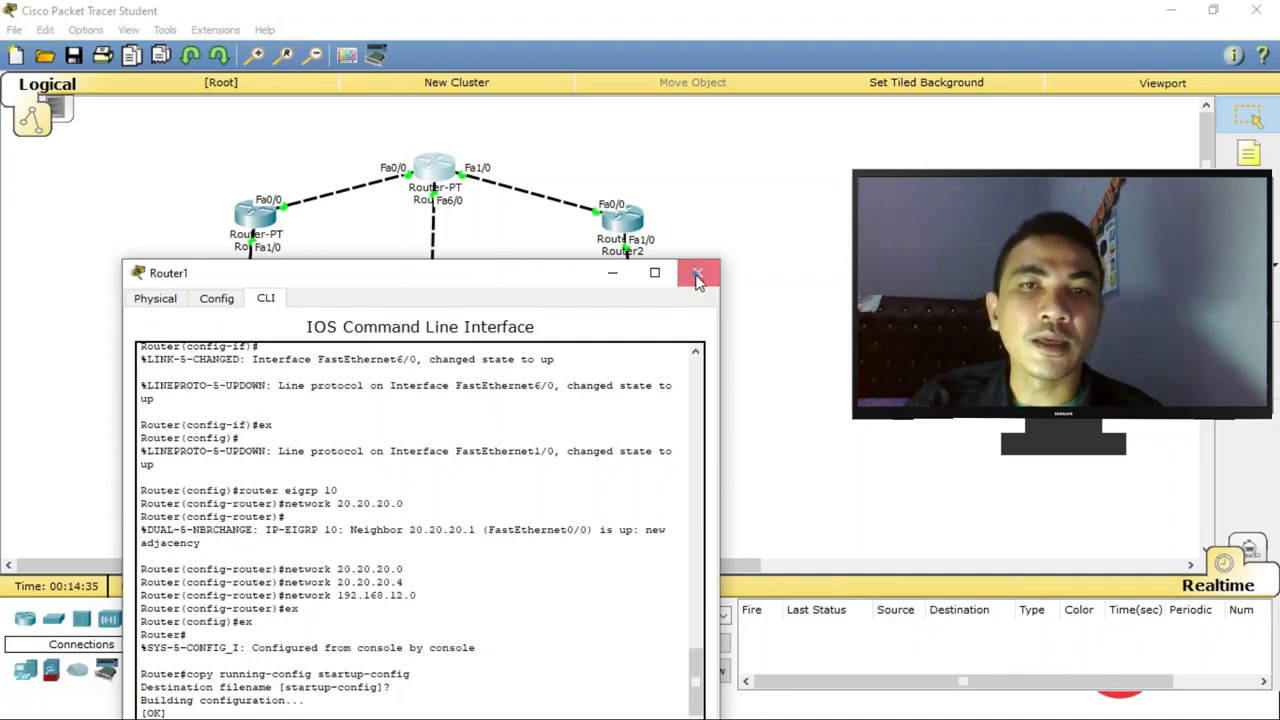
{"action": "left_click", "coordinate": [697, 275]}
{"action": "left_click", "coordinate": [633, 233]}
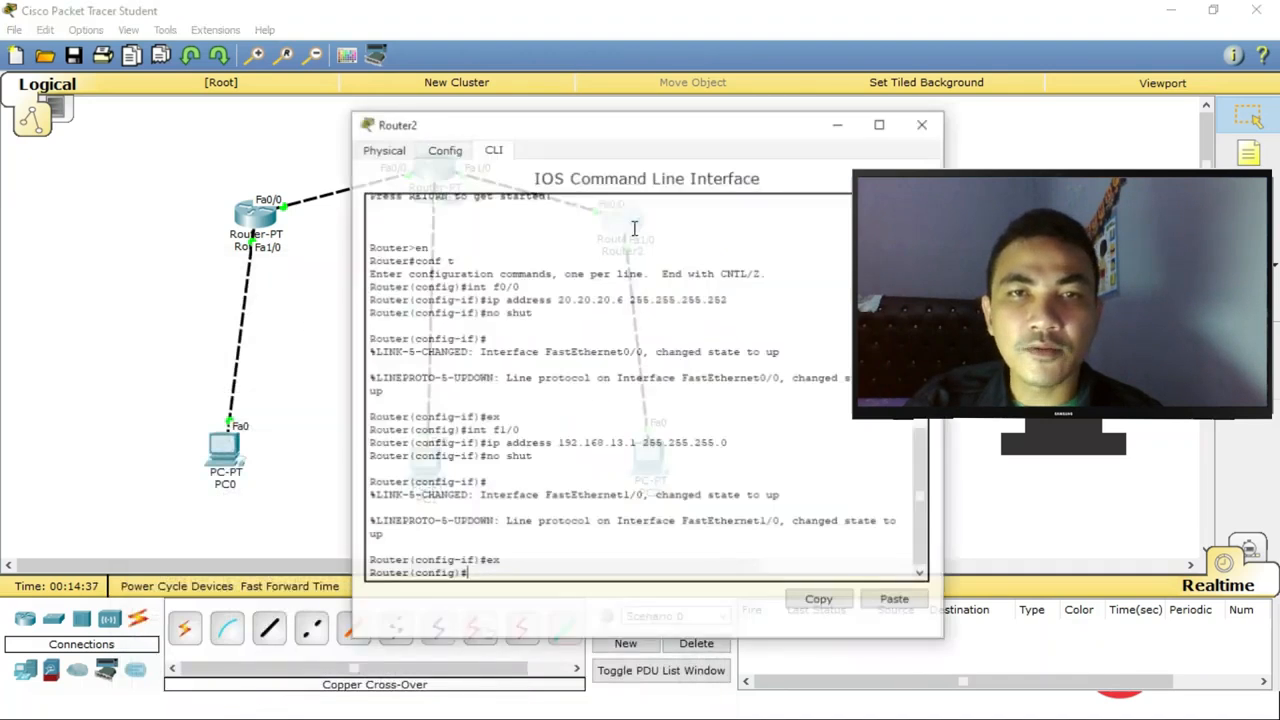
{"action": "left_click_drag", "start_coordinate": [643, 123], "coordinate": [605, 70]}
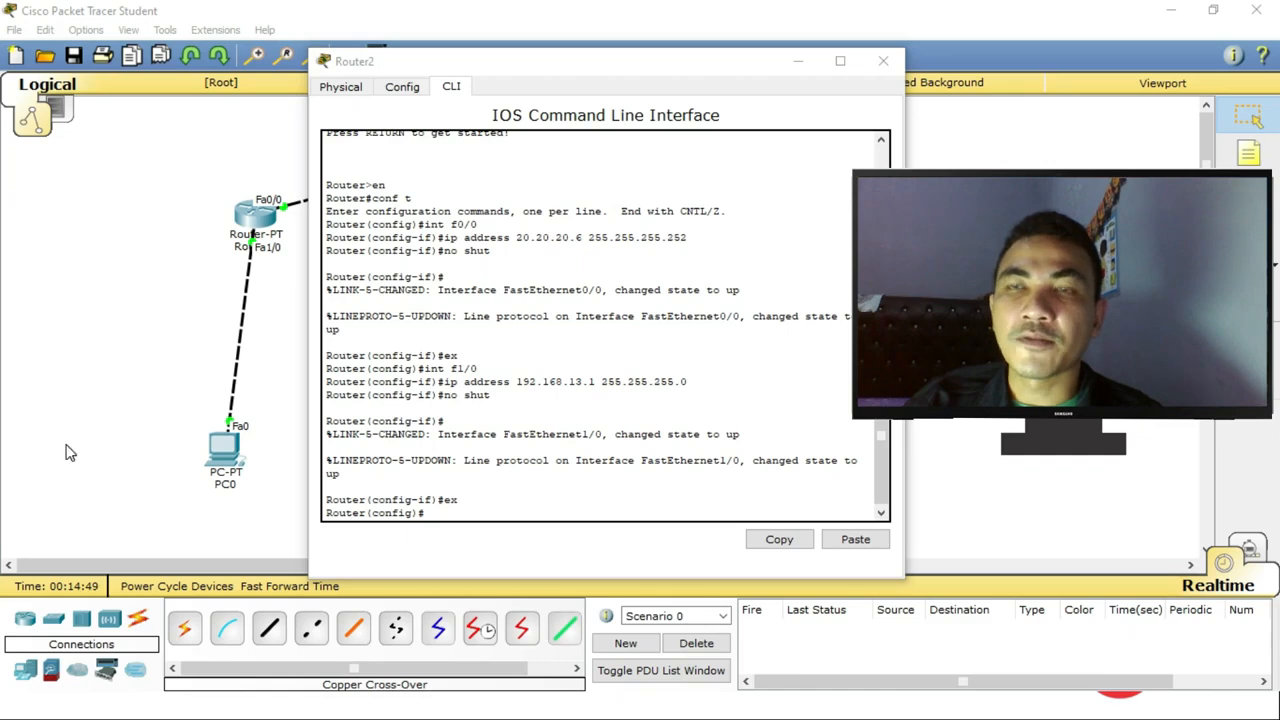
{"action": "left_click_drag", "start_coordinate": [535, 63], "coordinate": [194, 270]}
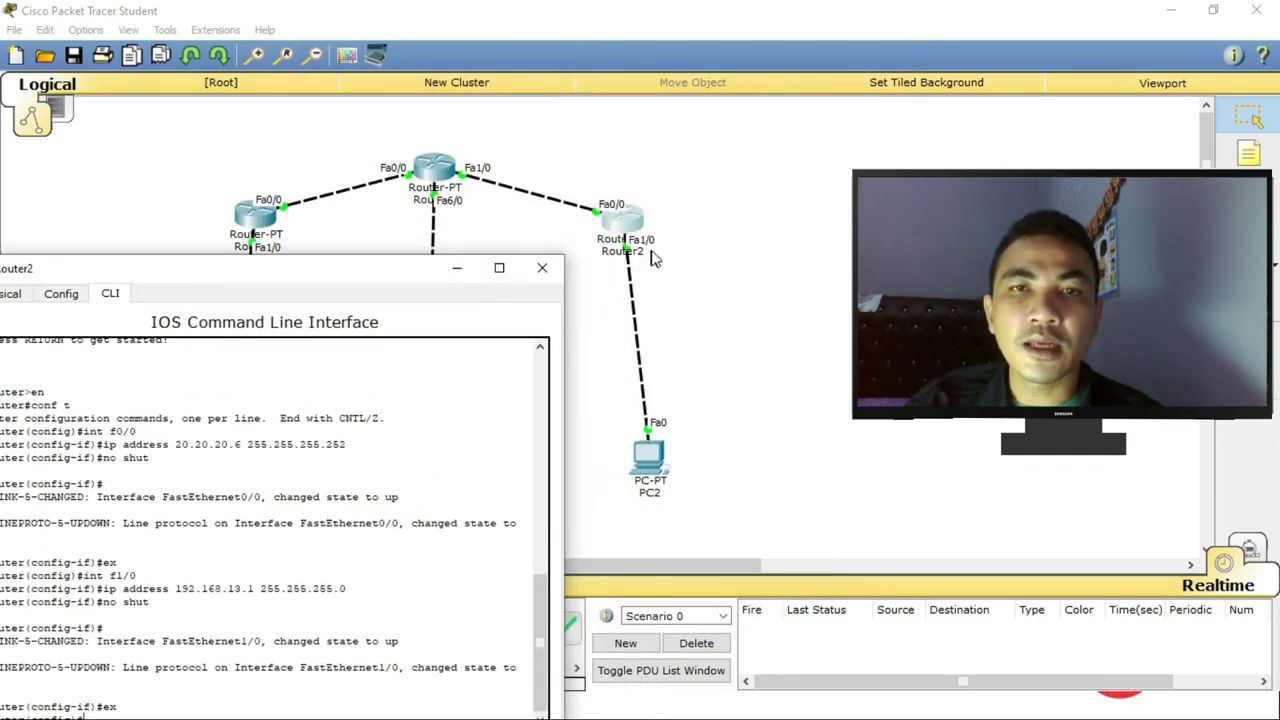
{"action": "left_click_drag", "start_coordinate": [382, 278], "coordinate": [672, 100]}
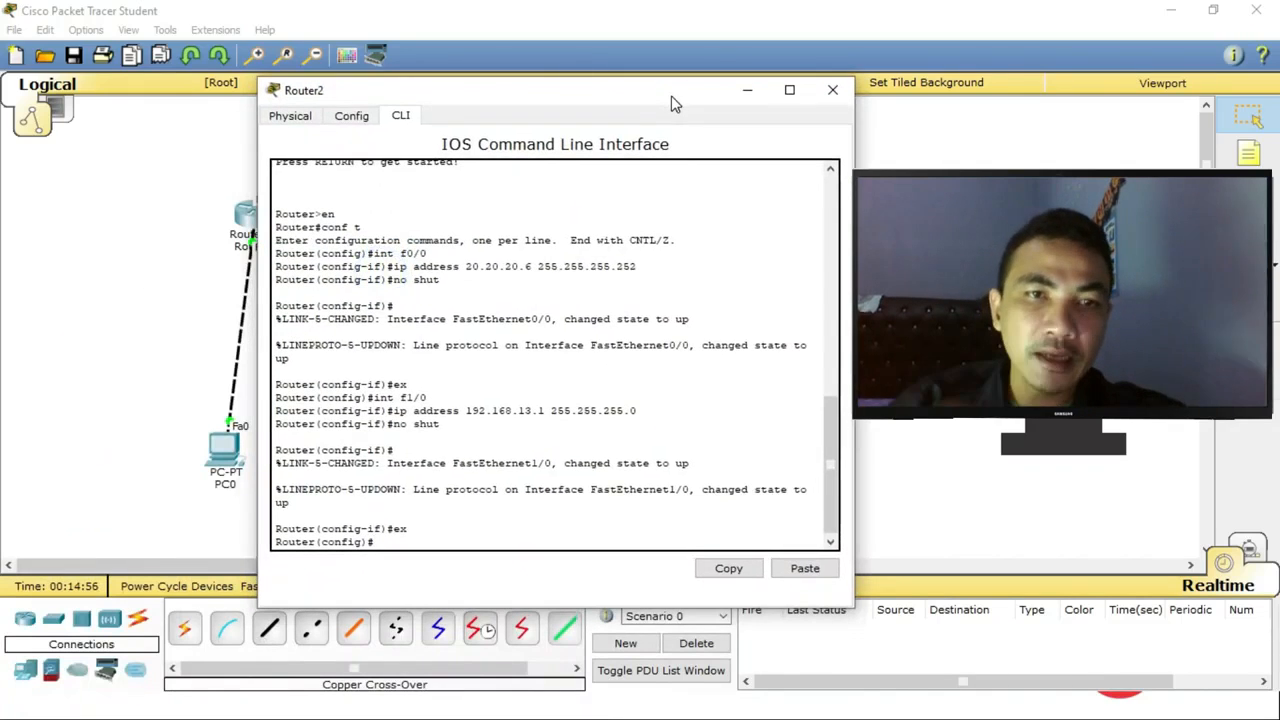
Enter EIGRP 10 routing configuration on Router2 with router eigrp 10.
{"action": "type", "text": "i"}
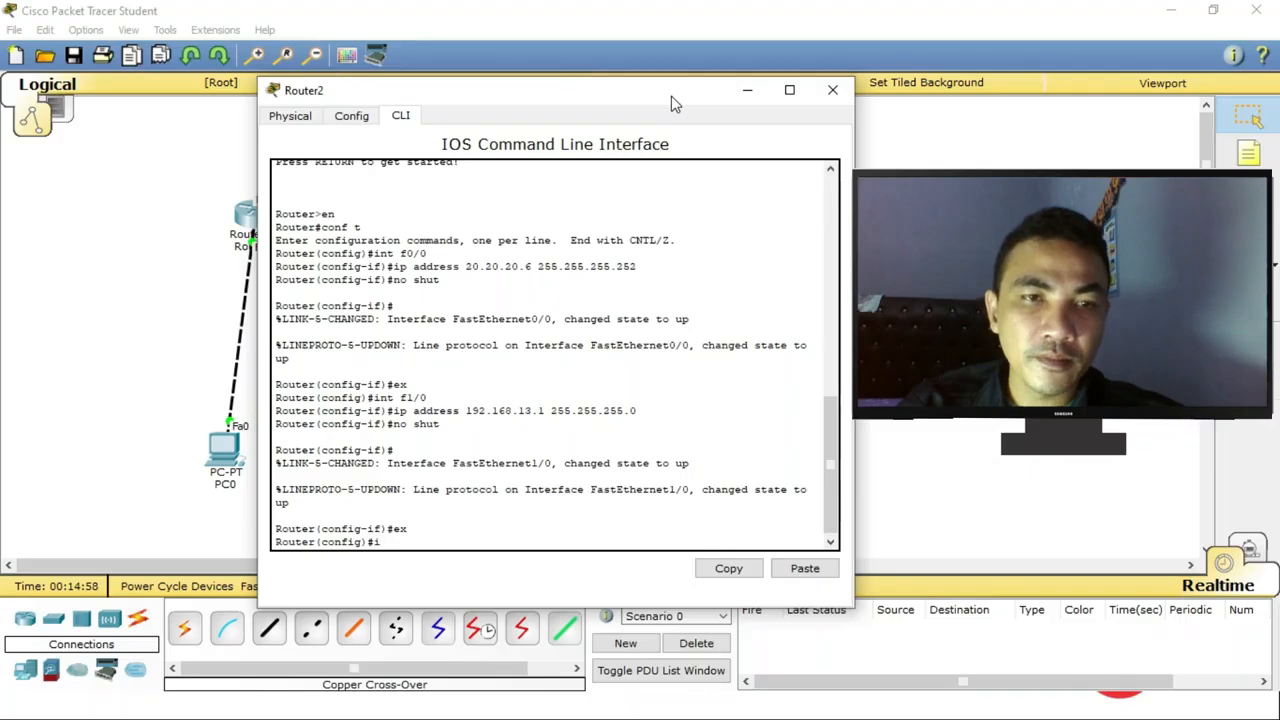
{"action": "key", "text": "BackSpace"}
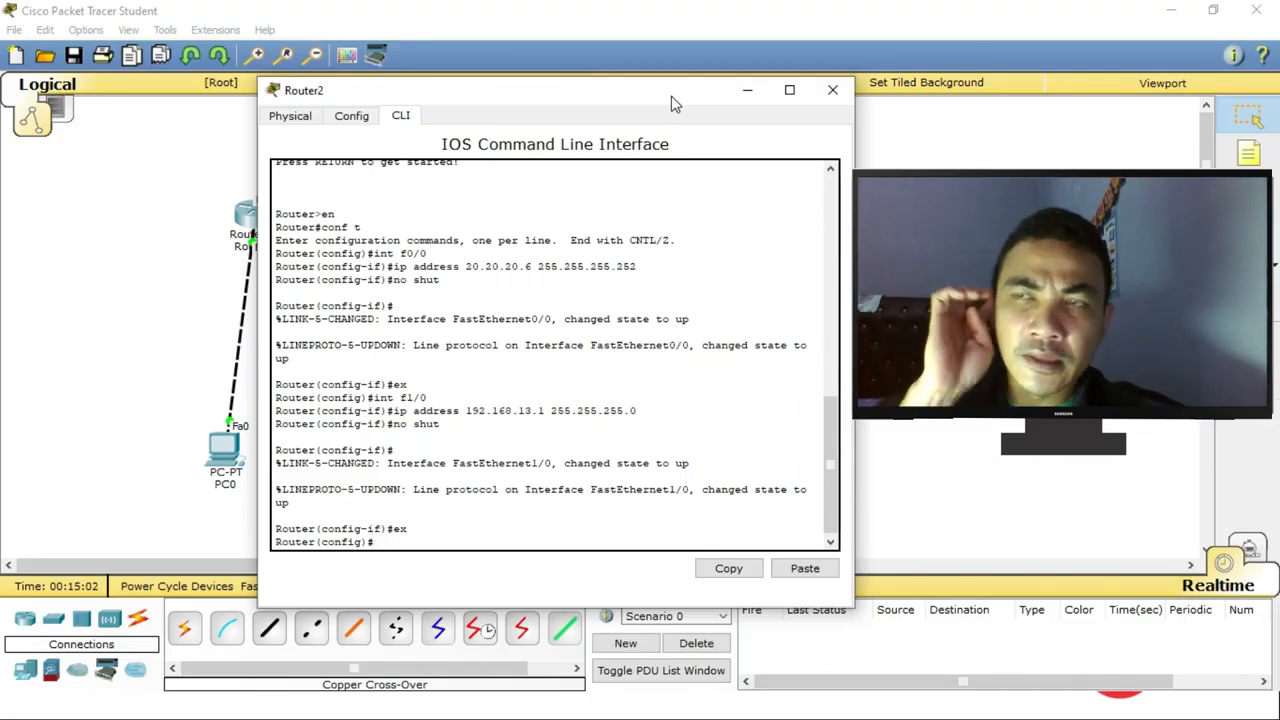
{"action": "type", "text": "router"}
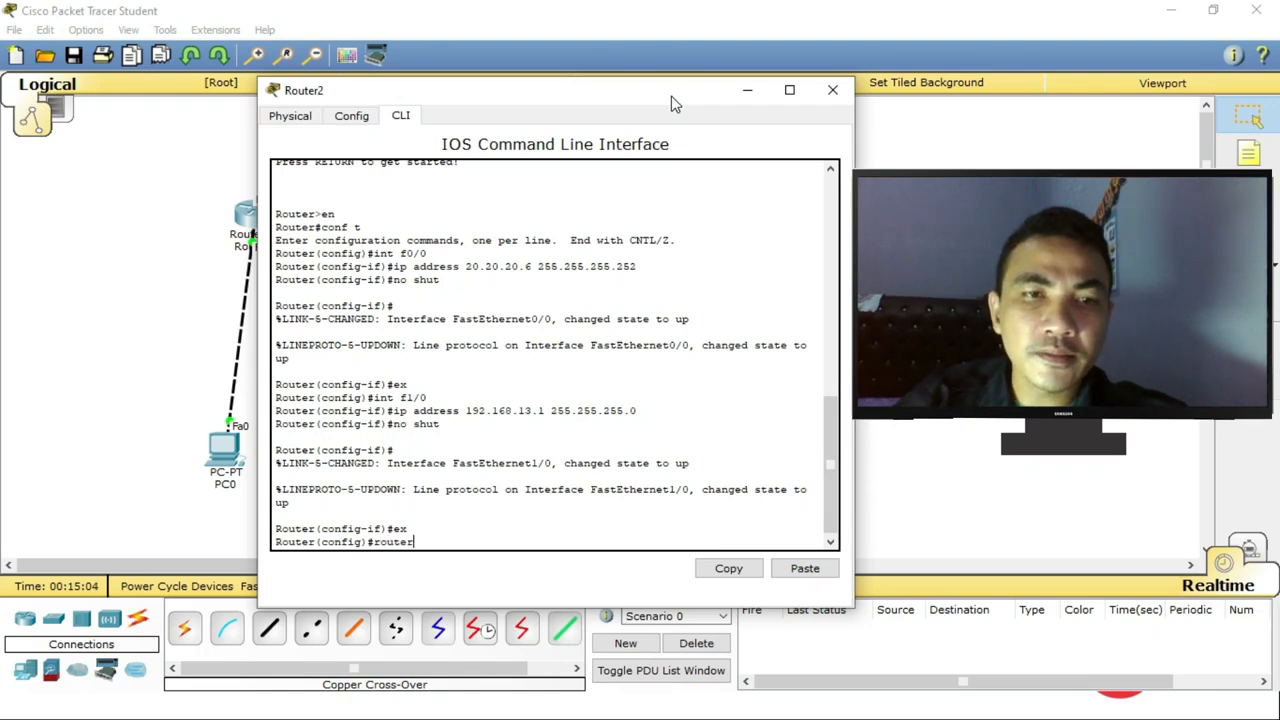
{"action": "type", "text": " ei"}
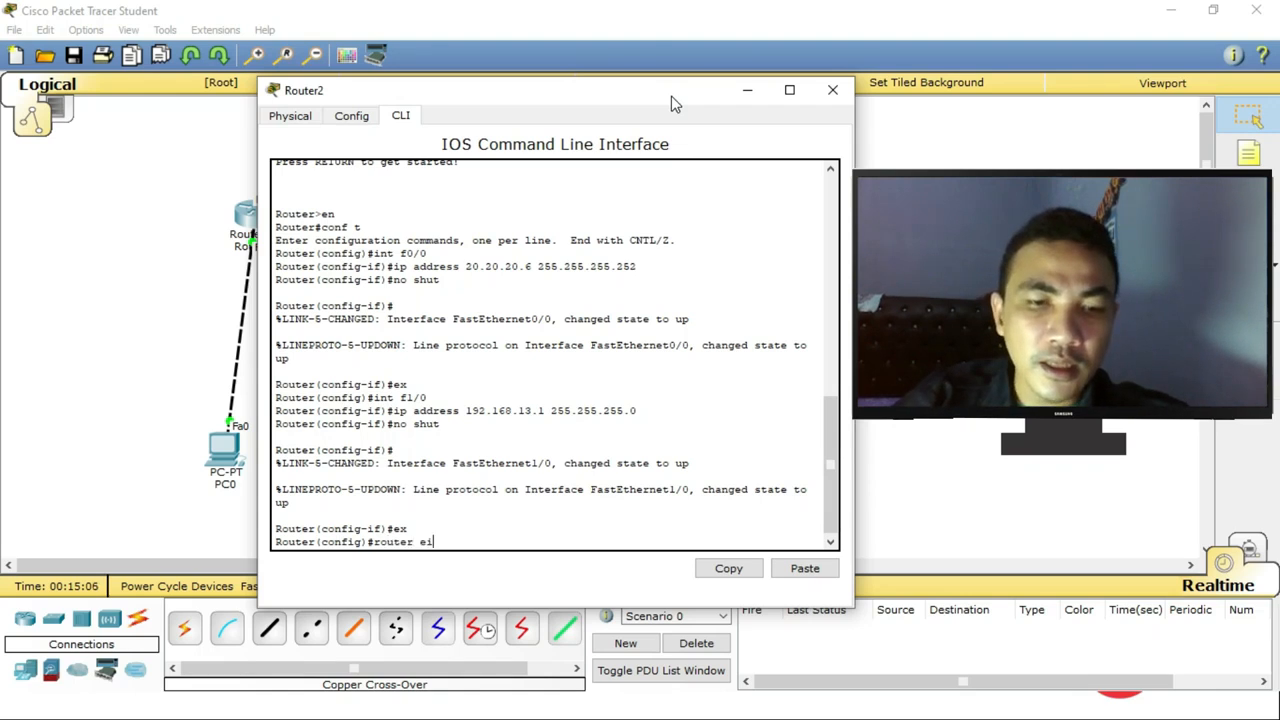
{"action": "type", "text": "grp 10"}
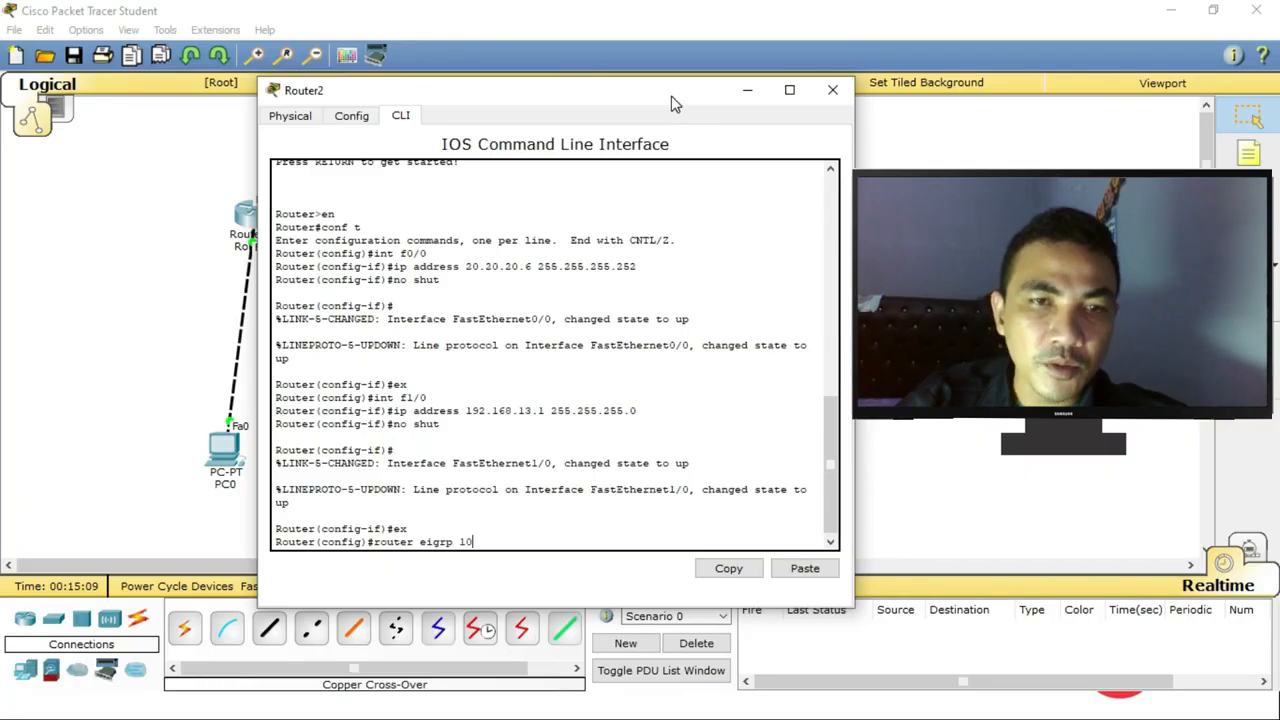
{"action": "key", "text": "Return"}
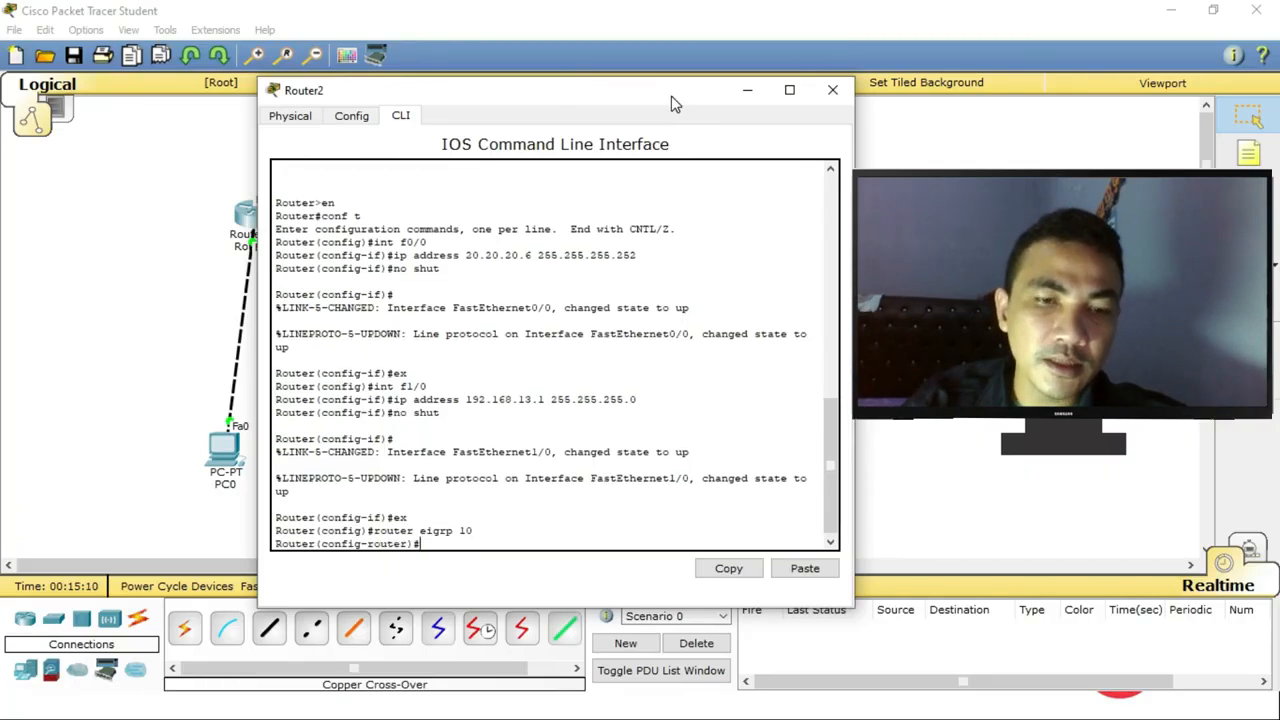
Add network 20.20.20.4 to Router2's EIGRP 10 routing.
{"action": "type", "text": "netw"}
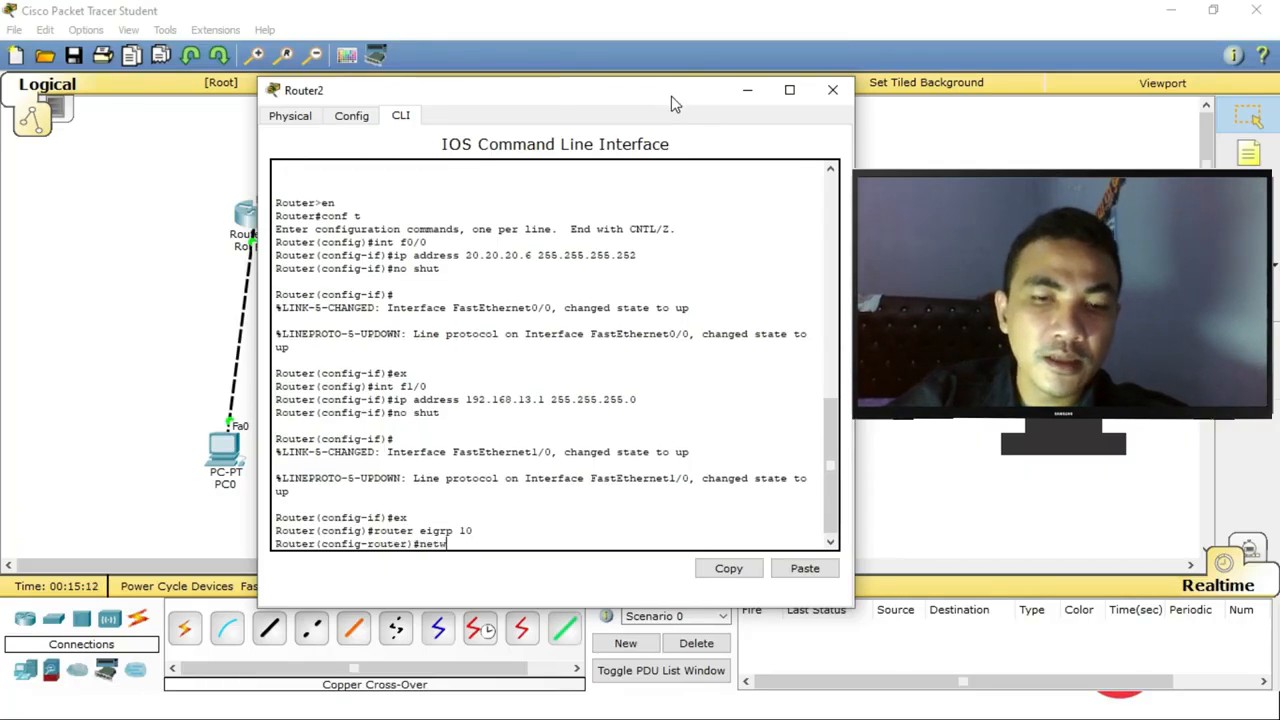
{"action": "type", "text": "ork"}
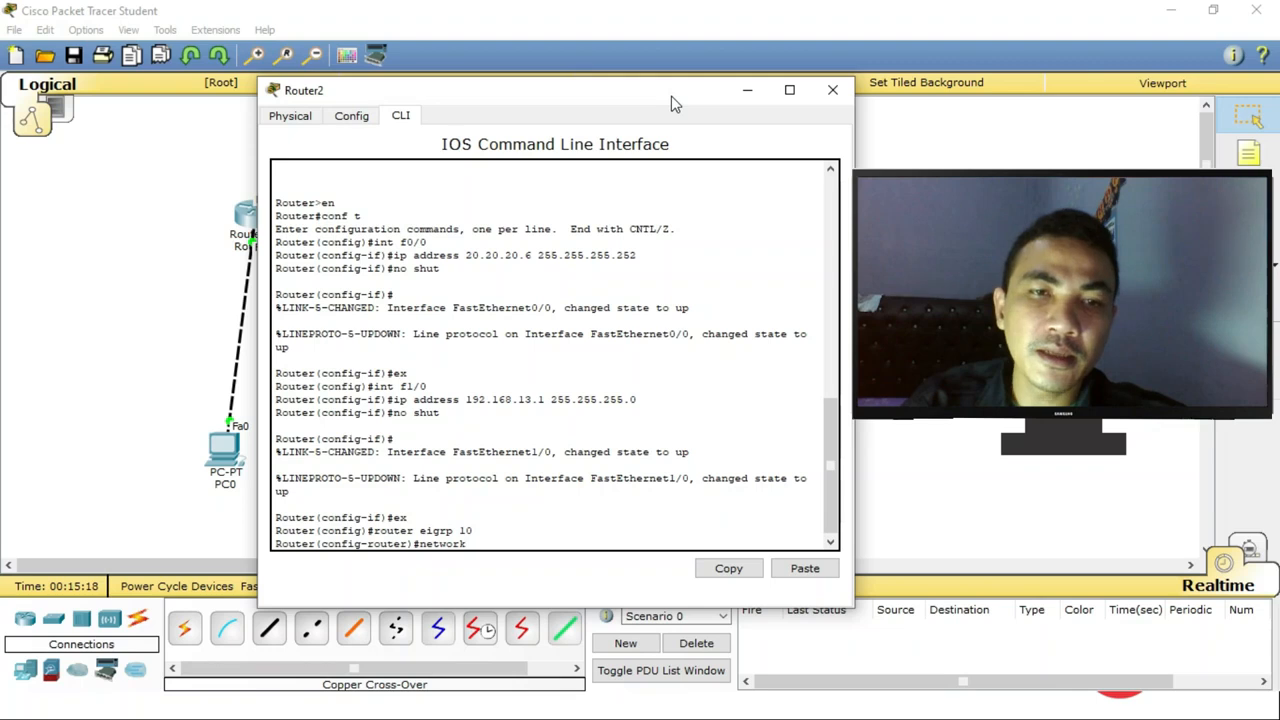
{"action": "left_click_drag", "start_coordinate": [670, 95], "coordinate": [629, 147]}
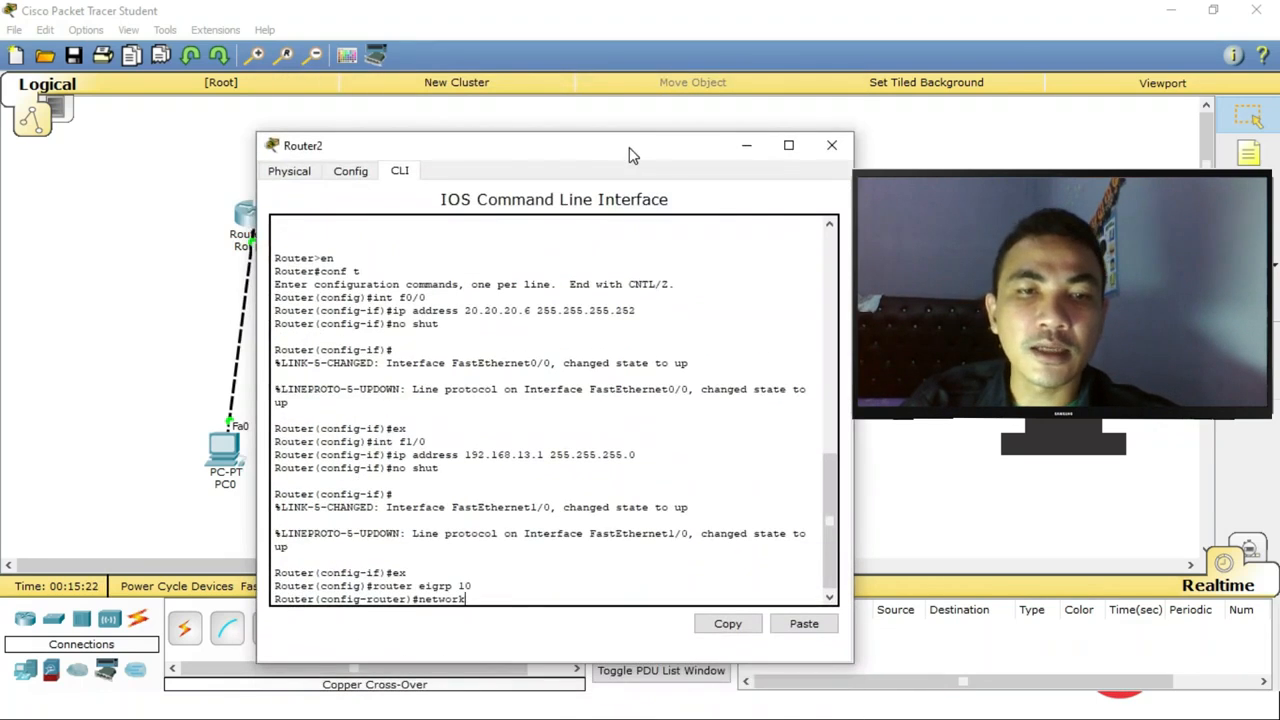
{"action": "type", "text": "20.20."}
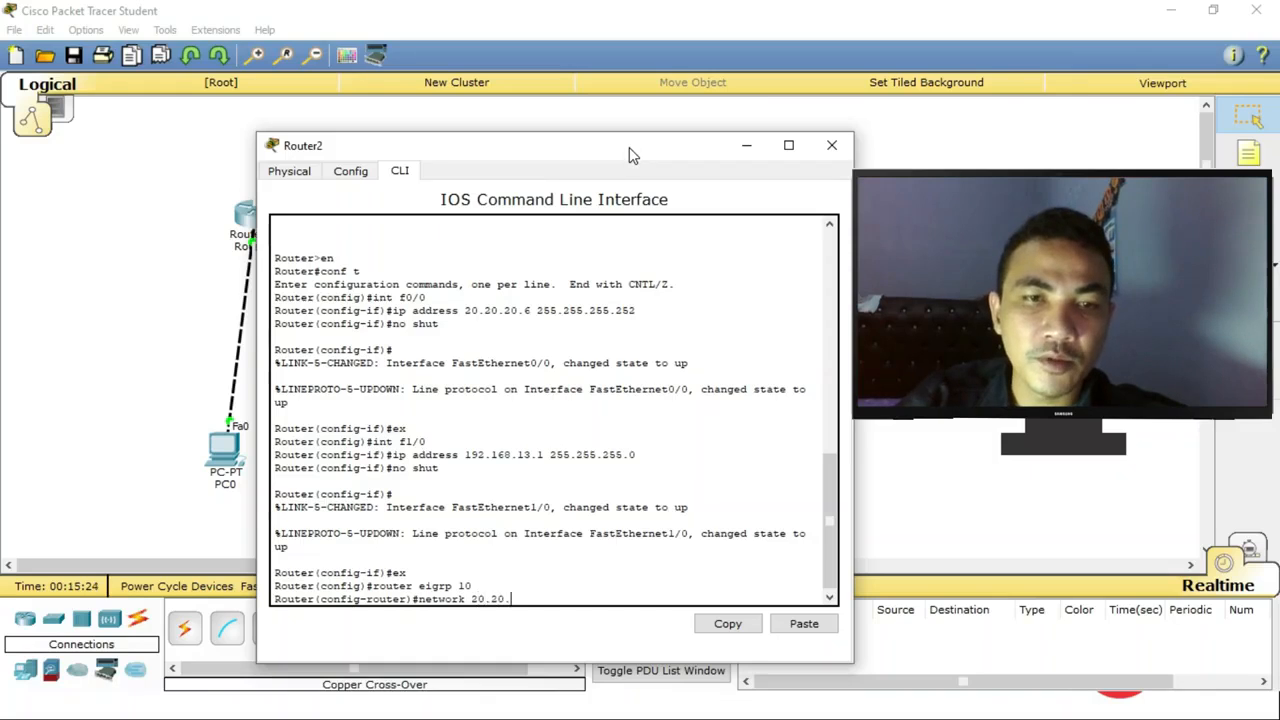
{"action": "type", "text": "20.4"}
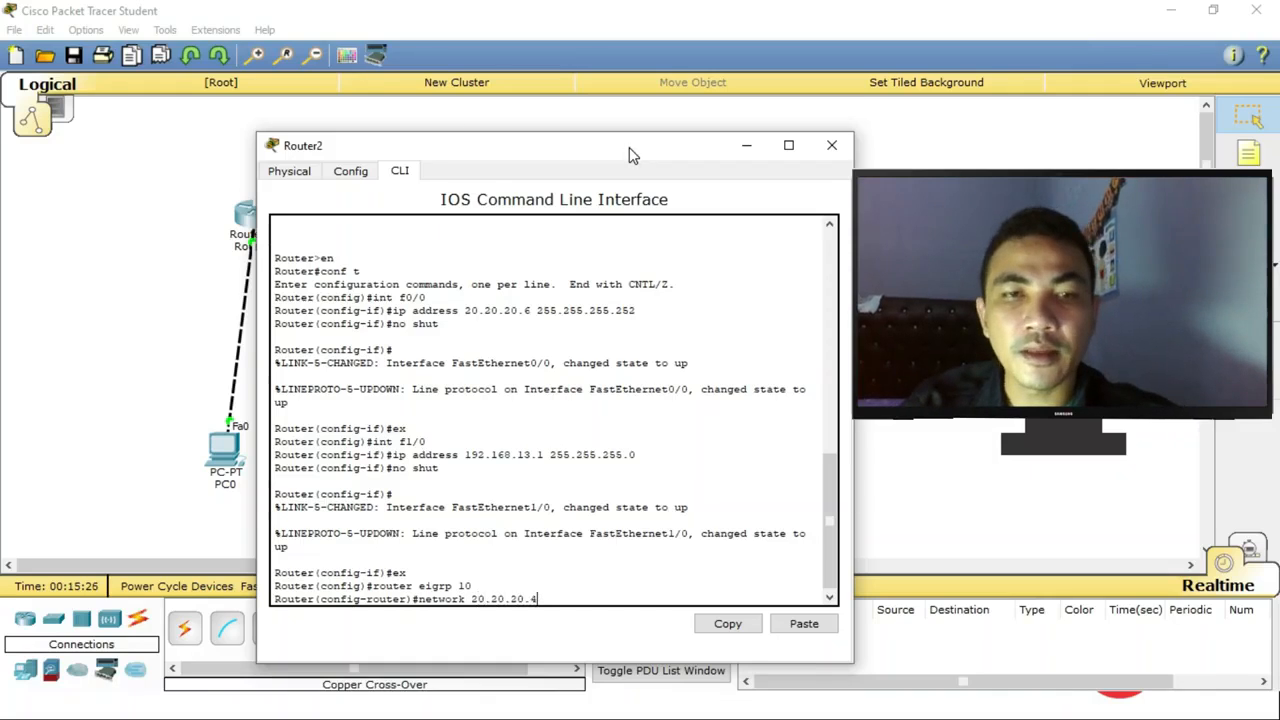
{"action": "key", "text": "Return"}
{"action": "key", "text": "Return"}
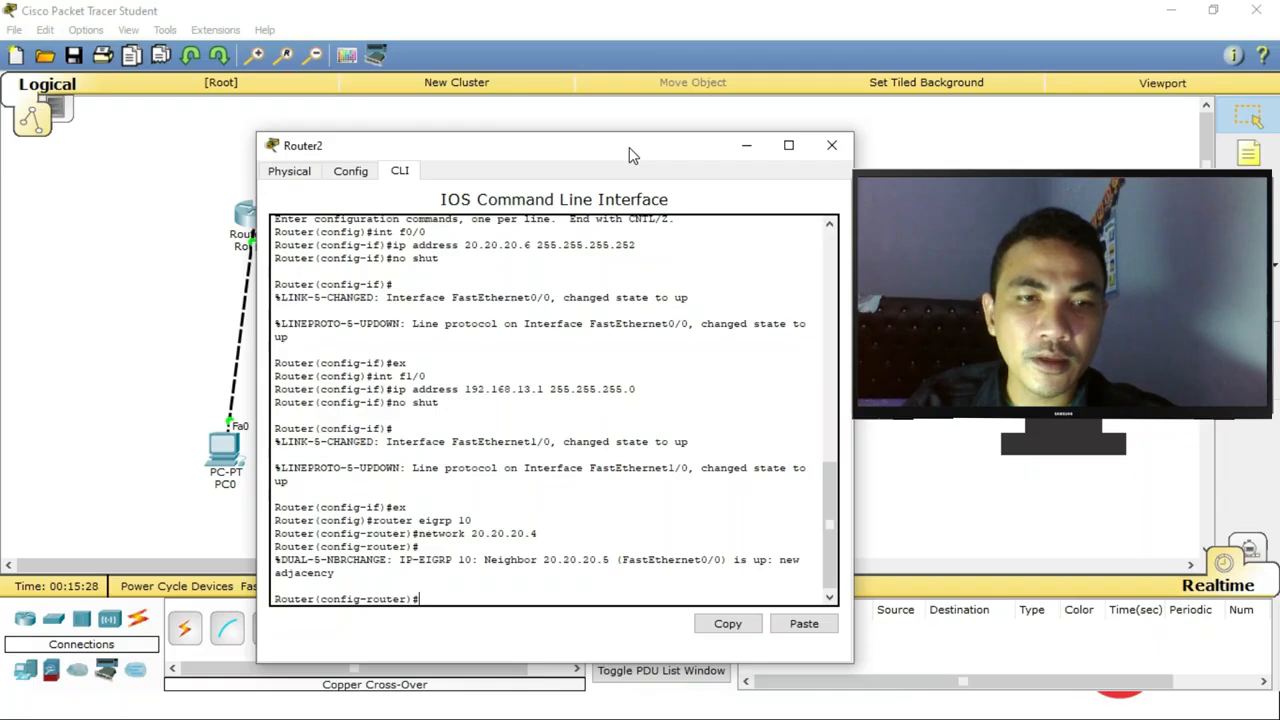
{"action": "key", "text": "Up"}
{"action": "key", "text": "Return"}
Add network 192.168.13.0 to Router2's EIGRP 10 routing.
{"action": "key", "text": "Up"}
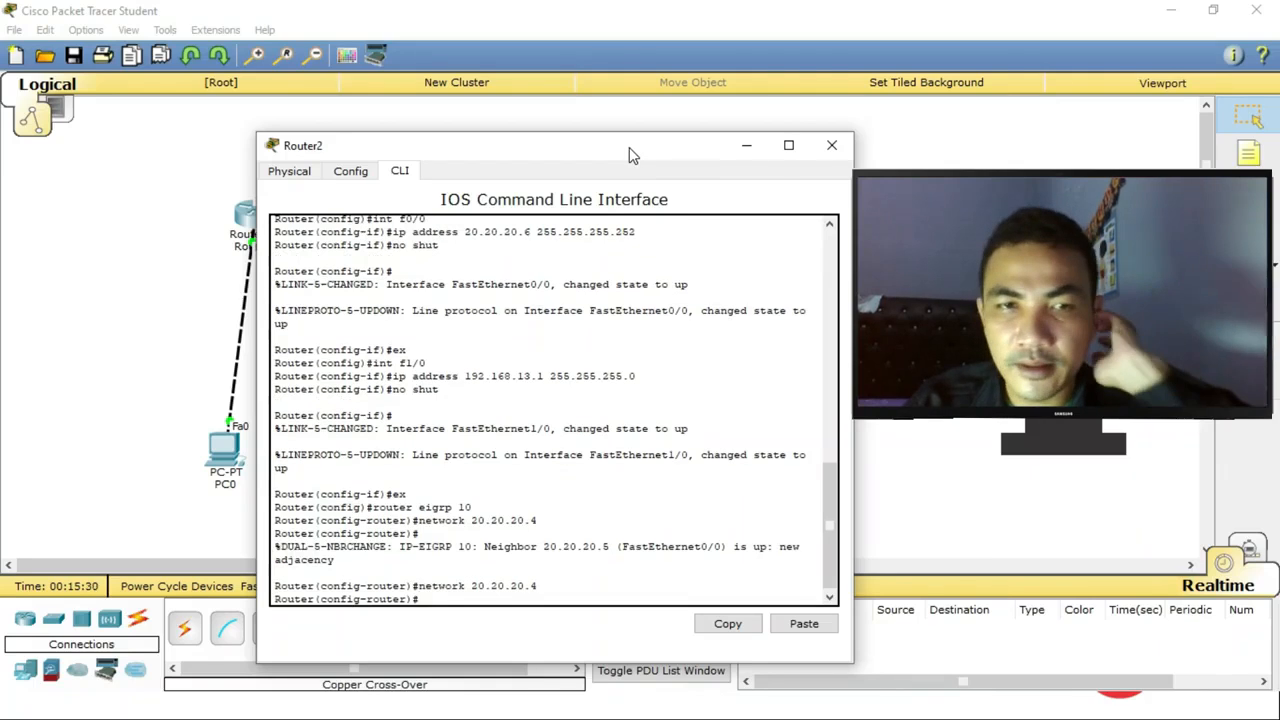
{"action": "key", "text": "BackSpace"}
{"action": "key", "text": "BackSpace"}
{"action": "key", "text": "BackSpace"}
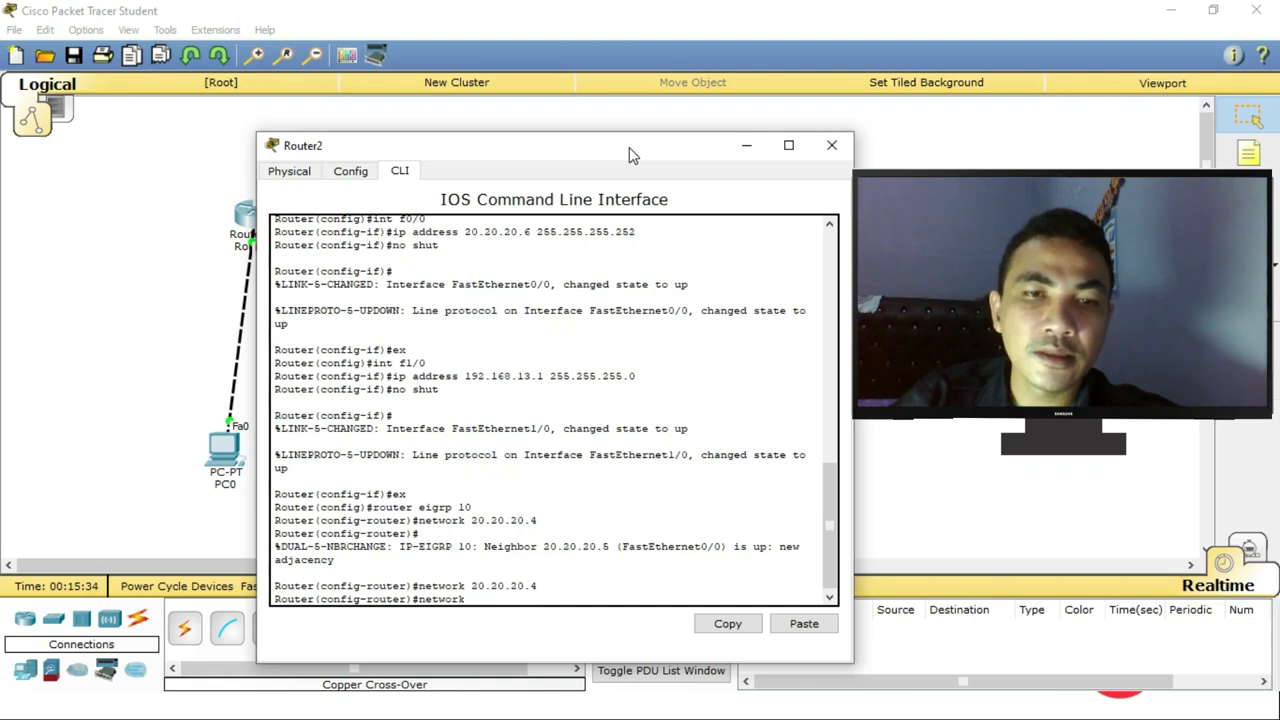
{"action": "type", "text": "192.1"}
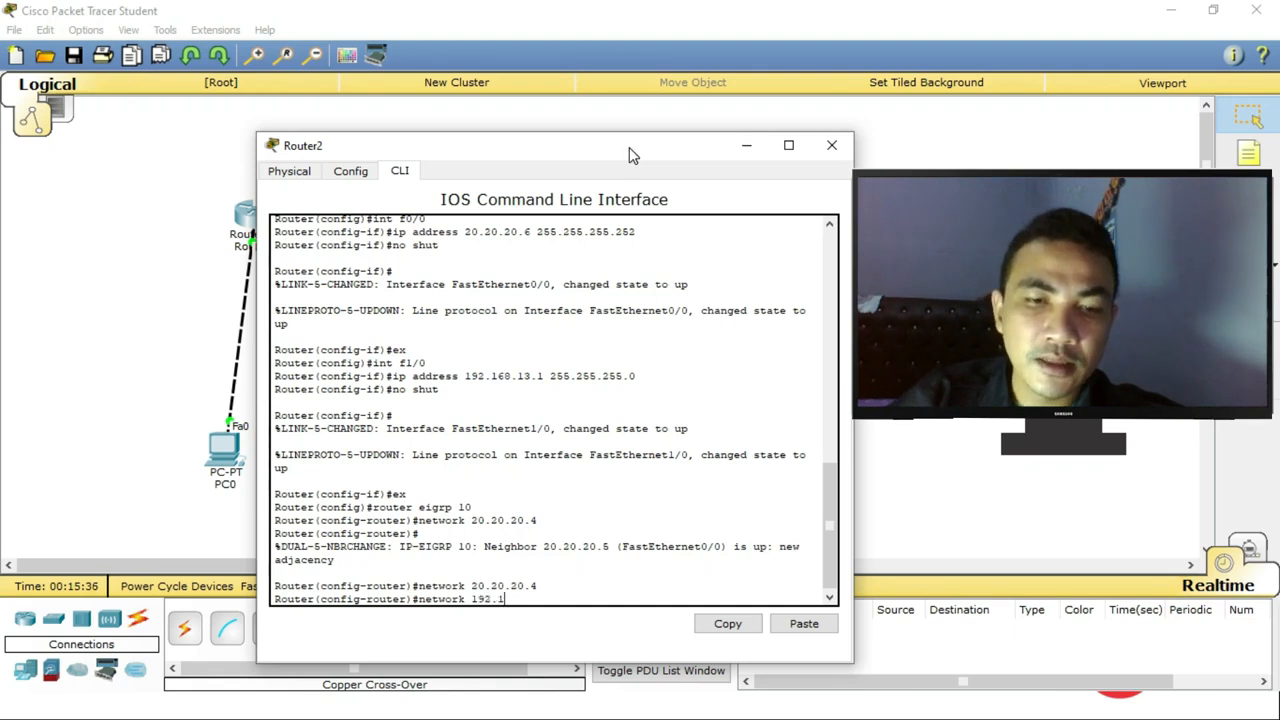
{"action": "type", "text": "68.13.0"}
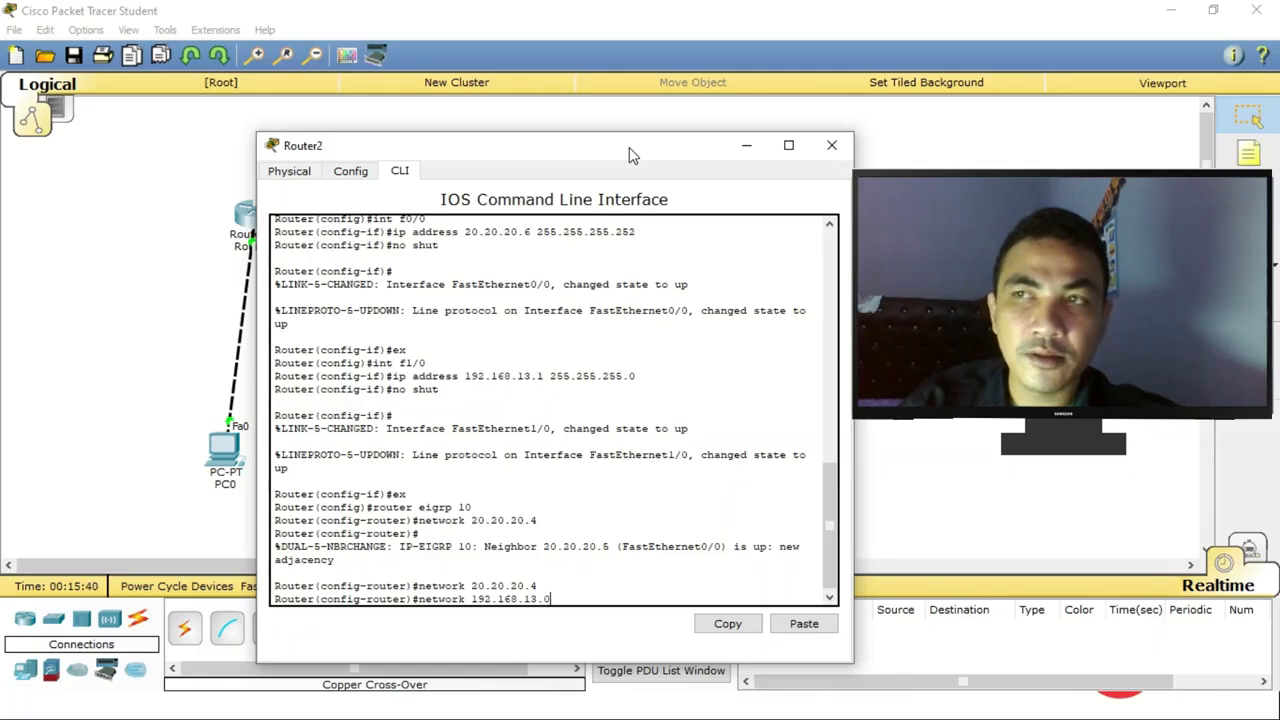
{"action": "key", "text": "Return"}
Exit Router2's router and global configuration modes back to the privileged prompt.
{"action": "type", "text": "er(config-router)#e"}
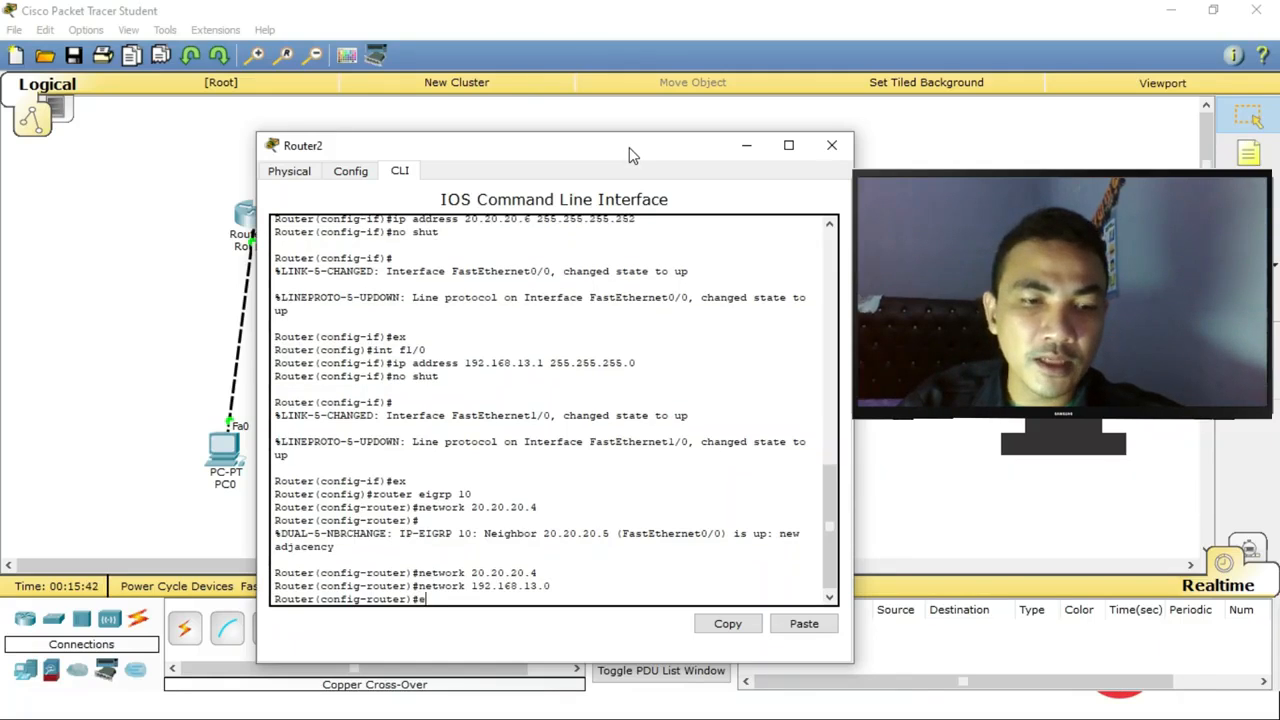
{"action": "type", "text": "x"}
{"action": "key", "text": "Return"}
{"action": "type", "text": "ex"}
{"action": "key", "text": "Return"}
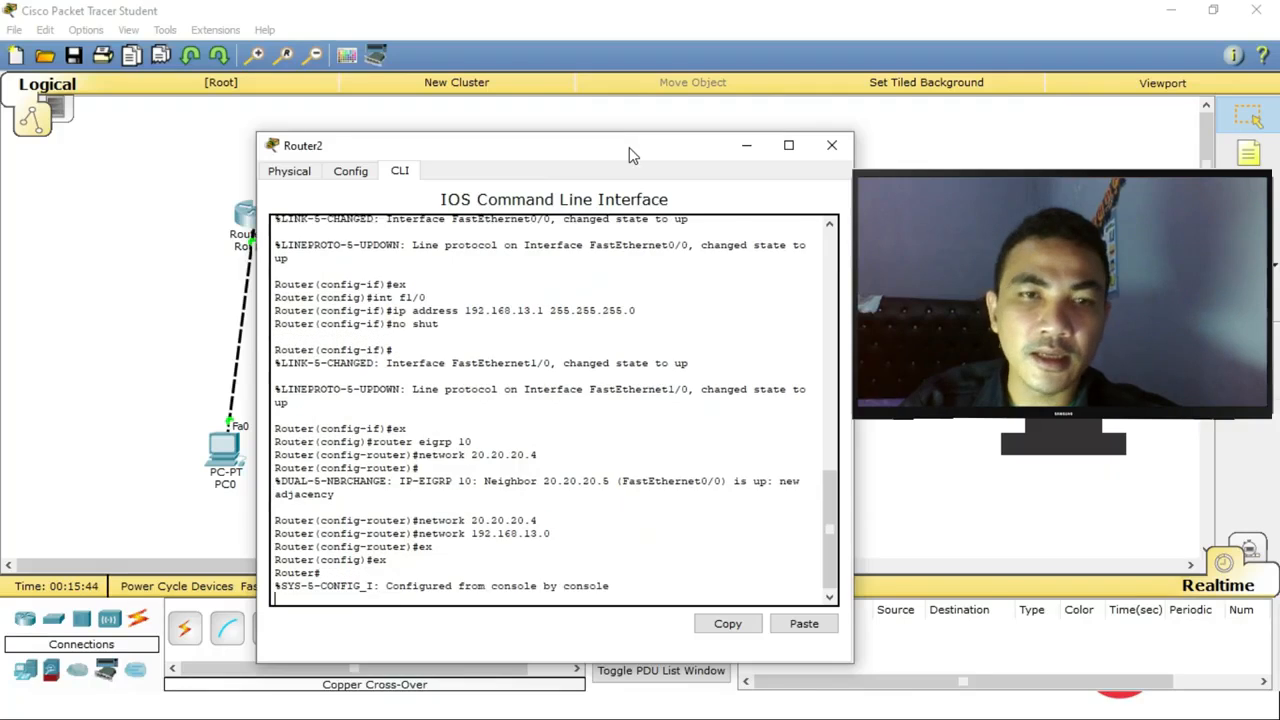
{"action": "key", "text": "Return"}
Try to save Router2's configuration with the command copy running-config stratup-config.
{"action": "type", "text": "copy"}
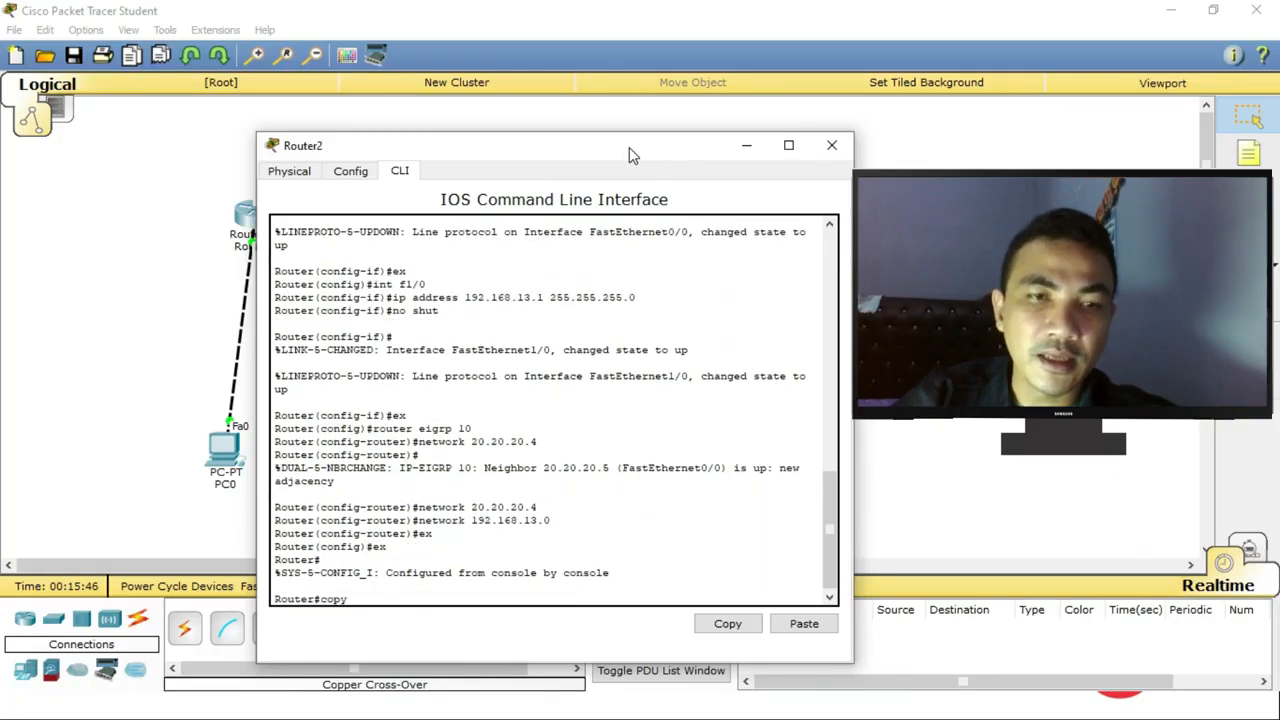
{"action": "type", "text": " config"}
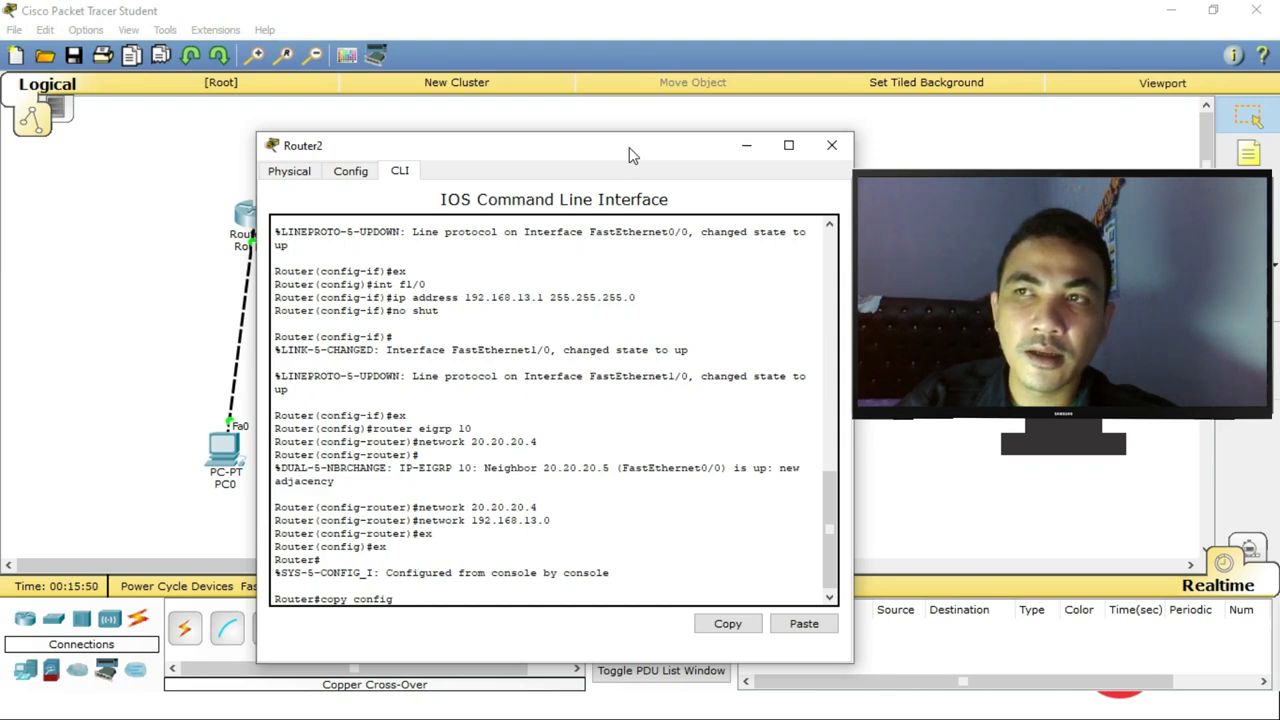
{"action": "key", "text": "BackSpace"}
{"action": "key", "text": "BackSpace"}
{"action": "key", "text": "BackSpace"}
{"action": "key", "text": "BackSpace"}
{"action": "key", "text": "BackSpace"}
{"action": "key", "text": "BackSpace"}
{"action": "type", "text": "runn"}
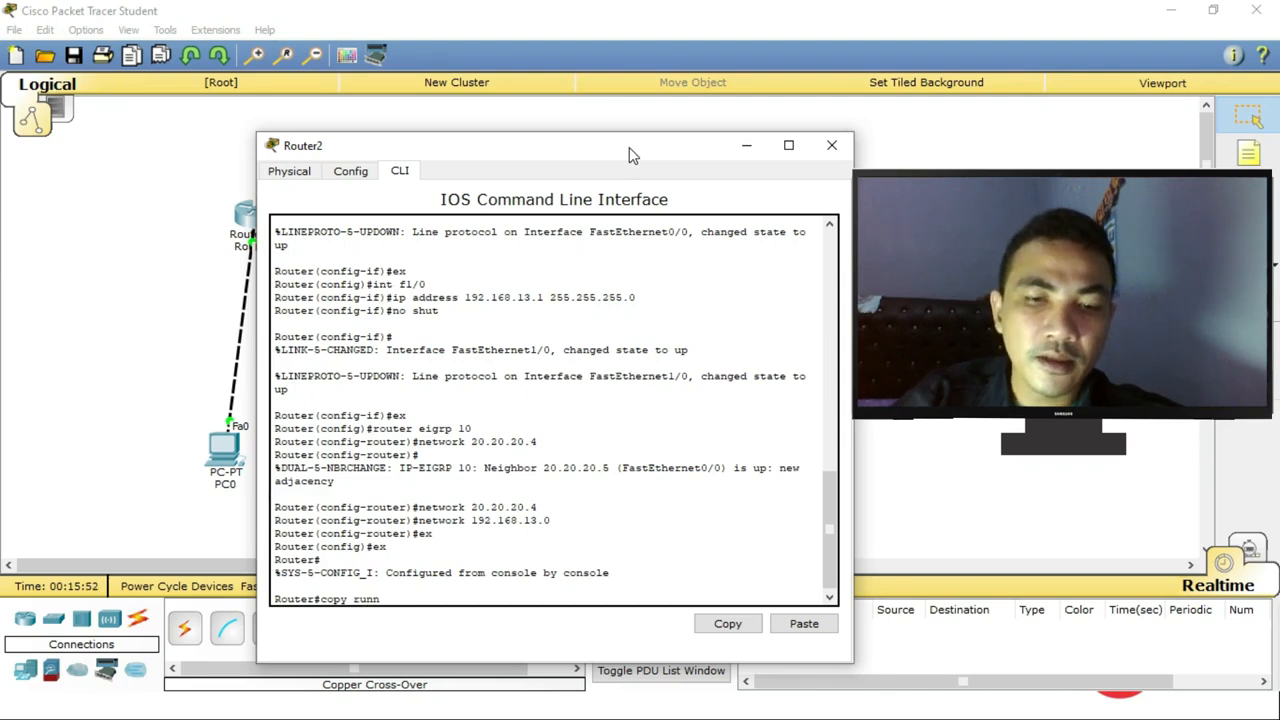
{"action": "type", "text": "ing-conf"}
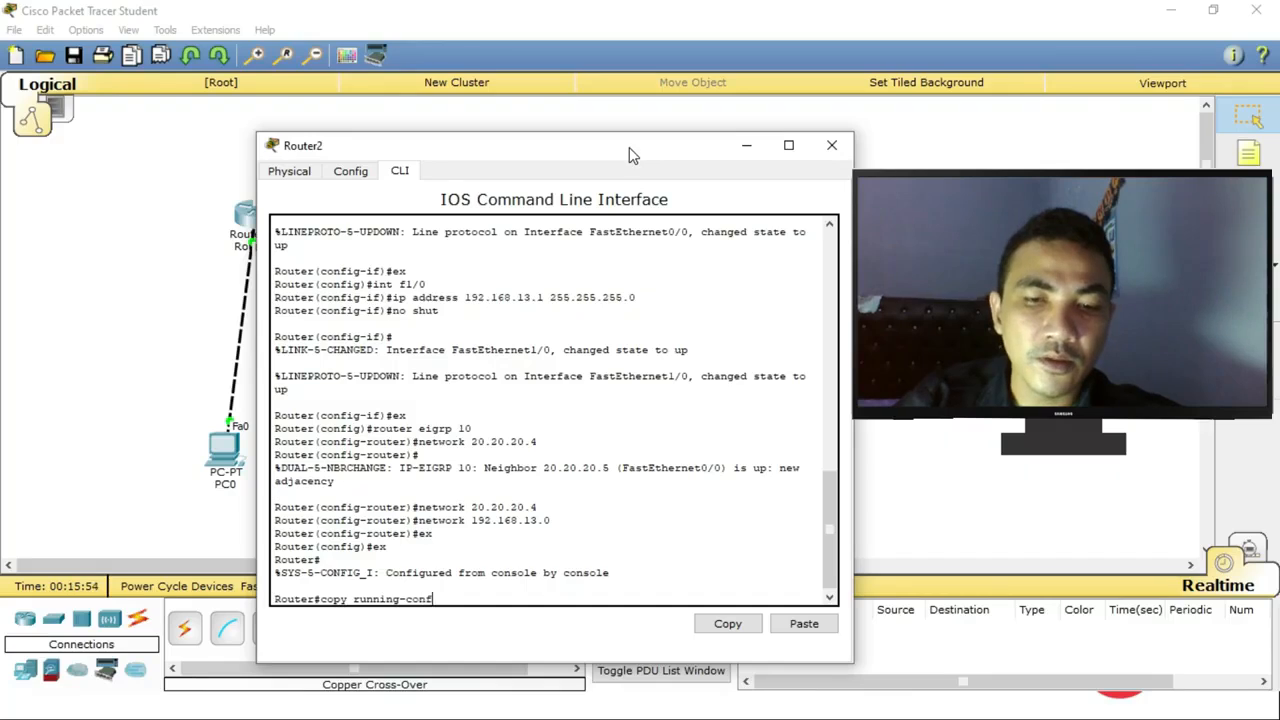
{"action": "type", "text": "ig "}
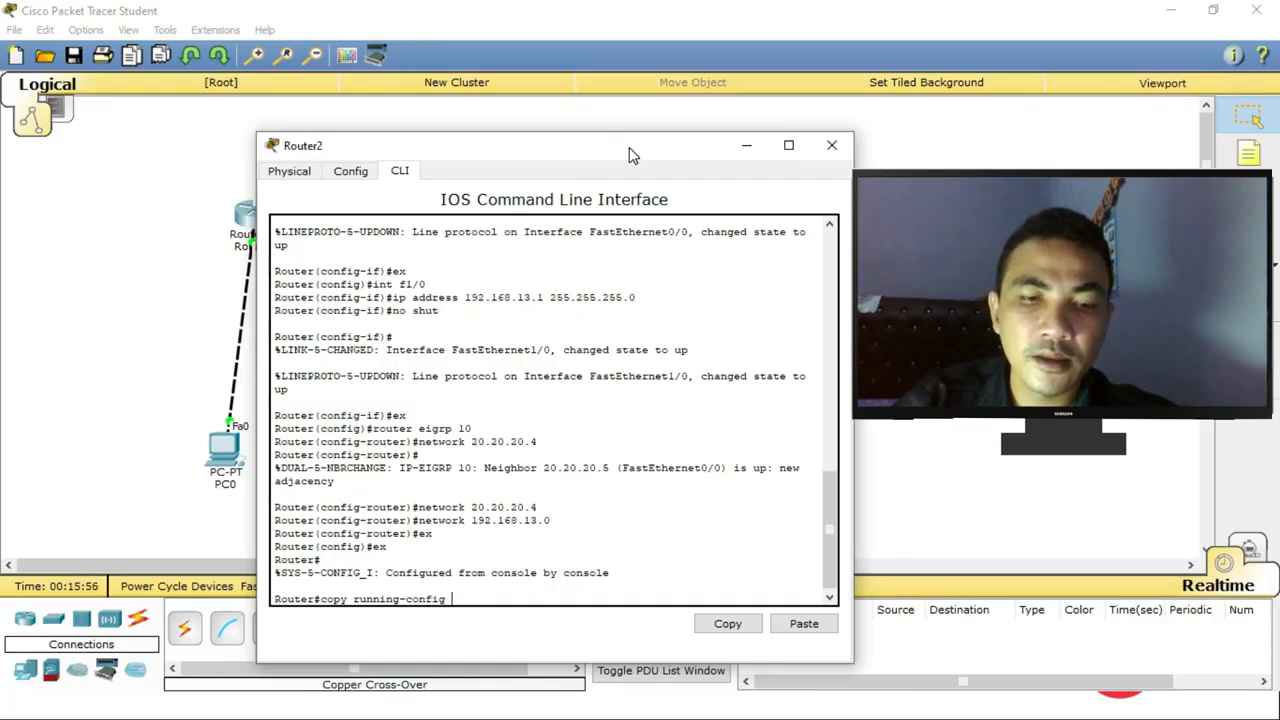
{"action": "type", "text": "stratup"}
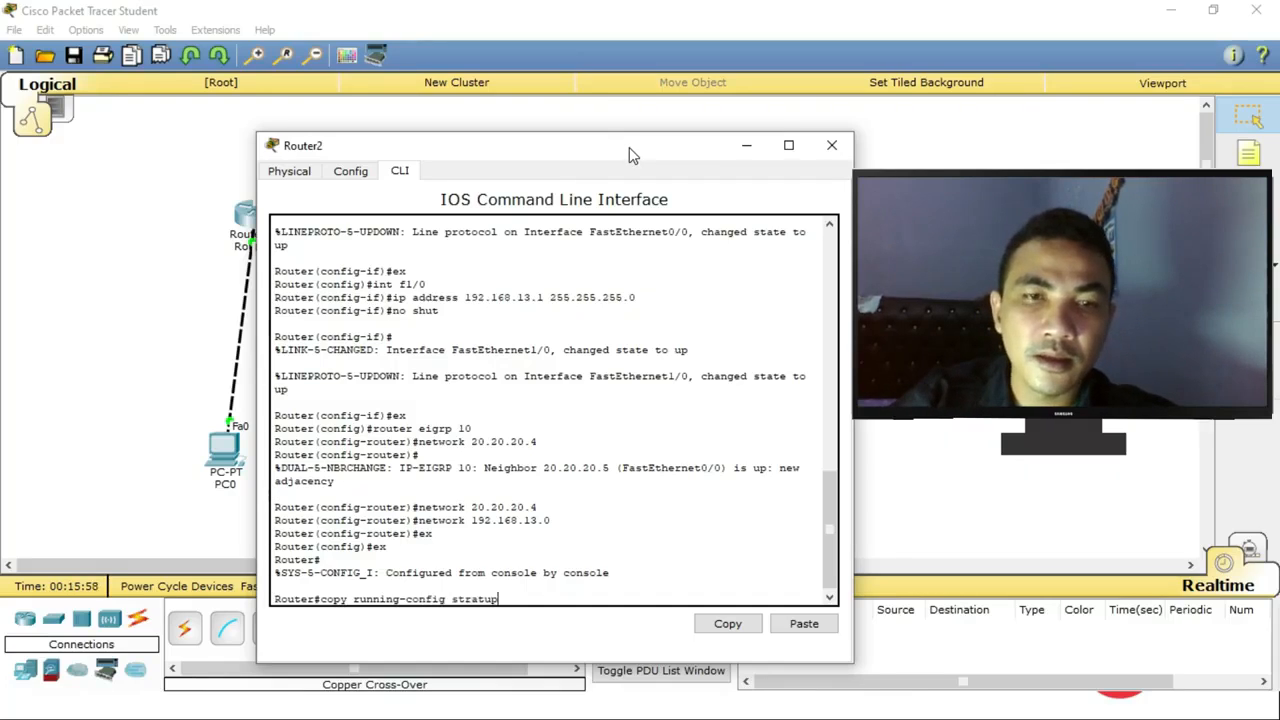
{"action": "type", "text": "-co"}
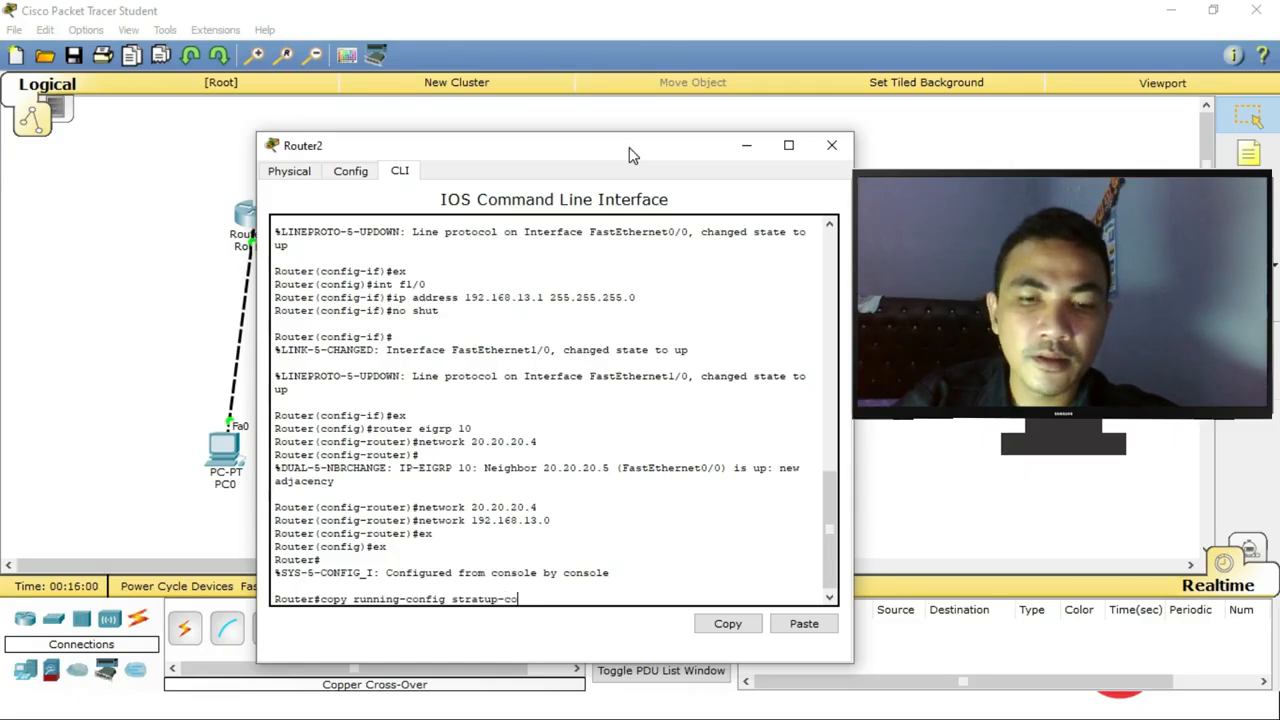
{"action": "type", "text": "nf"}
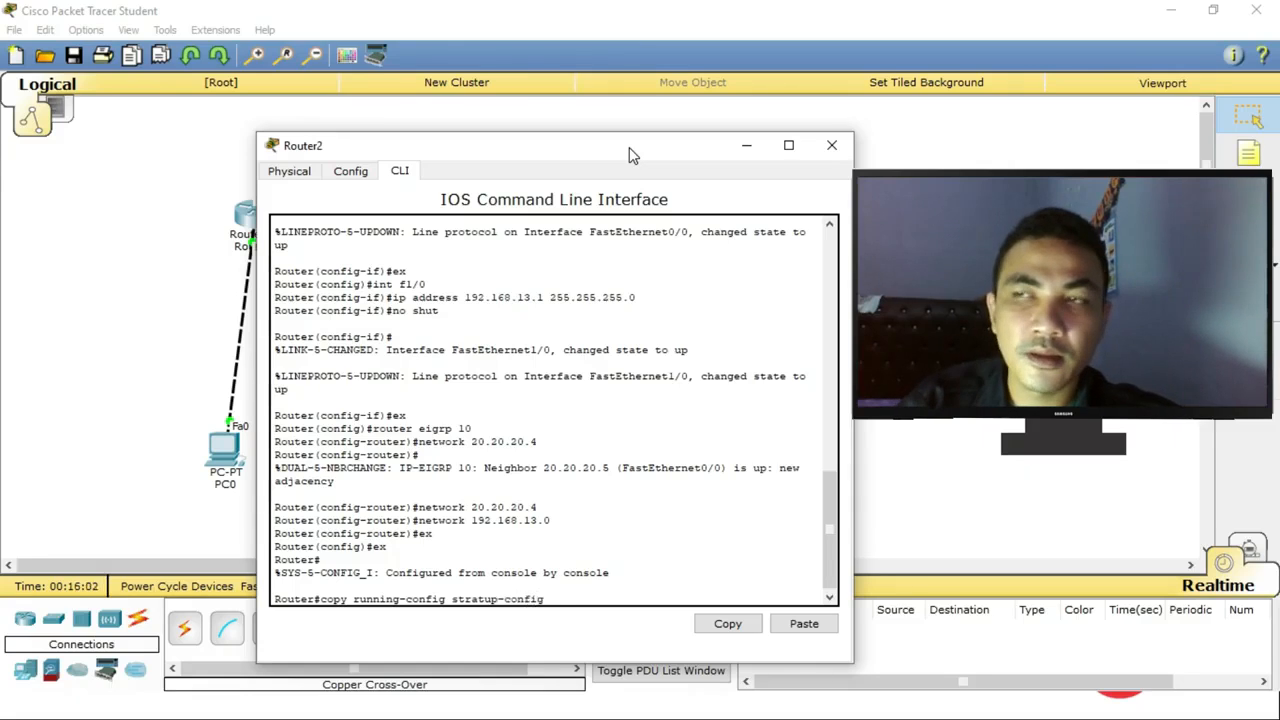
{"action": "type", "text": "ig"}
{"action": "key", "text": "Return"}
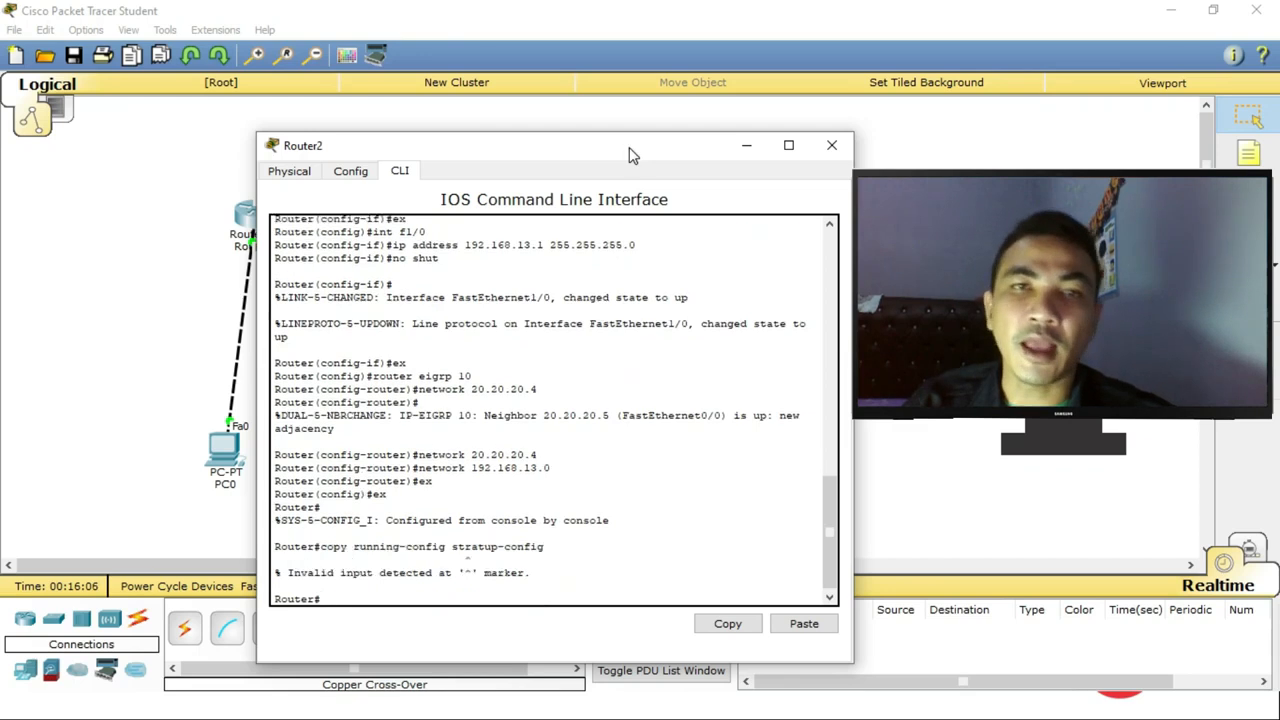
Display Router2's routing table with the command show ip route.
{"action": "left_click_drag", "start_coordinate": [646, 158], "coordinate": [613, 75]}
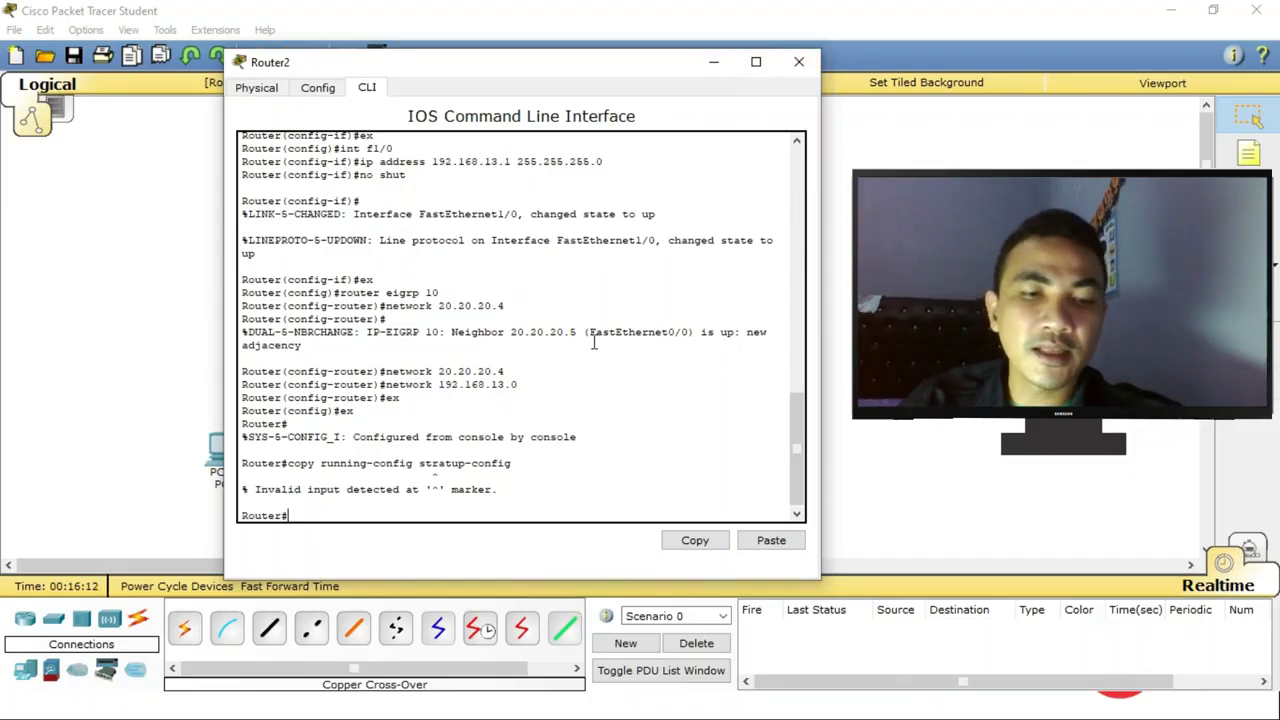
{"action": "type", "text": "sho"}
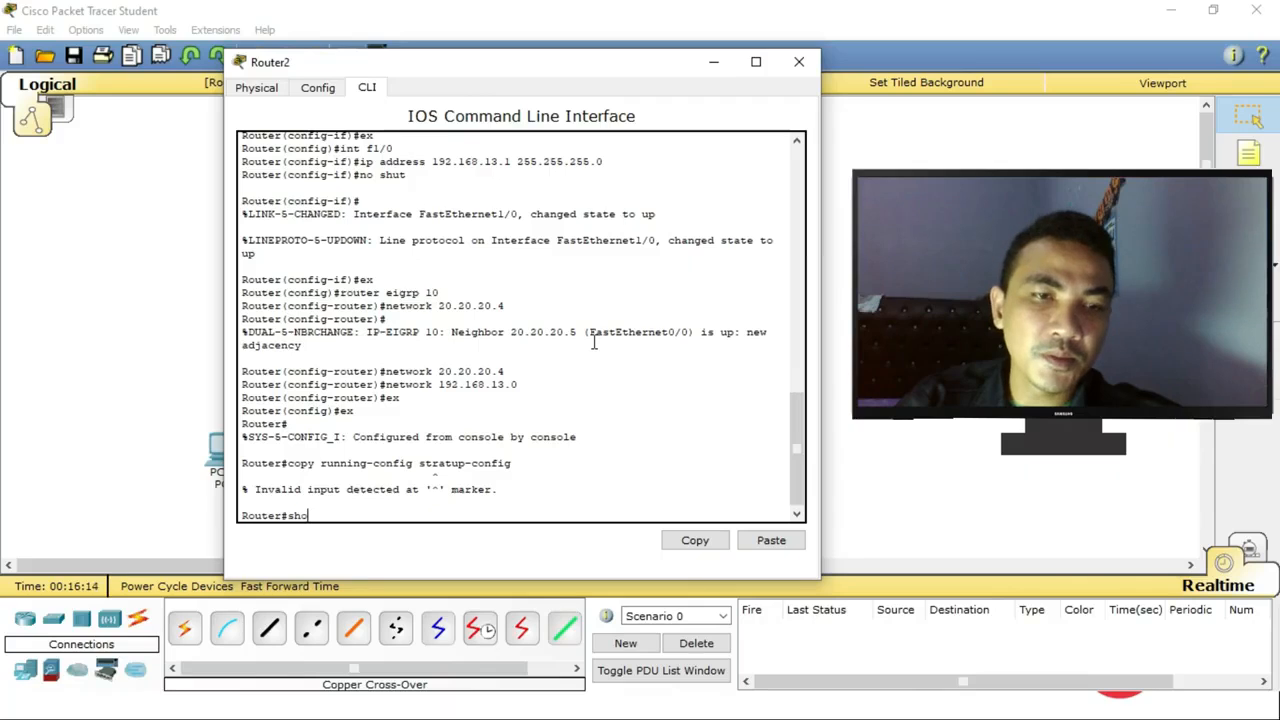
{"action": "type", "text": "w ip route"}
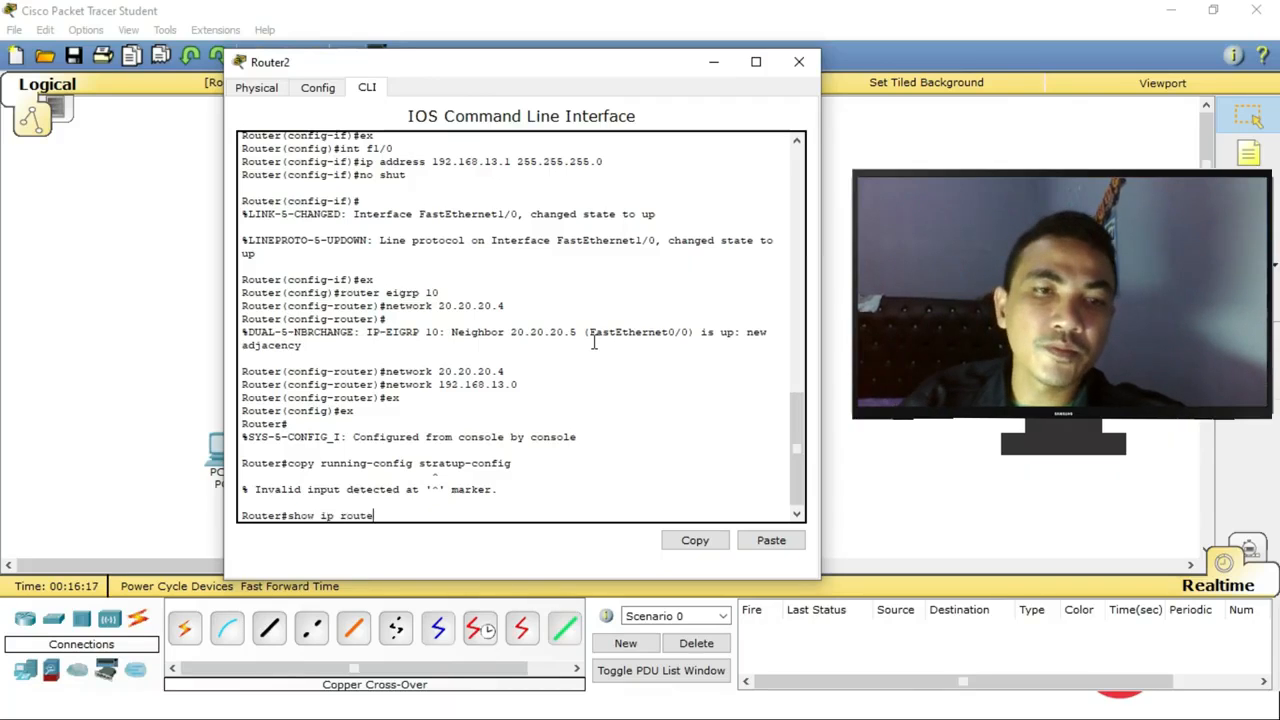
{"action": "key", "text": "Return"}
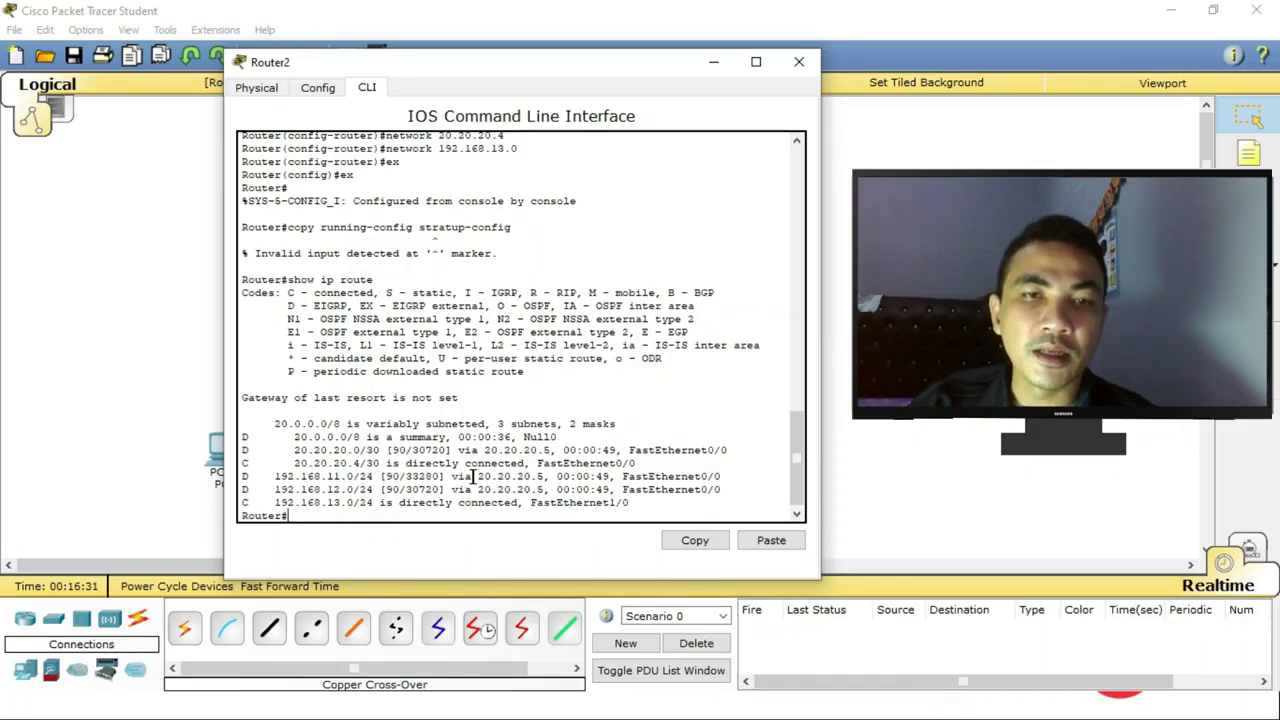
Examine the next hop of Router2's 192.168.11.0/24 route against the topology, and close the Router2 window.
{"action": "left_click_drag", "start_coordinate": [478, 478], "coordinate": [546, 477]}
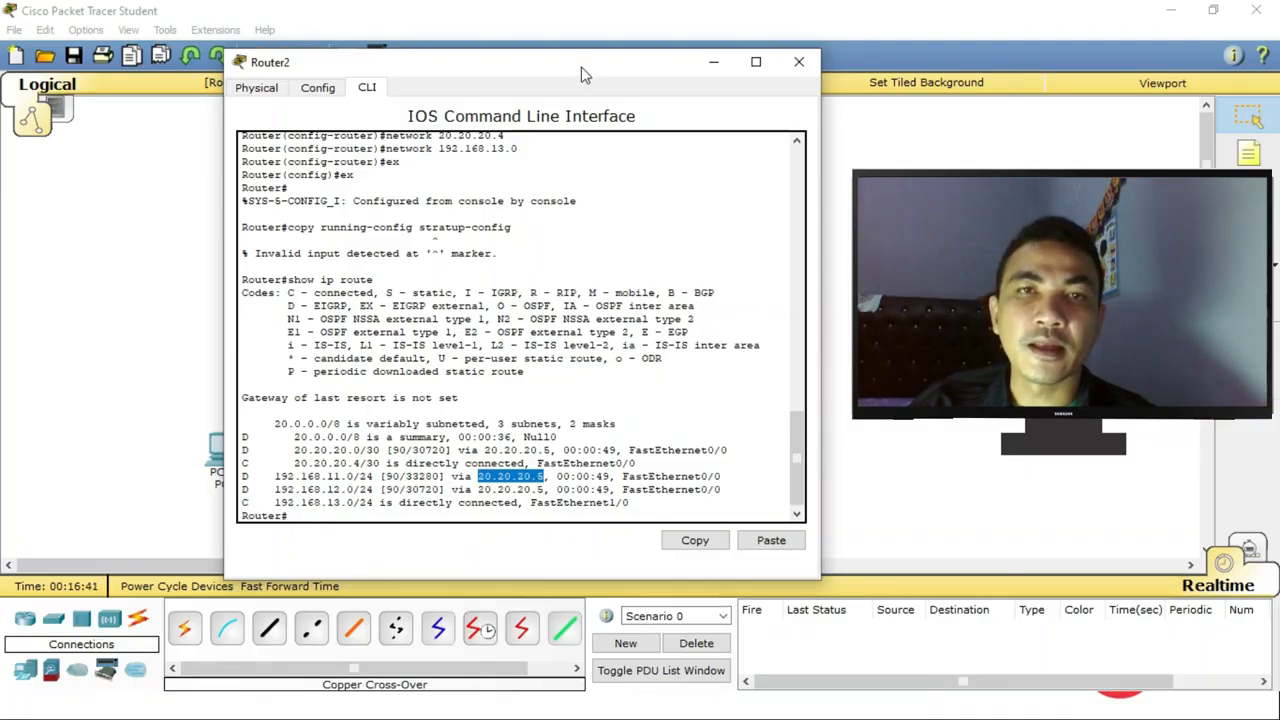
{"action": "left_click_drag", "start_coordinate": [585, 75], "coordinate": [569, 285]}
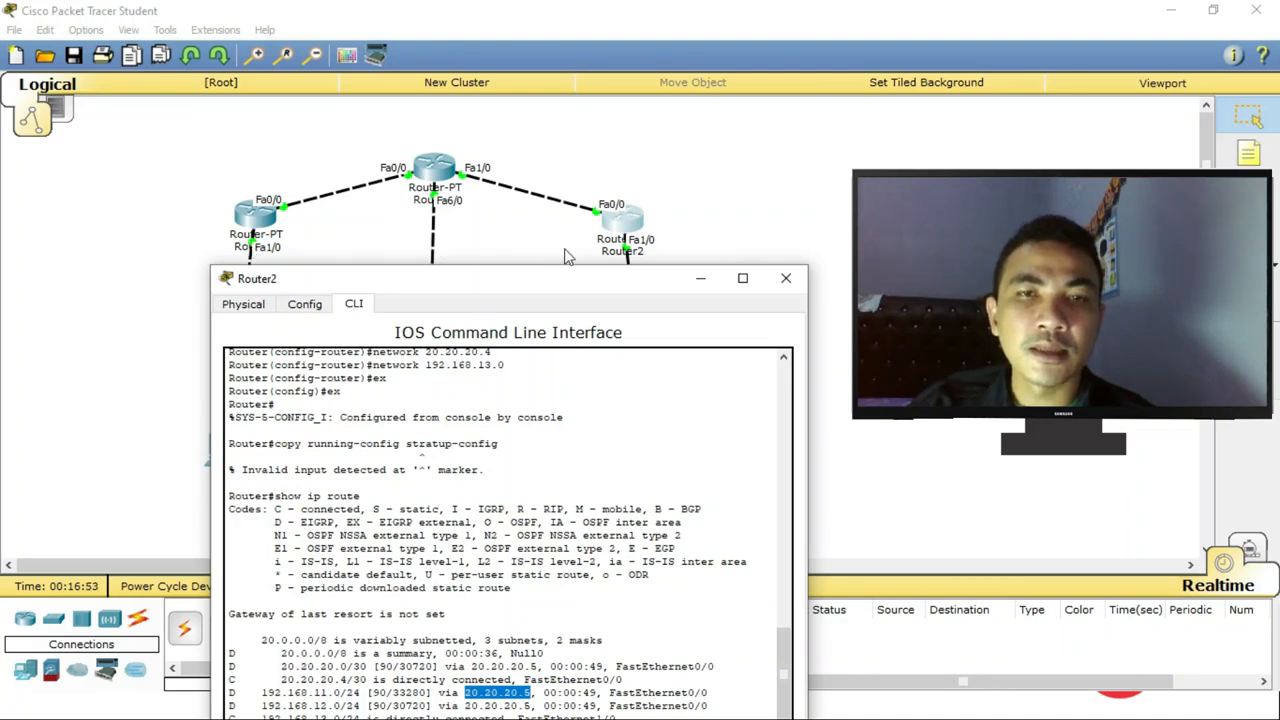
{"action": "left_click_drag", "start_coordinate": [535, 287], "coordinate": [578, 155]}
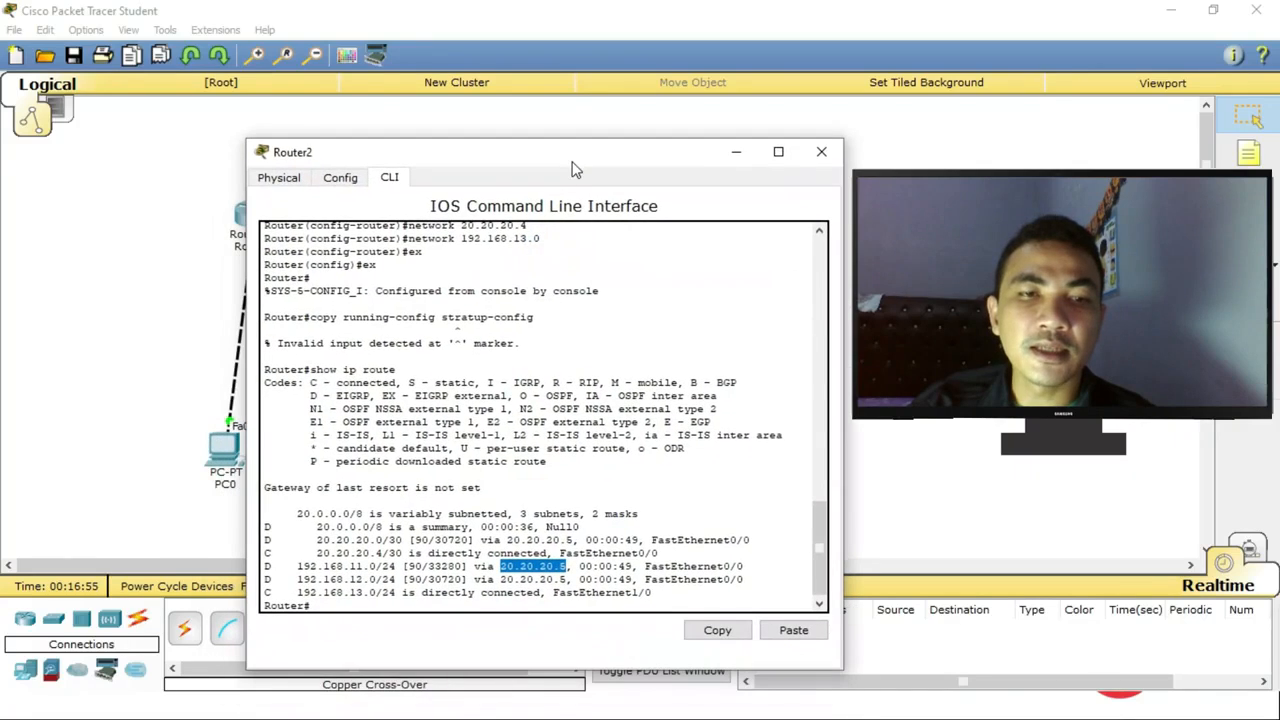
{"action": "left_click", "coordinate": [353, 579]}
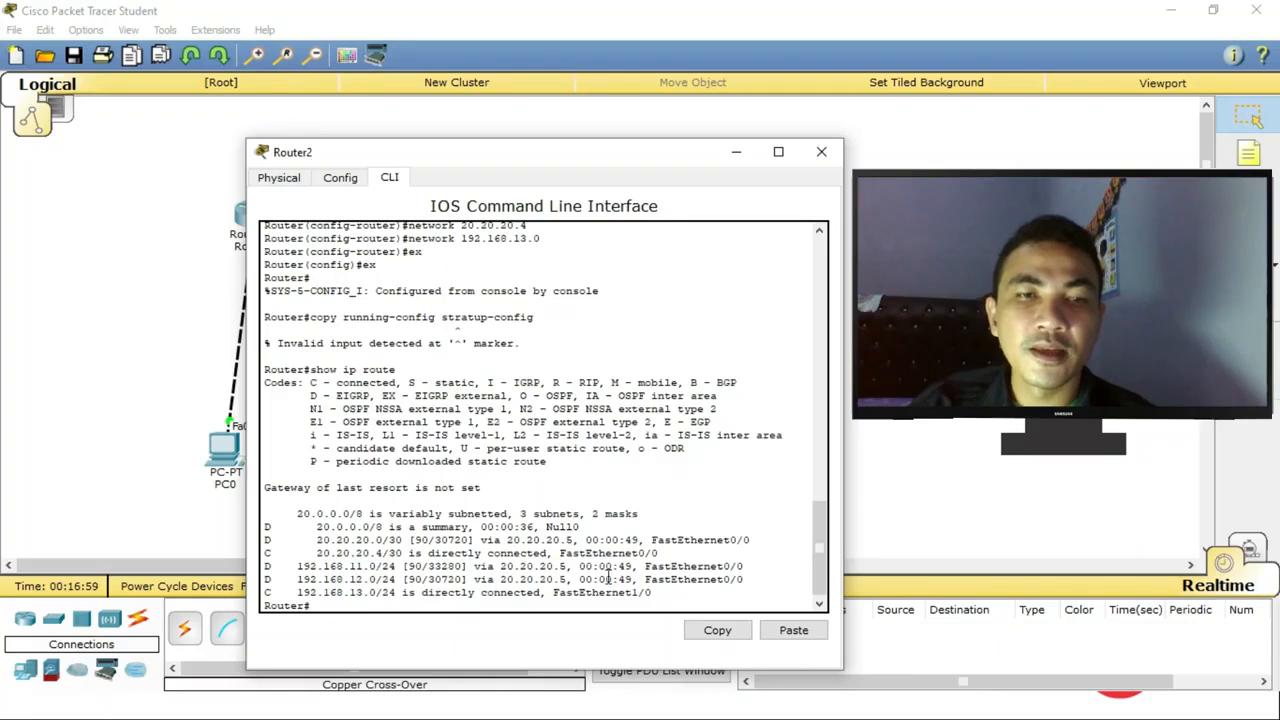
{"action": "left_click", "coordinate": [825, 158]}
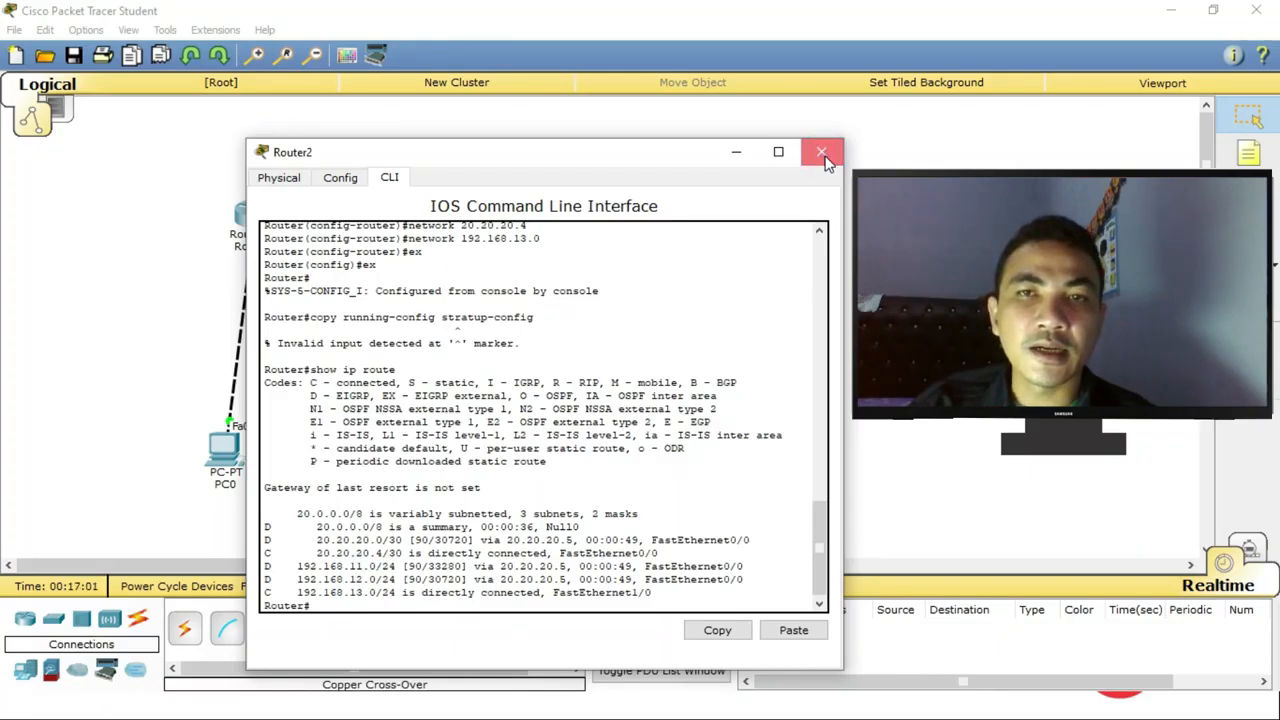
{"action": "left_click", "coordinate": [822, 157]}
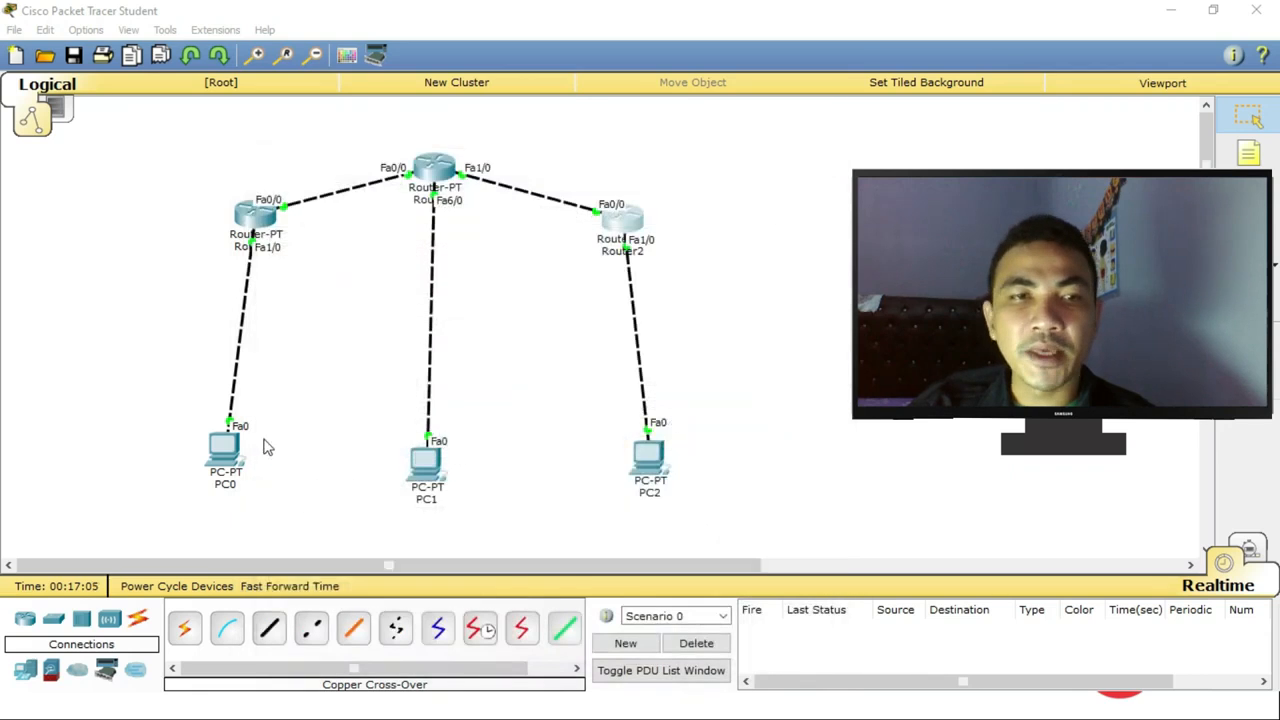
Ping 192.168.13.10 from PC0's Command Prompt to test connectivity, and close the PC0 window.
{"action": "left_click", "coordinate": [226, 453]}
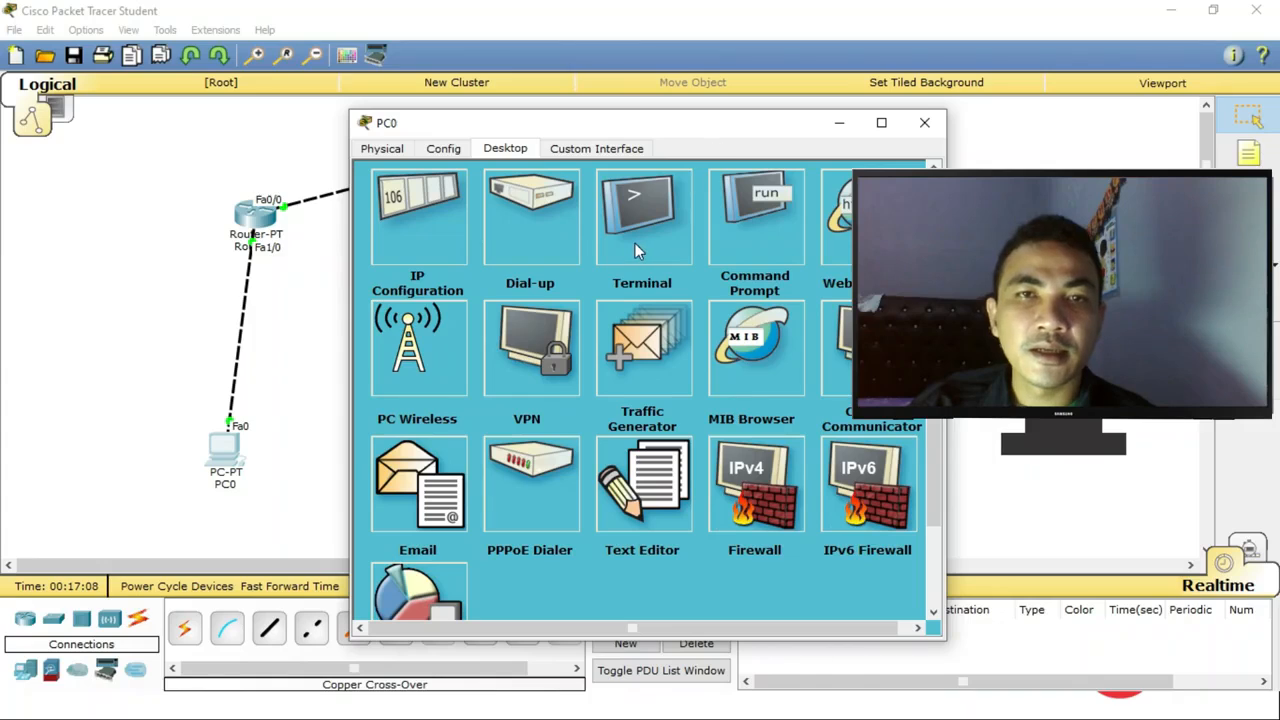
{"action": "left_click", "coordinate": [736, 241]}
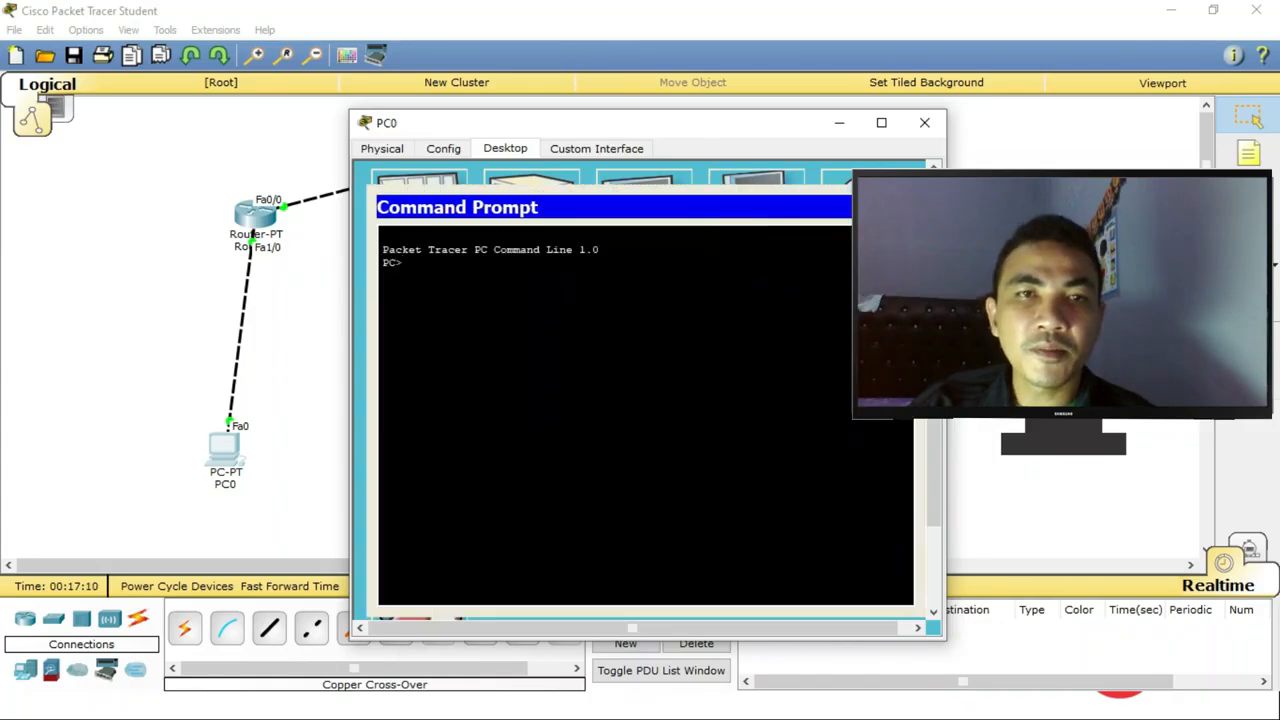
{"action": "type", "text": "ping "}
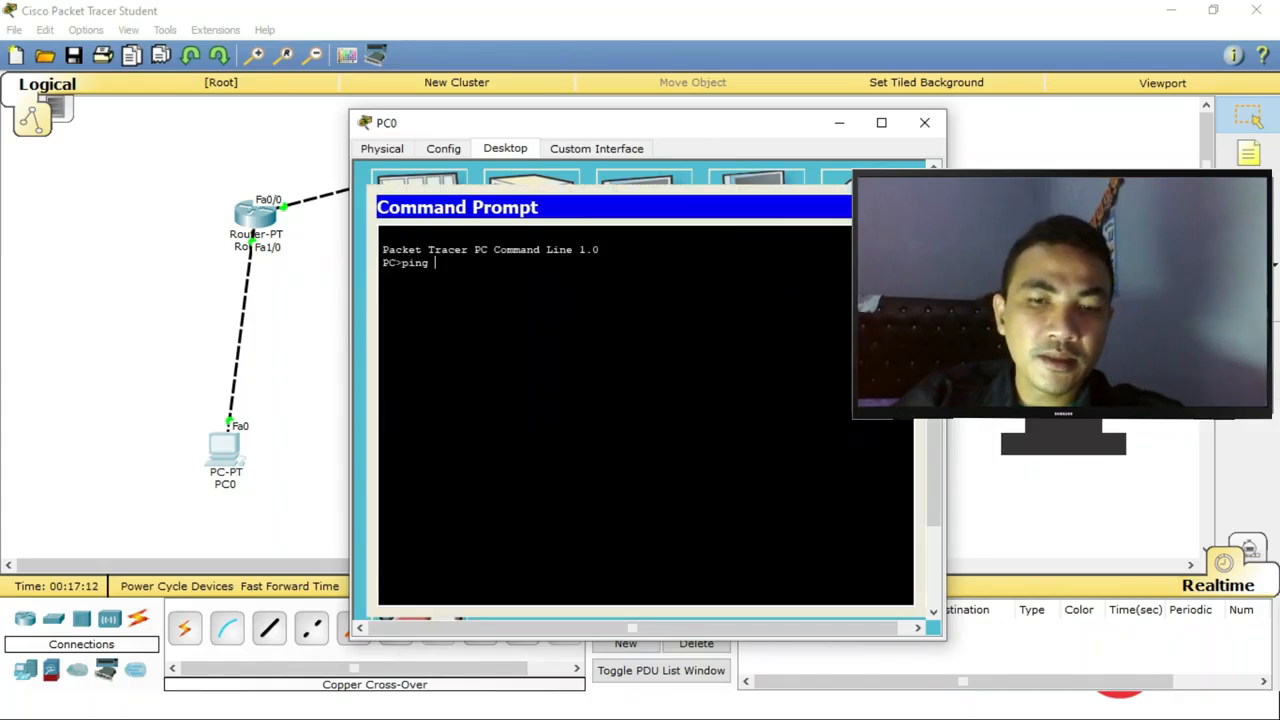
{"action": "type", "text": "192.168"}
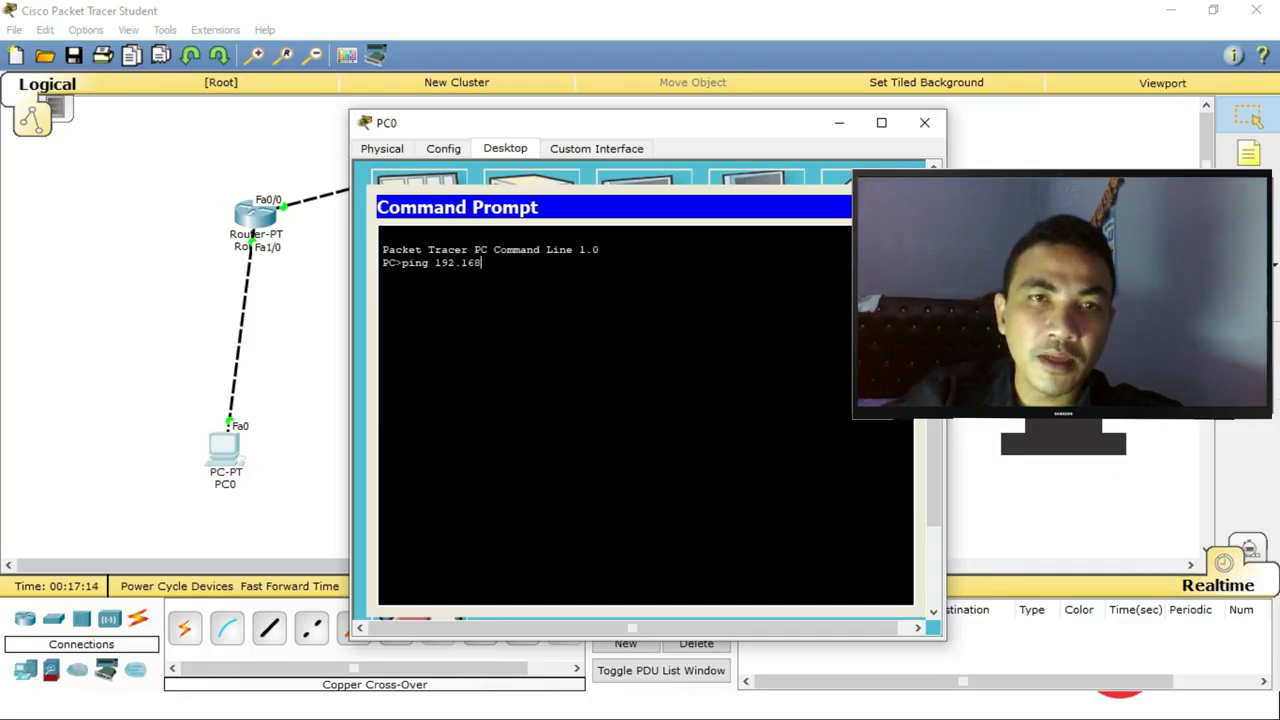
{"action": "type", "text": ".1"}
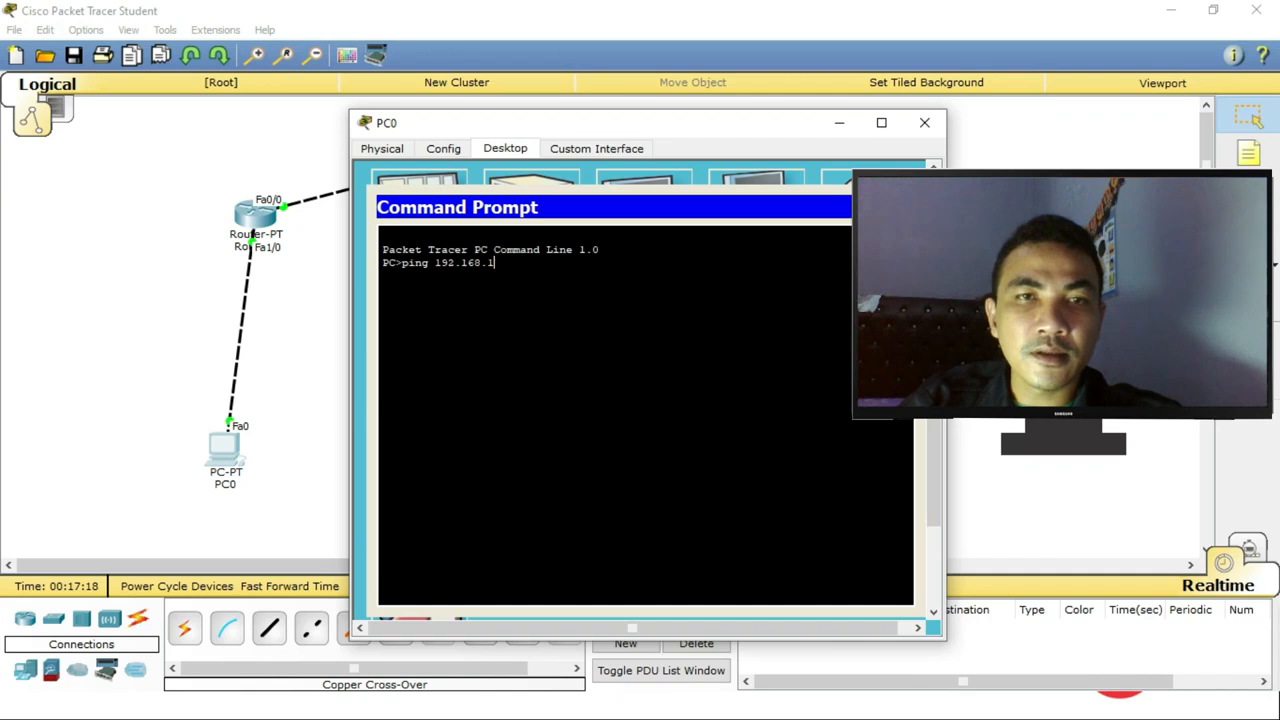
{"action": "type", "text": "3.10"}
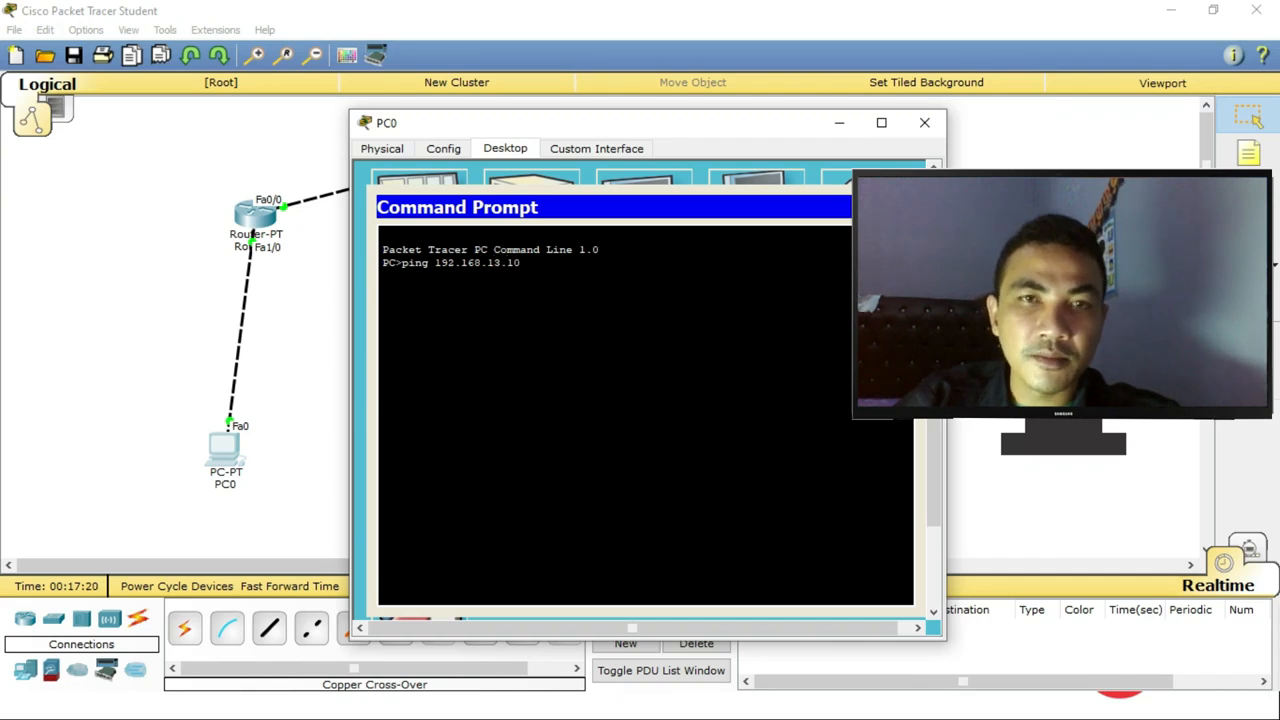
{"action": "key", "text": "Return"}
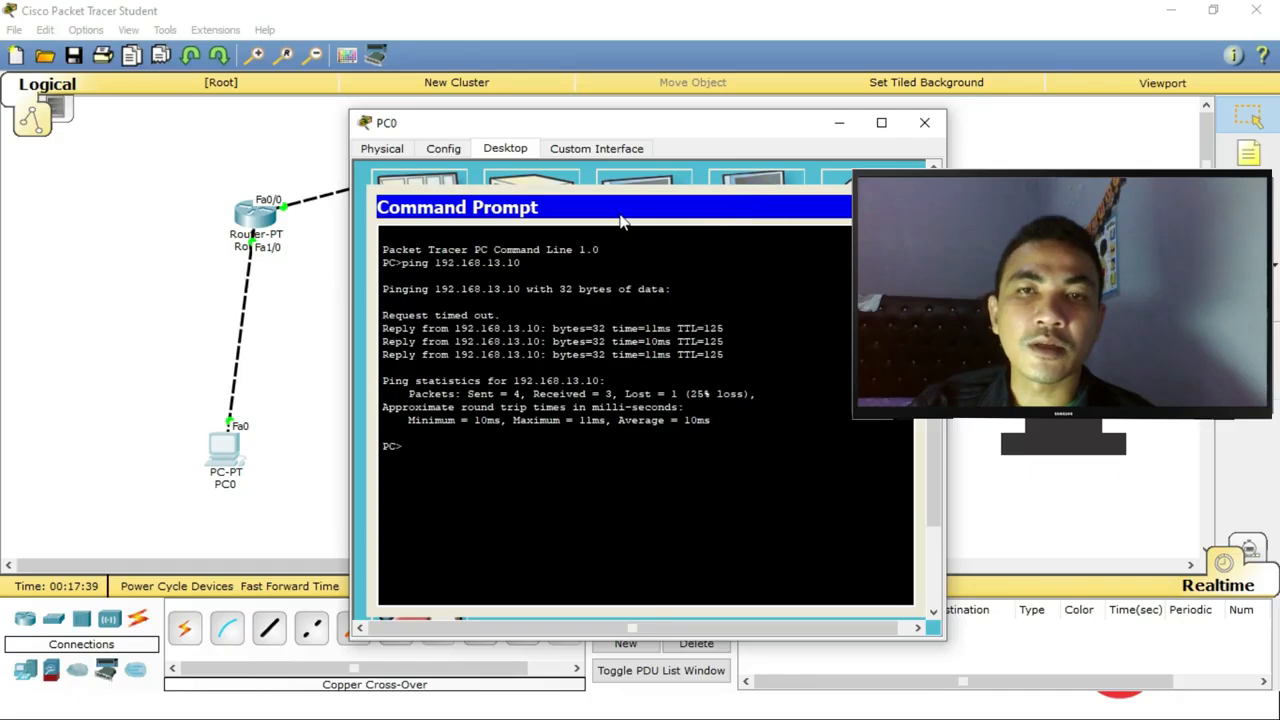
{"action": "left_click_drag", "start_coordinate": [808, 120], "coordinate": [603, 146]}
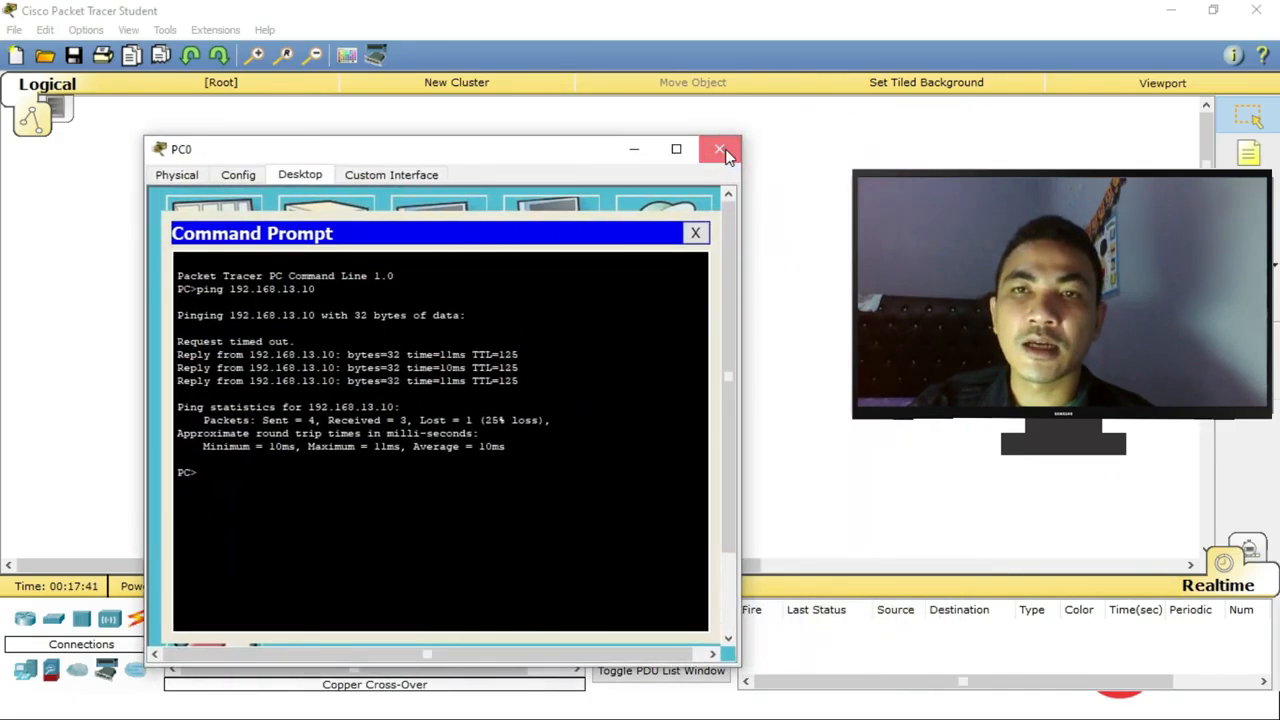
{"action": "left_click", "coordinate": [721, 150]}
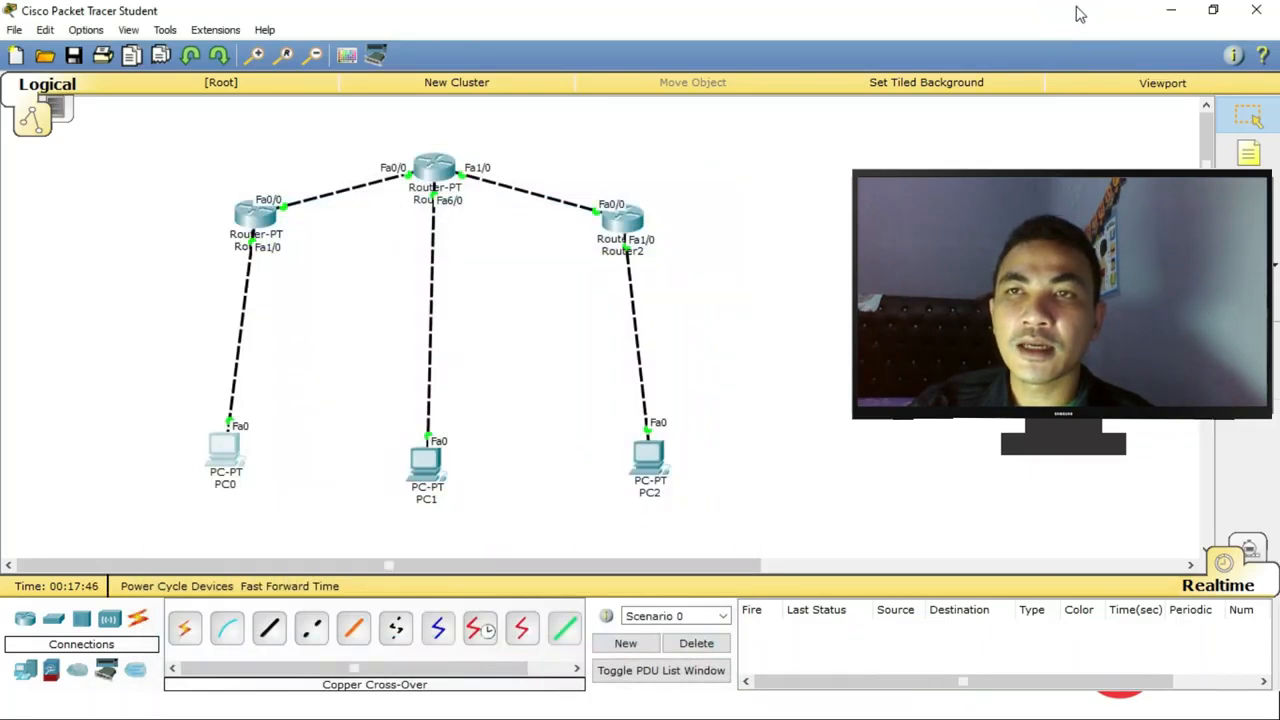
Reduce the program window so the PDU tools are reachable, and send a simple PDU from PC2 to PC1.
{"action": "left_click", "coordinate": [1211, 12]}
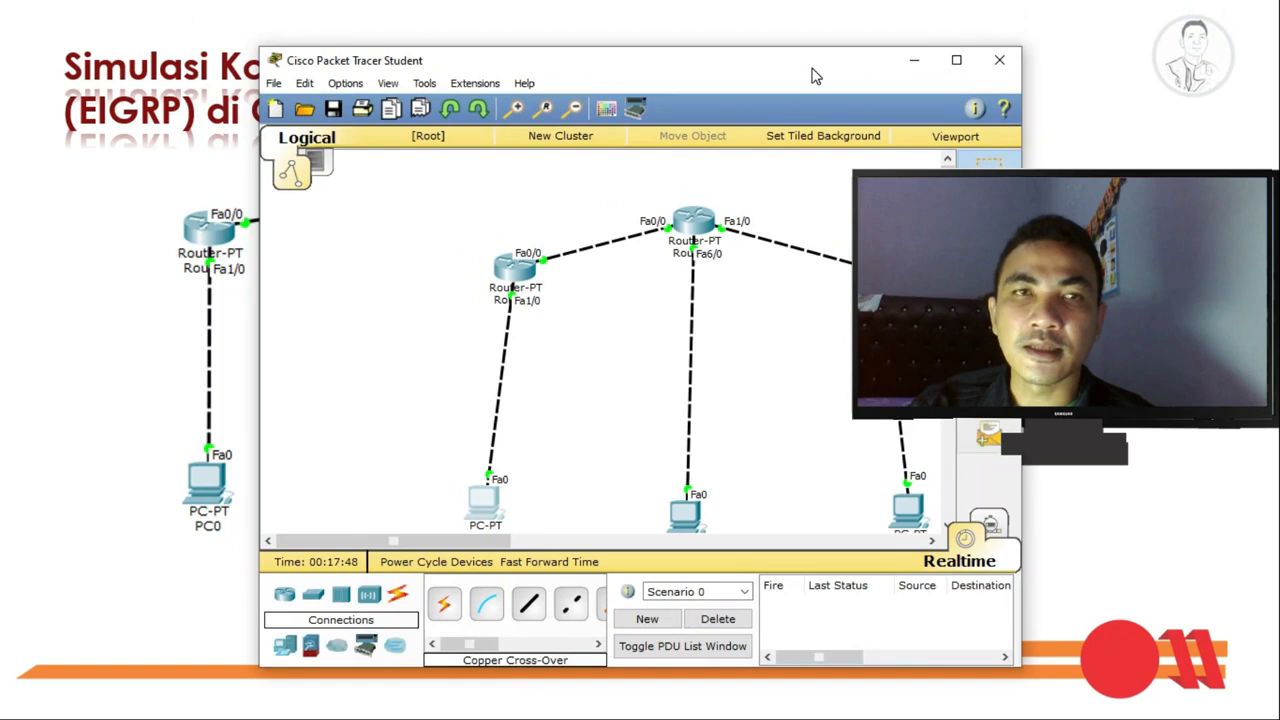
{"action": "left_click_drag", "start_coordinate": [805, 66], "coordinate": [619, 87]}
{"action": "left_click", "coordinate": [793, 412]}
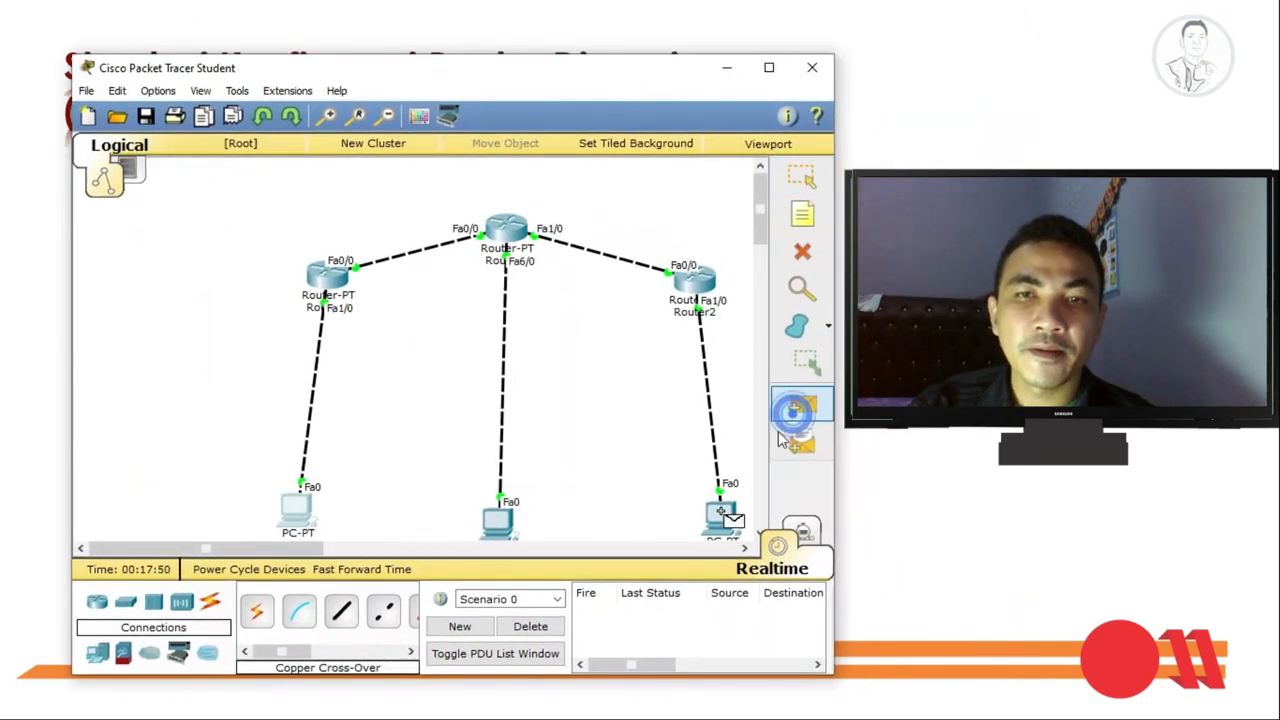
{"action": "left_click", "coordinate": [712, 525]}
{"action": "left_click", "coordinate": [498, 522]}
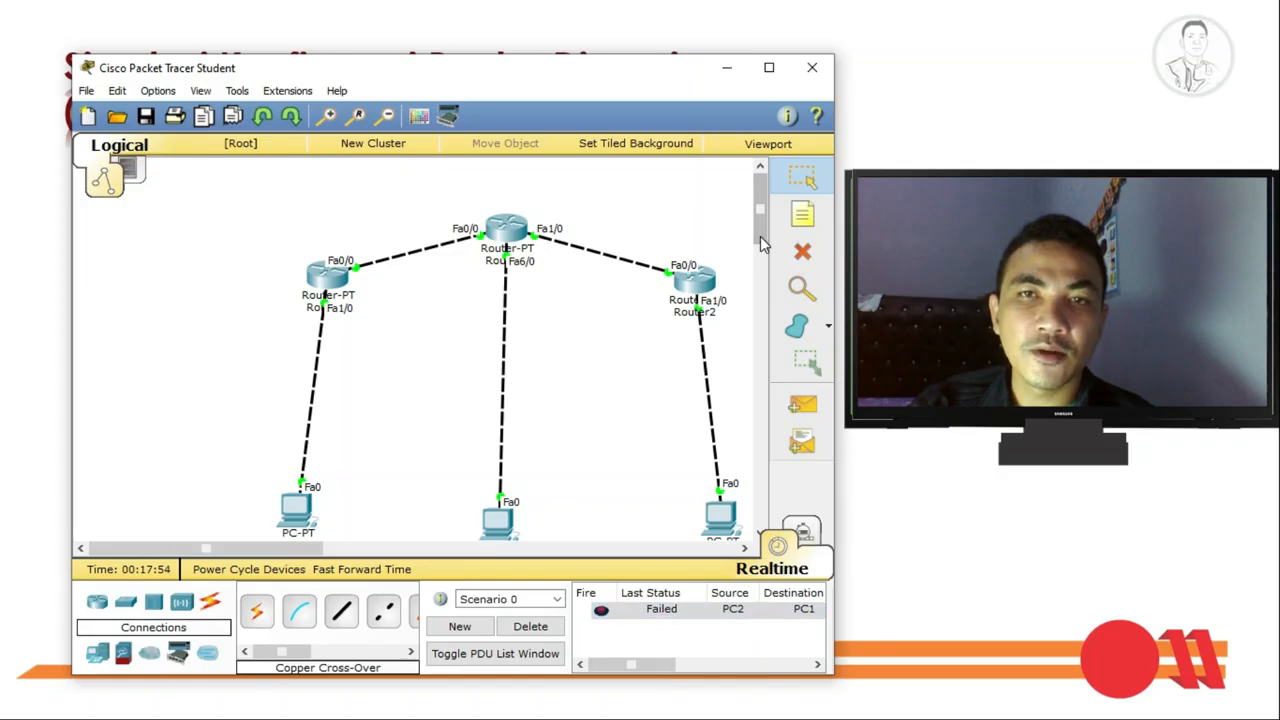
Send a second simple PDU from PC2 to PC1.
{"action": "left_click_drag", "start_coordinate": [758, 234], "coordinate": [757, 262]}
{"action": "left_click", "coordinate": [802, 405]}
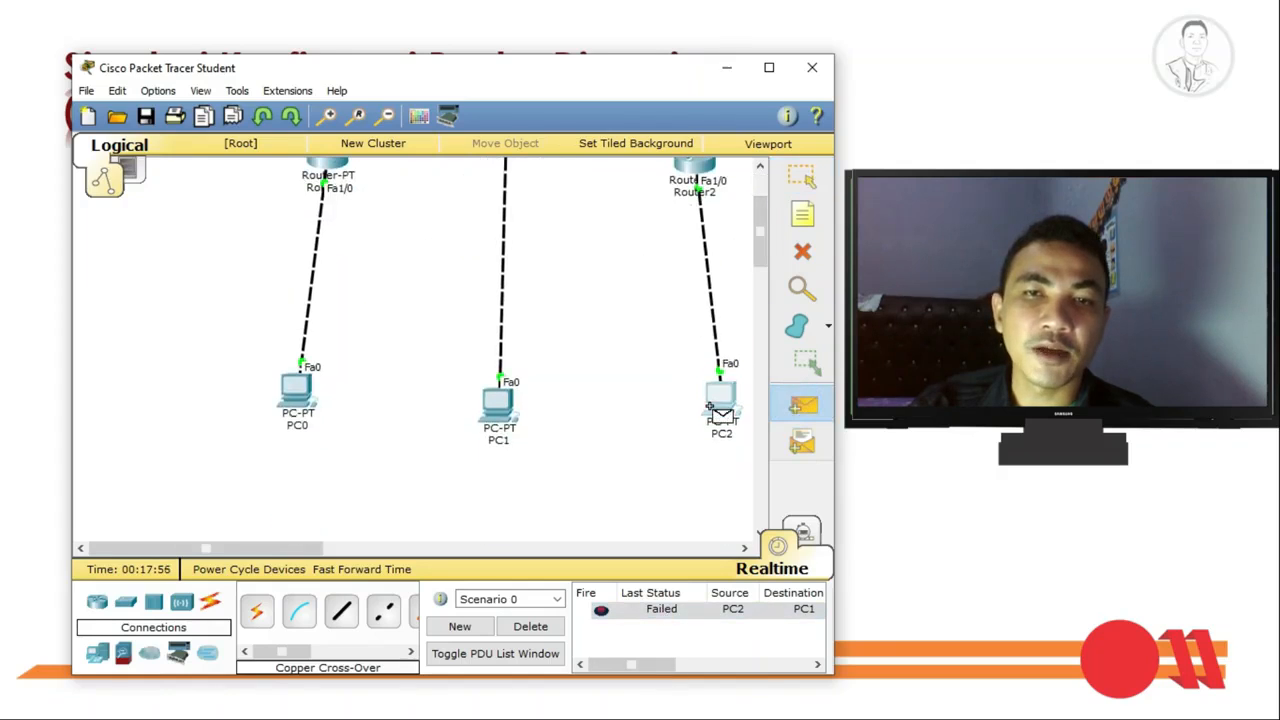
{"action": "left_click", "coordinate": [720, 398]}
{"action": "left_click", "coordinate": [497, 403]}
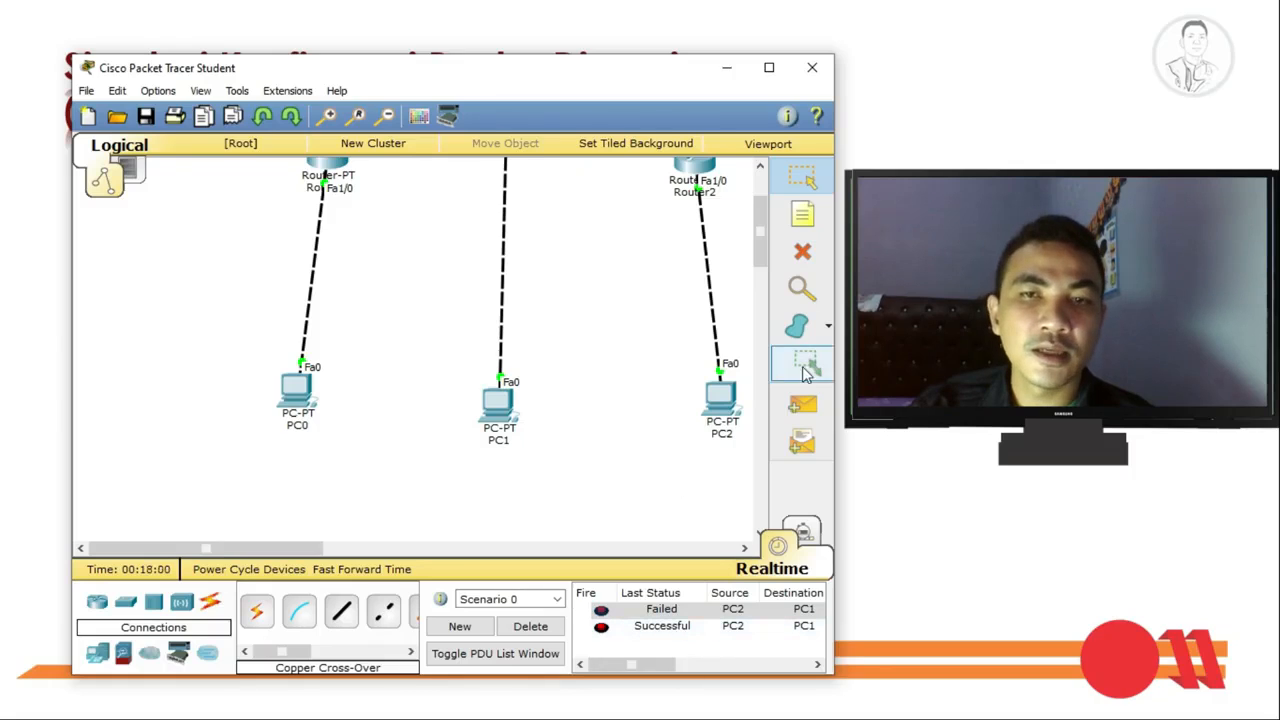
Send a simple PDU from PC1 to PC0.
{"action": "left_click", "coordinate": [802, 405]}
{"action": "left_click", "coordinate": [497, 402]}
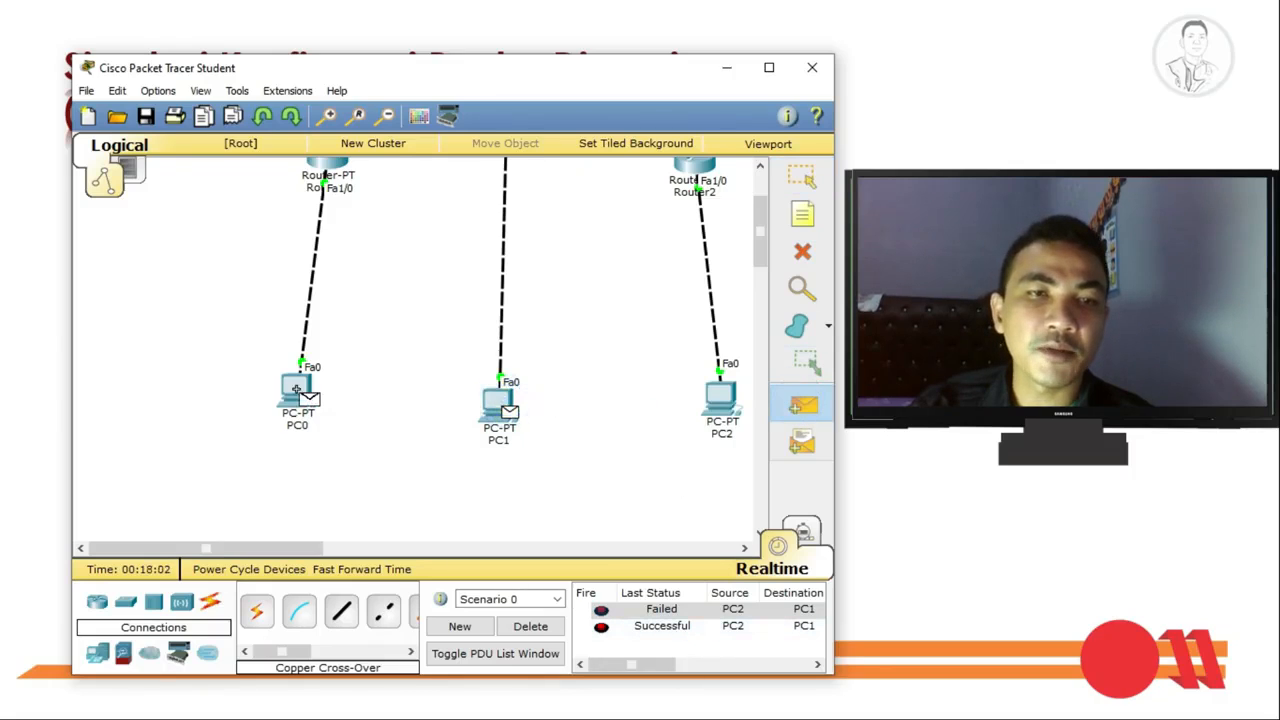
{"action": "left_click", "coordinate": [298, 393]}
Send a simple PDU from PC0 to PC2, and maximize the program window again.
{"action": "left_click", "coordinate": [802, 405]}
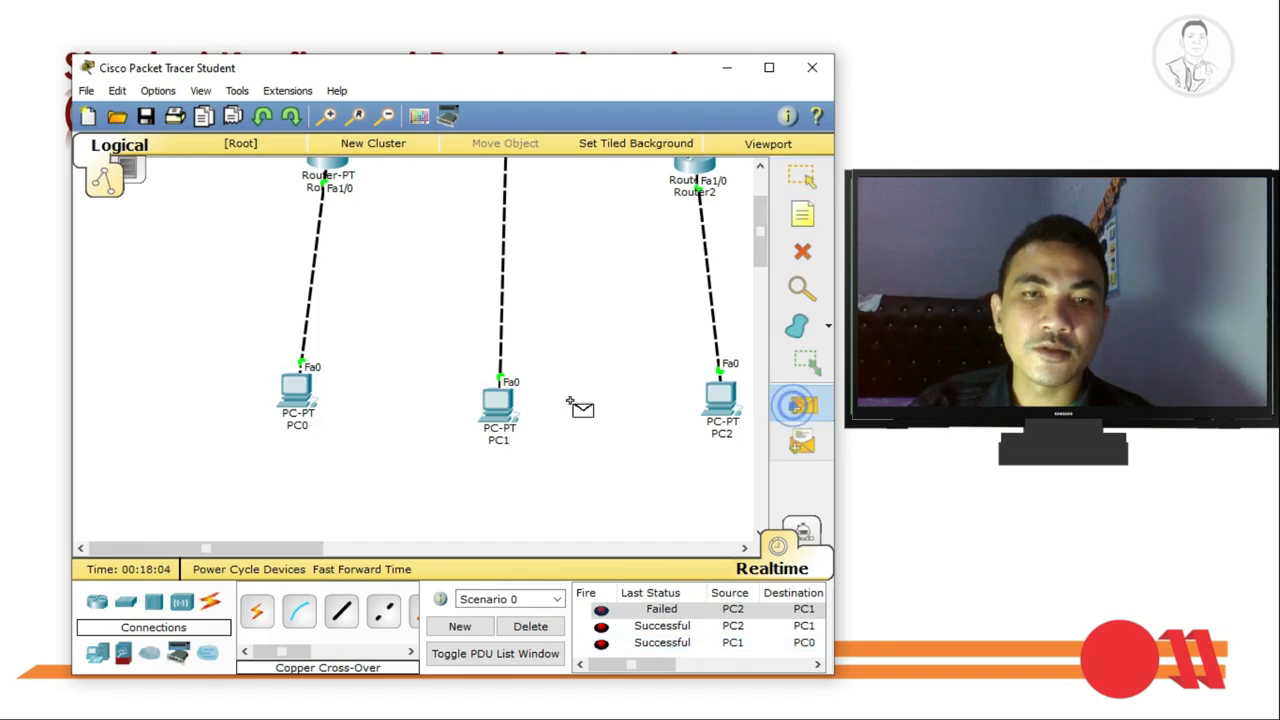
{"action": "left_click", "coordinate": [298, 390]}
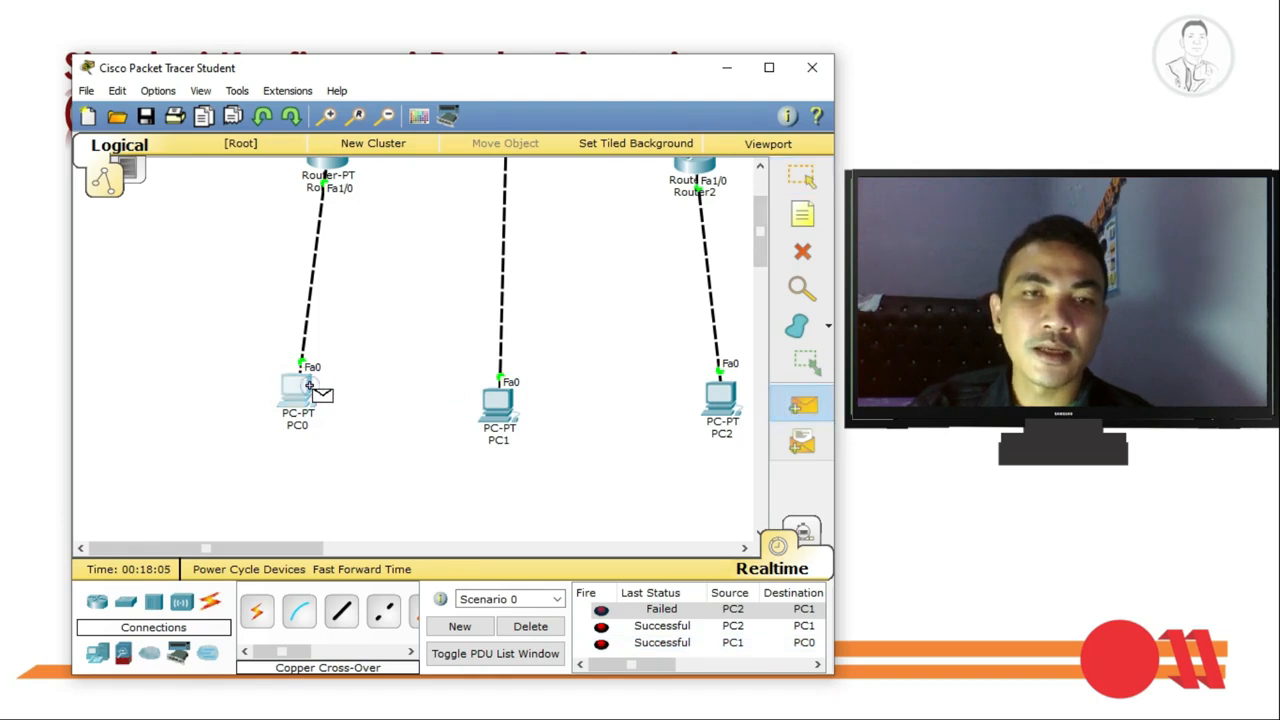
{"action": "left_click", "coordinate": [720, 398]}
{"action": "left_click_drag", "start_coordinate": [819, 610], "coordinate": [820, 619]}
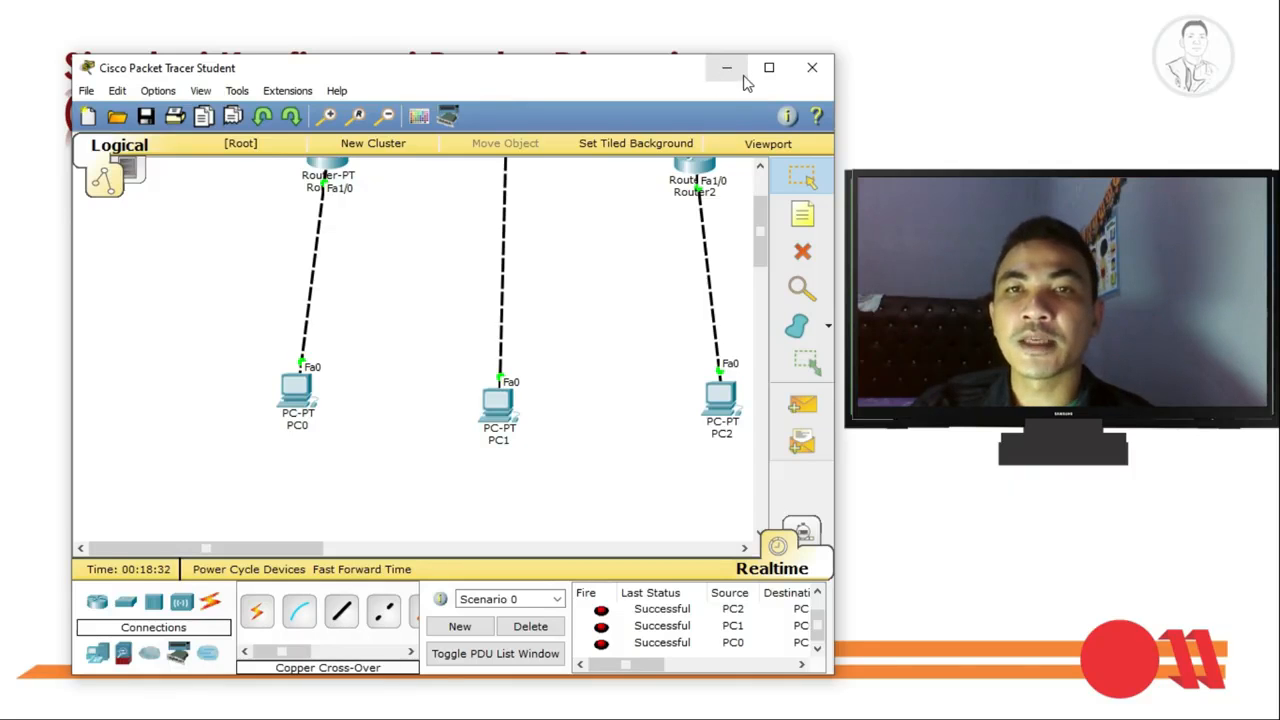
{"action": "left_click", "coordinate": [768, 68]}
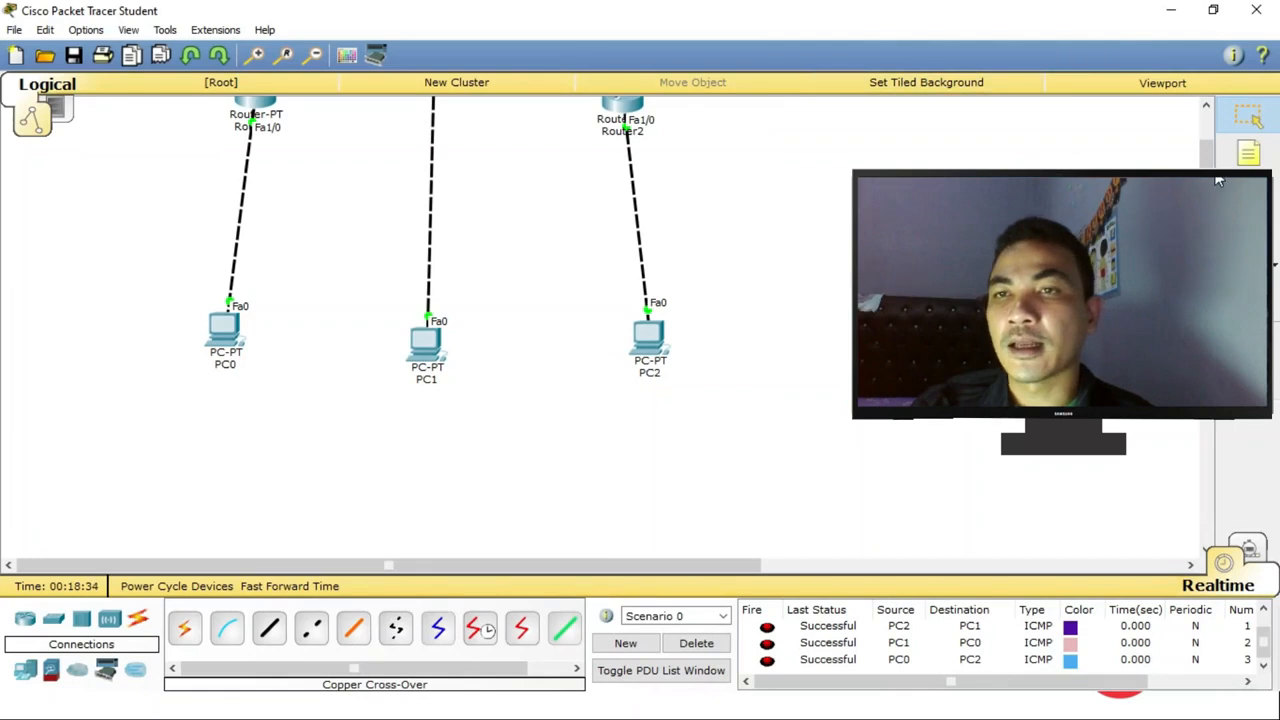
{"action": "left_click_drag", "start_coordinate": [1210, 154], "coordinate": [1209, 122]}
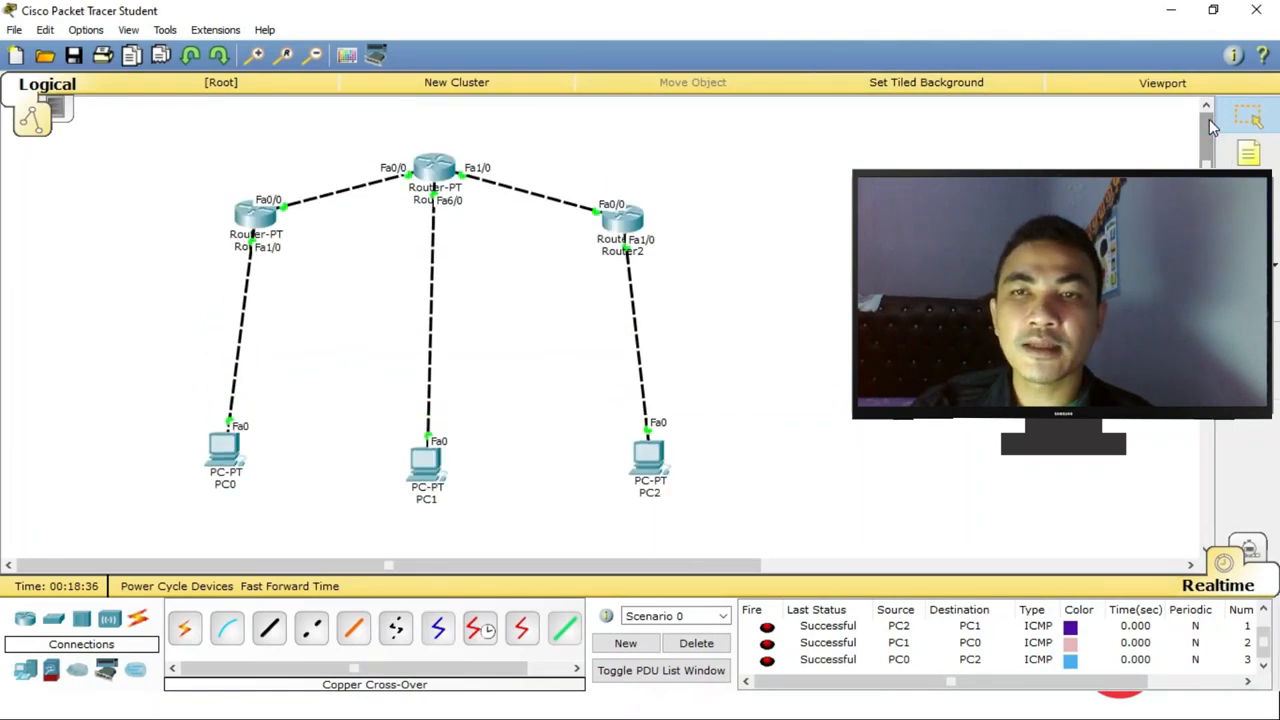